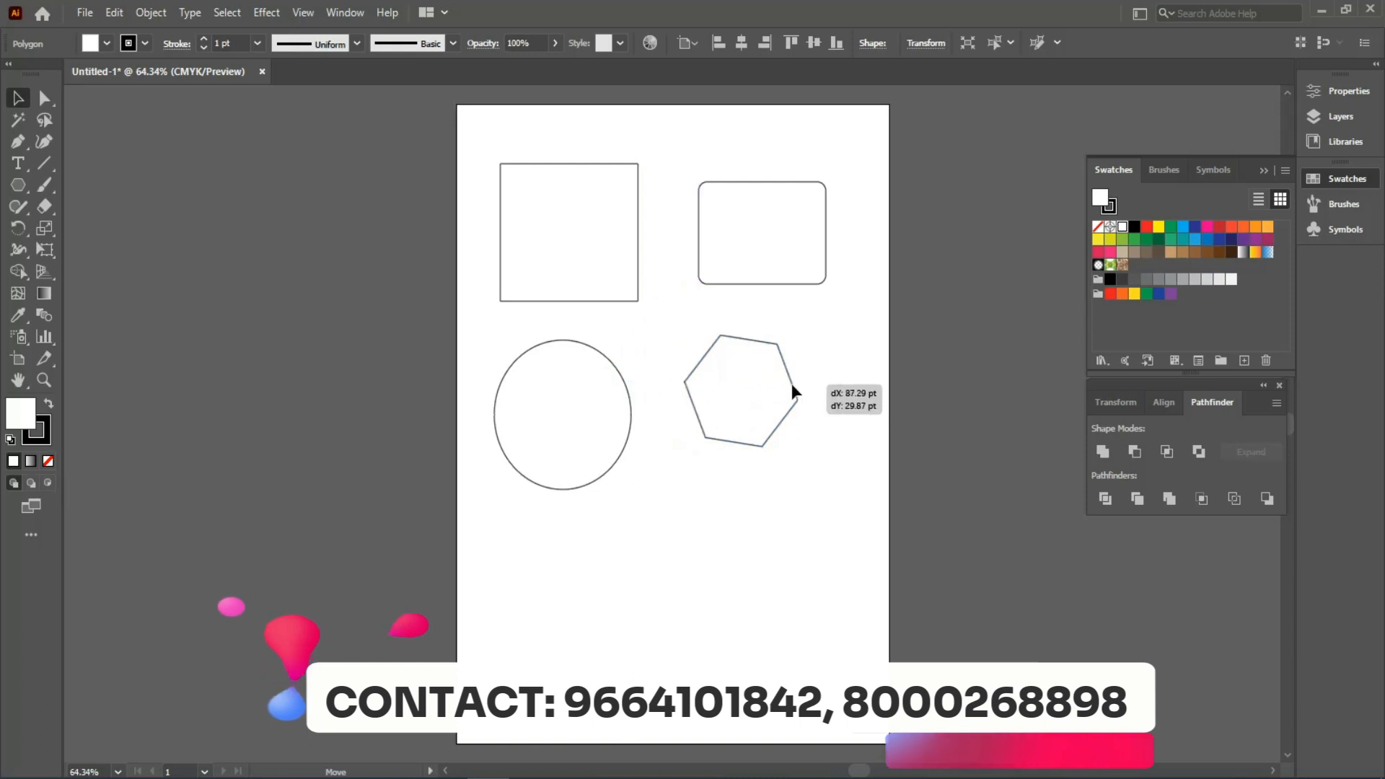
- Draw a five-pointed star below the hexagon with the Star tool
left_click(16, 196)
left_click(82, 271)
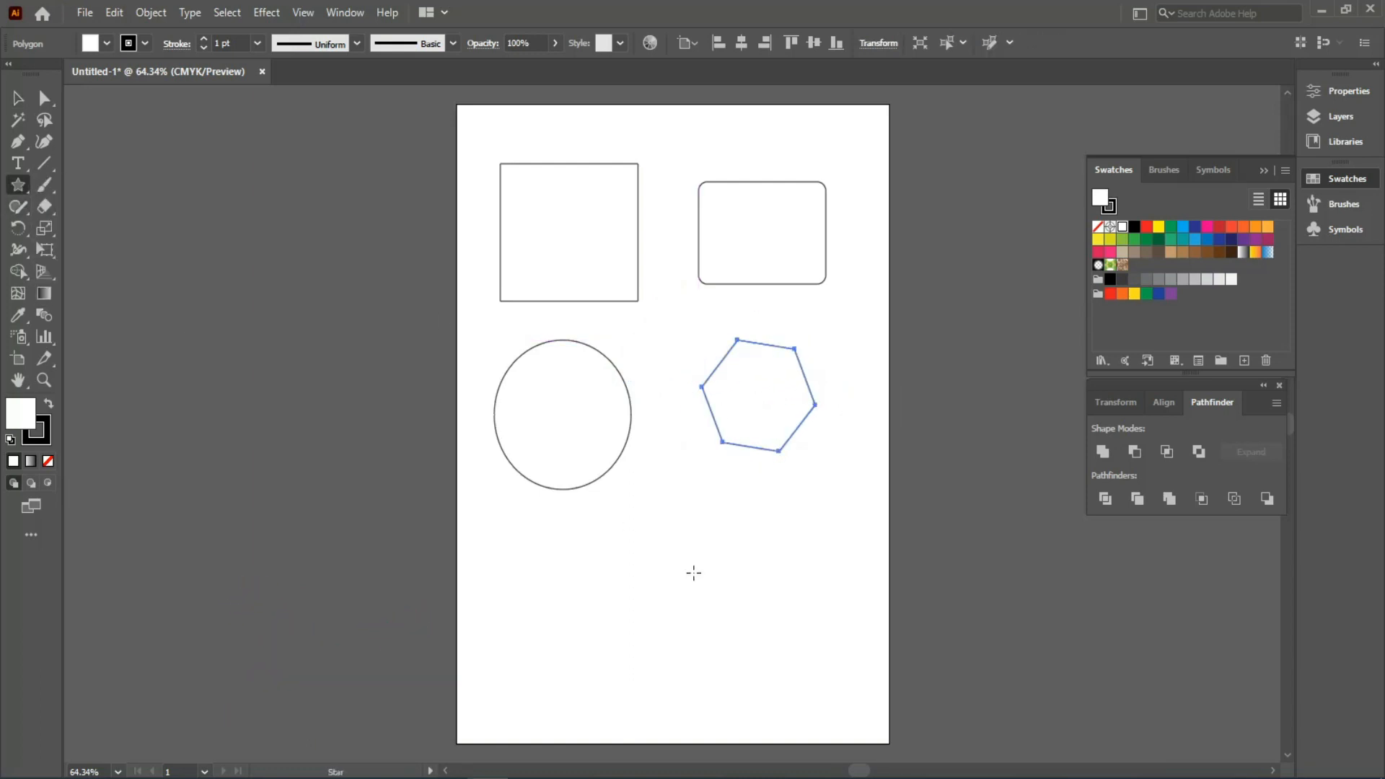
left_click_drag(701, 597, 739, 655)
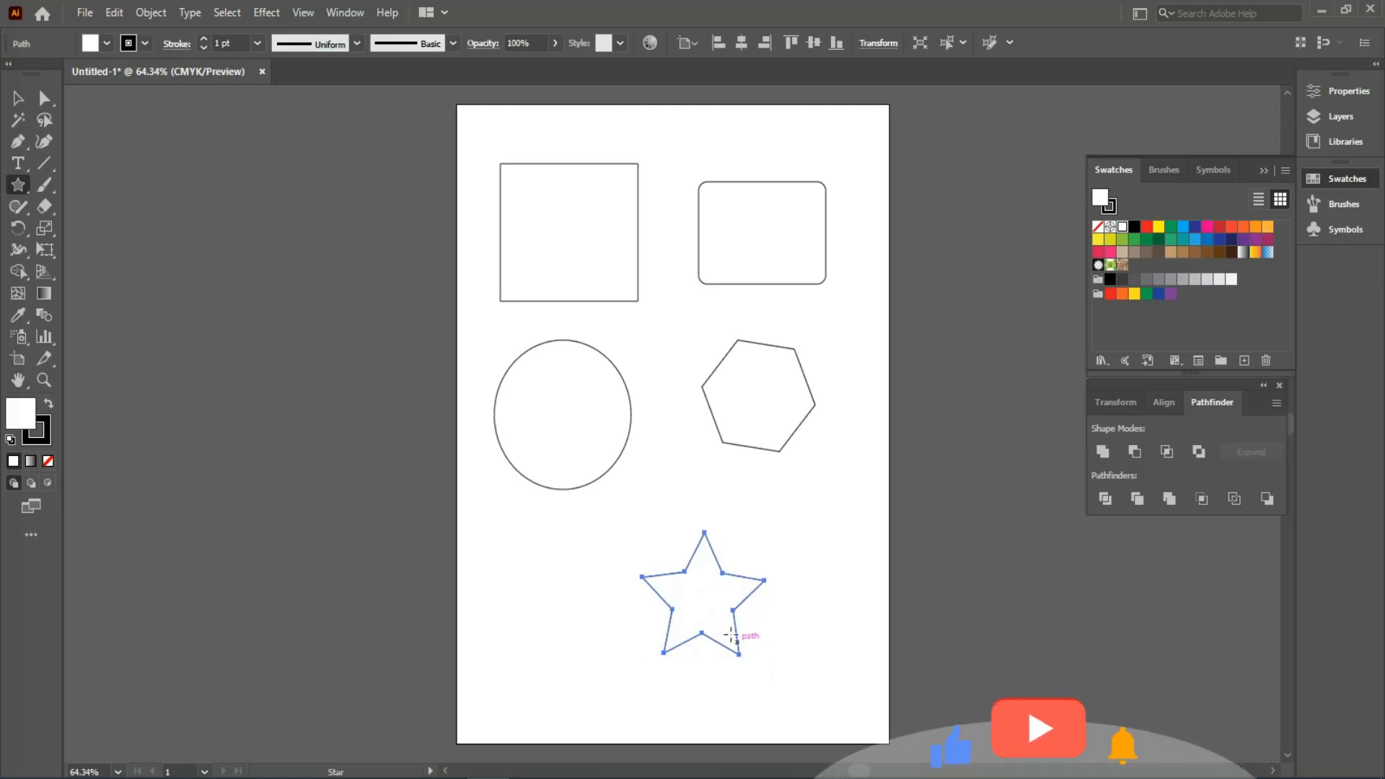
left_click(21, 98)
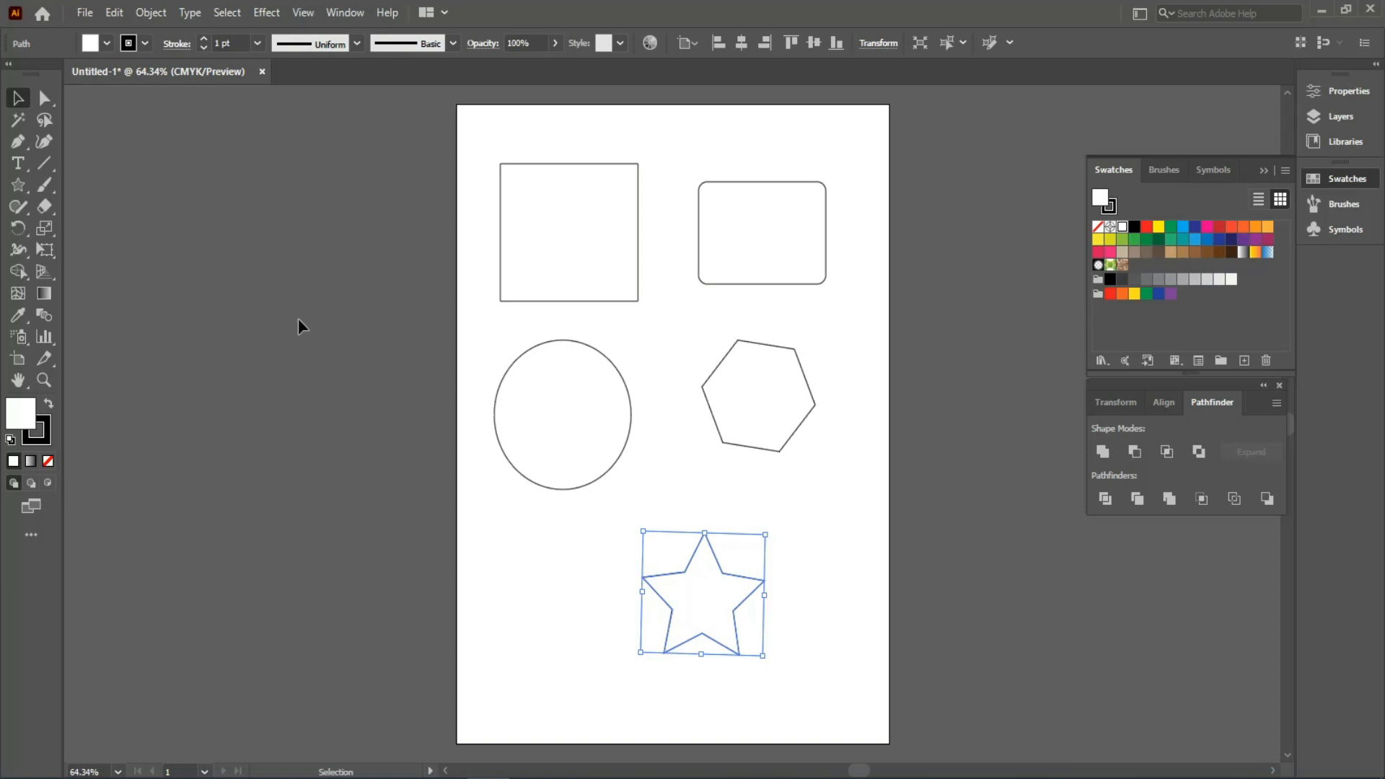
- Select the star and switch to the Paintbrush tool
left_click(19, 185)
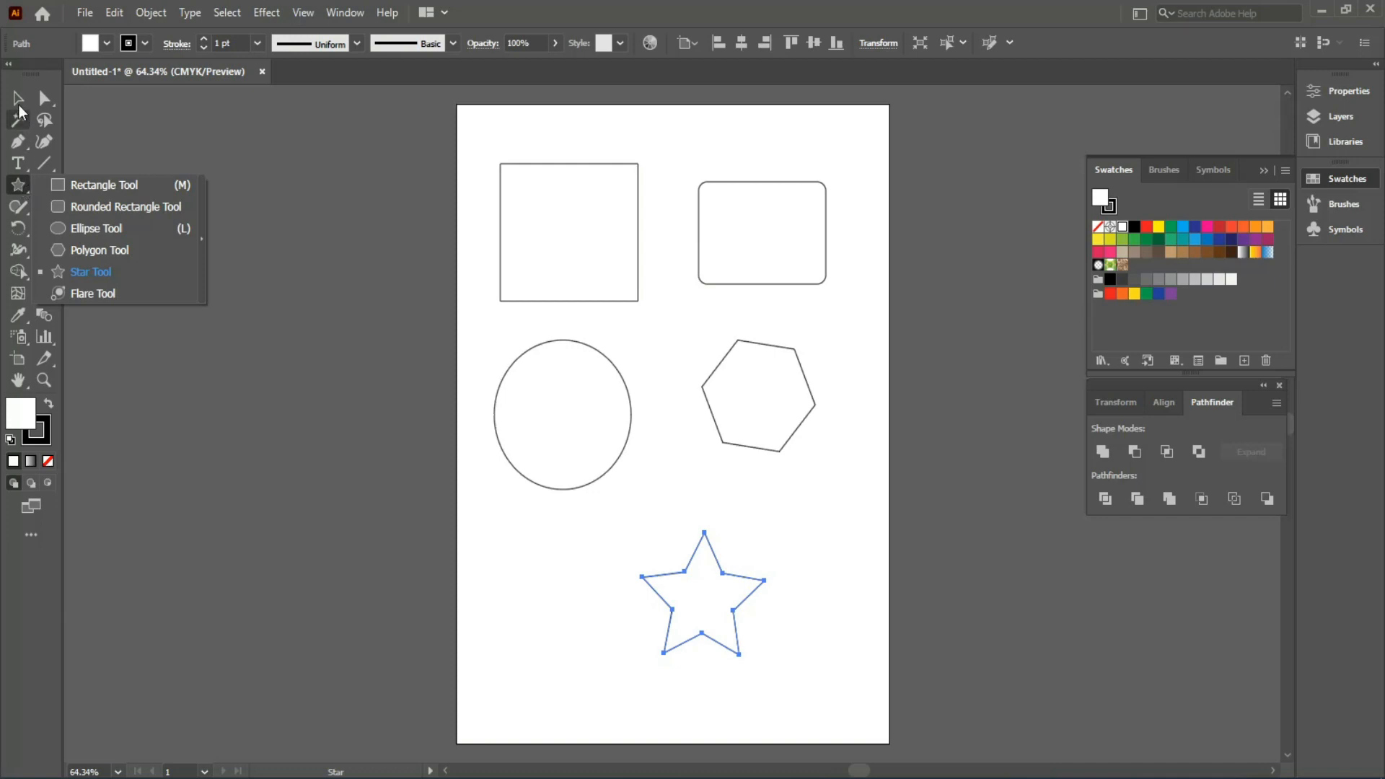
left_click(19, 99)
left_click(24, 186)
left_click(42, 189)
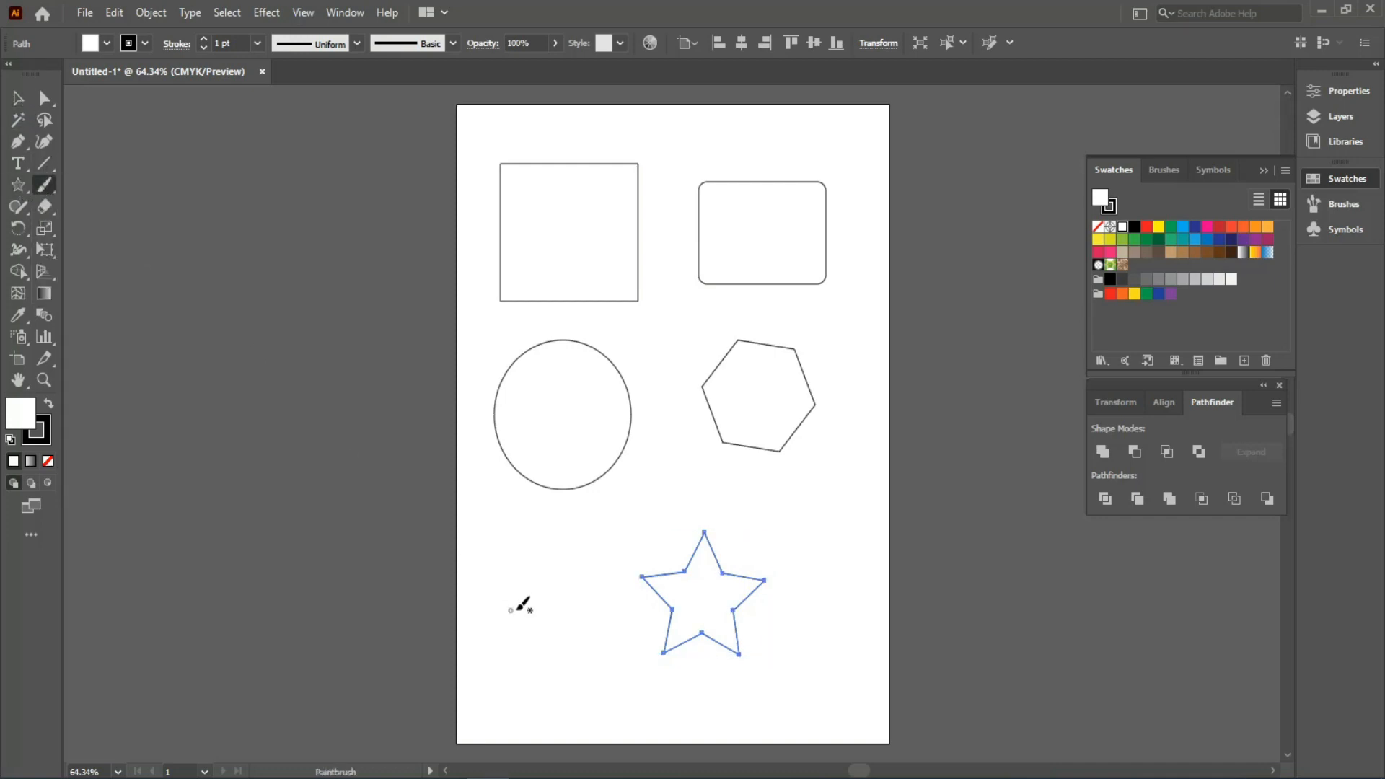
- Paint a bold S-curve left of the star, then pencil-draw wavy lines beside it
left_click_drag(575, 638, 539, 661)
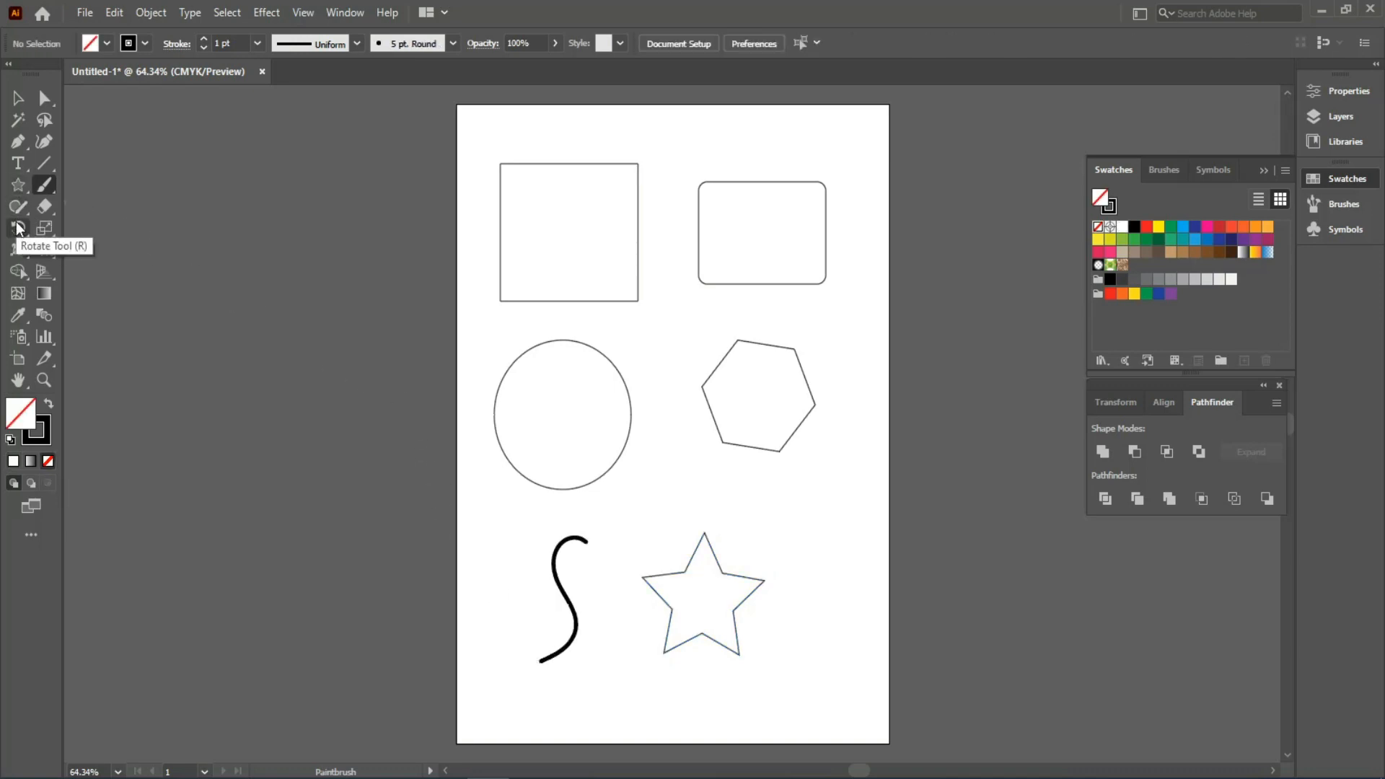
left_click(23, 210)
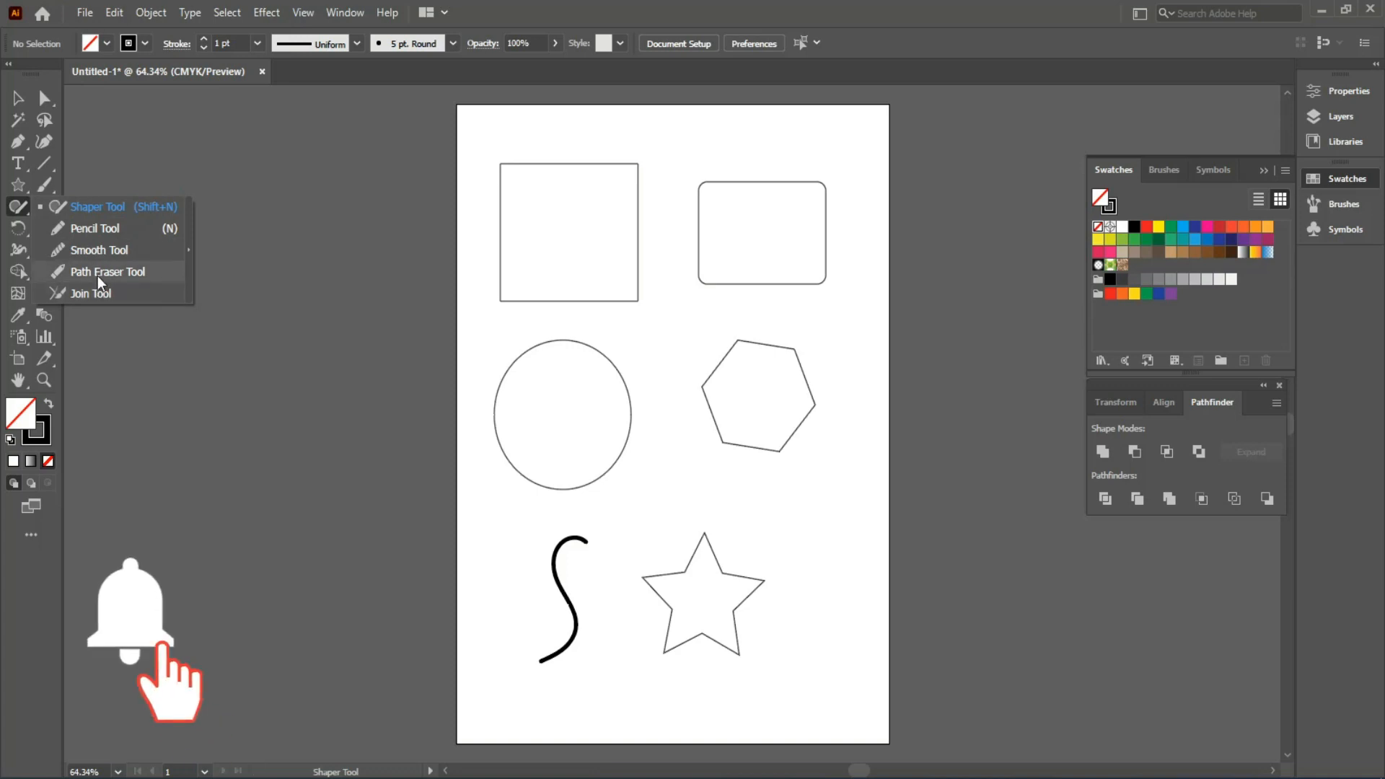
left_click(91, 230)
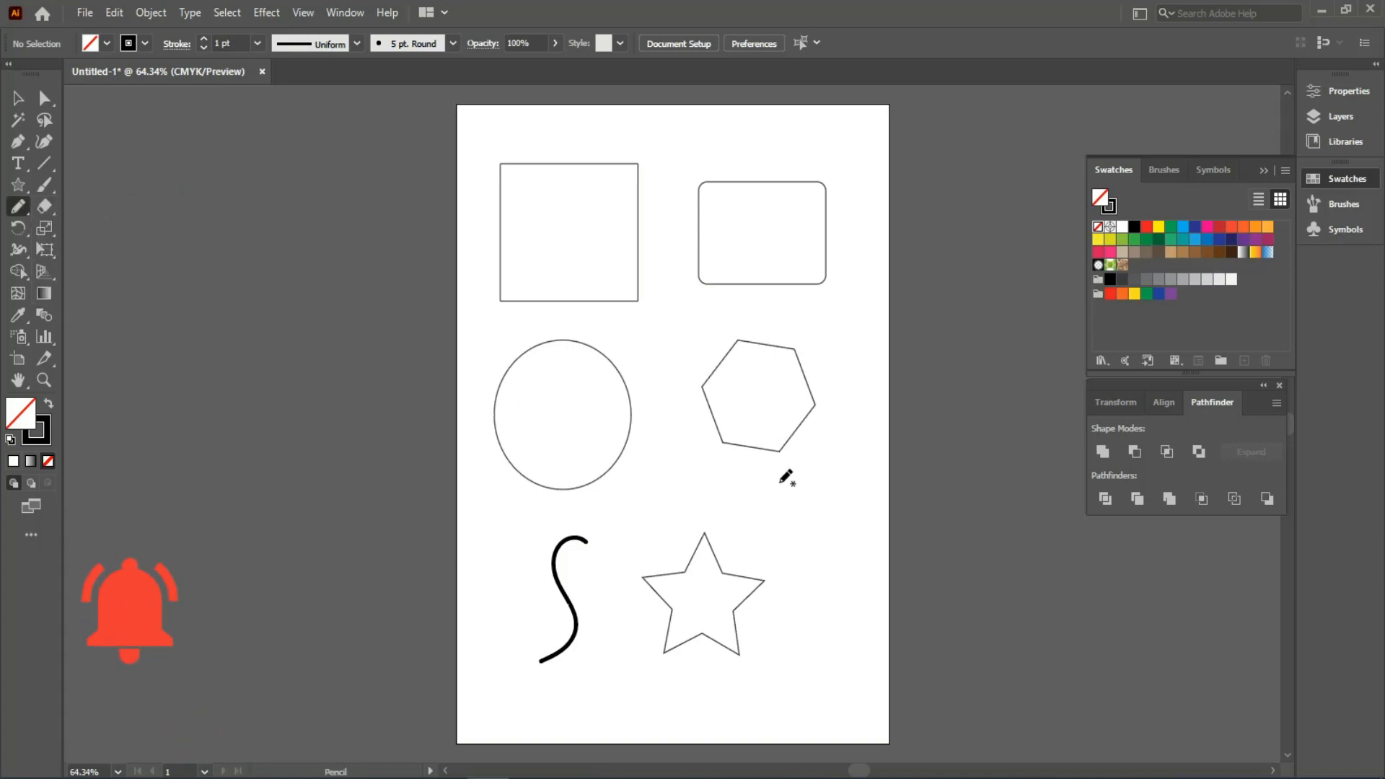
mouse_move(739, 474)
left_mouse_down()
mouse_move(773, 495)
mouse_move(793, 564)
mouse_move(844, 591)
left_mouse_up()
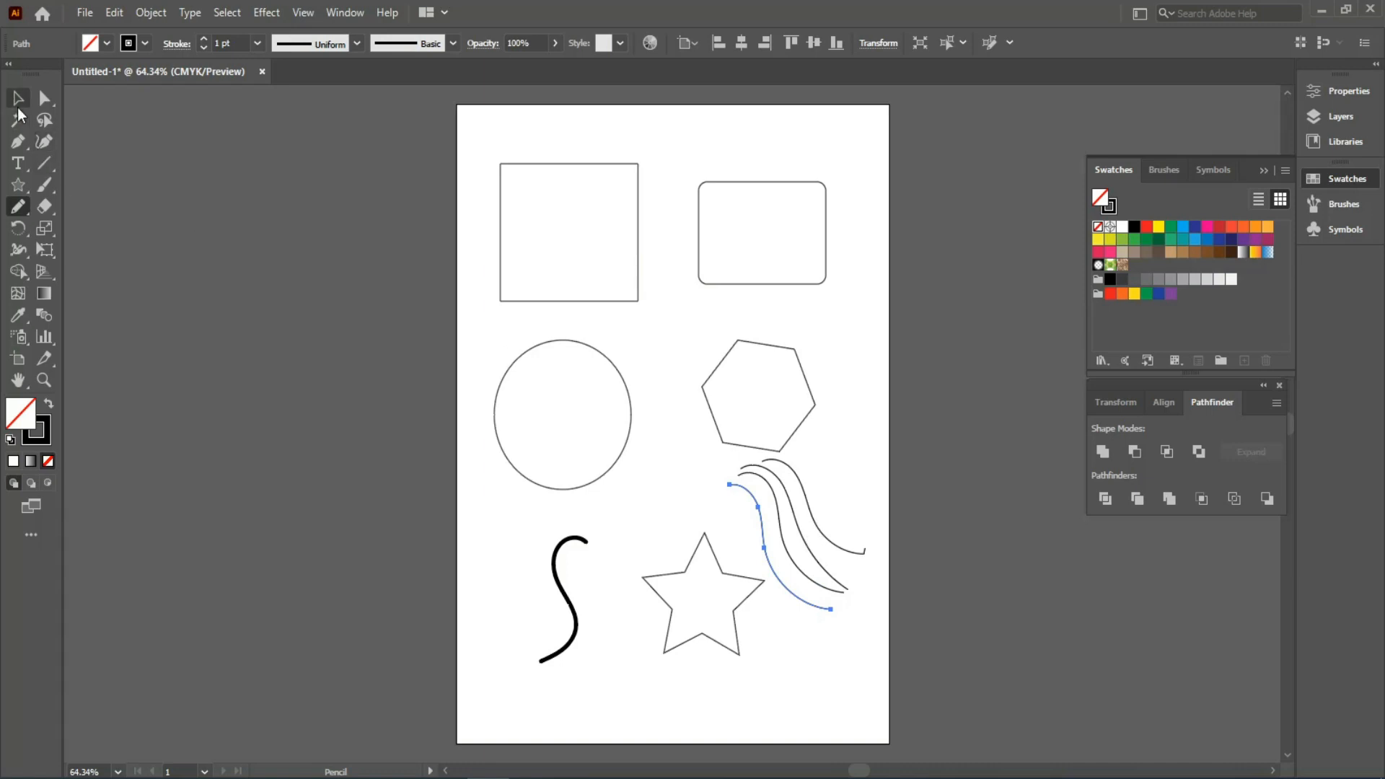
left_click(18, 99)
- Zoom to 100% and set the ellipse's stroke weight to 6 pt
key("z")
left_click(528, 355)
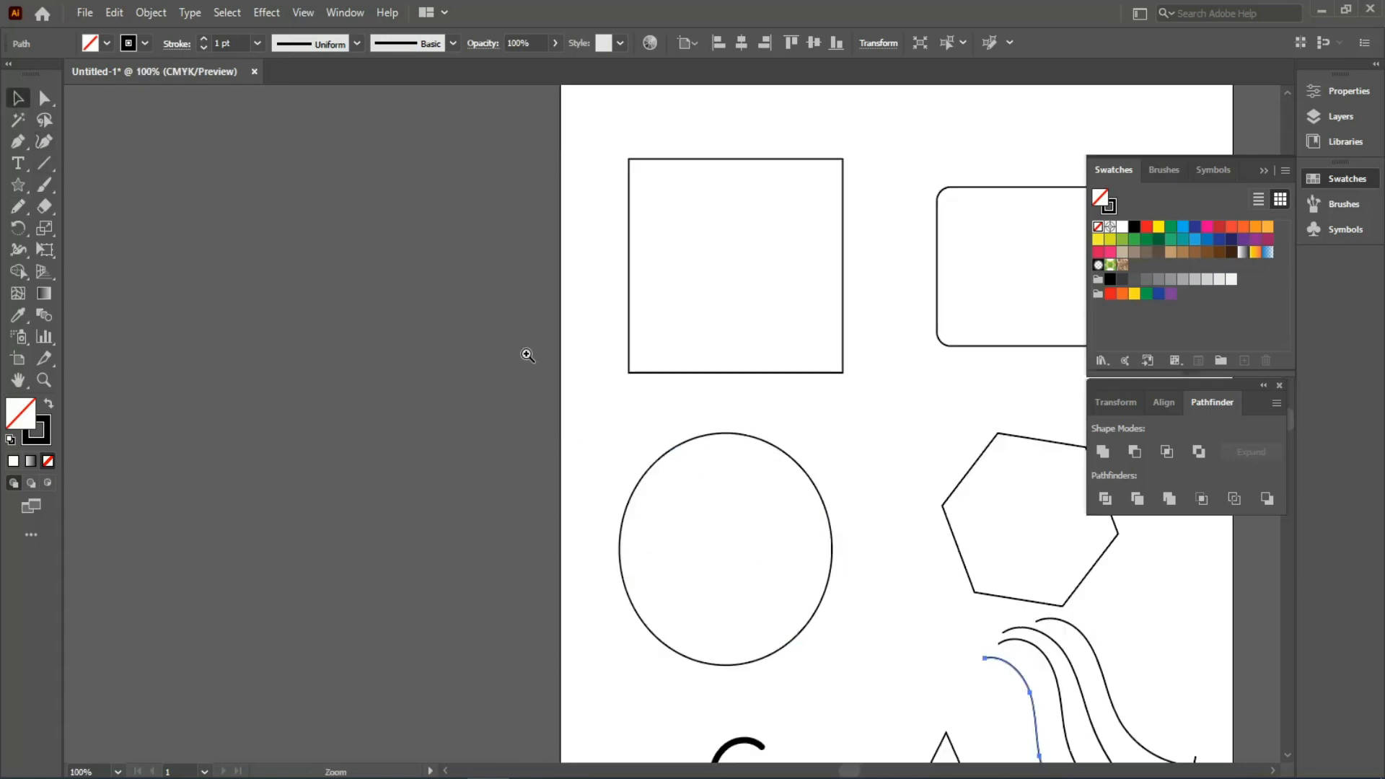
left_click_drag(556, 462, 385, 372)
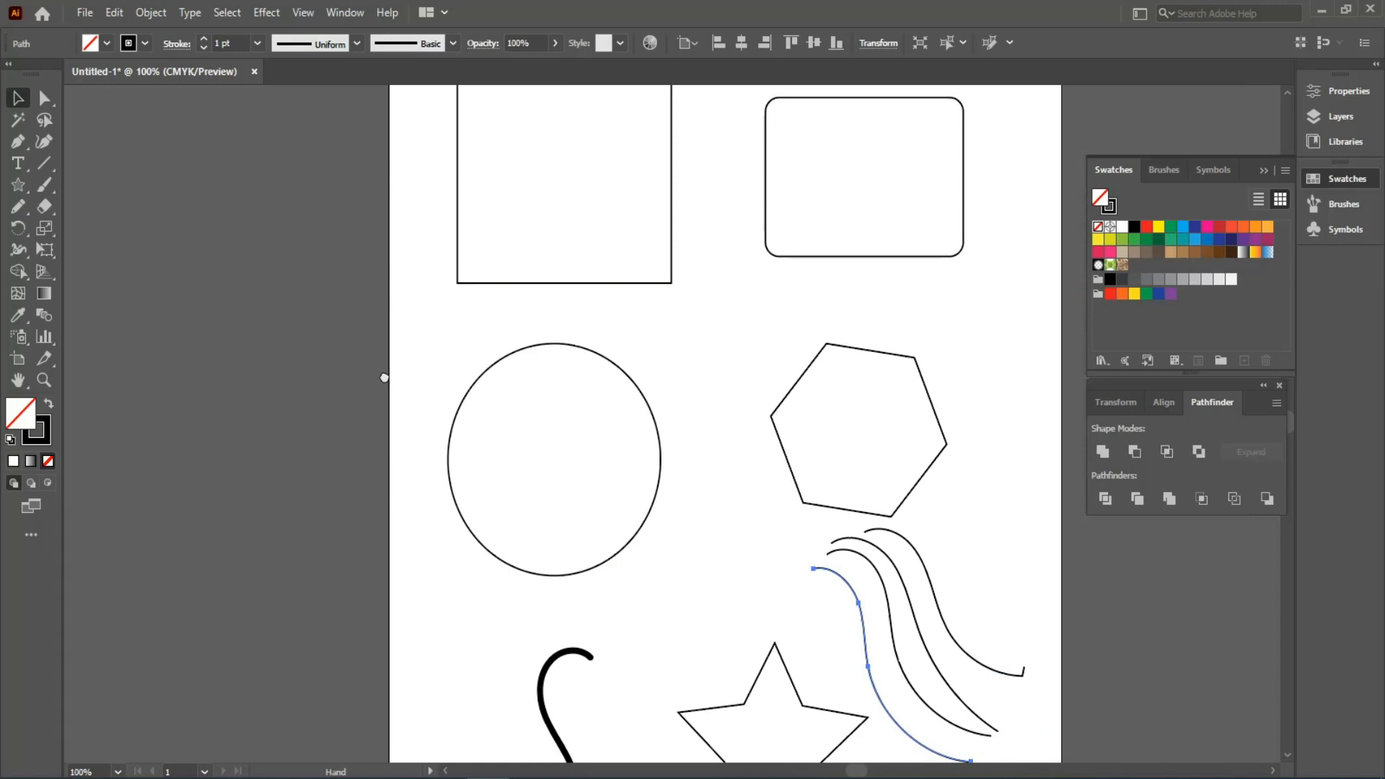
left_click(500, 360)
left_click(256, 48)
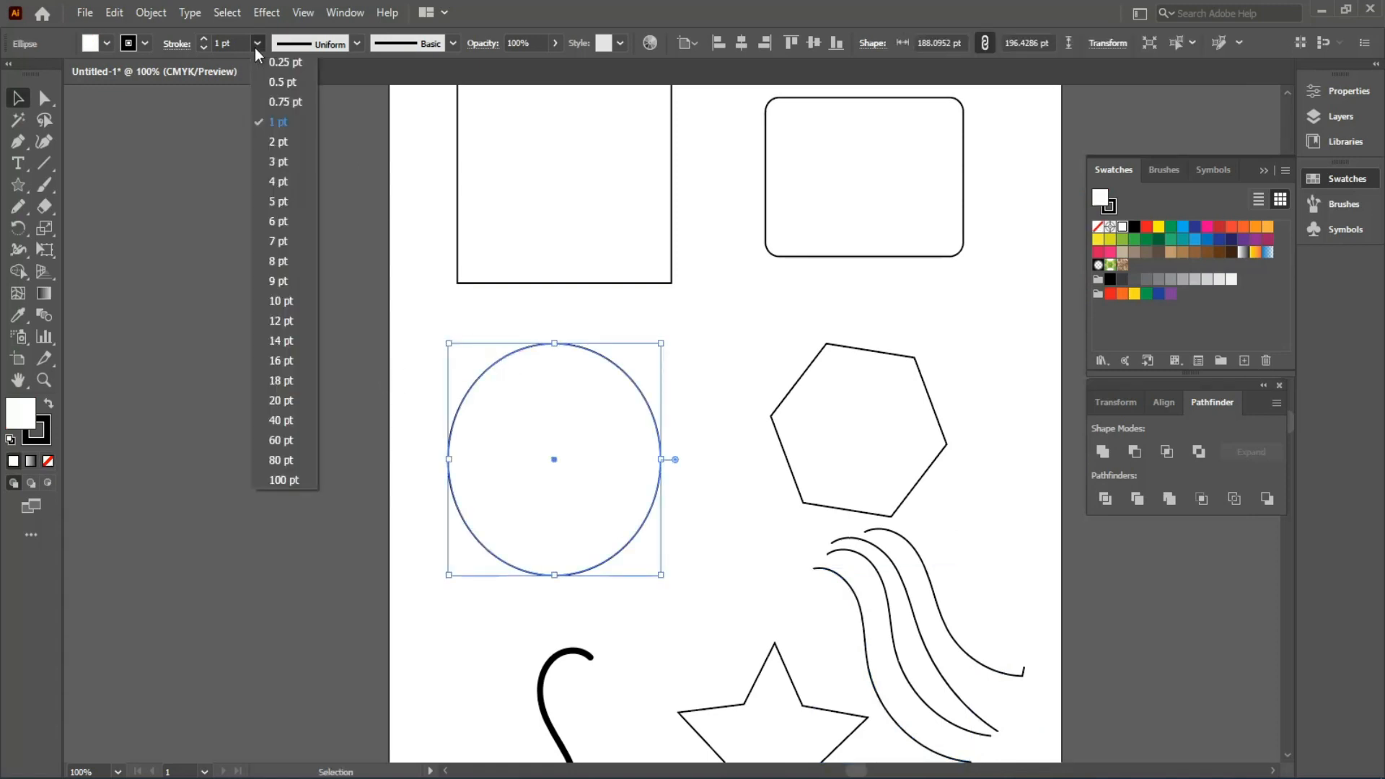
left_click(261, 222)
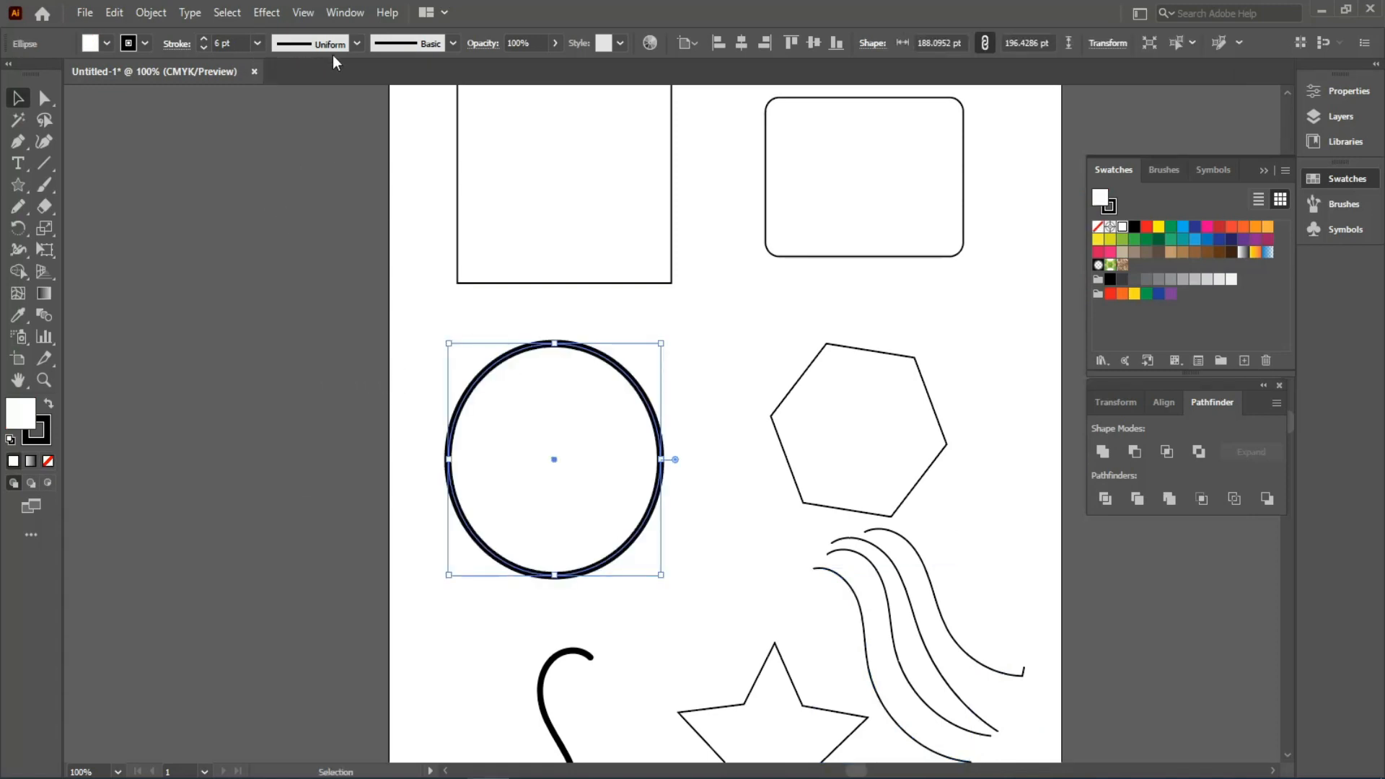
left_click(264, 44)
left_click(271, 257)
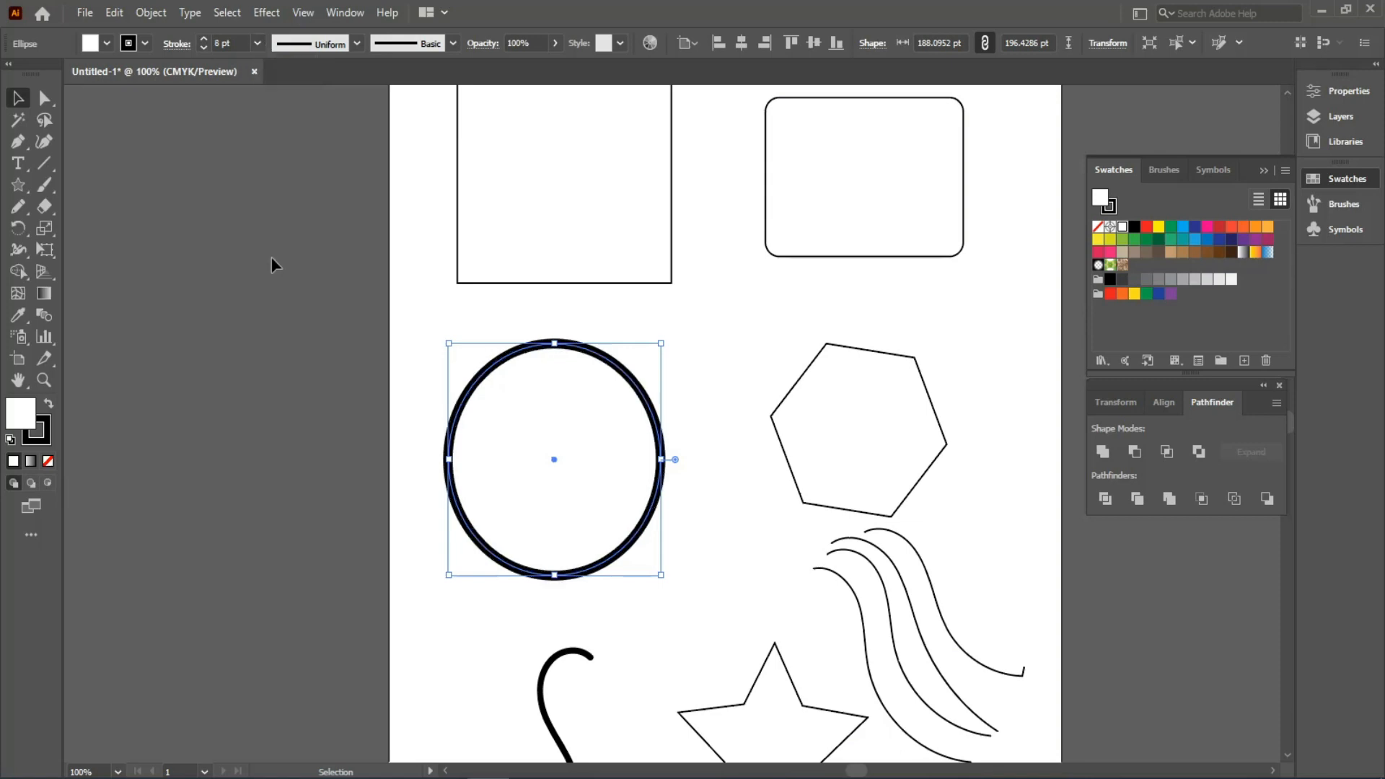
left_click(256, 44)
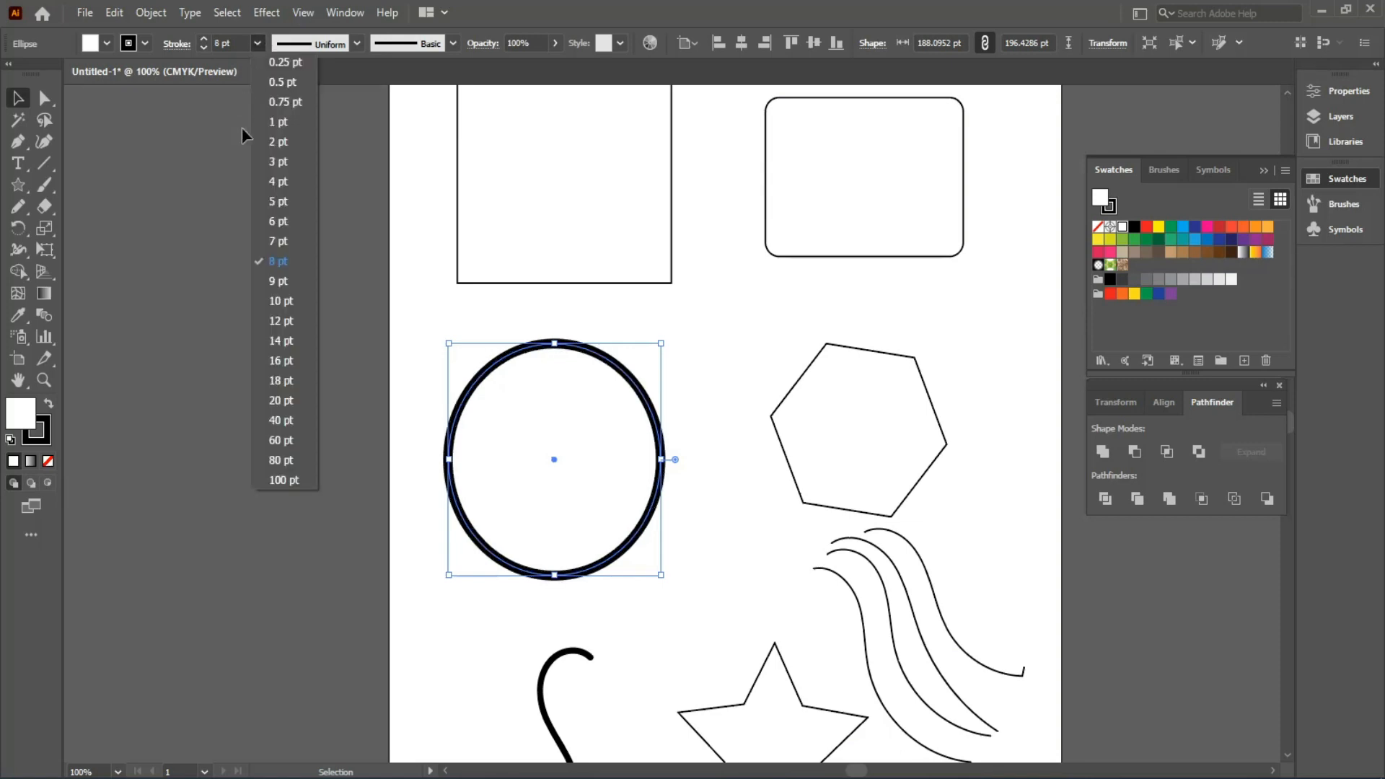
left_click(265, 223)
- Set the square's stroke weight to 12 pt
left_click(486, 266)
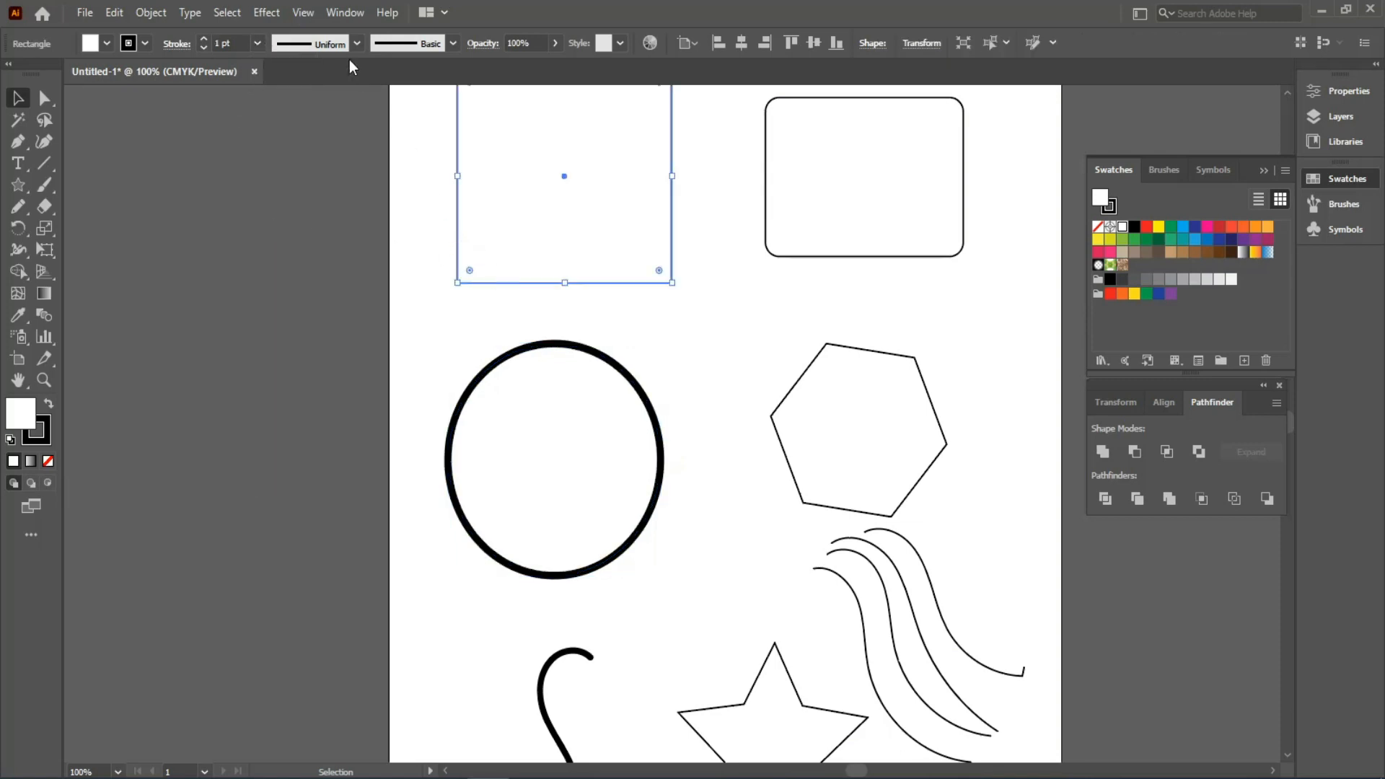
left_click(256, 44)
left_click(285, 328)
- Nudge the hexagon up and left and raise its stroke weight to 7 pt
left_click_drag(795, 406, 741, 361)
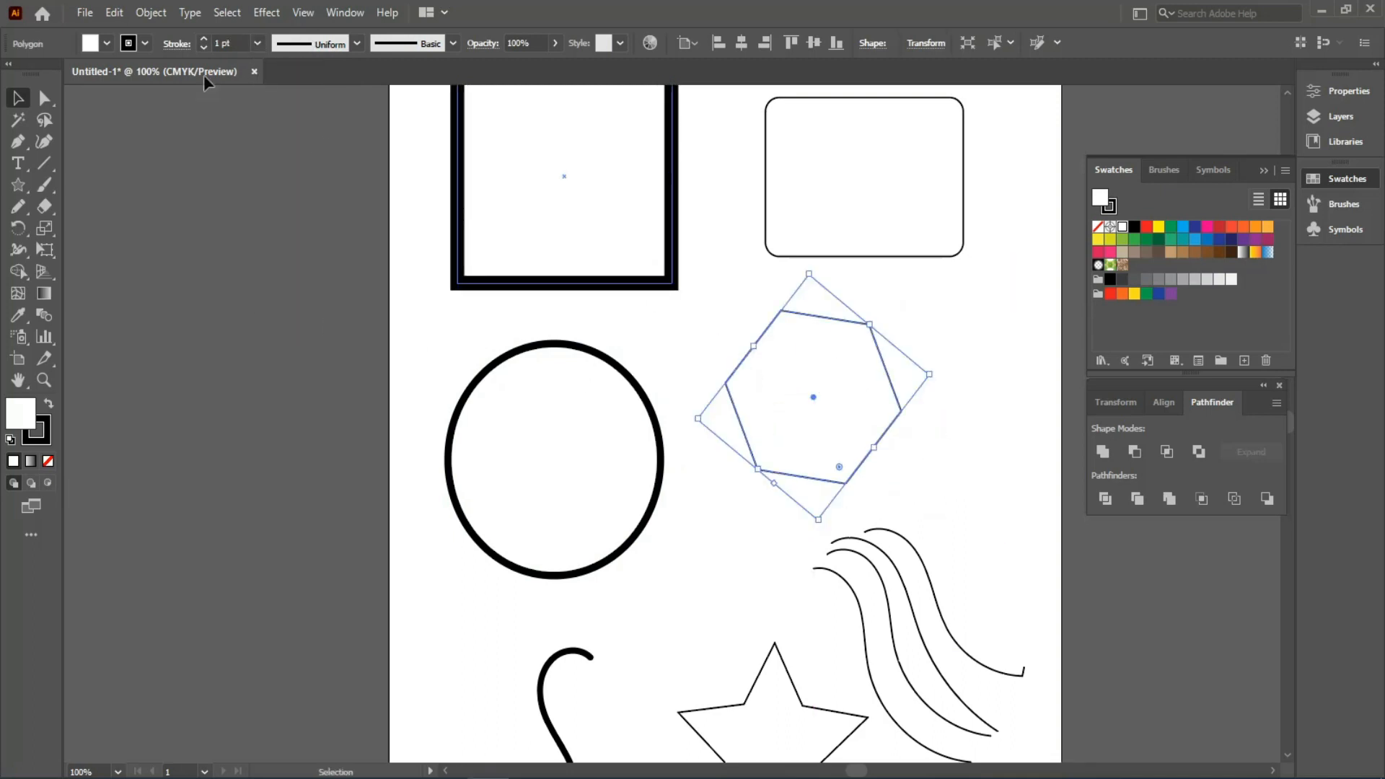
left_click(204, 38)
left_click(205, 38)
left_click(204, 38)
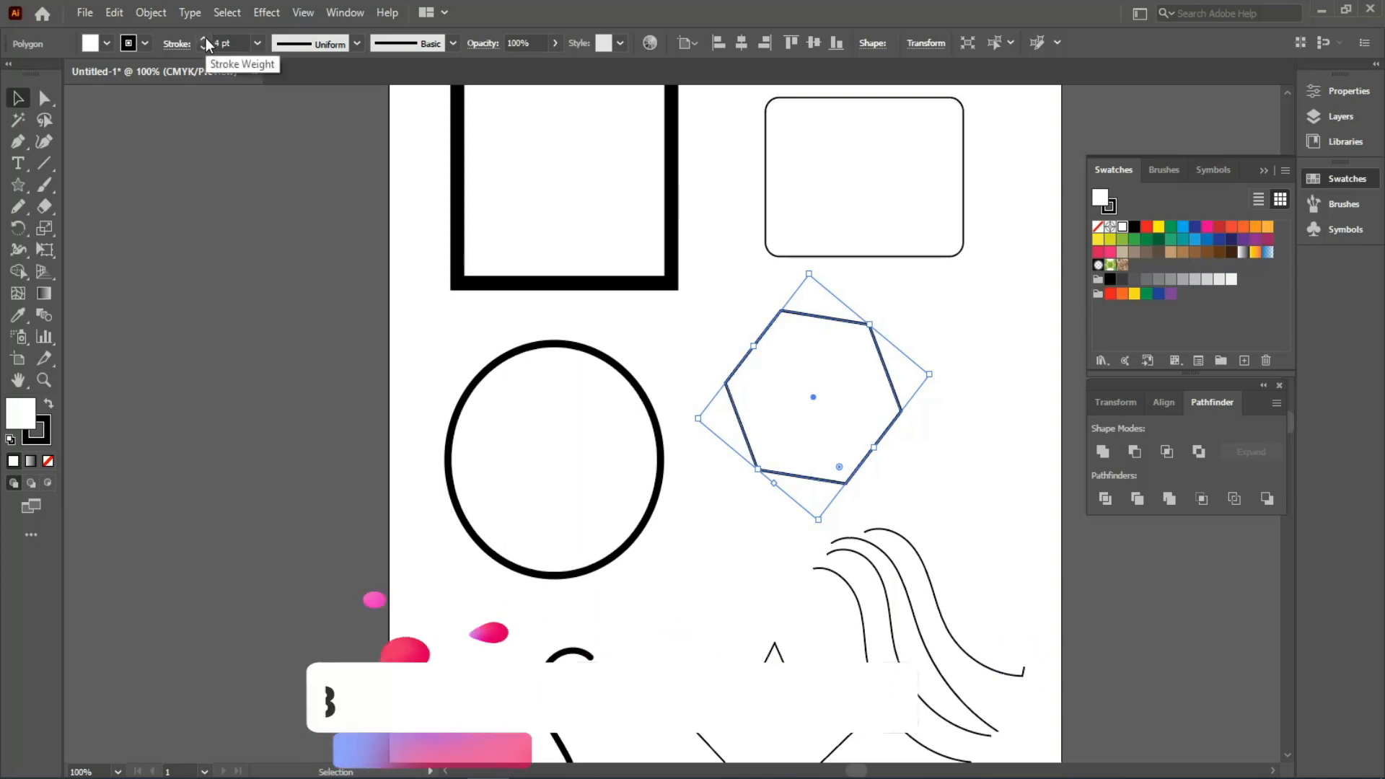
left_click(204, 38)
left_click(204, 39)
left_click(204, 38)
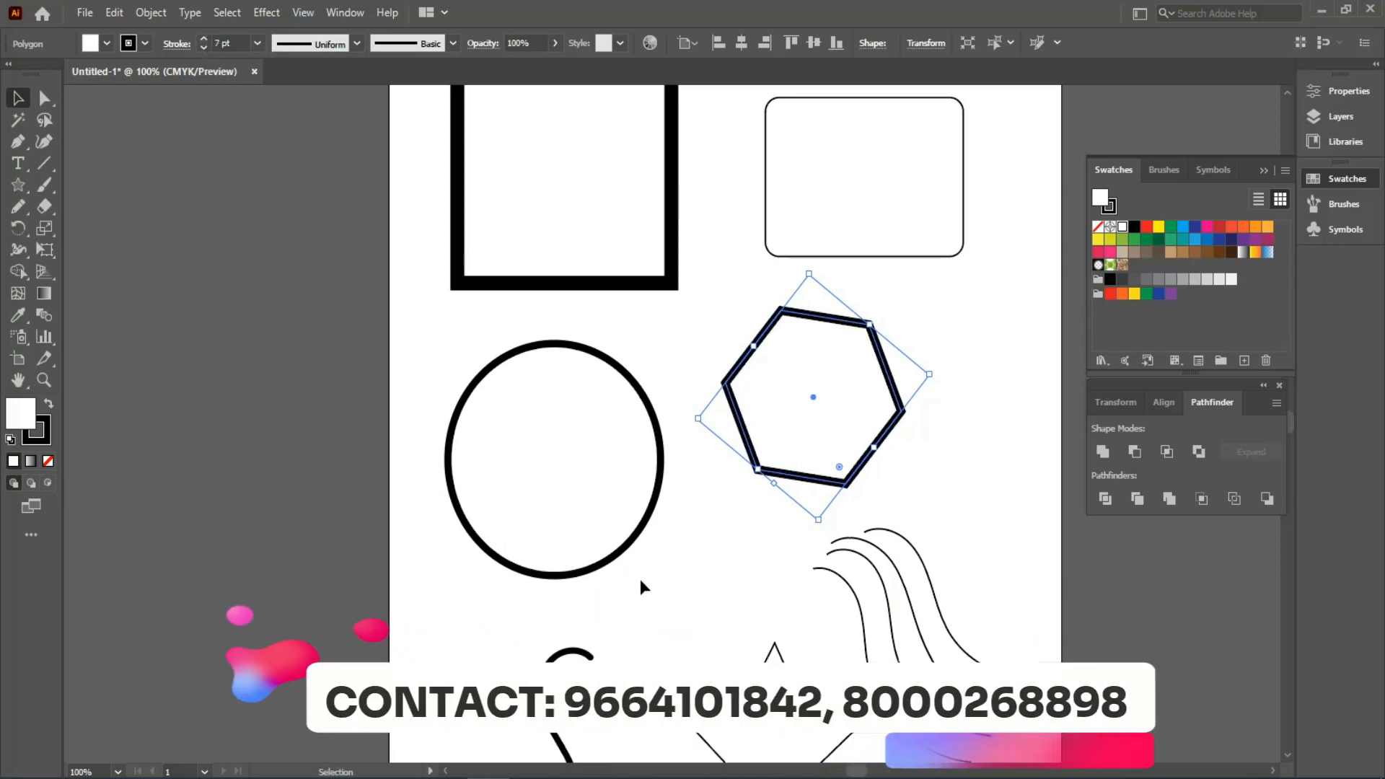
mouse_move(647, 618)
left_mouse_down()
mouse_move(623, 445)
mouse_move(630, 516)
left_mouse_up()
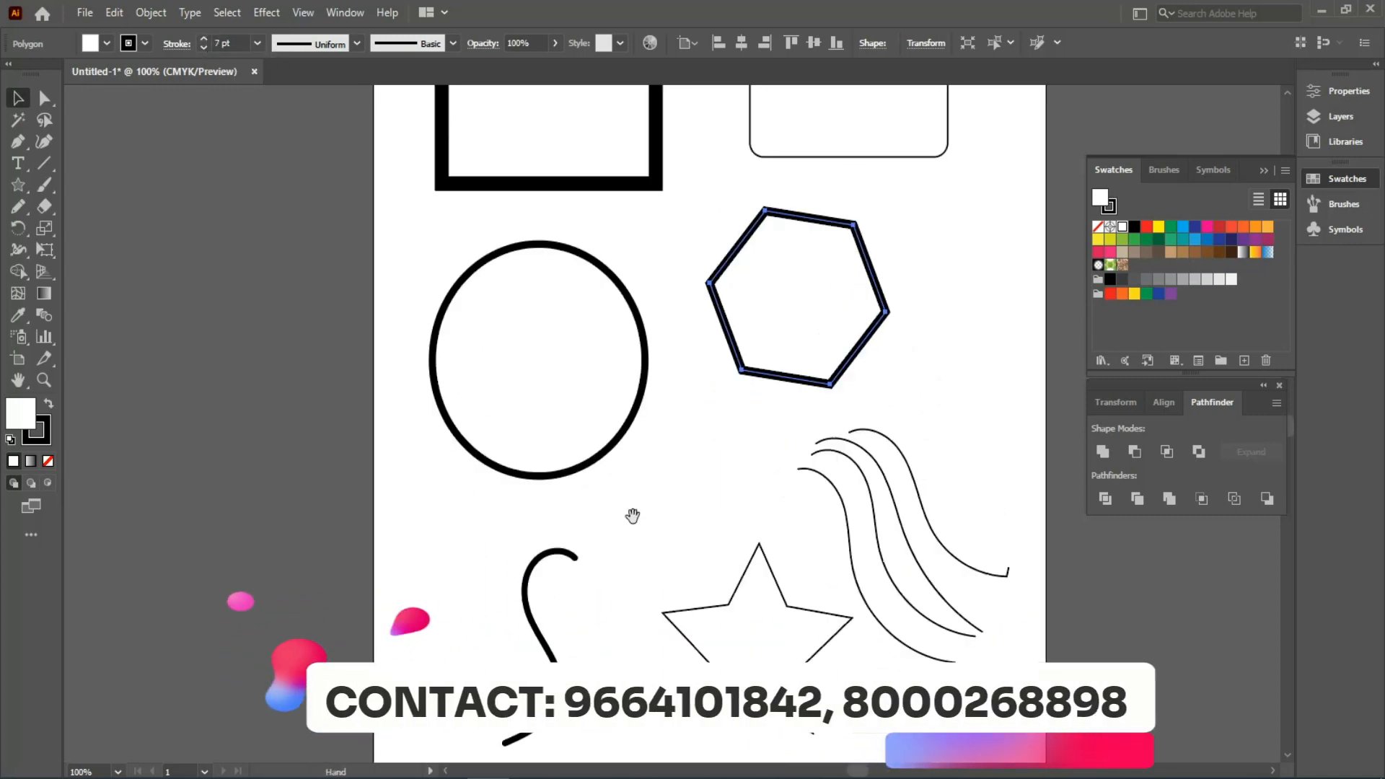
- With the Width tool, widen the ellipse's stroke at the top and pinch it thin at the bottom
left_click(920, 495)
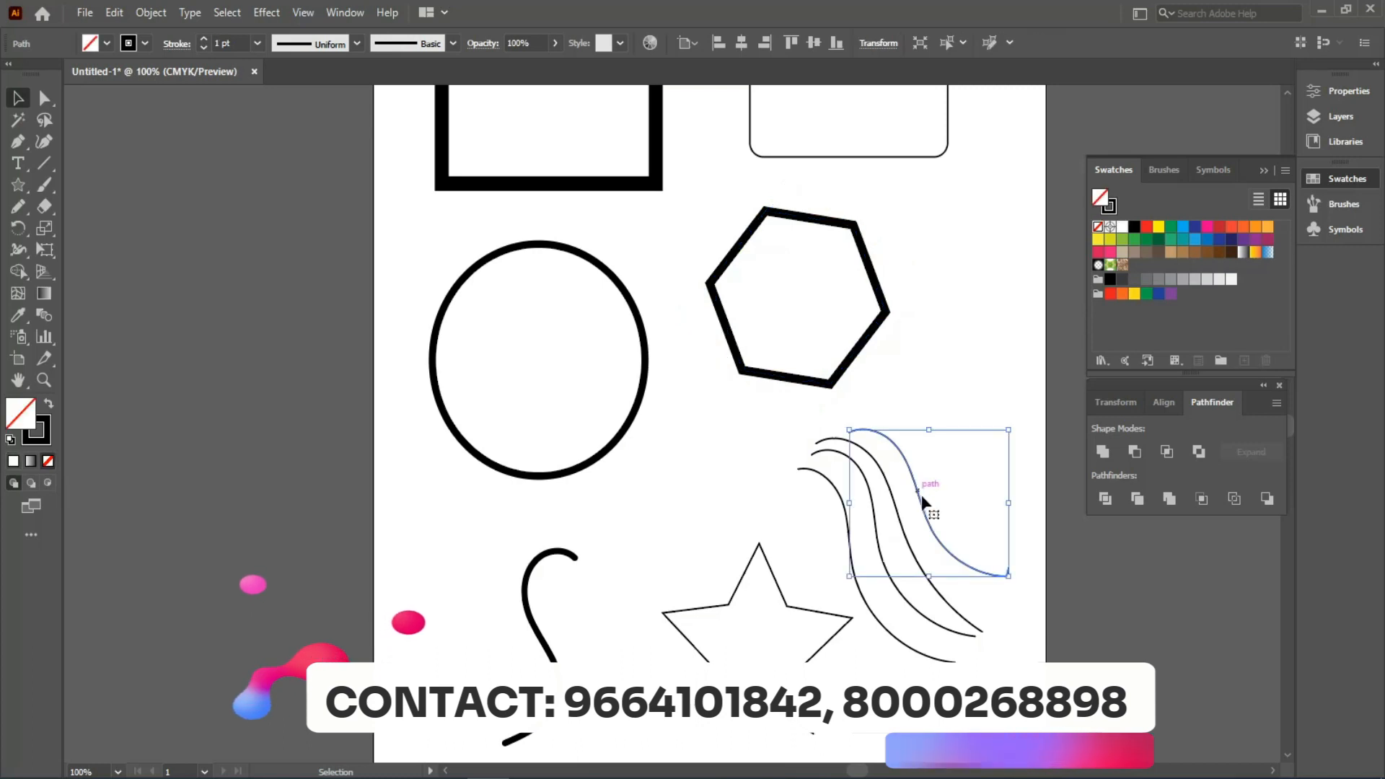
left_click(19, 250)
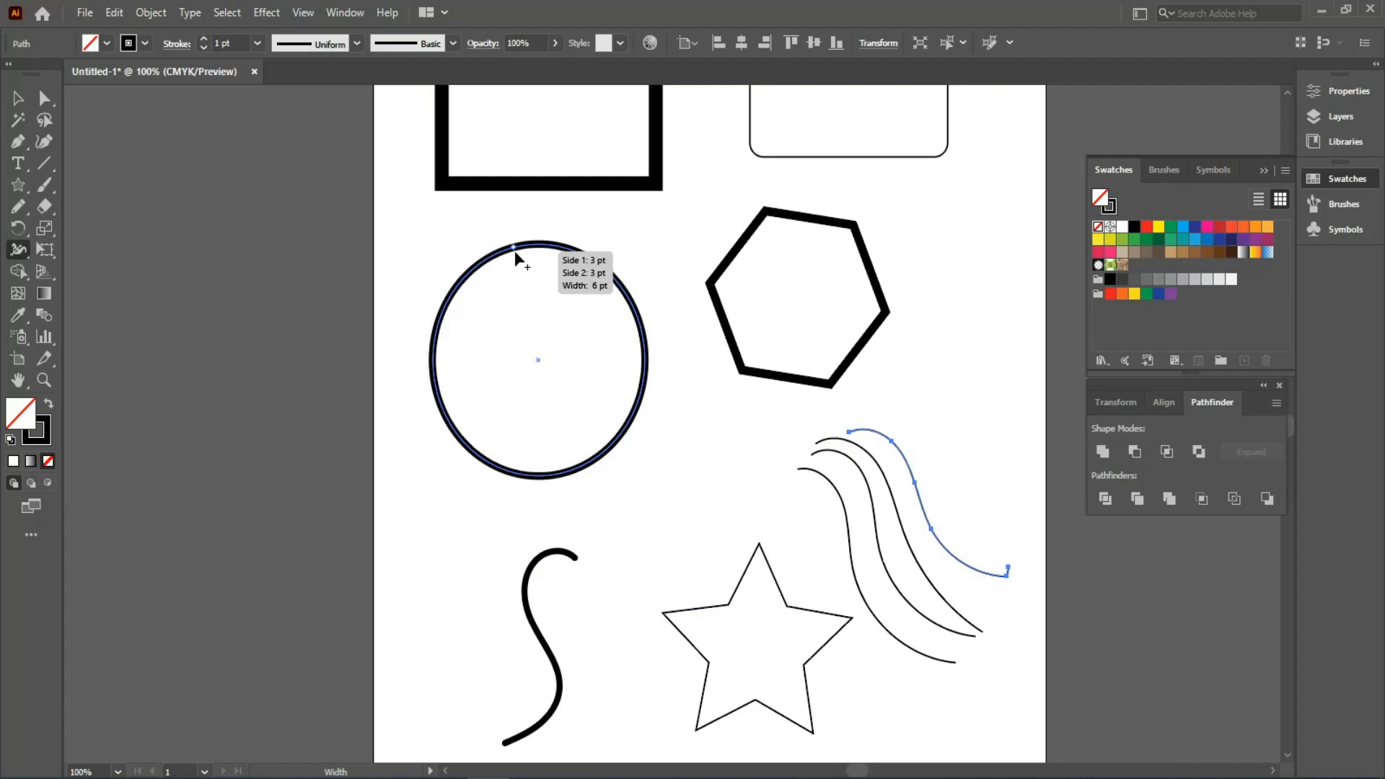
left_click_drag(513, 250, 522, 280)
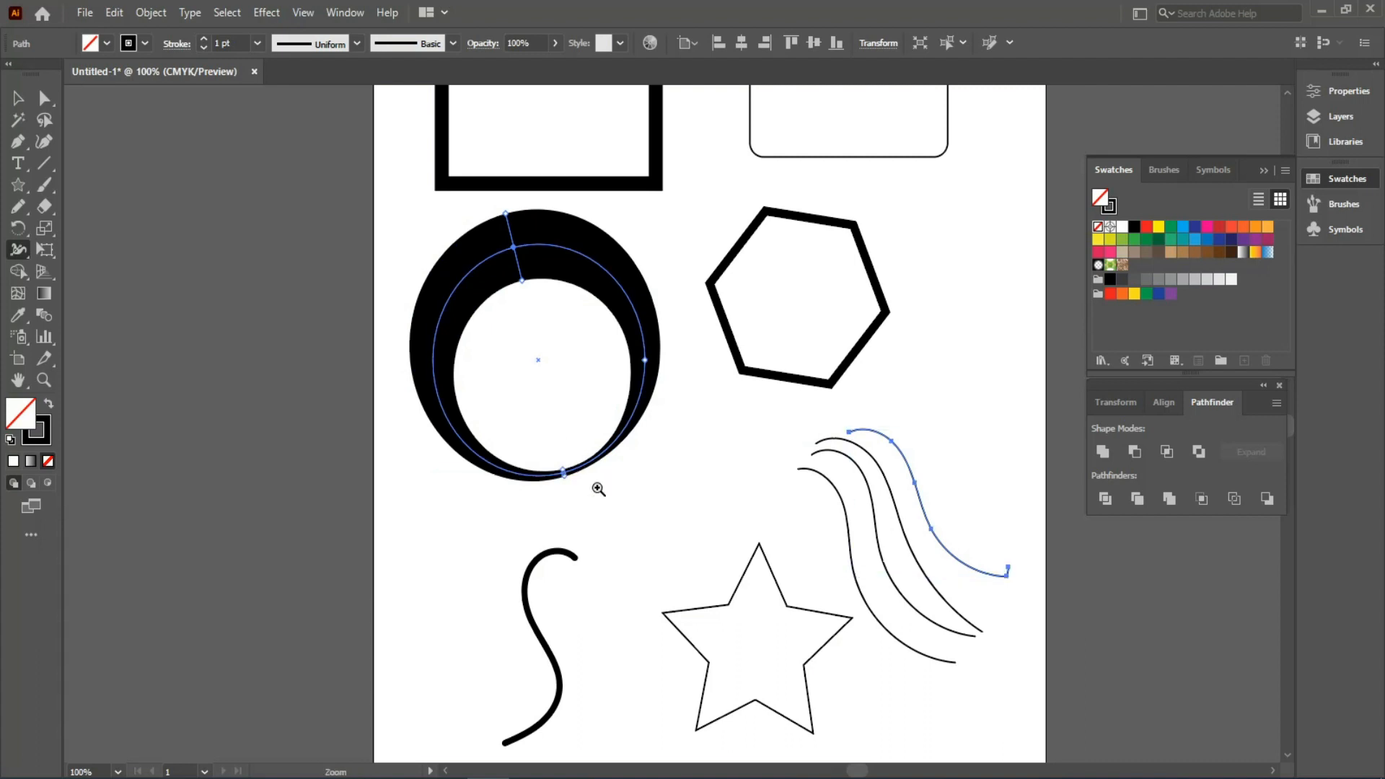
scroll(596, 485, "up", 5)
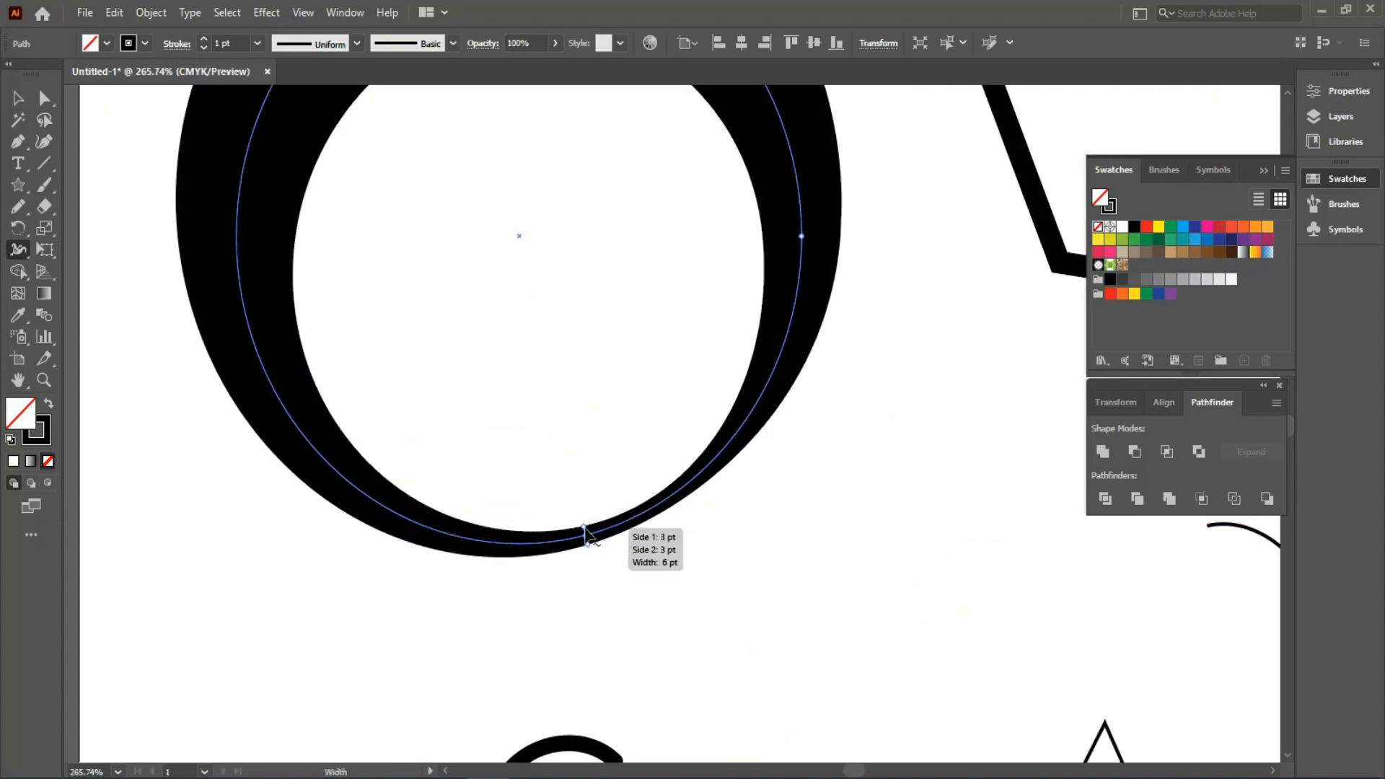
left_click_drag(586, 534, 589, 536)
scroll(575, 371, "down", 2)
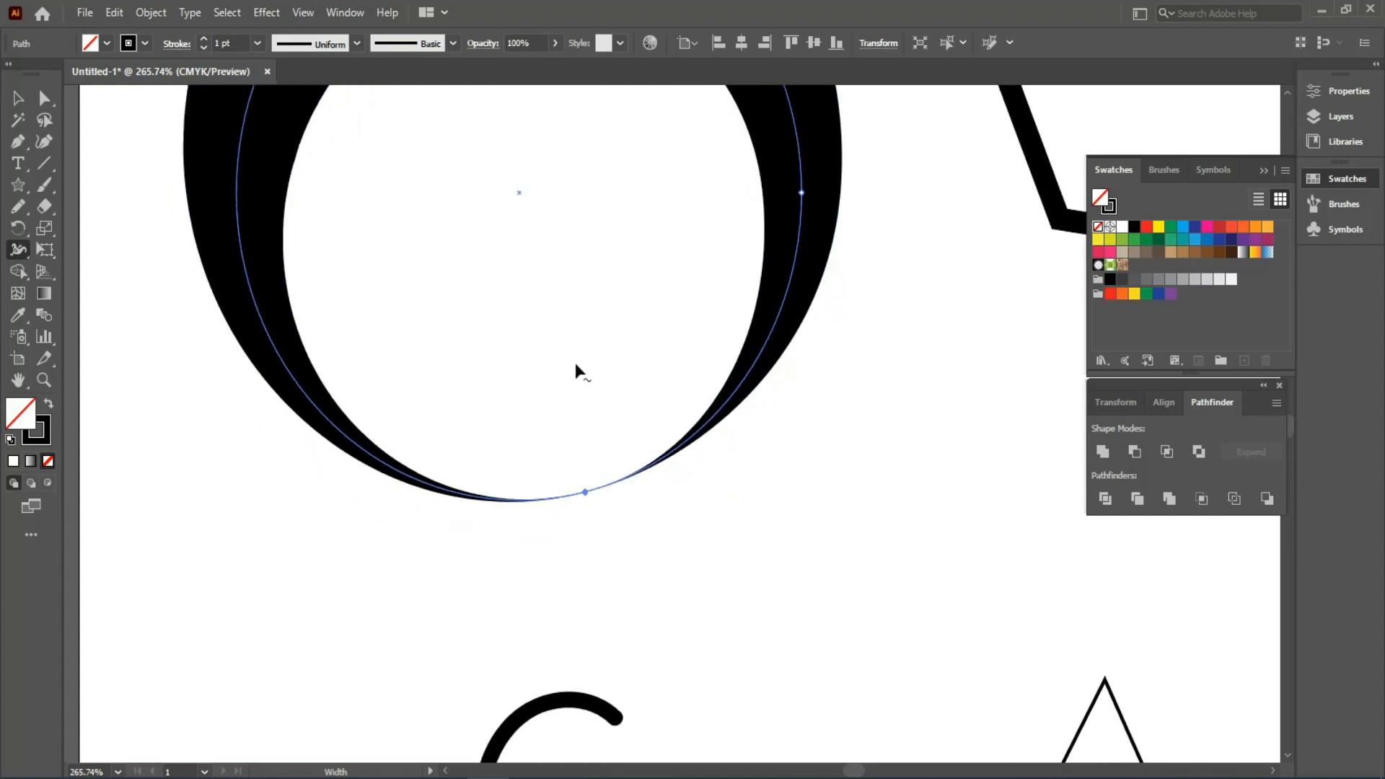
key("ctrl+0")
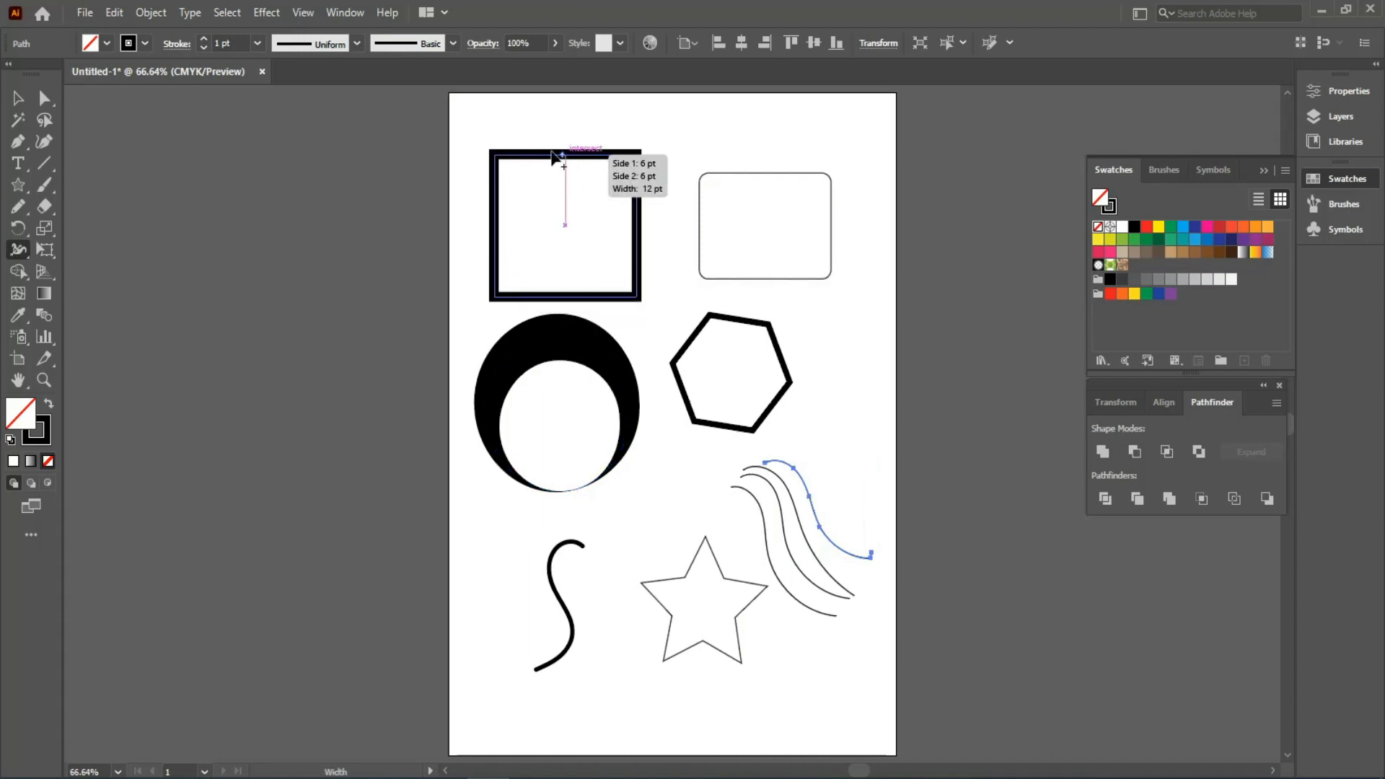
- Widen the square's stroke at the top-left corner and thin the bottom-right corner almost to nothing
scroll(534, 207, "up", 3)
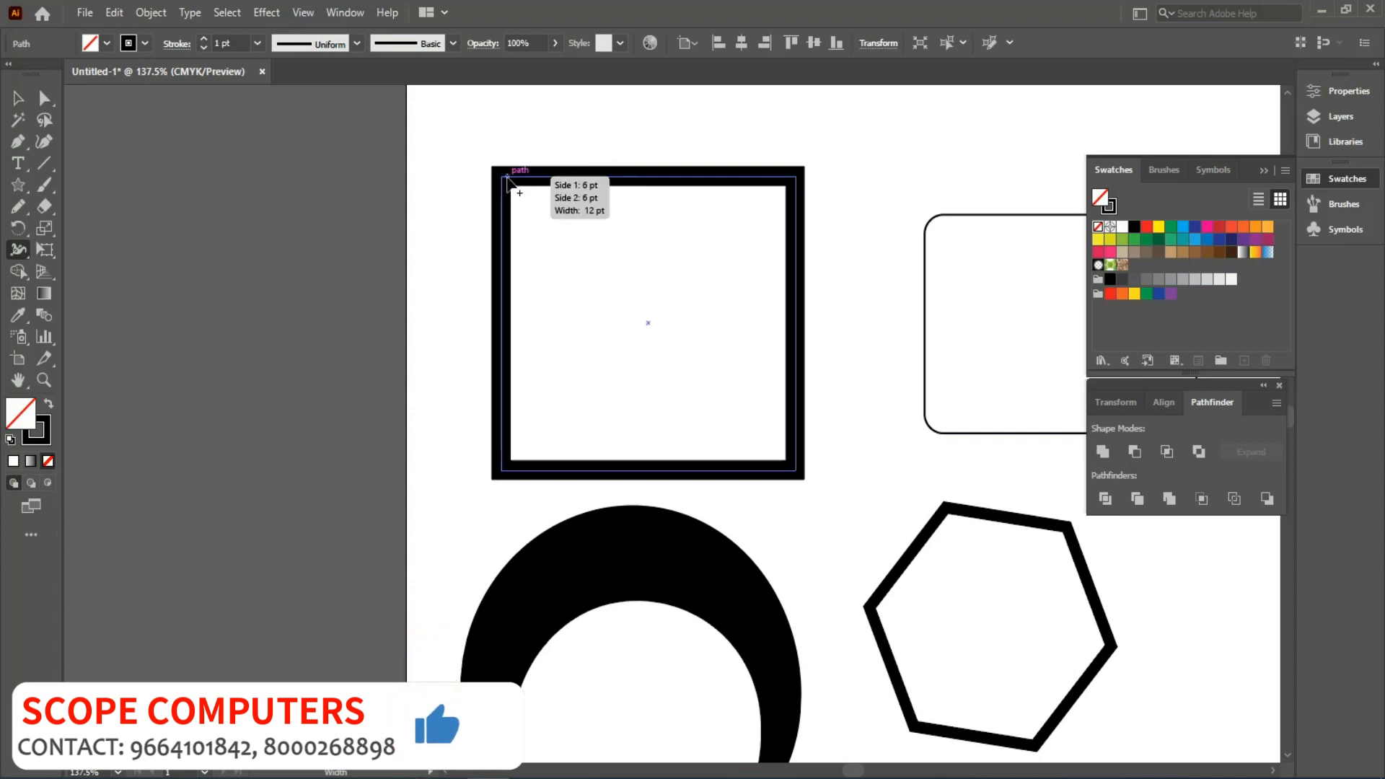
left_click_drag(505, 180, 528, 203)
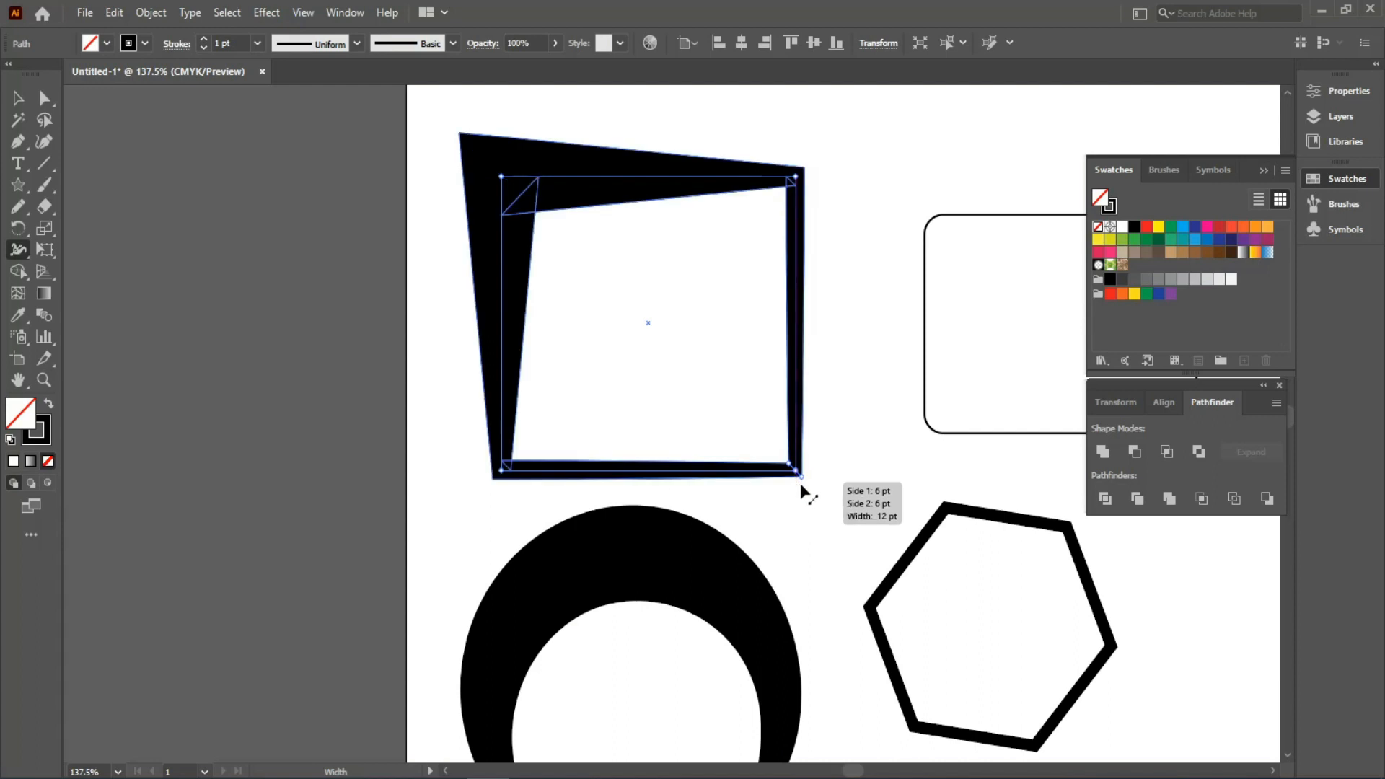
scroll(748, 448, "up", 2)
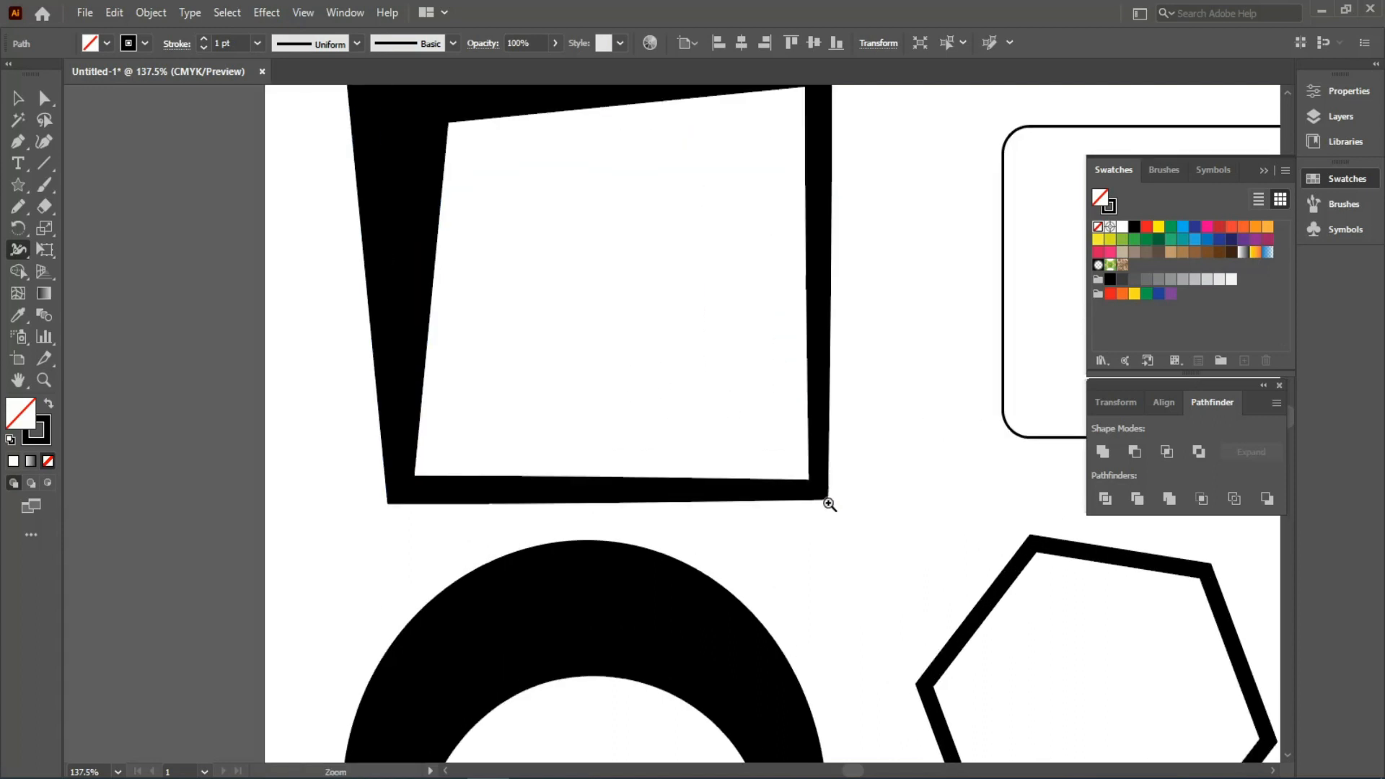
left_click_drag(825, 500, 811, 497)
key("ctrl+1")
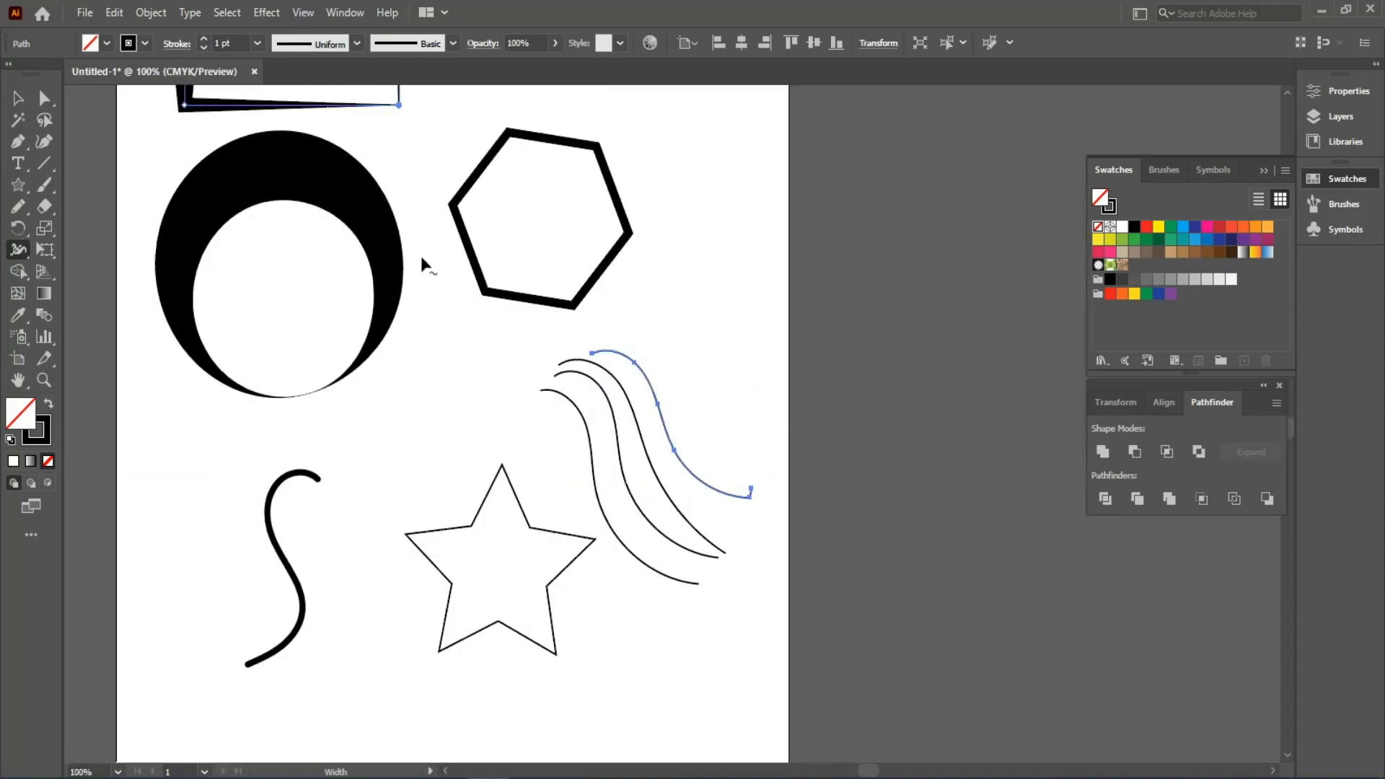
left_click_drag(389, 136, 572, 539)
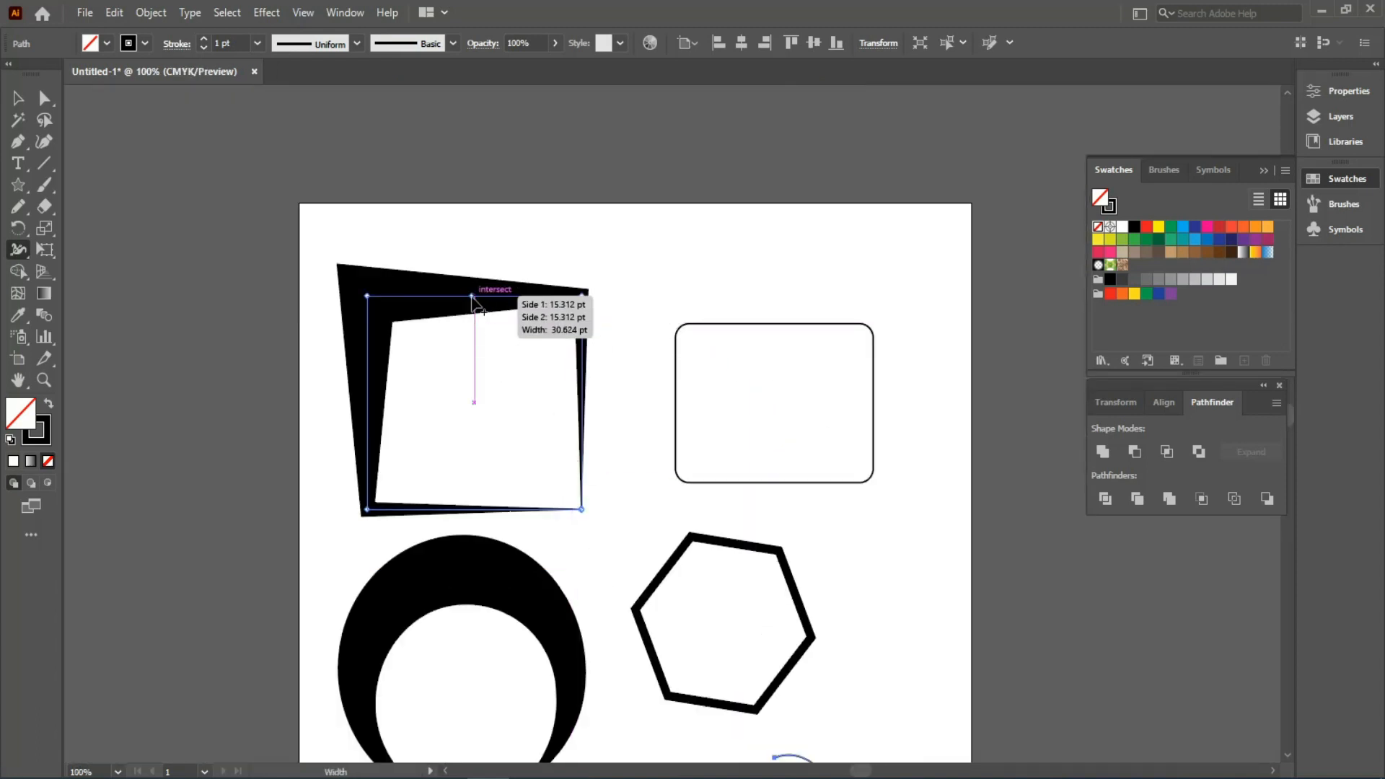
- Thin the square's top edge, bulge its left side outward and swell the bottom edge
left_click_drag(471, 303, 464, 311)
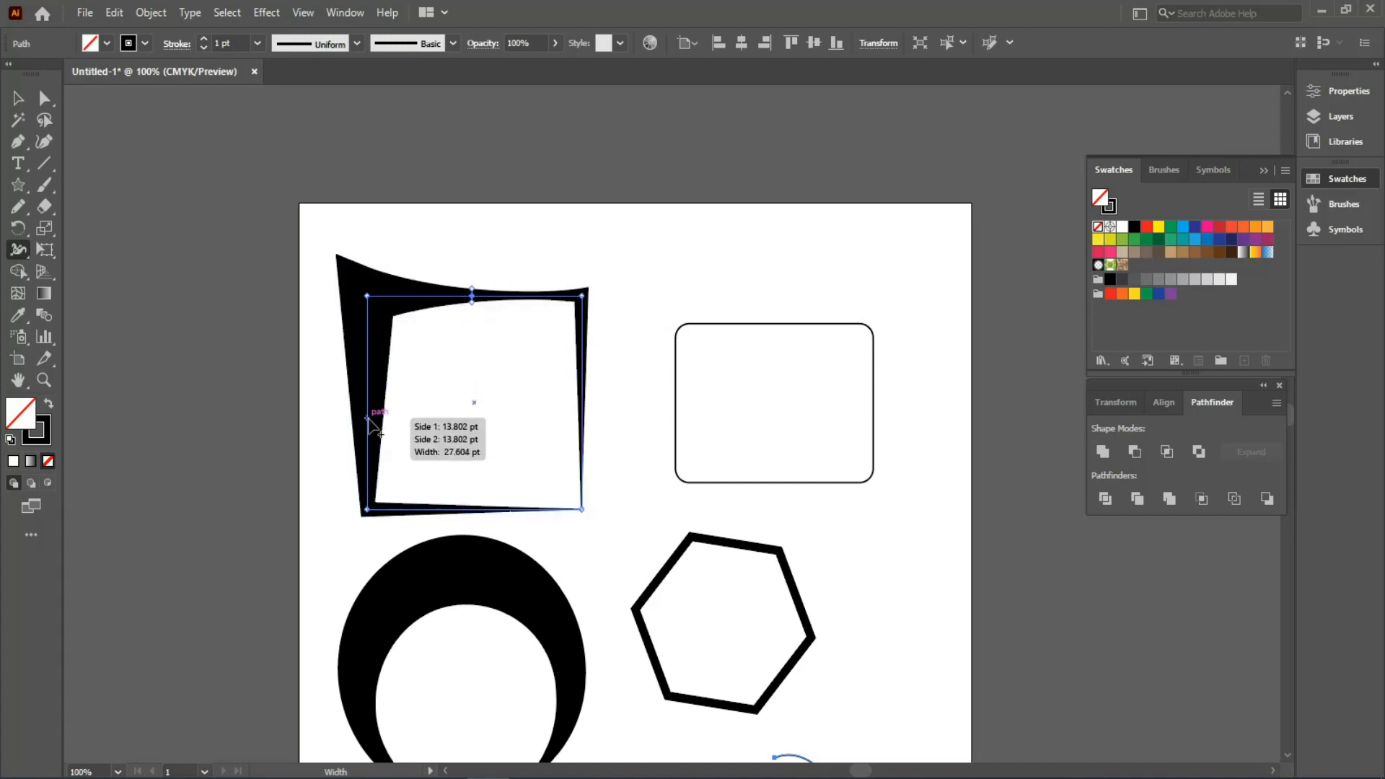
left_click_drag(373, 423, 385, 437)
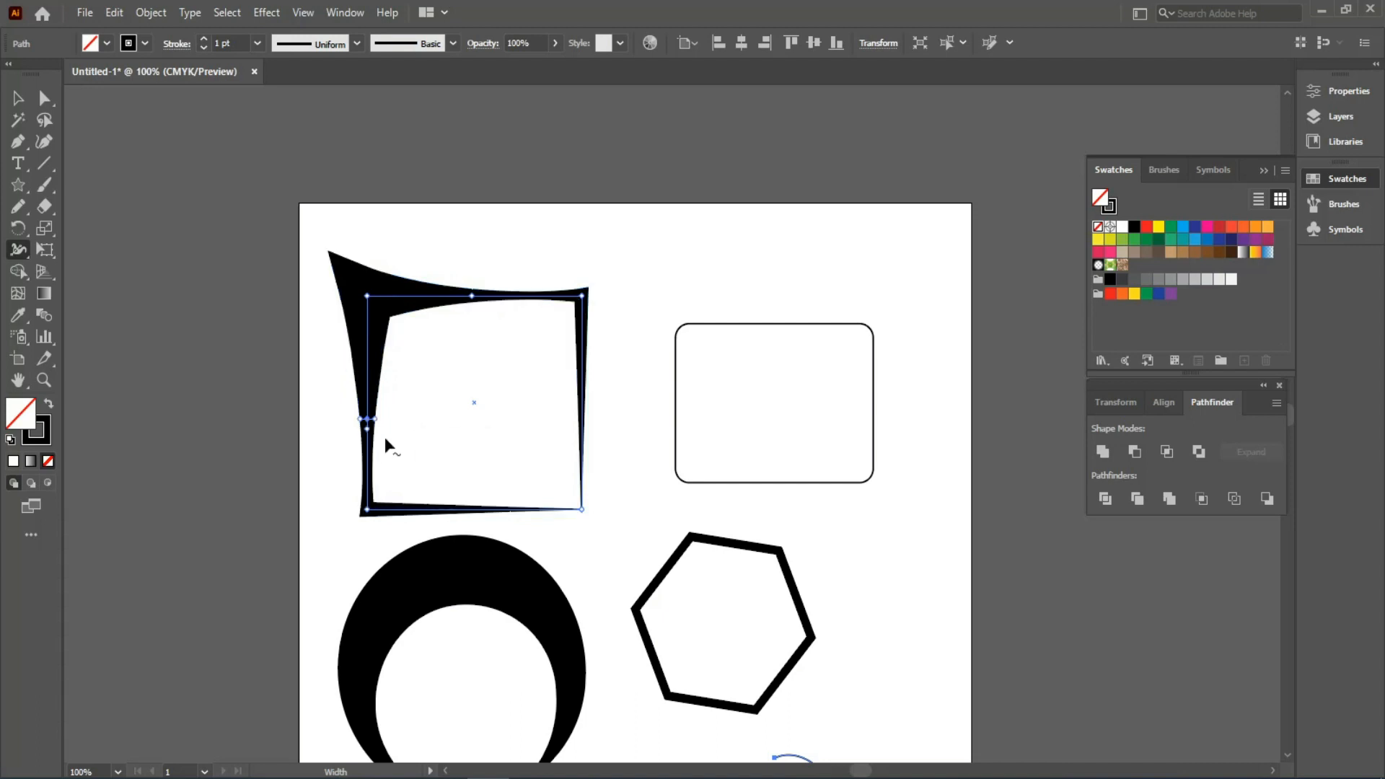
left_click_drag(387, 346, 401, 346)
left_click_drag(488, 509, 485, 480)
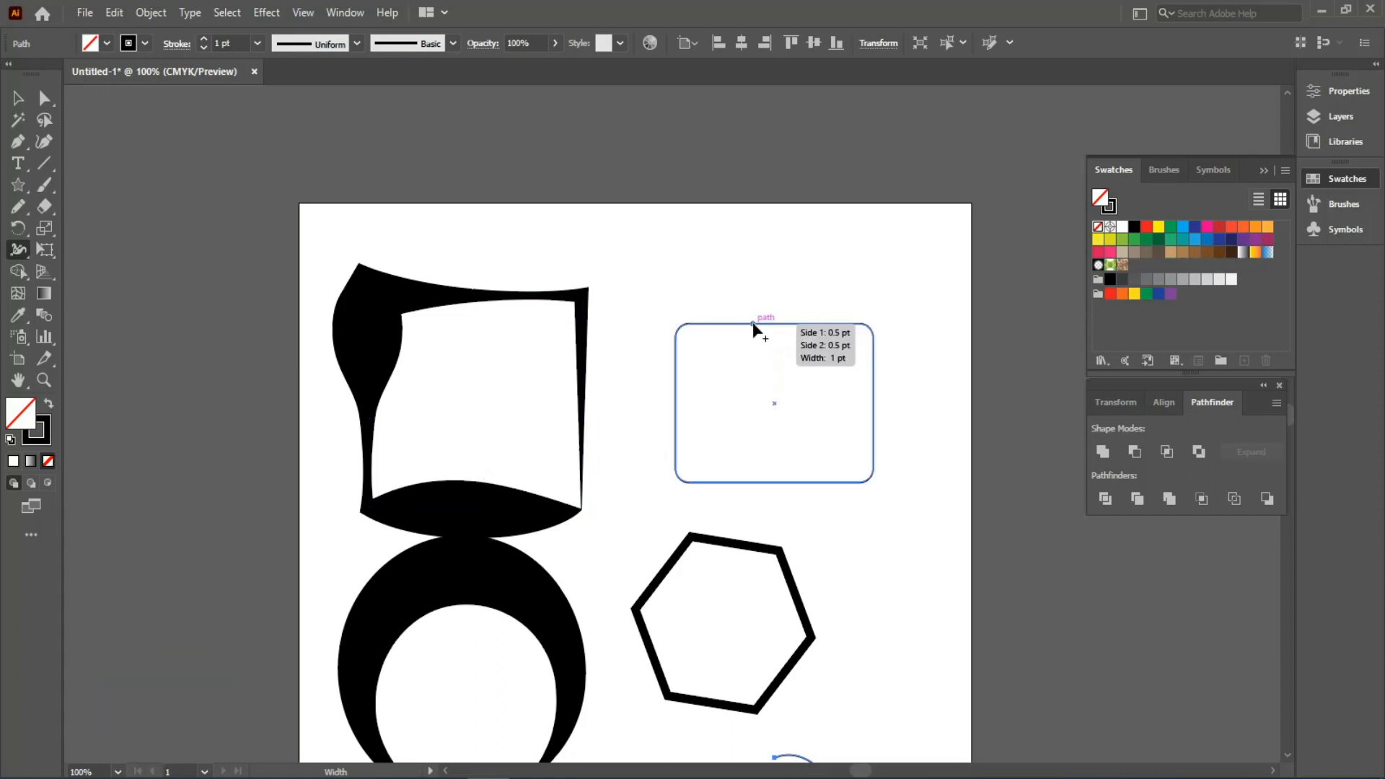
- Thicken the rounded rectangle's top edge and bulge the hexagon's upper-left and bottom edges
left_click_drag(753, 324, 753, 348)
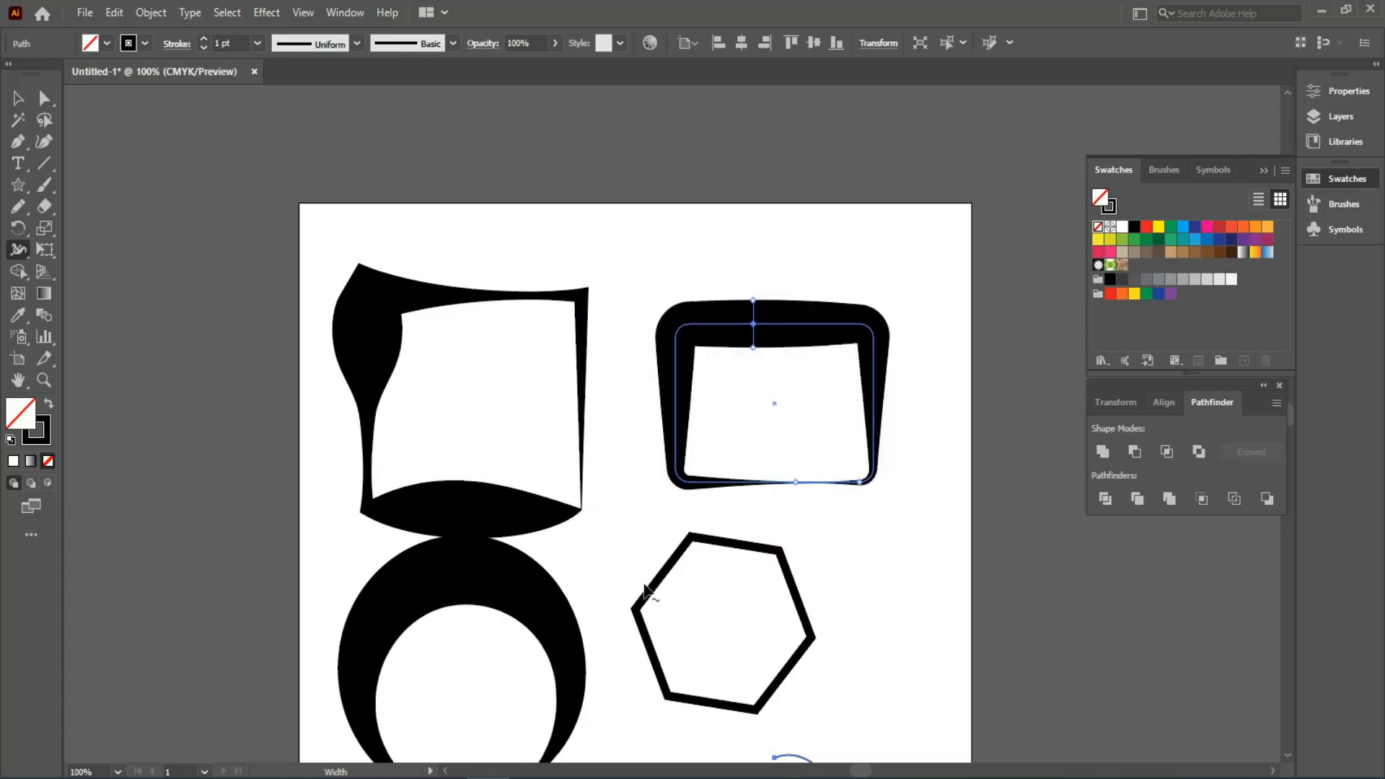
mouse_move(642, 581)
left_mouse_down()
mouse_move(590, 323)
mouse_move(640, 342)
left_mouse_up()
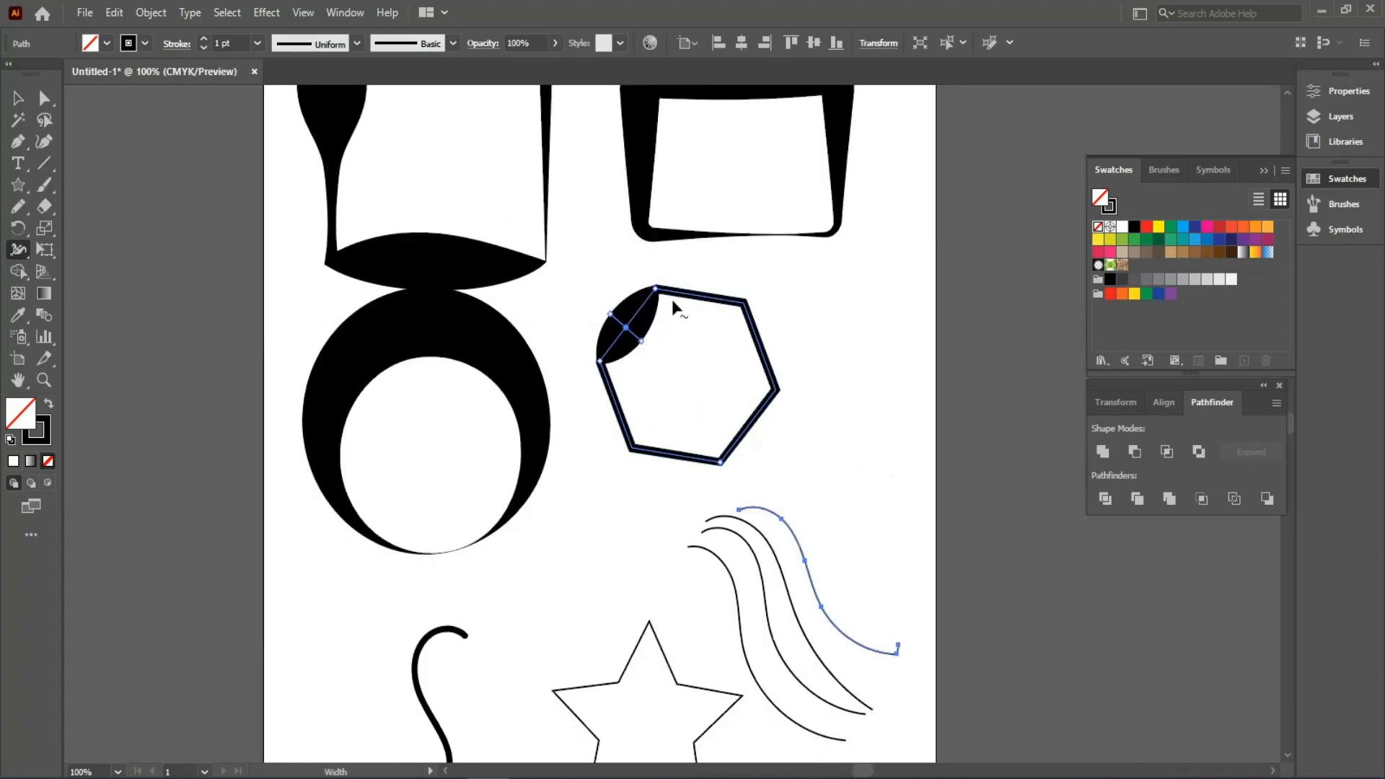
mouse_move(741, 312)
left_mouse_down()
mouse_move(734, 358)
mouse_move(678, 295)
mouse_move(712, 299)
left_mouse_up()
mouse_move(676, 454)
left_mouse_down()
mouse_move(673, 475)
mouse_move(665, 453)
mouse_move(613, 443)
mouse_move(628, 418)
mouse_move(700, 493)
mouse_move(695, 474)
left_mouse_up()
- Enlarge the hexagon's bottom bulge, pull out a sharp spike, and swell its lower-right and side edges
key("ctrl+space")
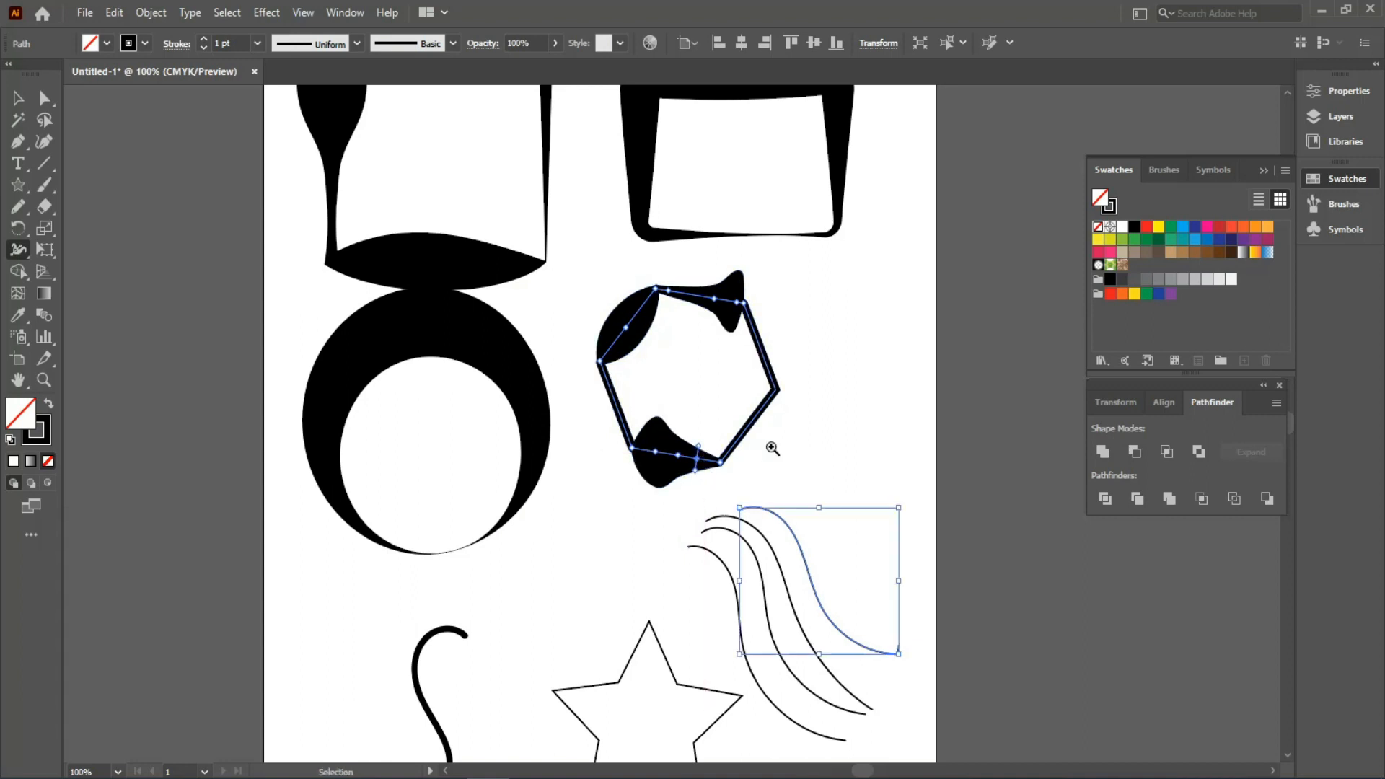
left_click_drag(787, 439, 912, 711)
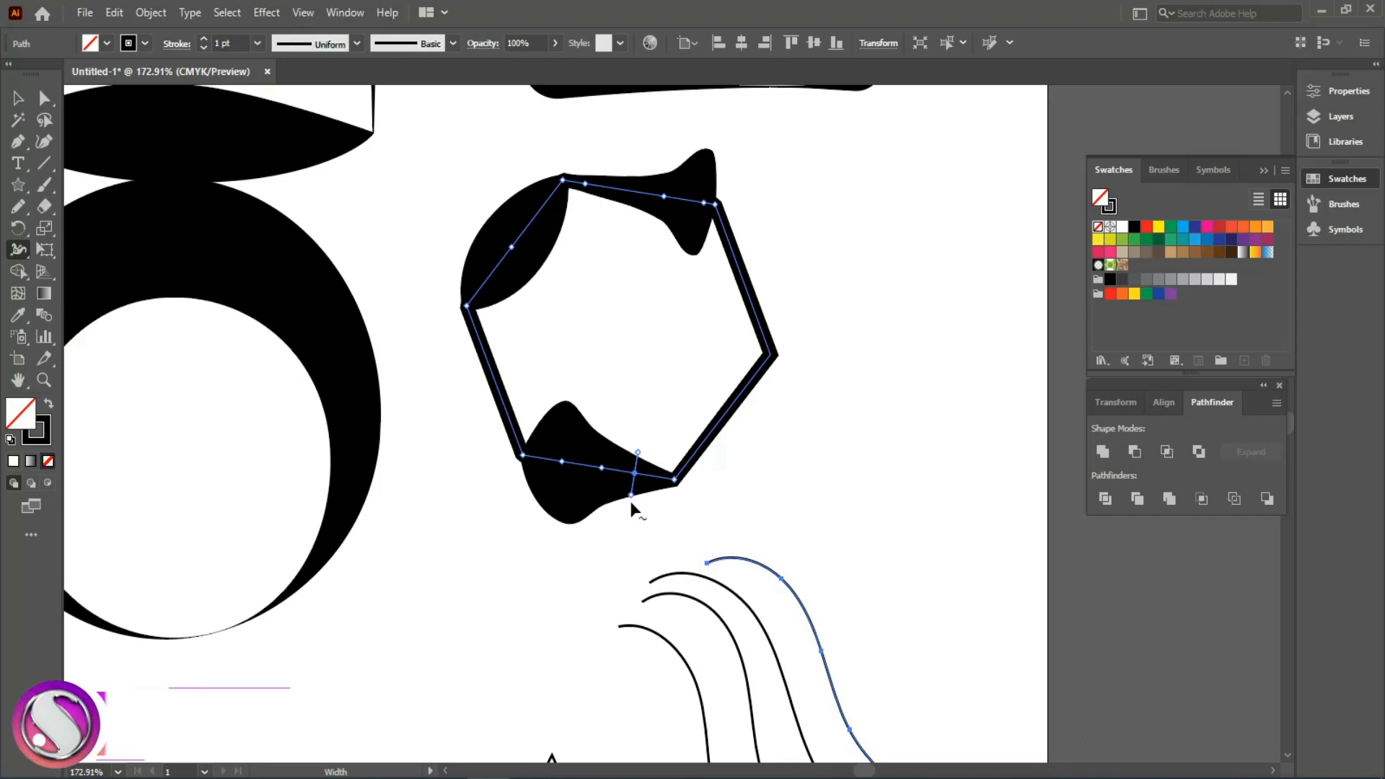
mouse_move(642, 472)
left_mouse_down()
mouse_move(614, 452)
mouse_move(622, 396)
mouse_move(624, 424)
mouse_move(584, 493)
mouse_move(604, 500)
mouse_move(604, 553)
left_mouse_up()
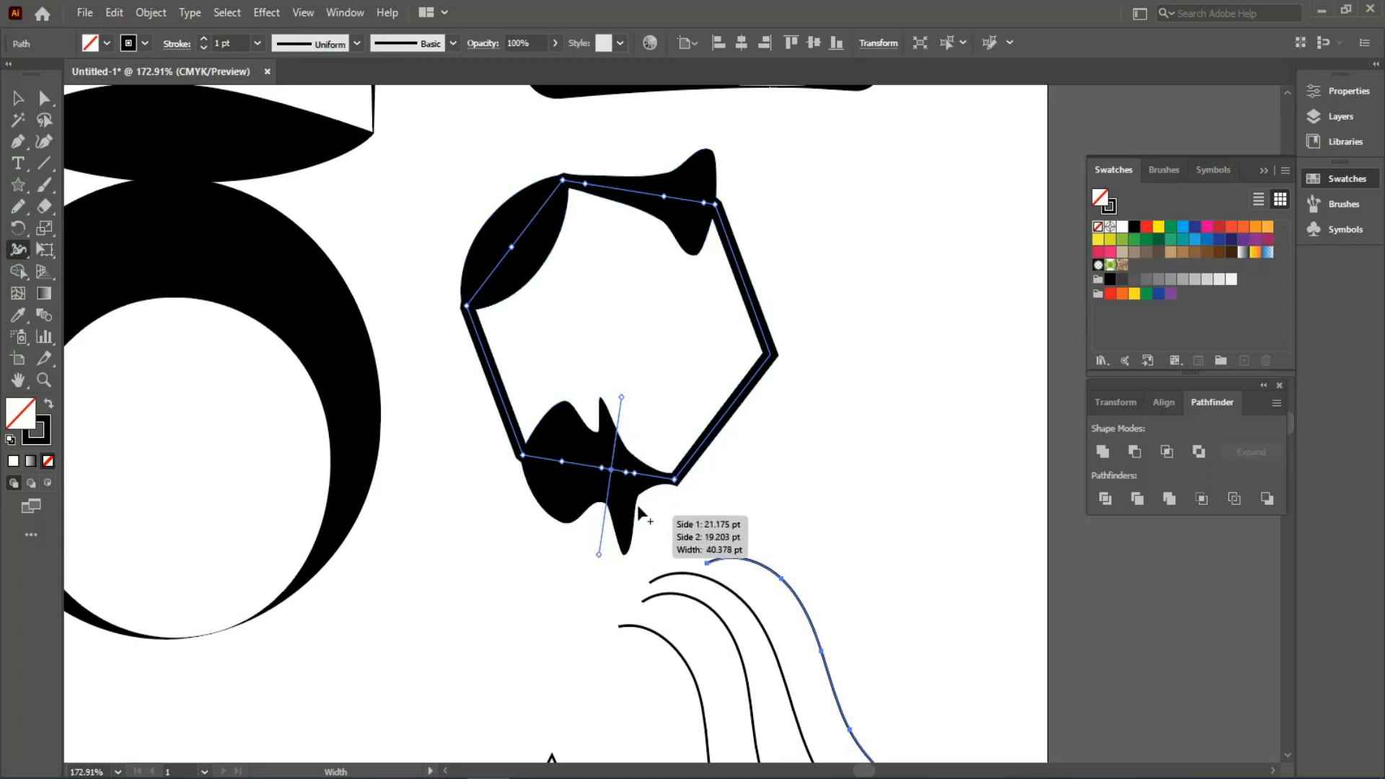
left_click_drag(722, 420, 768, 448)
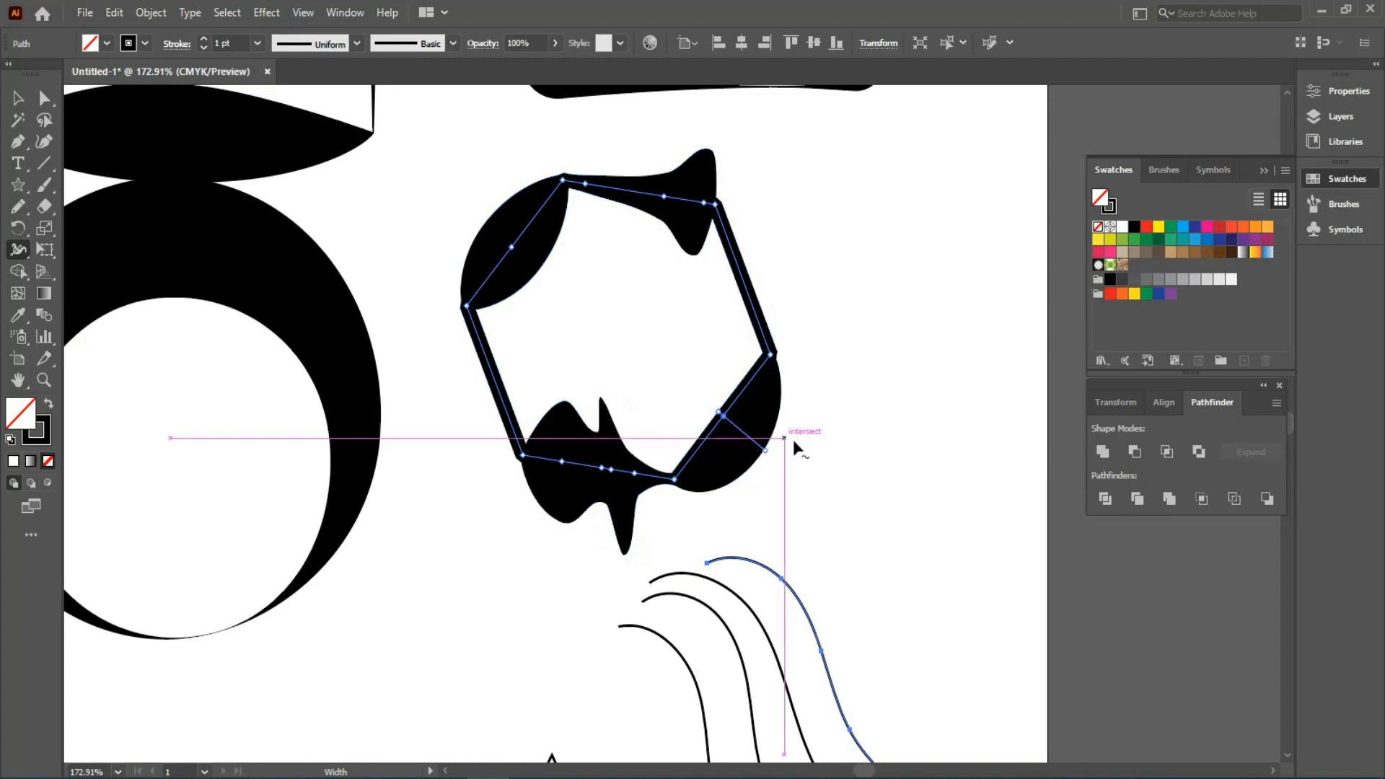
left_click_drag(761, 297, 797, 253)
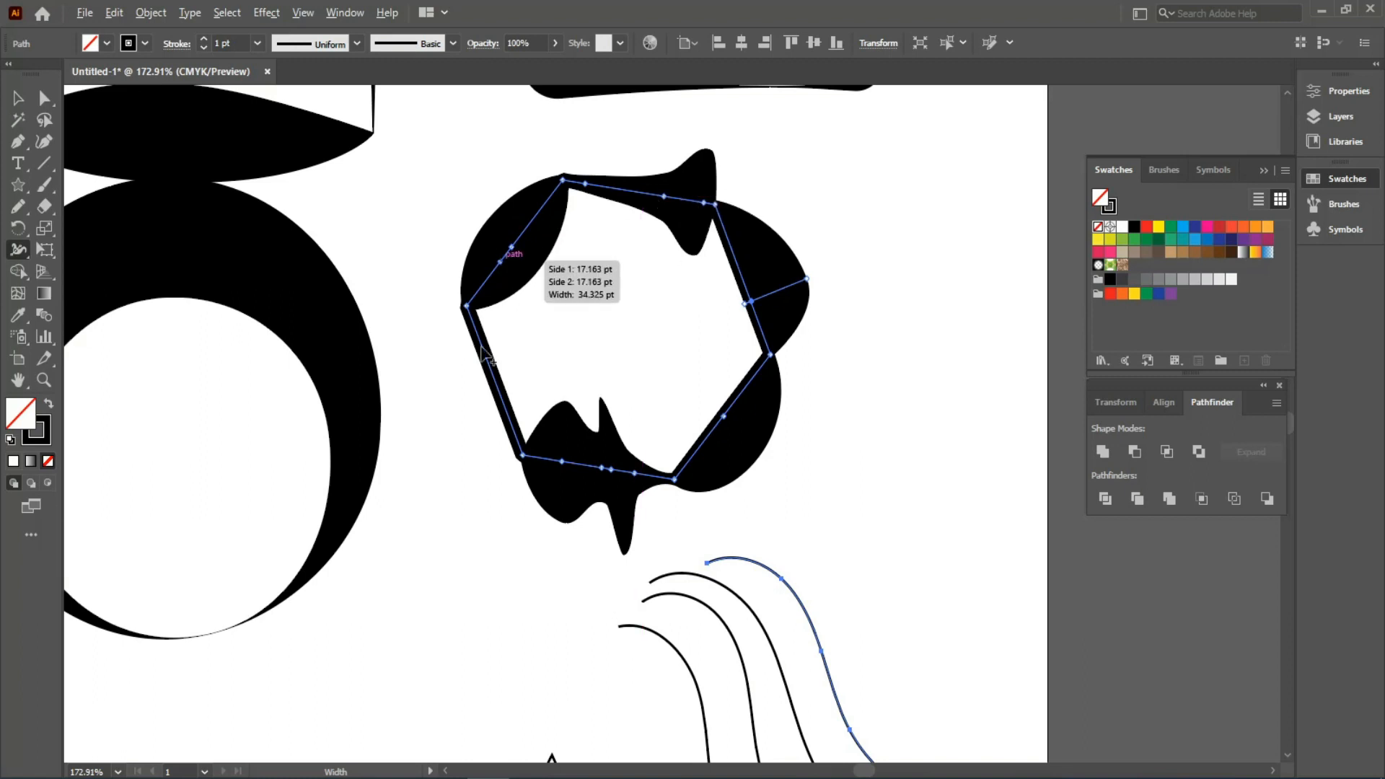
left_click_drag(490, 365, 480, 447)
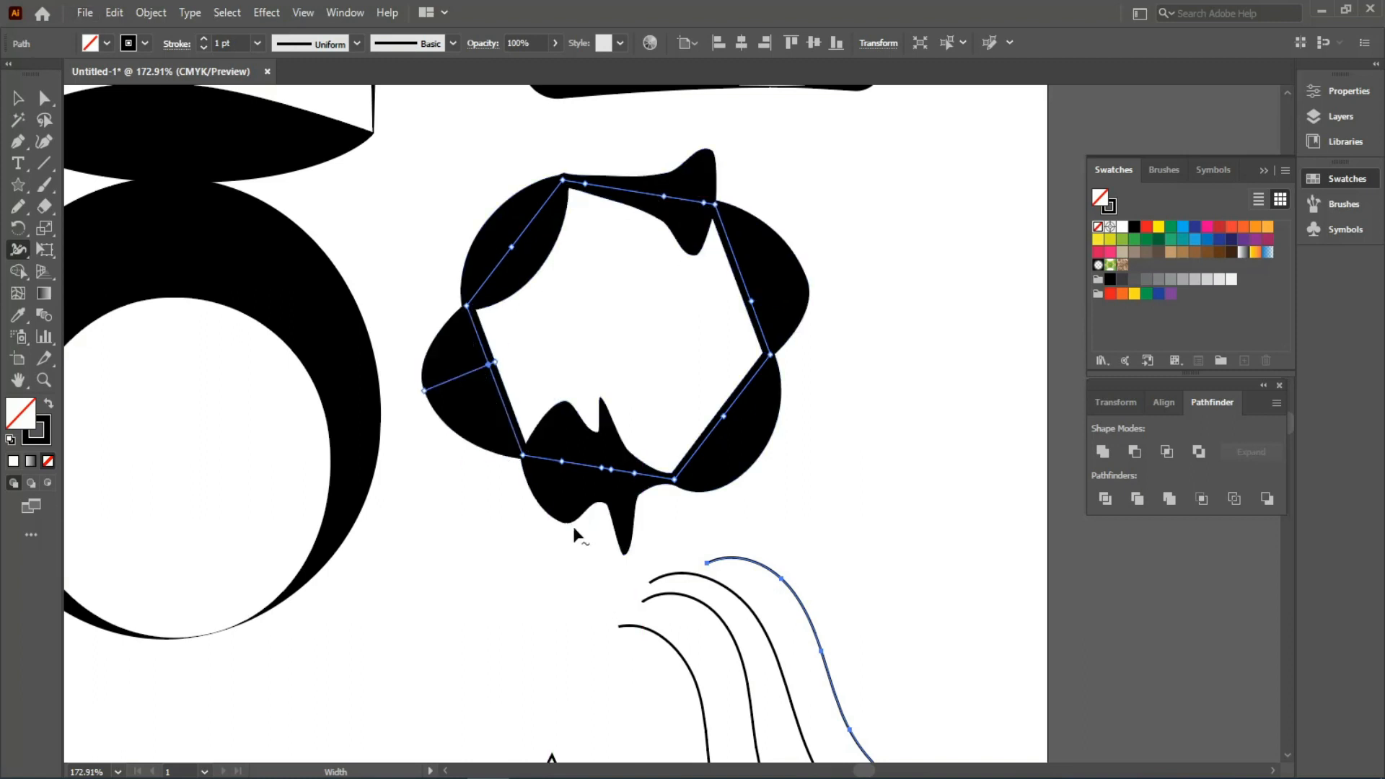
left_click_drag(508, 532, 498, 293)
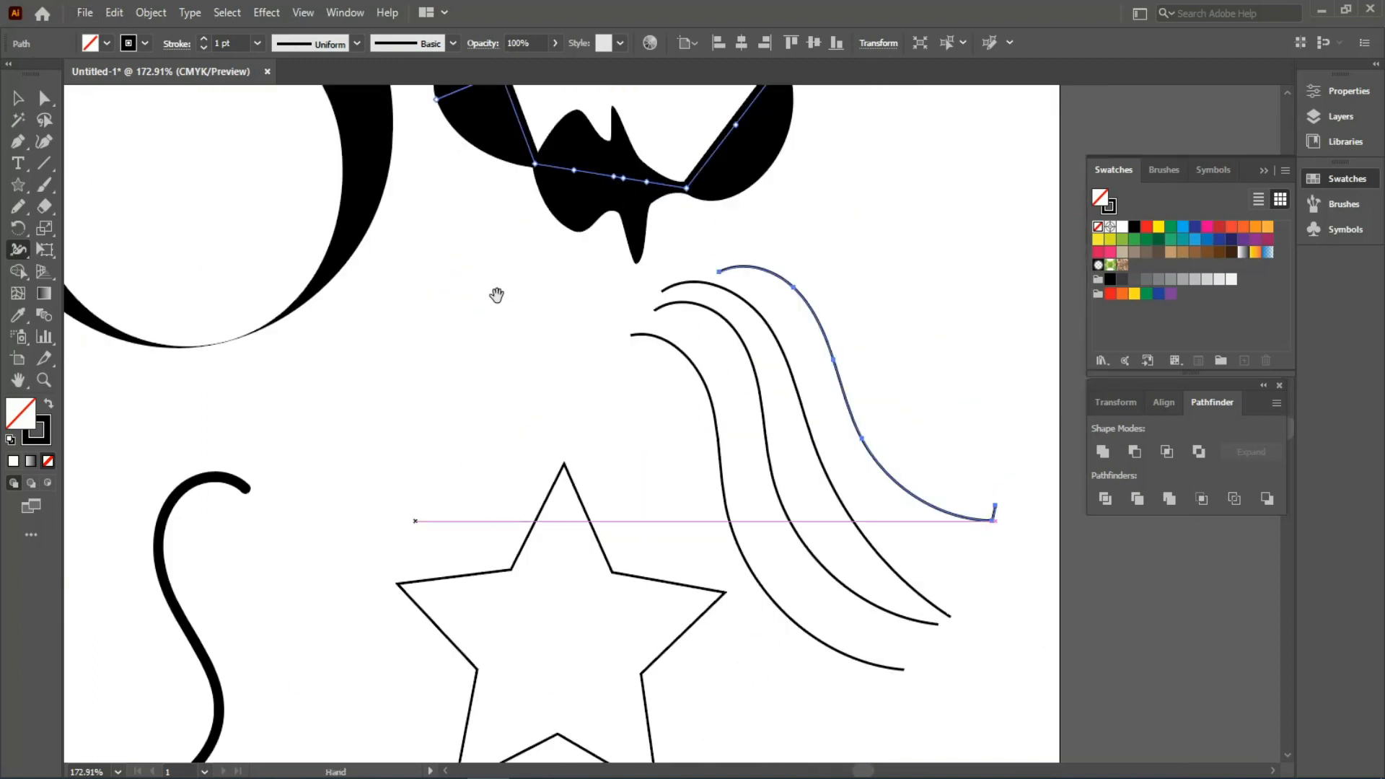
- Widen the top wavy curve and flare its end into a barbed, wedge-shaped tip
left_click_drag(750, 269, 768, 261)
left_click_drag(836, 458, 514, 351)
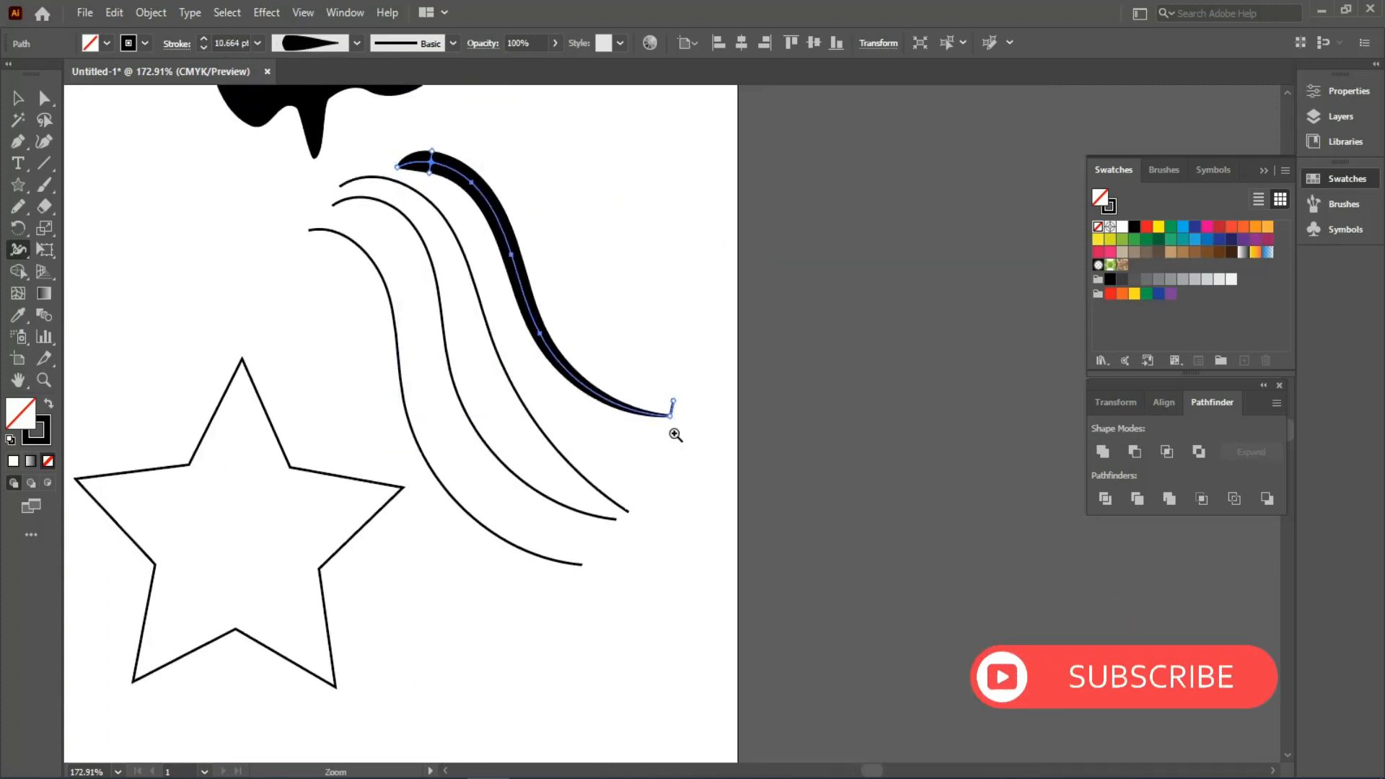
left_click_drag(675, 434, 798, 577)
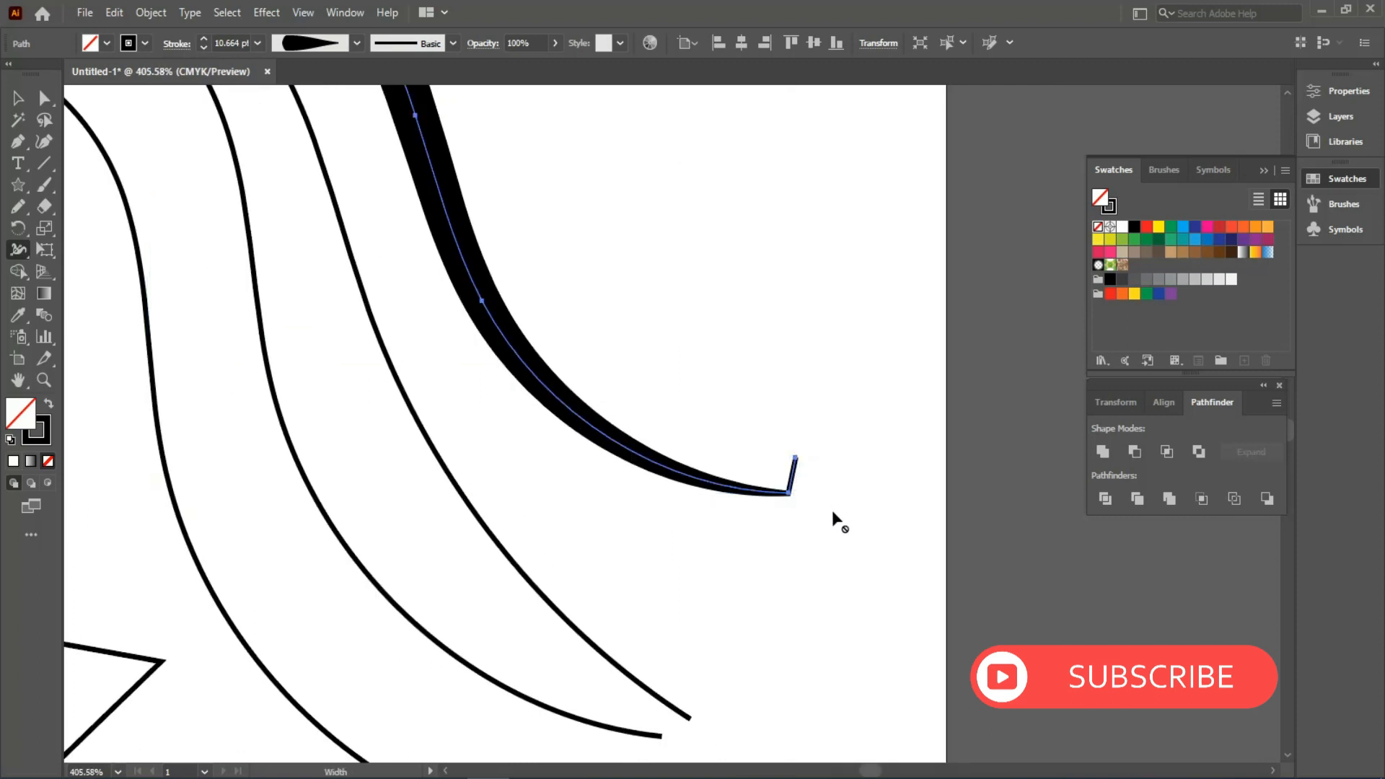
mouse_move(794, 455)
left_mouse_down()
mouse_move(800, 476)
mouse_move(748, 421)
mouse_move(796, 444)
mouse_move(800, 432)
left_mouse_up()
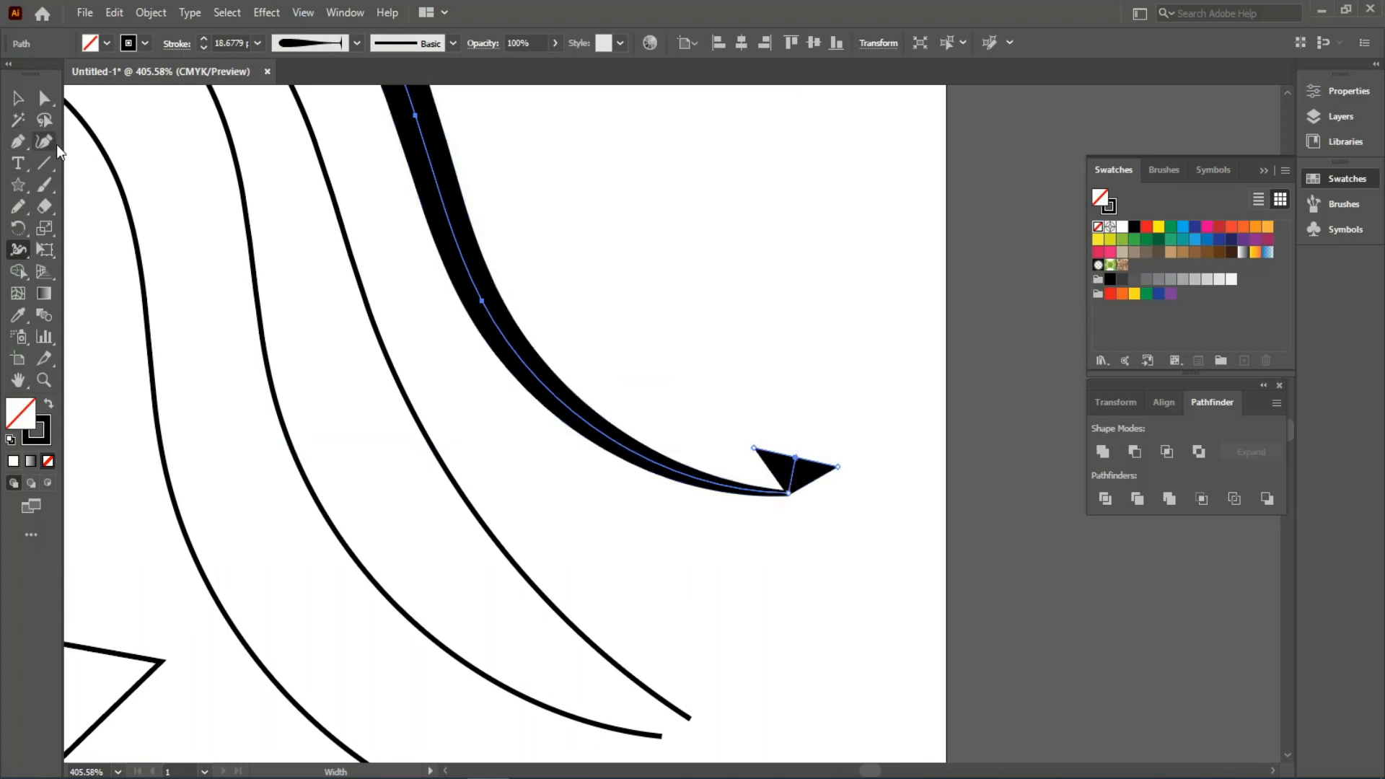
mouse_move(786, 493)
left_mouse_down()
mouse_move(773, 513)
mouse_move(710, 510)
left_mouse_up()
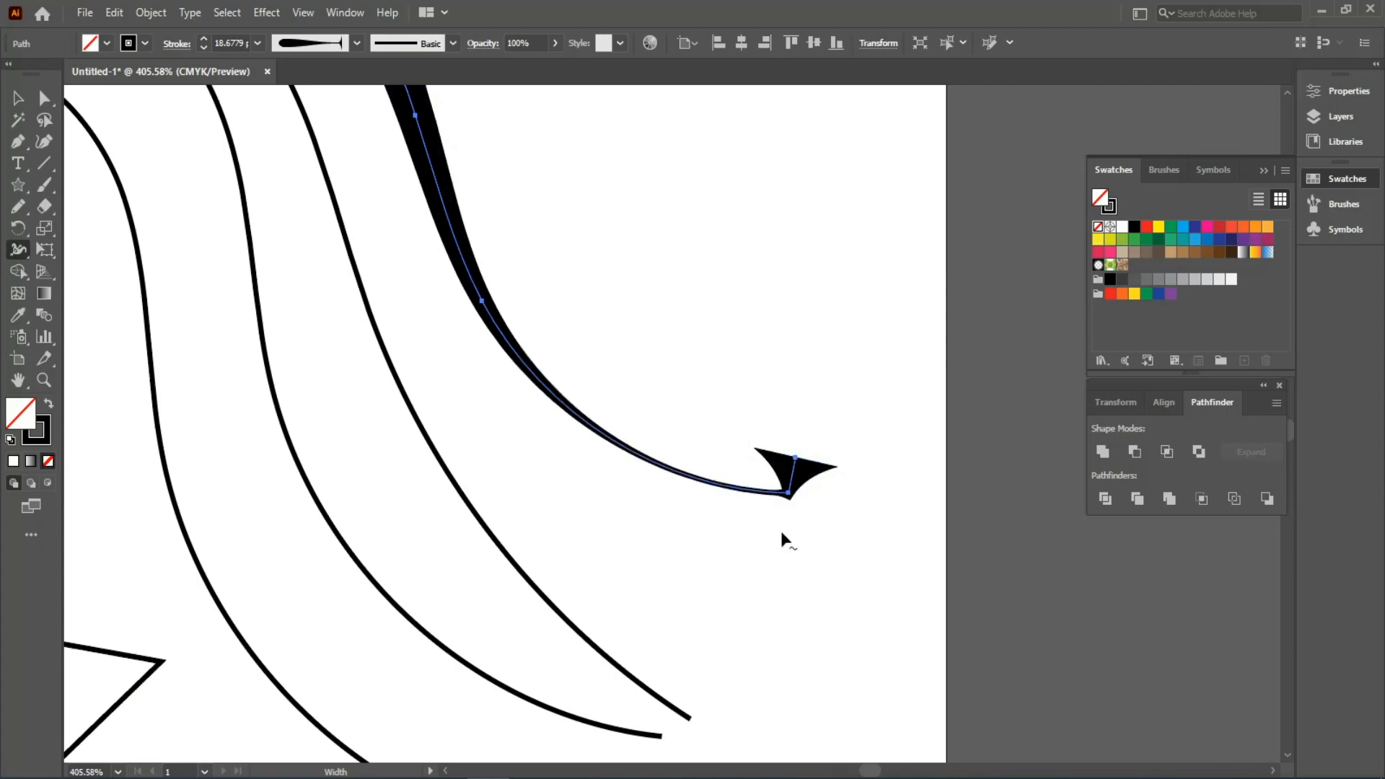
left_click_drag(429, 273, 675, 575)
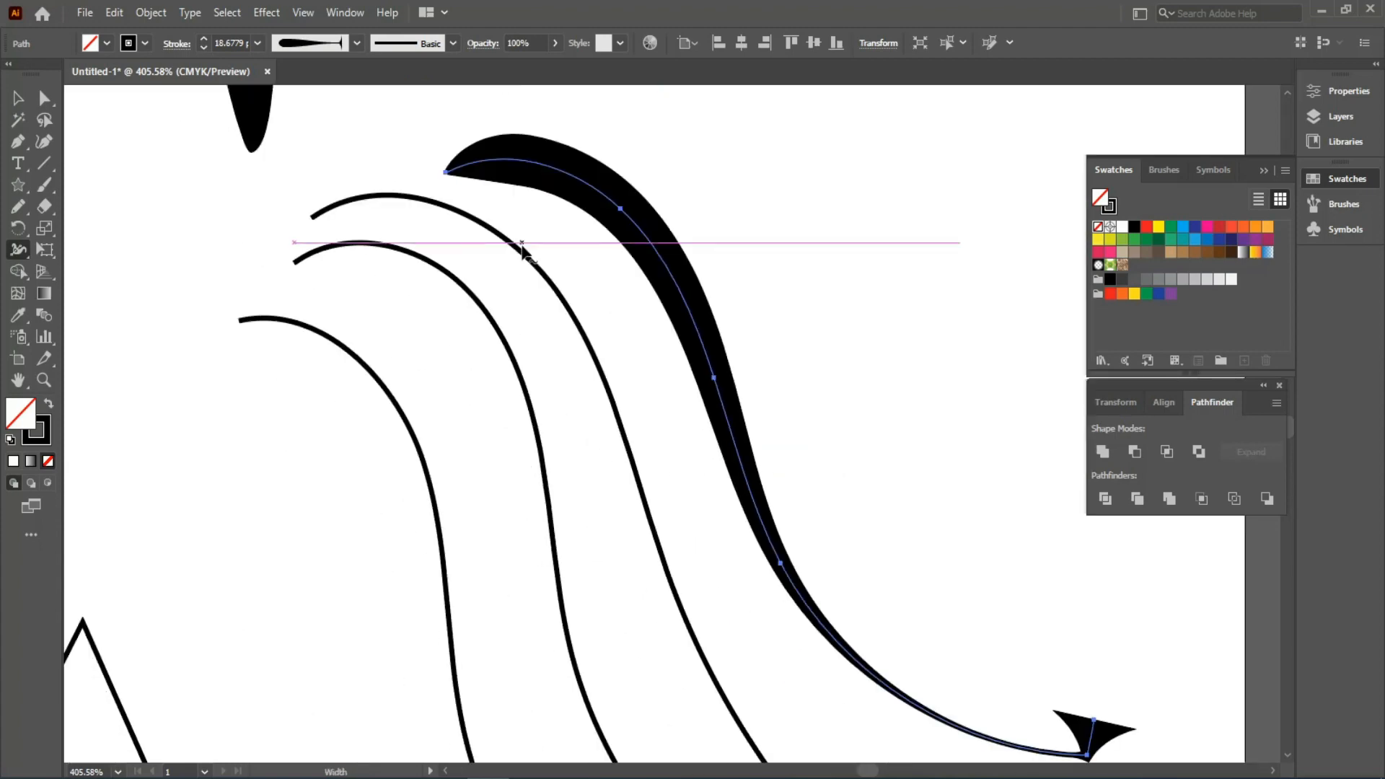
- Add bulges and narrowings along the thick curve so it swells and tapers unevenly
left_click_drag(568, 173, 564, 181)
left_click_drag(685, 277, 678, 273)
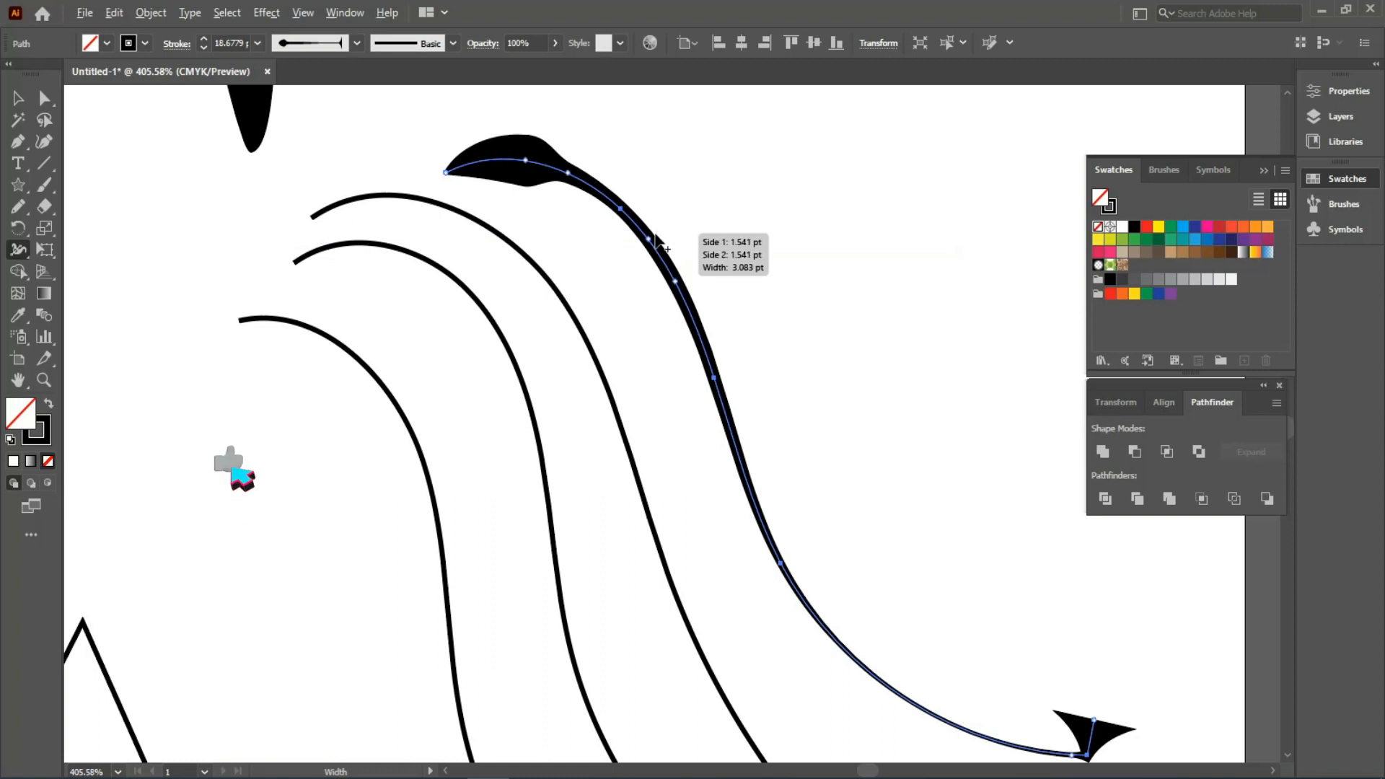
mouse_move(662, 249)
left_mouse_down()
mouse_move(667, 213)
mouse_move(682, 244)
left_mouse_up()
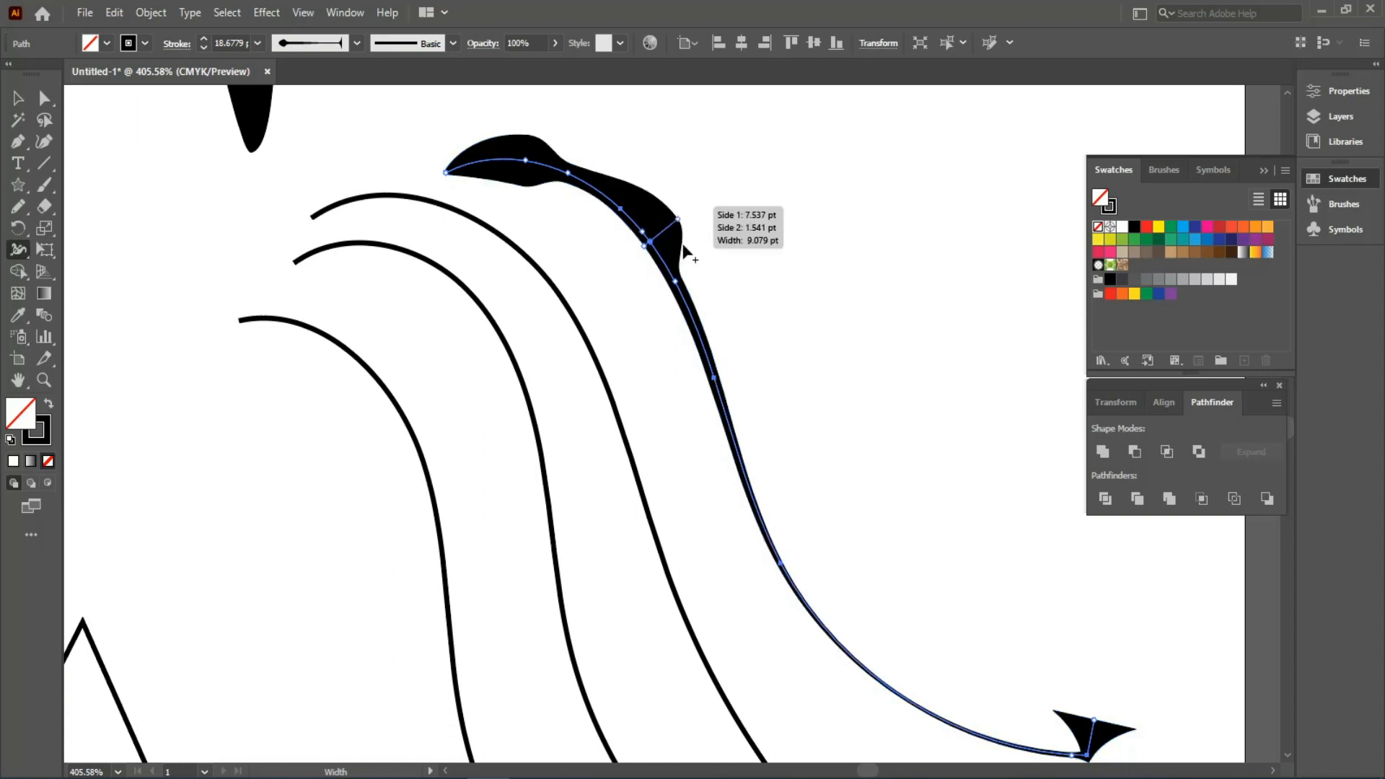
left_click_drag(727, 390, 754, 391)
left_click_drag(808, 550, 826, 547)
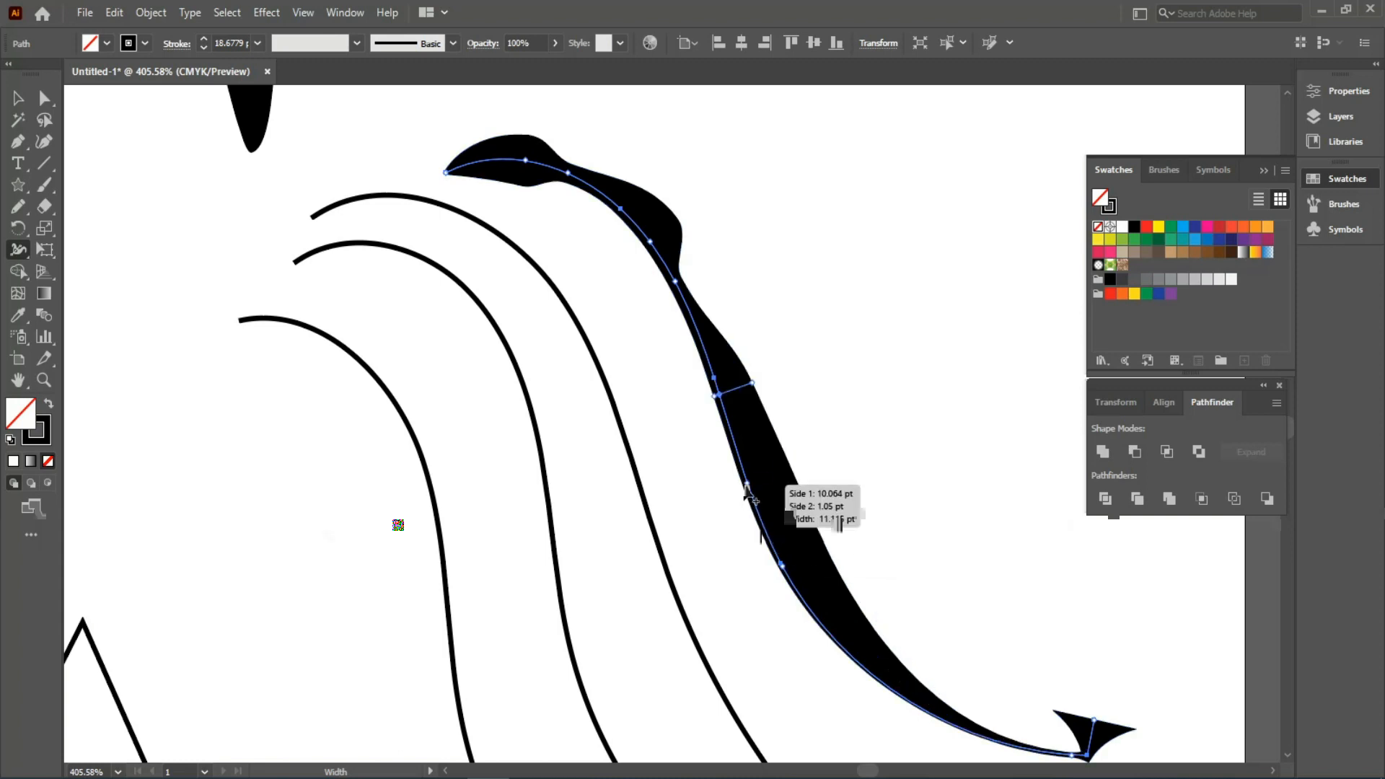
left_click_drag(750, 495, 727, 496)
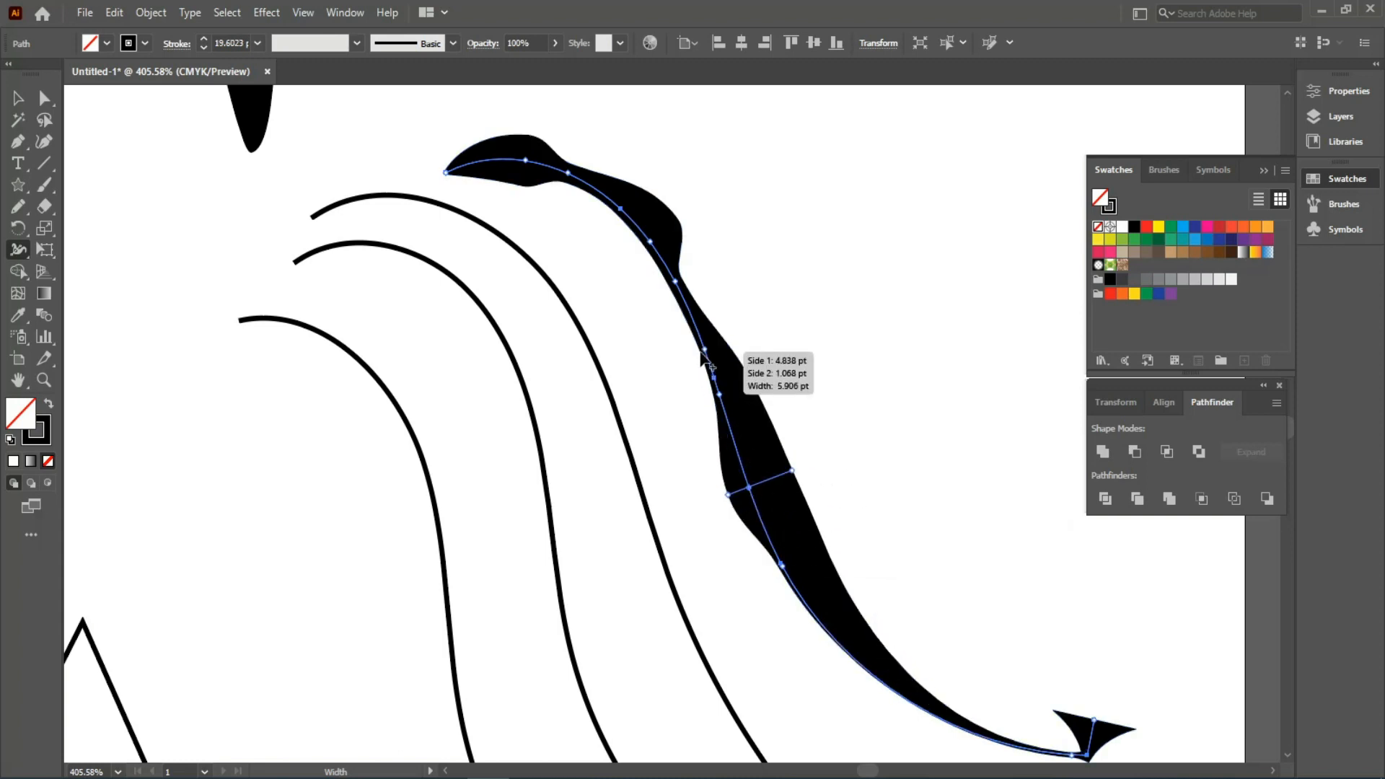
left_click_drag(704, 350, 684, 357)
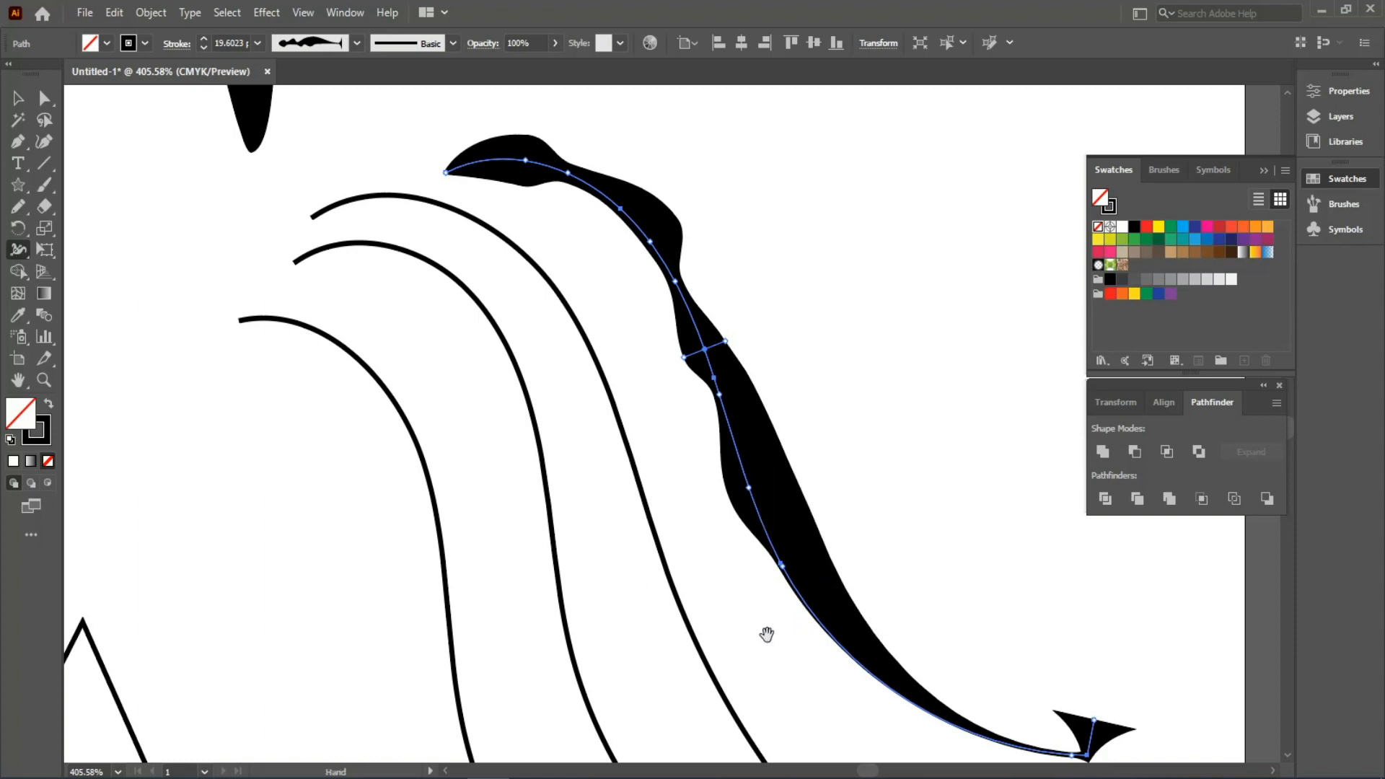
mouse_move(767, 634)
left_mouse_down()
mouse_move(633, 455)
mouse_move(698, 482)
mouse_move(707, 467)
left_mouse_up()
left_click_drag(603, 455, 797, 713)
left_click_drag(482, 280, 482, 293)
scroll(613, 453, "down", 3)
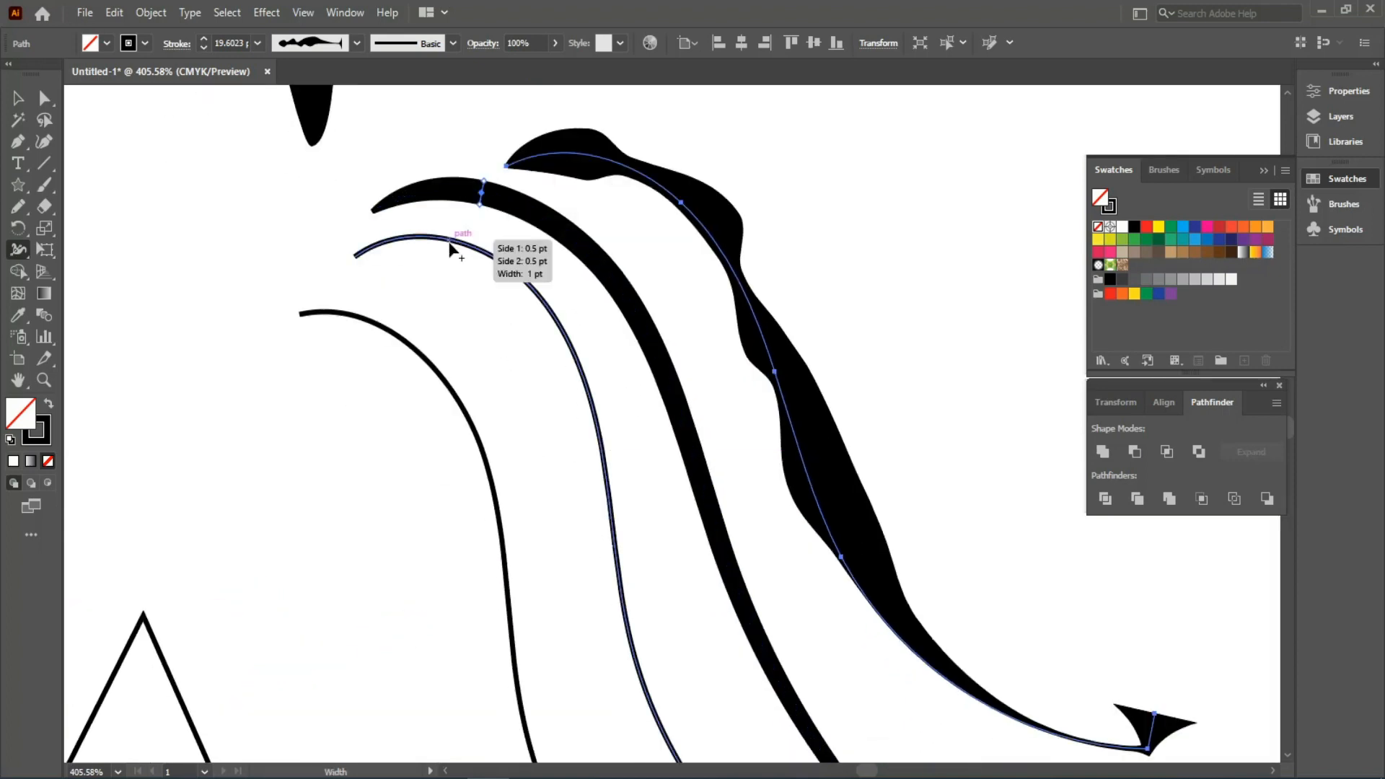
- Widen the second and lower-left arcs into tapered strokes, narrowing their tips
left_click_drag(448, 238, 450, 259)
left_click_drag(625, 534, 420, 198)
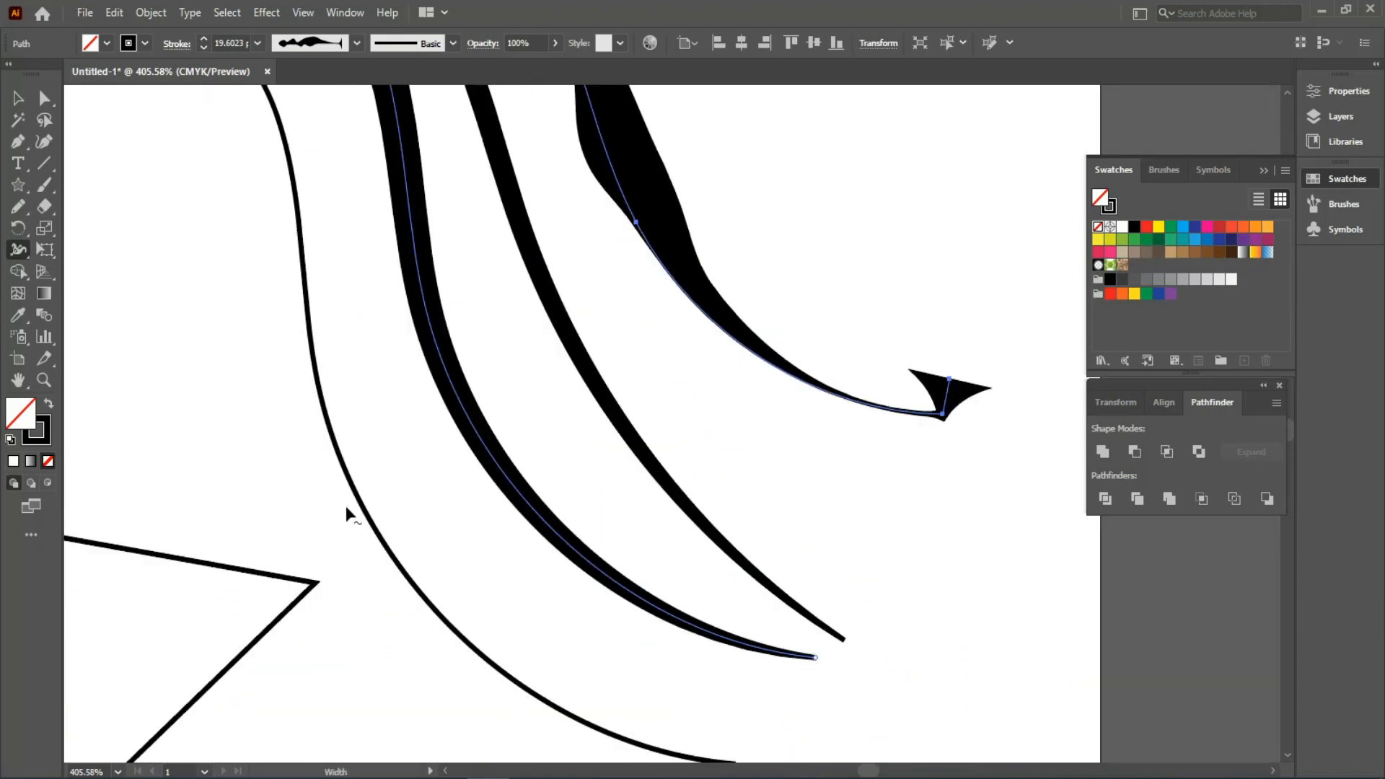
left_click_drag(356, 499, 335, 509)
left_click_drag(504, 566, 467, 359)
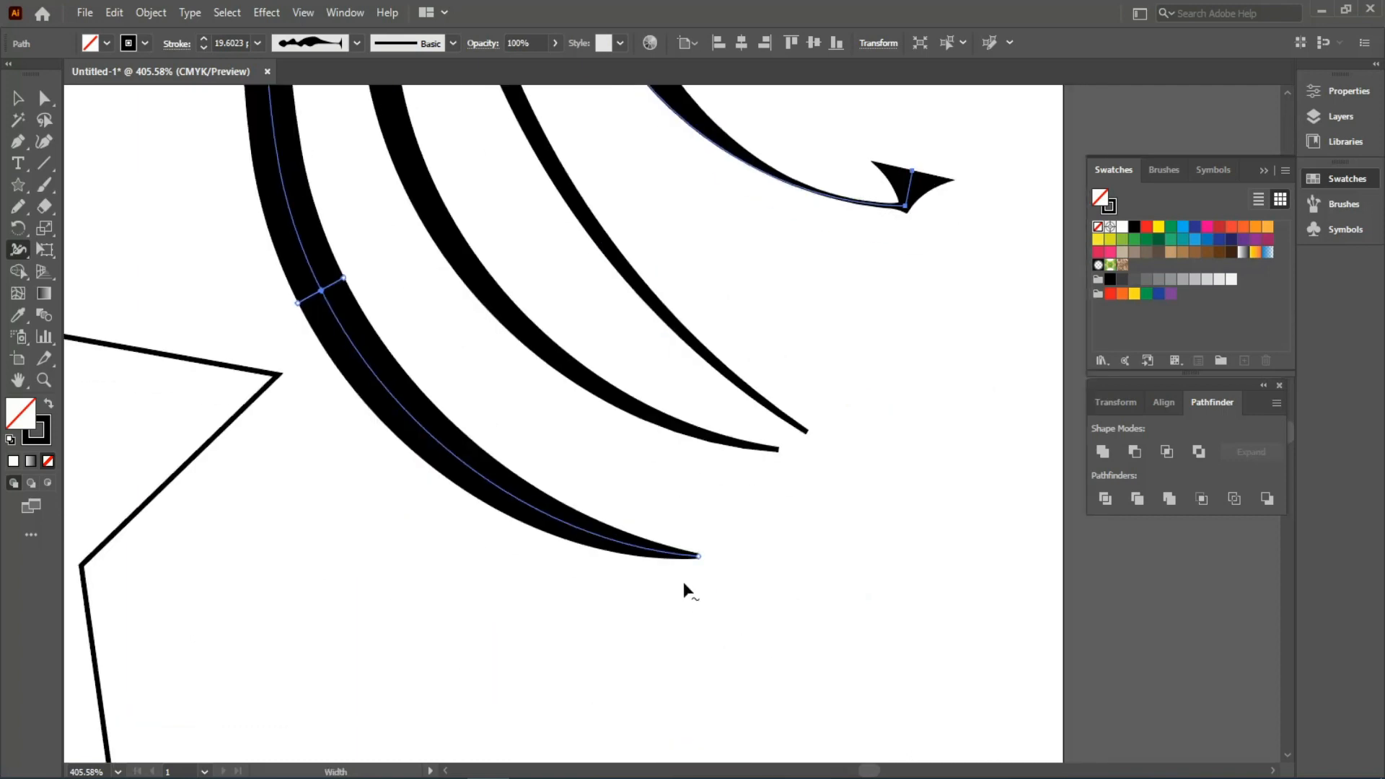
left_click_drag(605, 540, 608, 551)
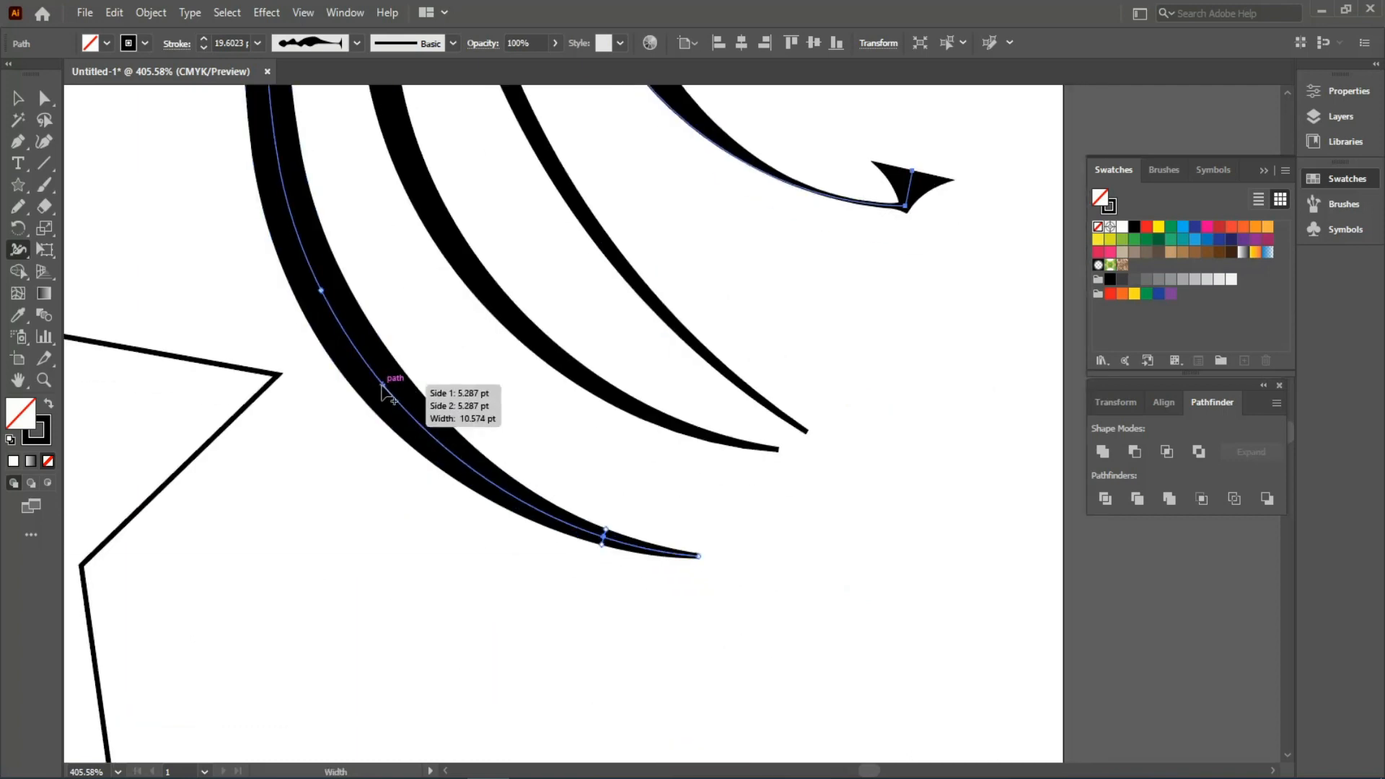
mouse_move(382, 384)
left_mouse_down()
mouse_move(381, 359)
mouse_move(380, 380)
left_mouse_up()
- Collapse the left arc's width at one point and widen it further along its curve
key("space")
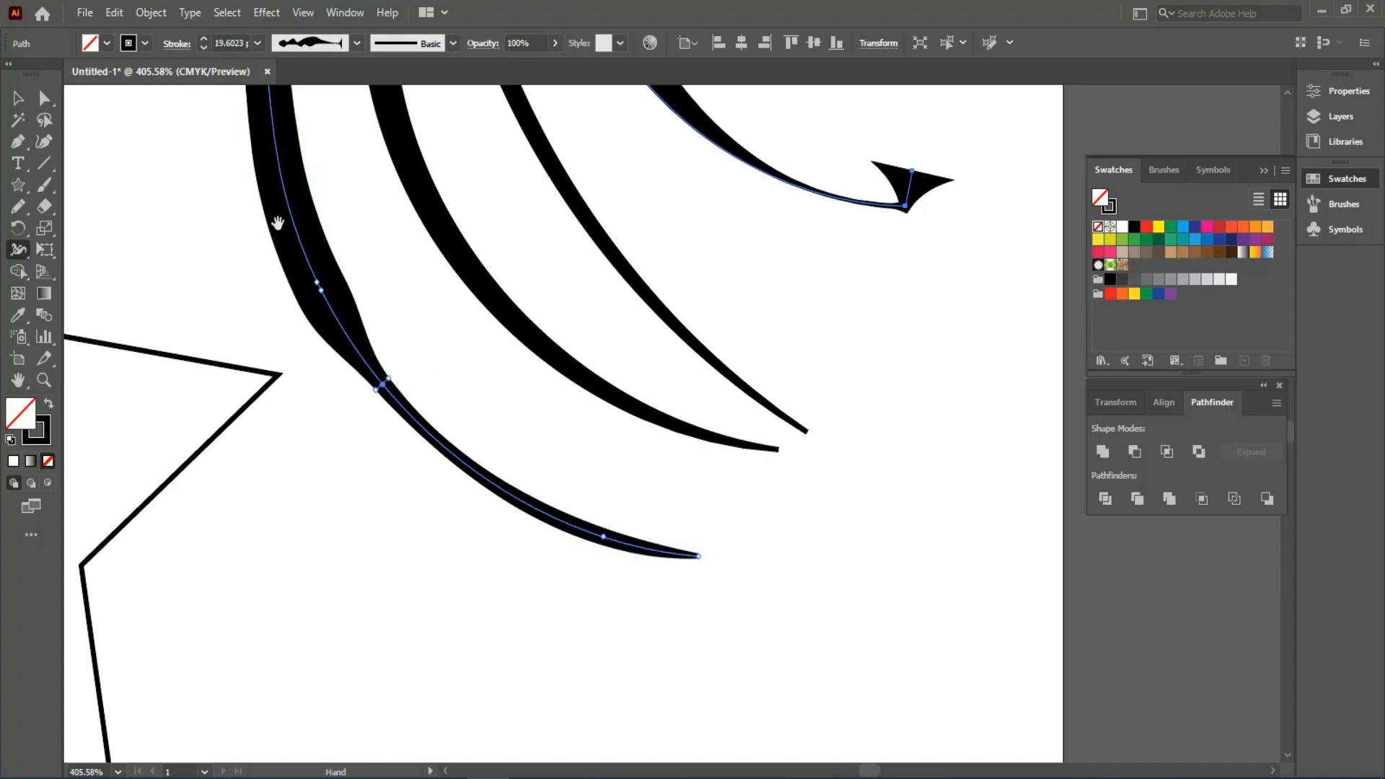
left_click_drag(278, 223, 450, 499)
left_click_drag(442, 401, 446, 392)
key("space")
left_click_drag(416, 308, 474, 475)
mouse_move(454, 305)
left_mouse_down()
mouse_move(440, 301)
mouse_move(496, 335)
left_mouse_up()
key("space")
left_click_drag(474, 719, 448, 491)
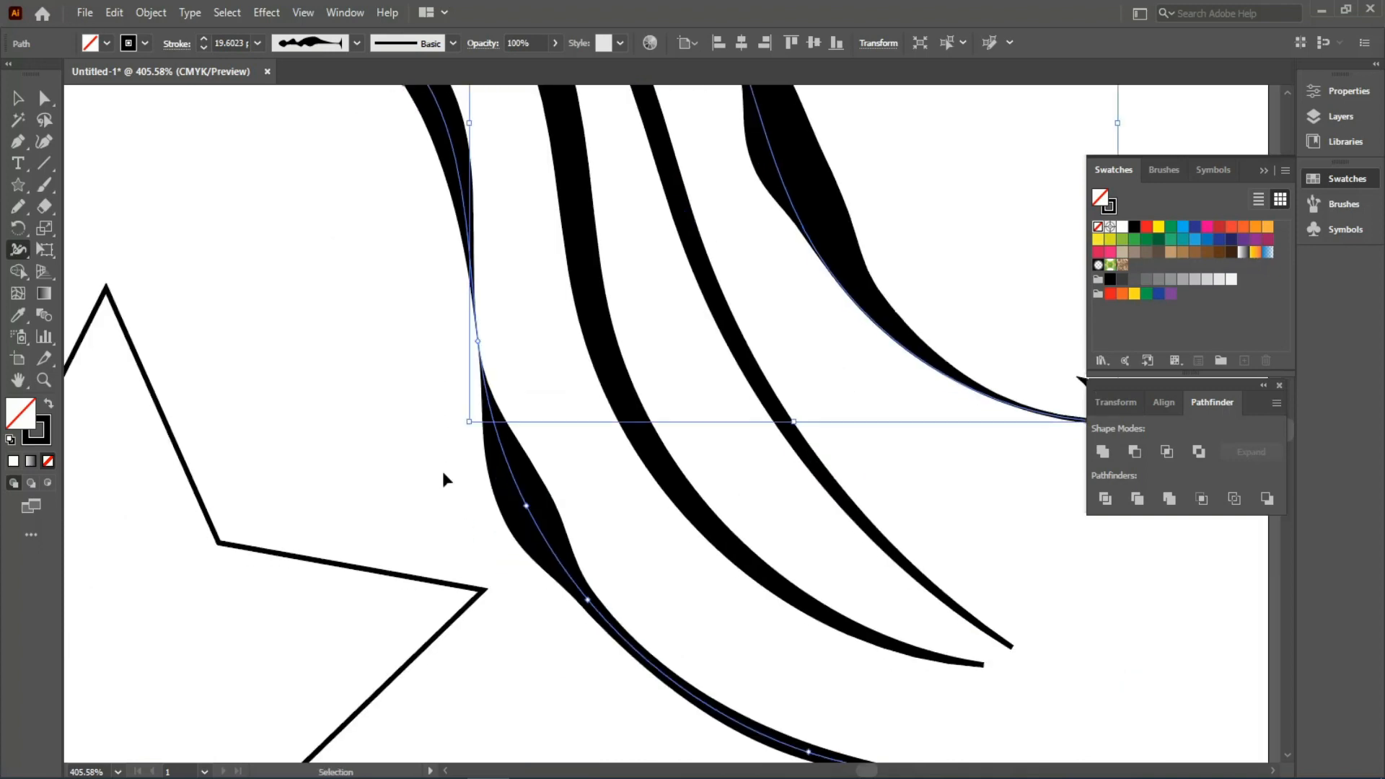
key("ctrl+minus")
key("space")
left_click_drag(638, 484, 691, 275)
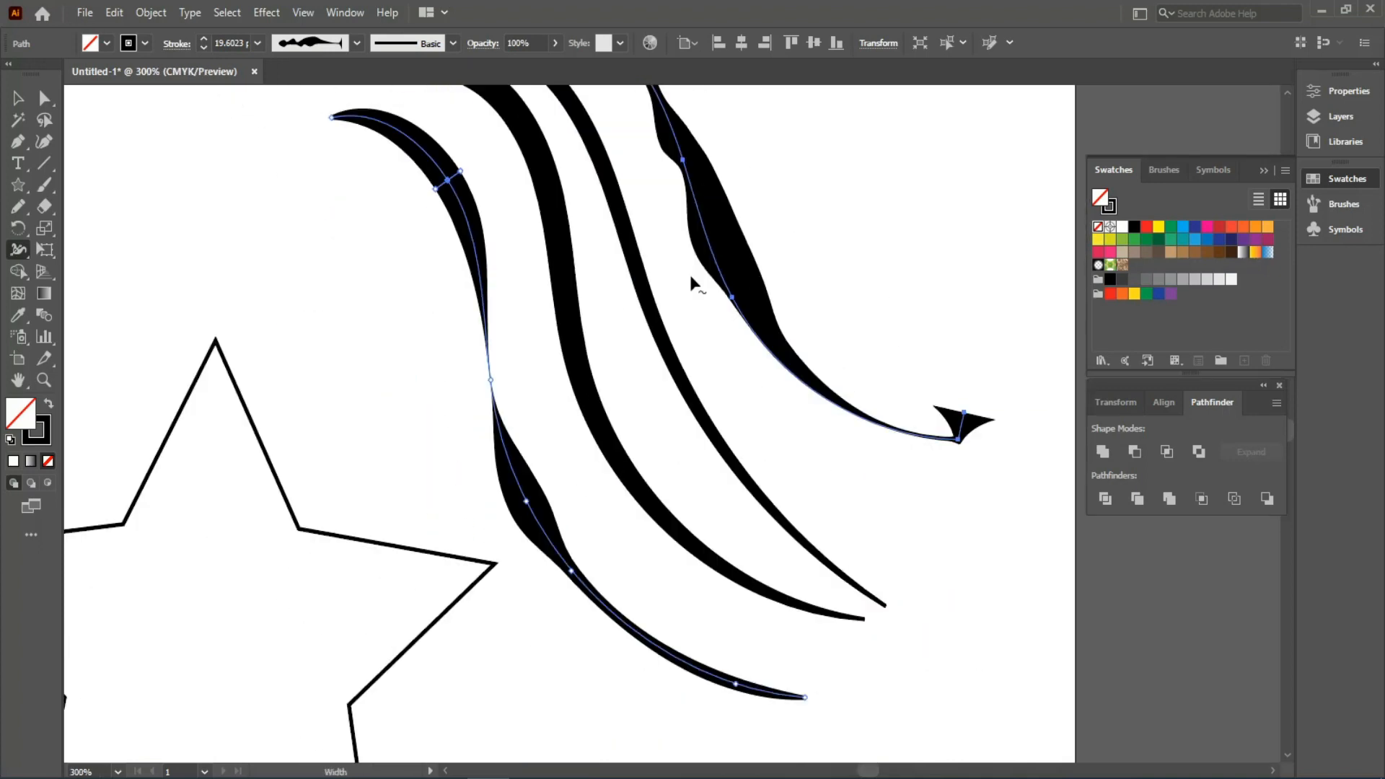
key("space")
left_click_drag(166, 631, 437, 392)
- Swell the star's stroke at all five inner corners into black wedges, then deselect it
left_click_drag(344, 289, 408, 304)
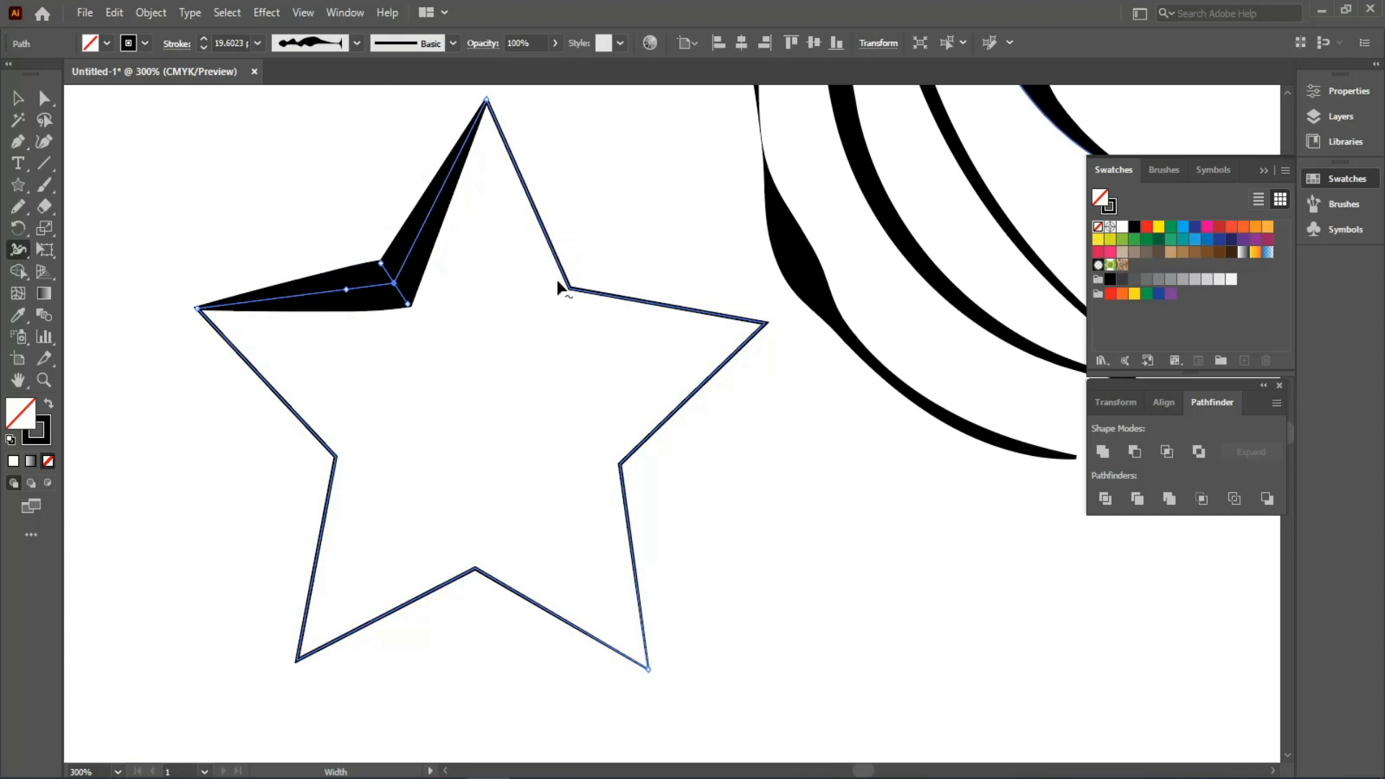
left_click_drag(572, 300, 556, 313)
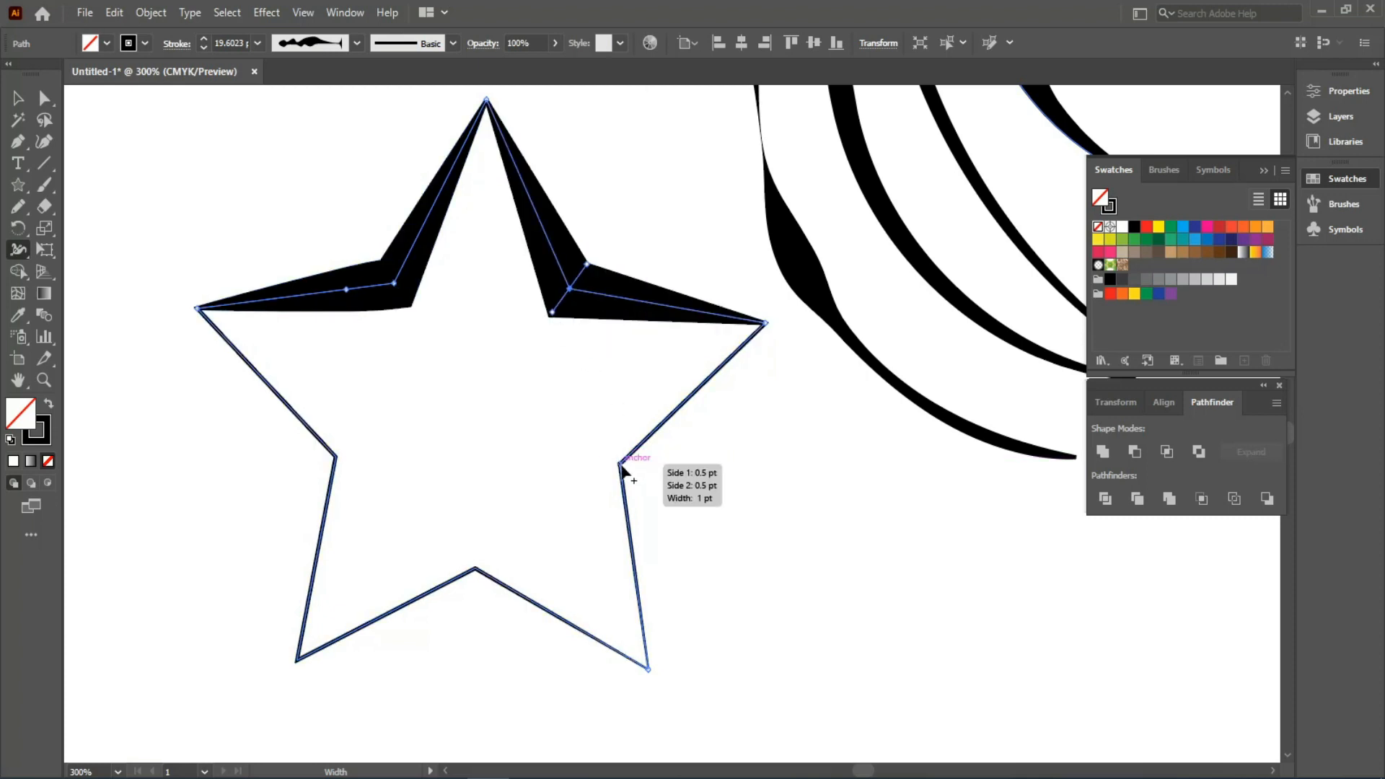
left_click_drag(622, 465, 594, 462)
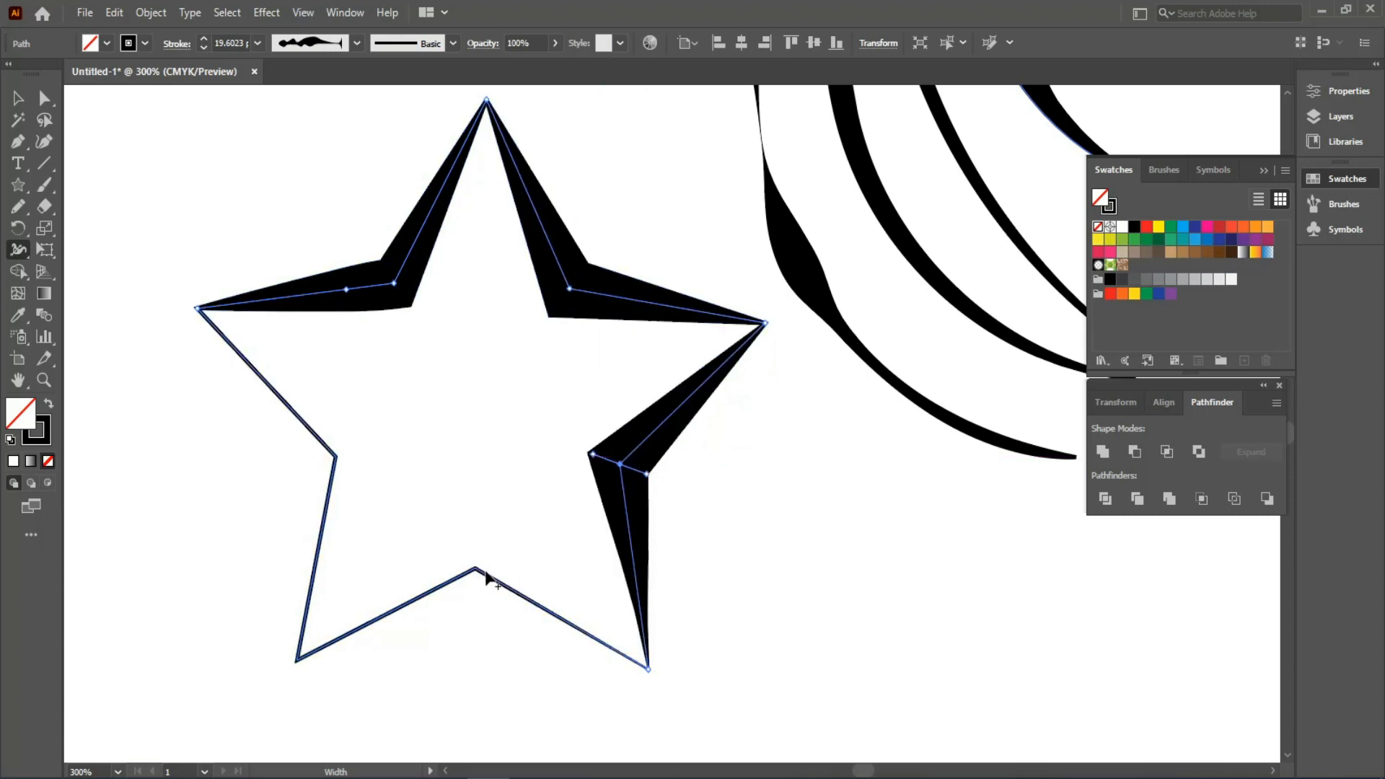
left_click_drag(486, 573, 476, 534)
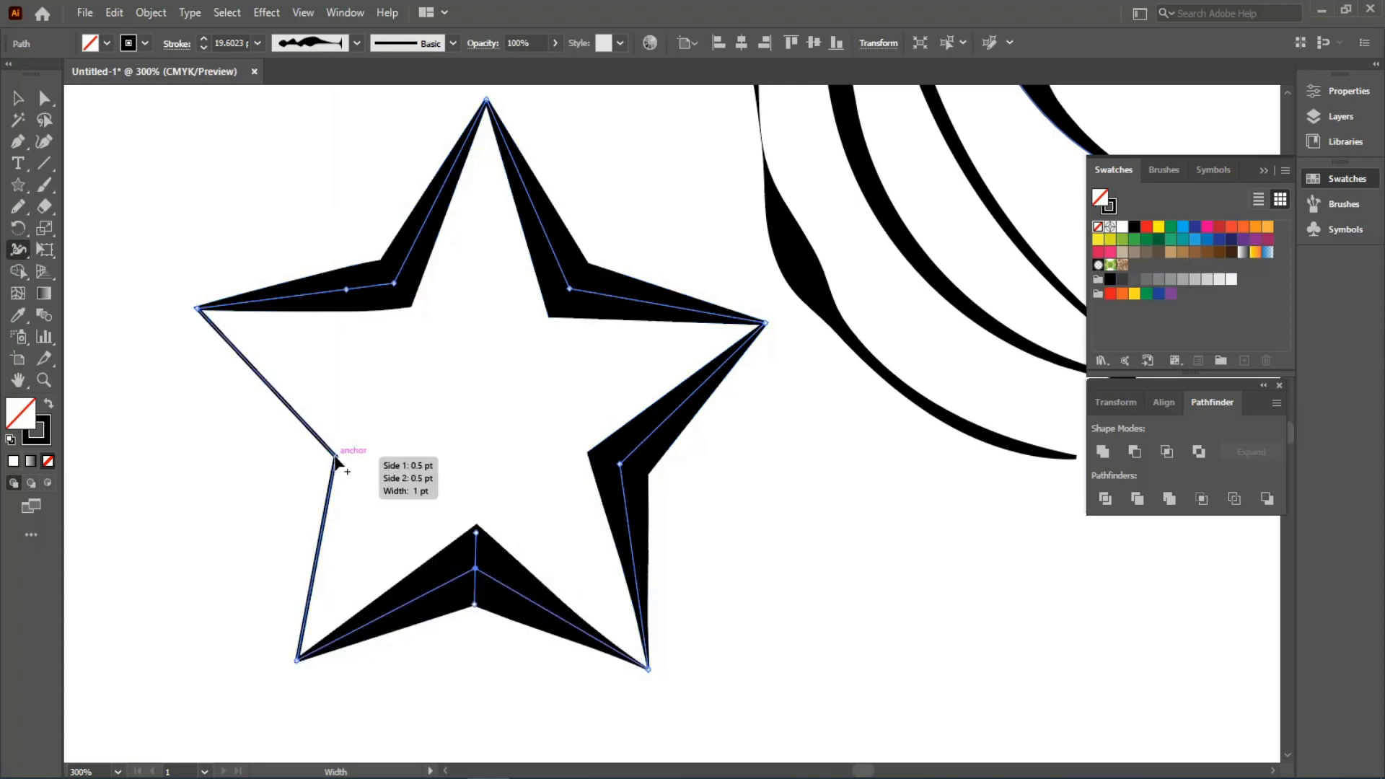
left_click_drag(336, 461, 360, 453)
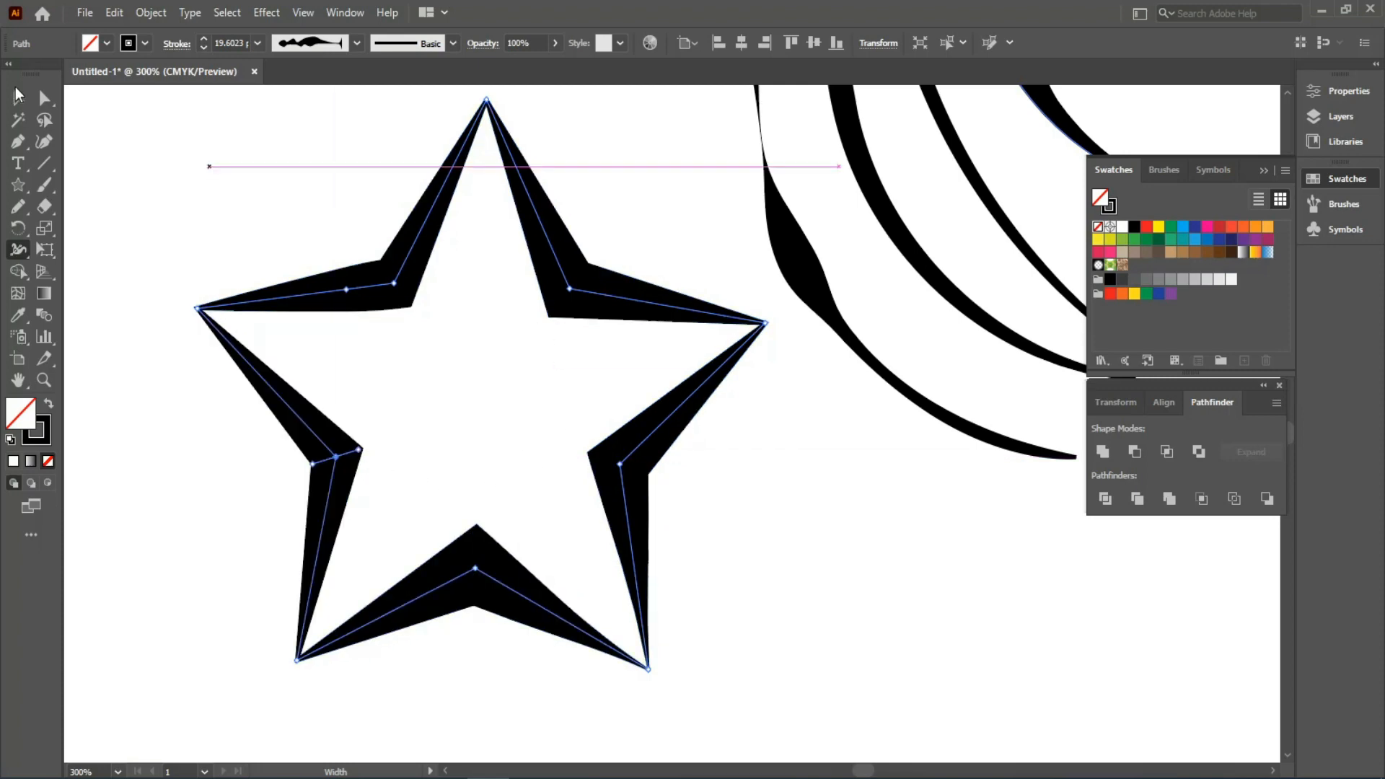
left_click(18, 95)
left_click(188, 191)
key("ctrl+minus")
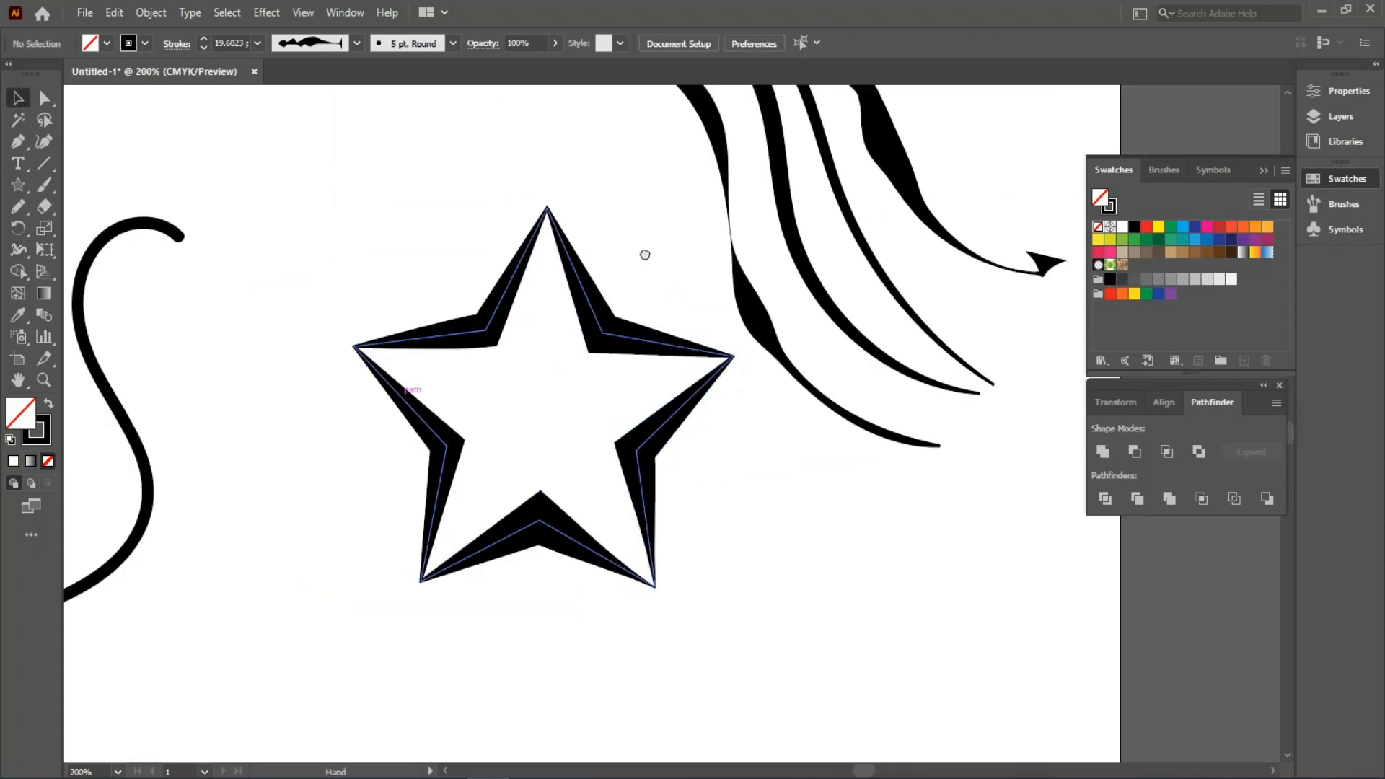
key("ctrl+minus")
- Select the S-curve with the Width tool, then fit the full artboard showing all shapes
left_click(486, 353)
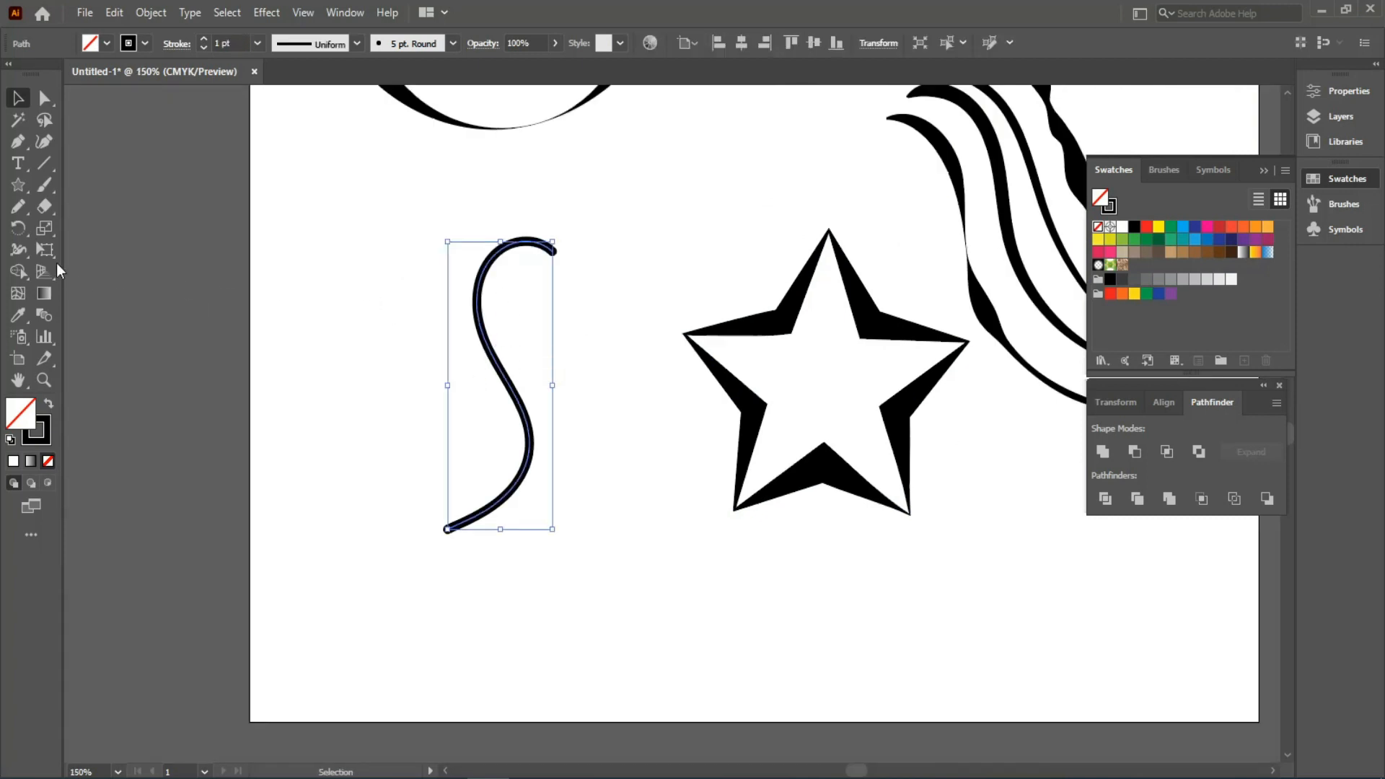
left_click(25, 250)
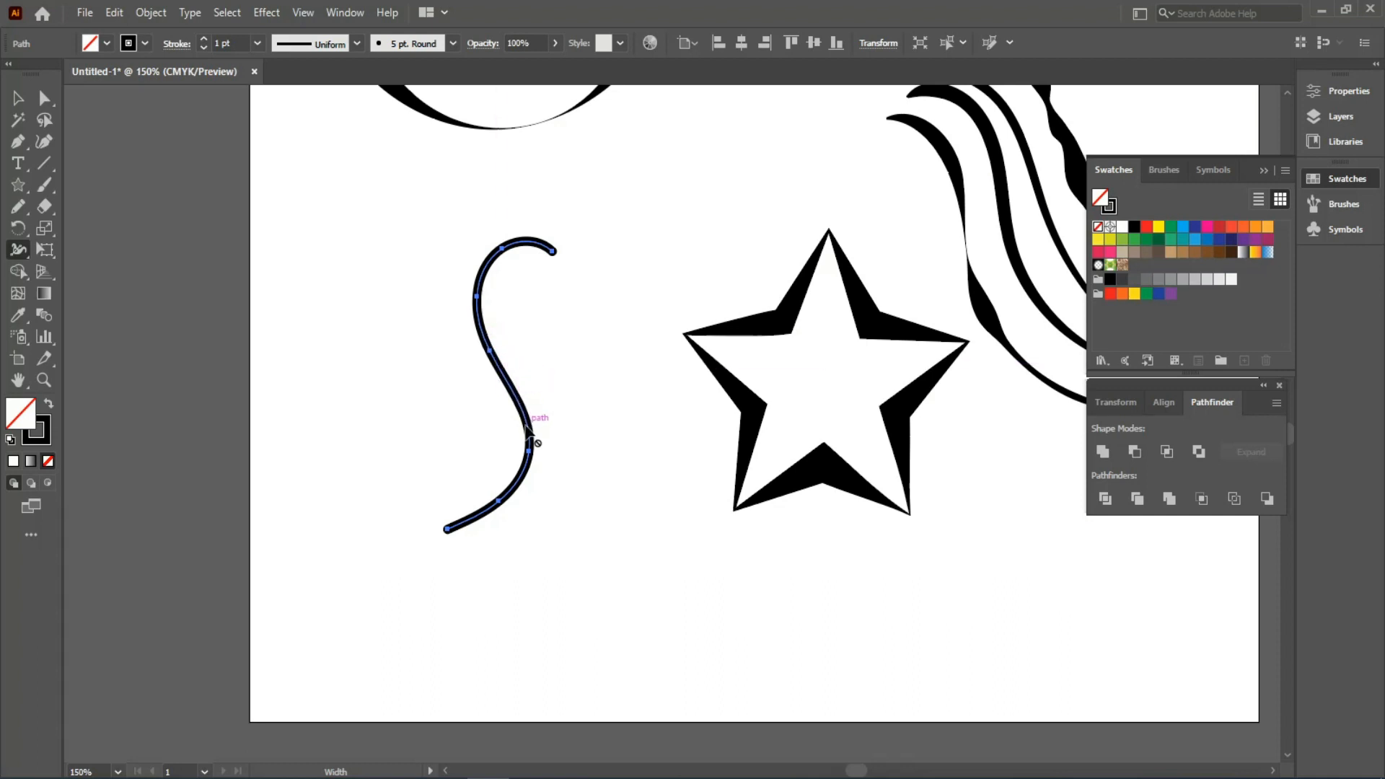
left_click_drag(476, 299, 577, 503)
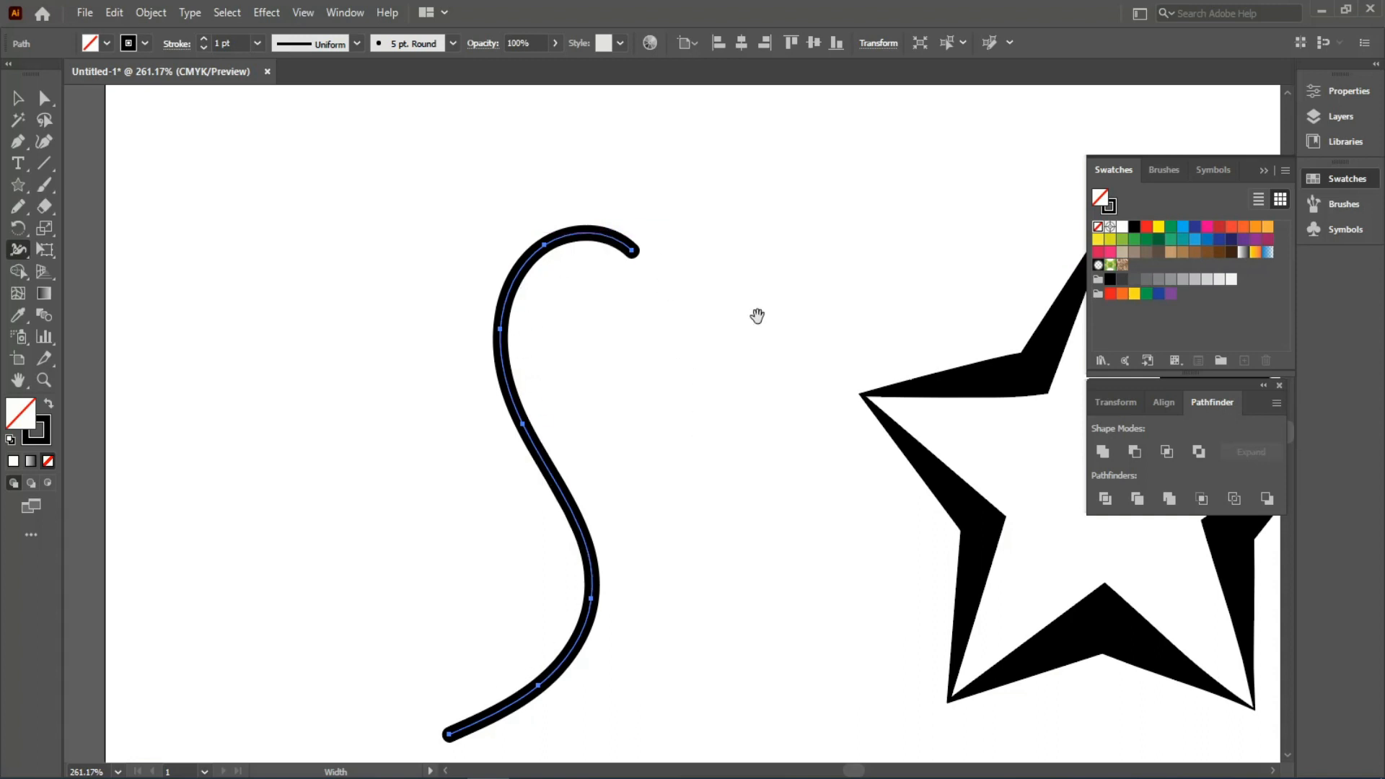
left_click_drag(757, 316, 374, 341)
left_click_drag(452, 261, 626, 409)
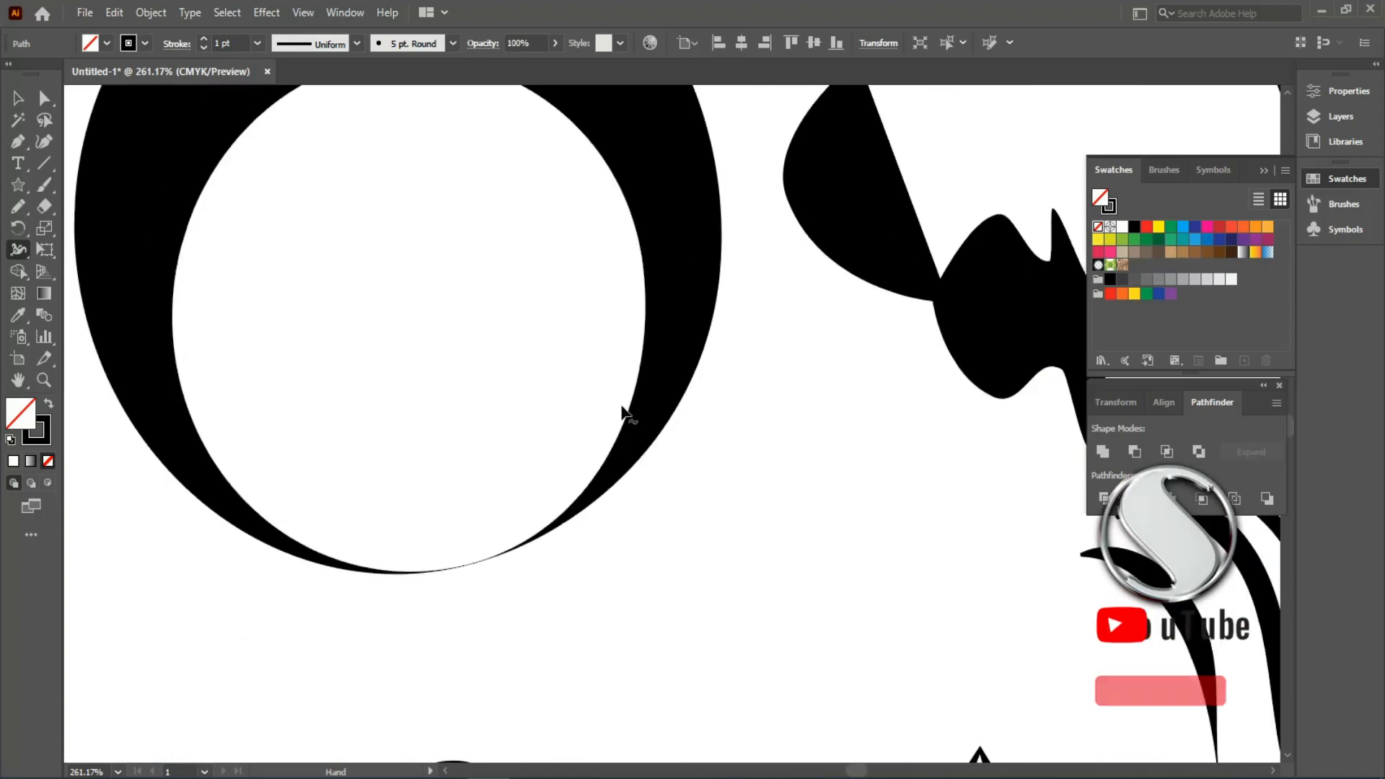
key("ctrl+minus")
key("ctrl+minus")
key("ctrl+0")
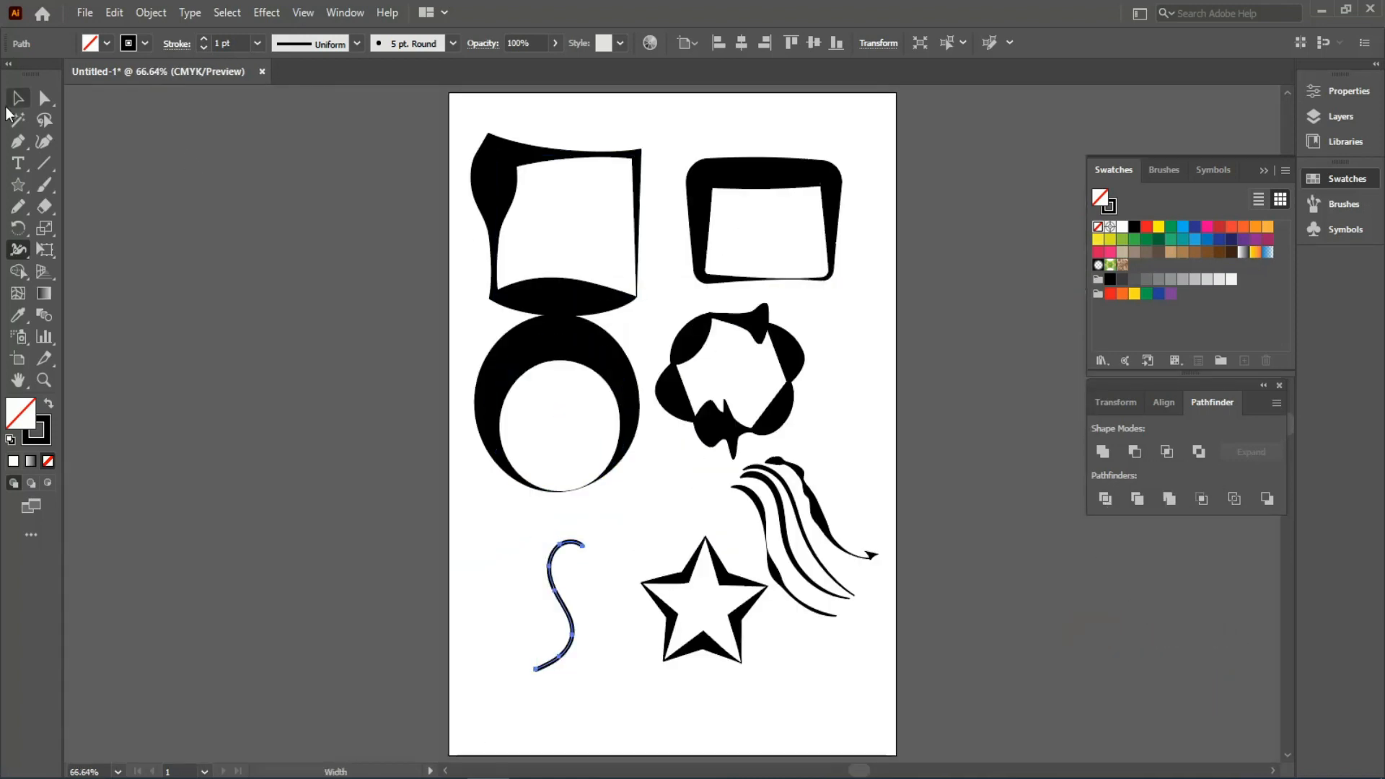
- Nudge the star up and about 40 px to the left with the Selection tool
left_click(17, 98)
left_click_drag(669, 587, 640, 521)
left_click(563, 603)
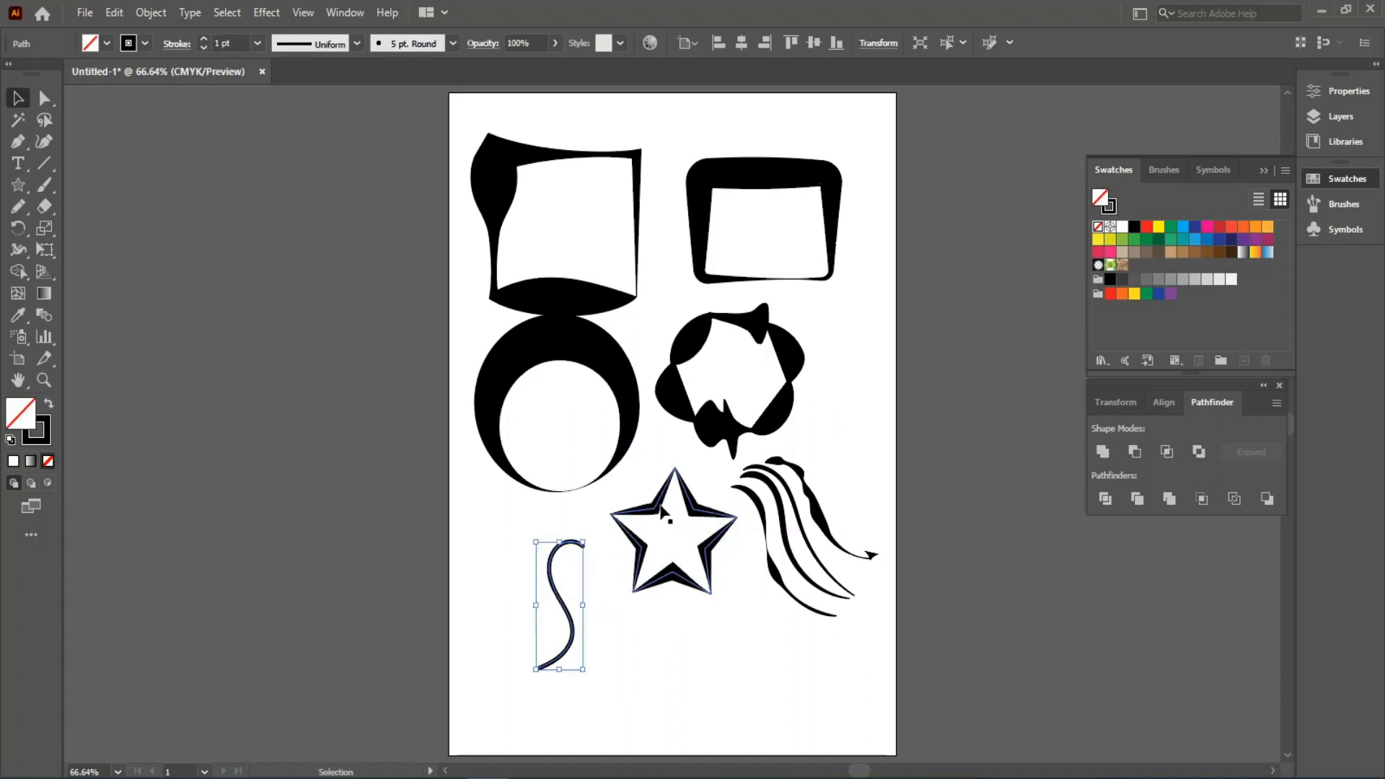
left_click_drag(701, 556, 672, 555)
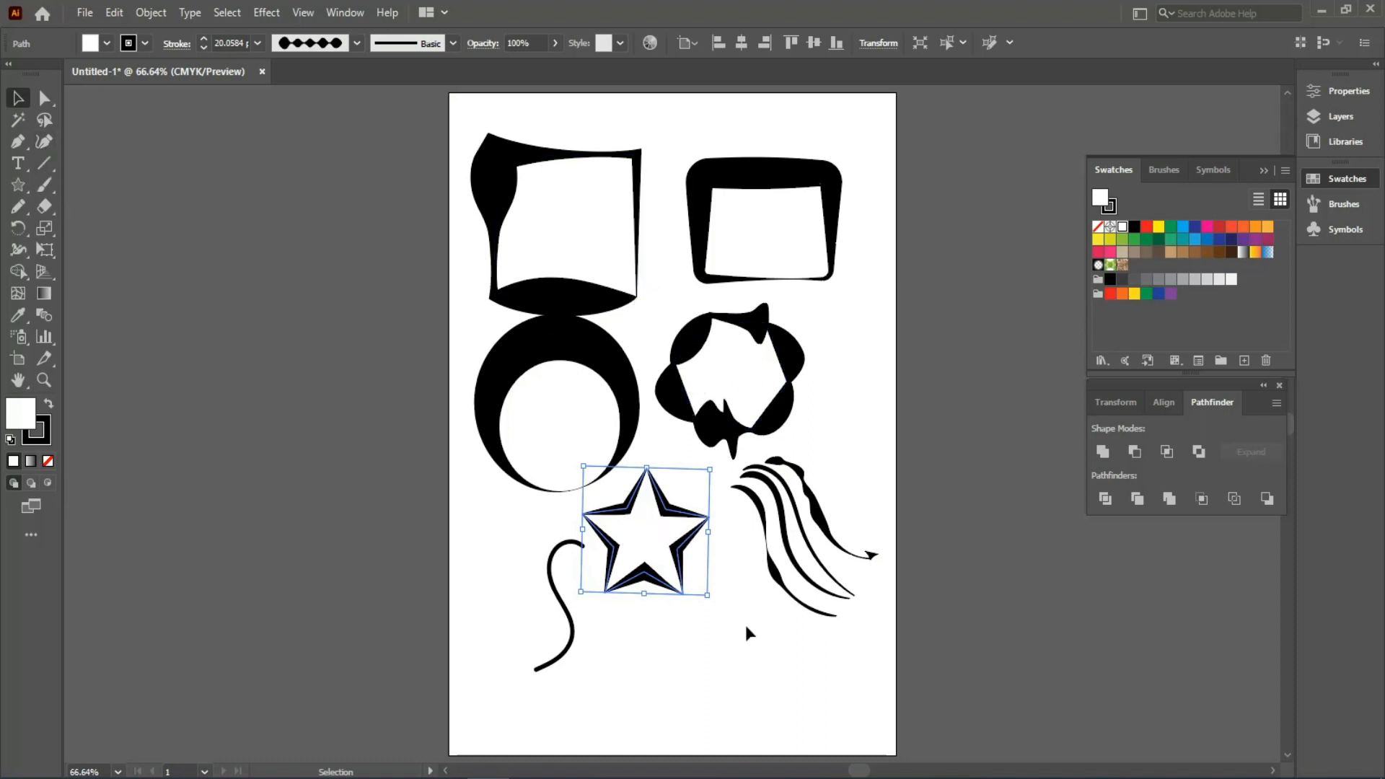
- Select every shape on the artboard and delete them all
key("a")
key("ctrl+a")
key("Delete")
key("v")
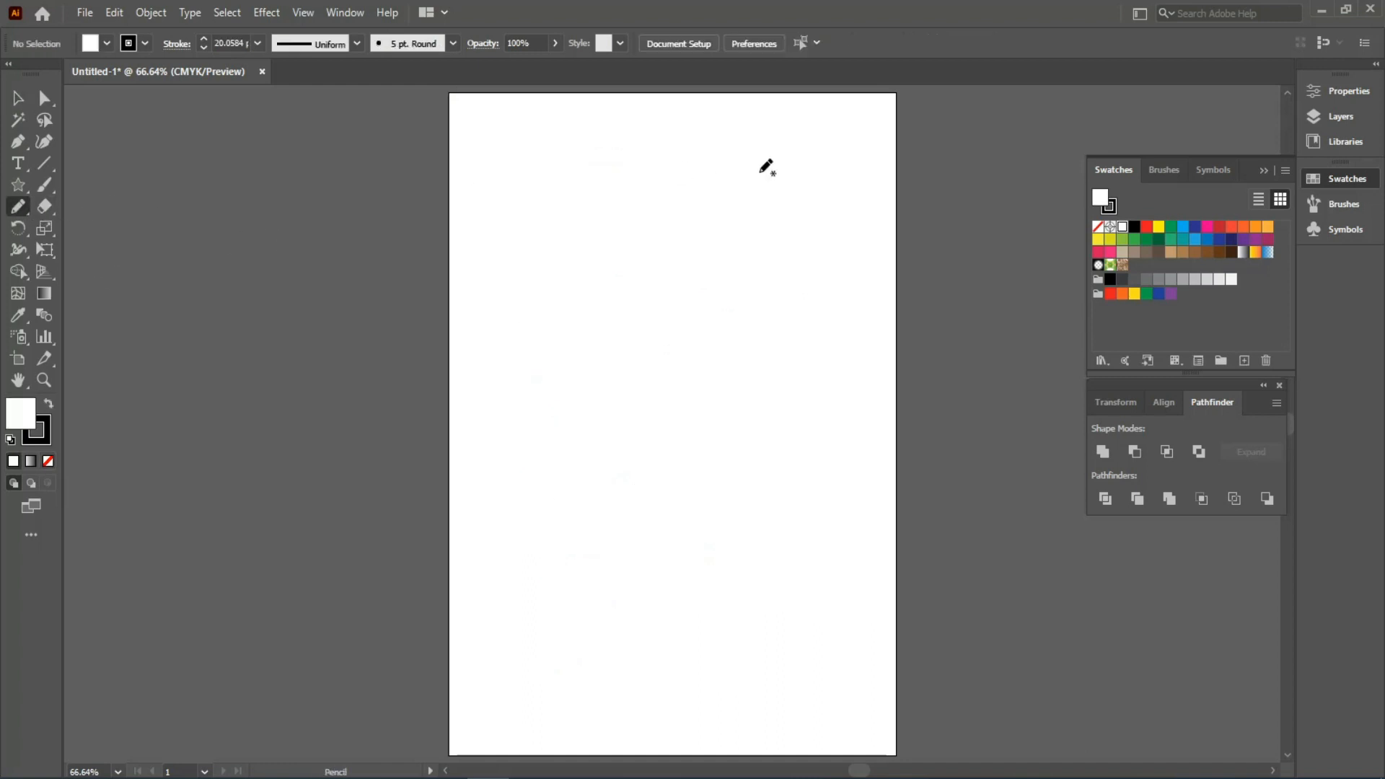
- Draw two test arcs, then marquee-select the test strokes and delete them
left_click_drag(556, 332, 557, 388)
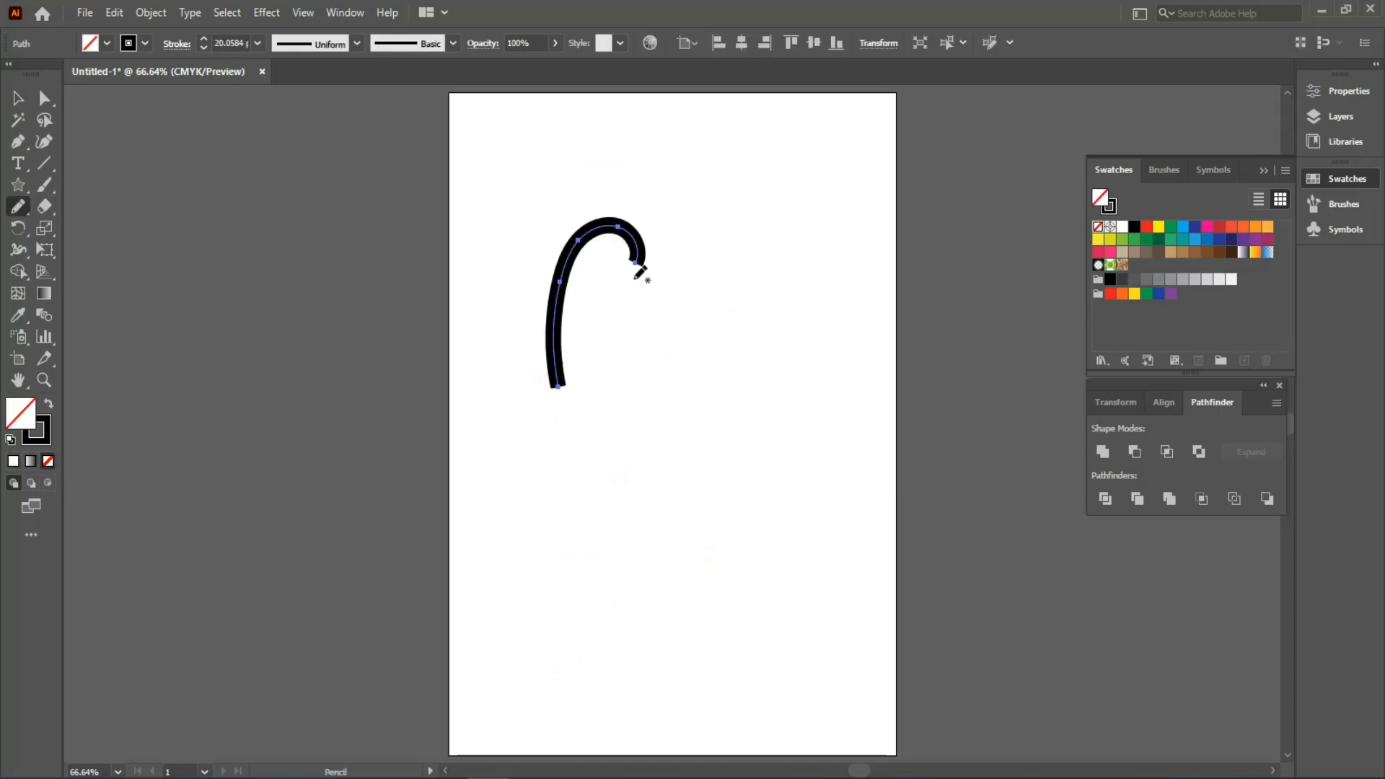
mouse_move(648, 298)
left_mouse_down()
mouse_move(596, 363)
mouse_move(607, 361)
left_mouse_up()
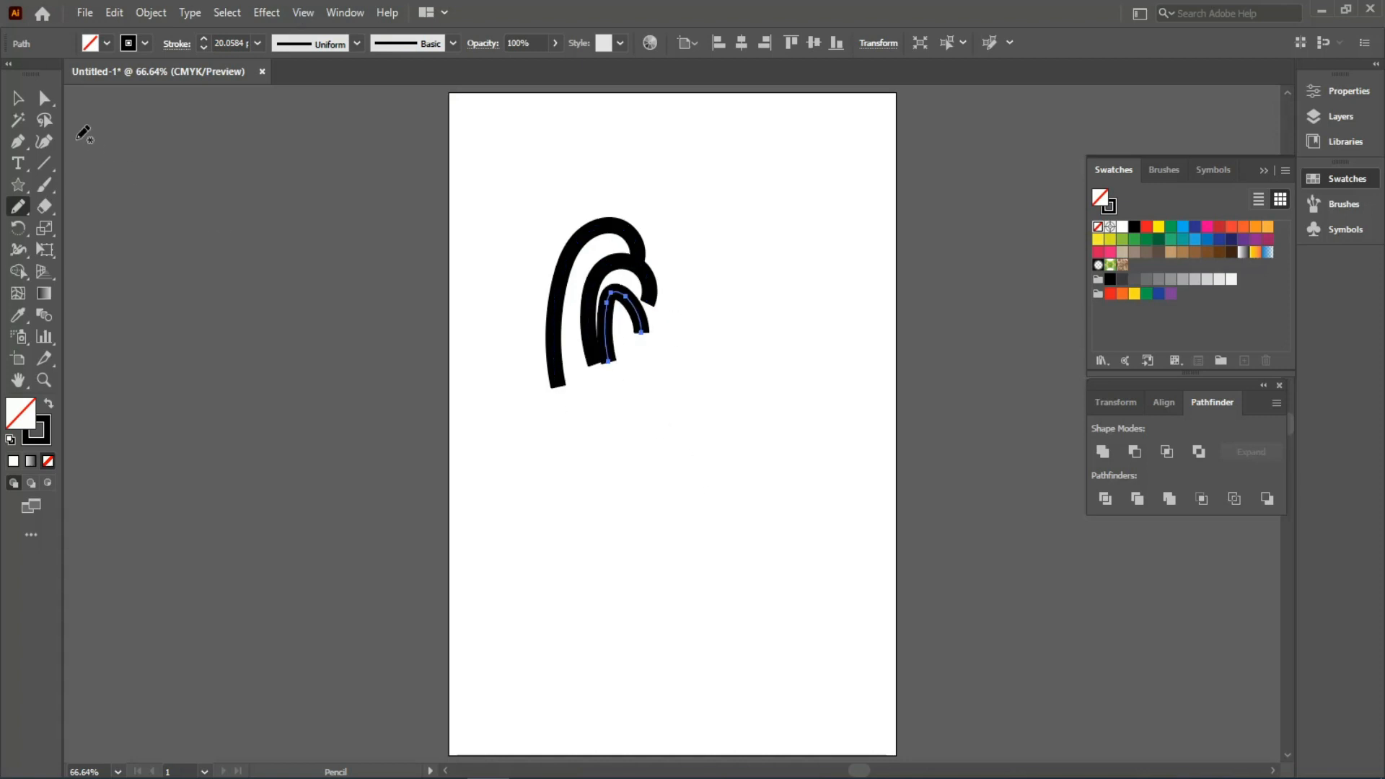
left_click(18, 97)
left_click_drag(717, 396, 433, 132)
key("Delete")
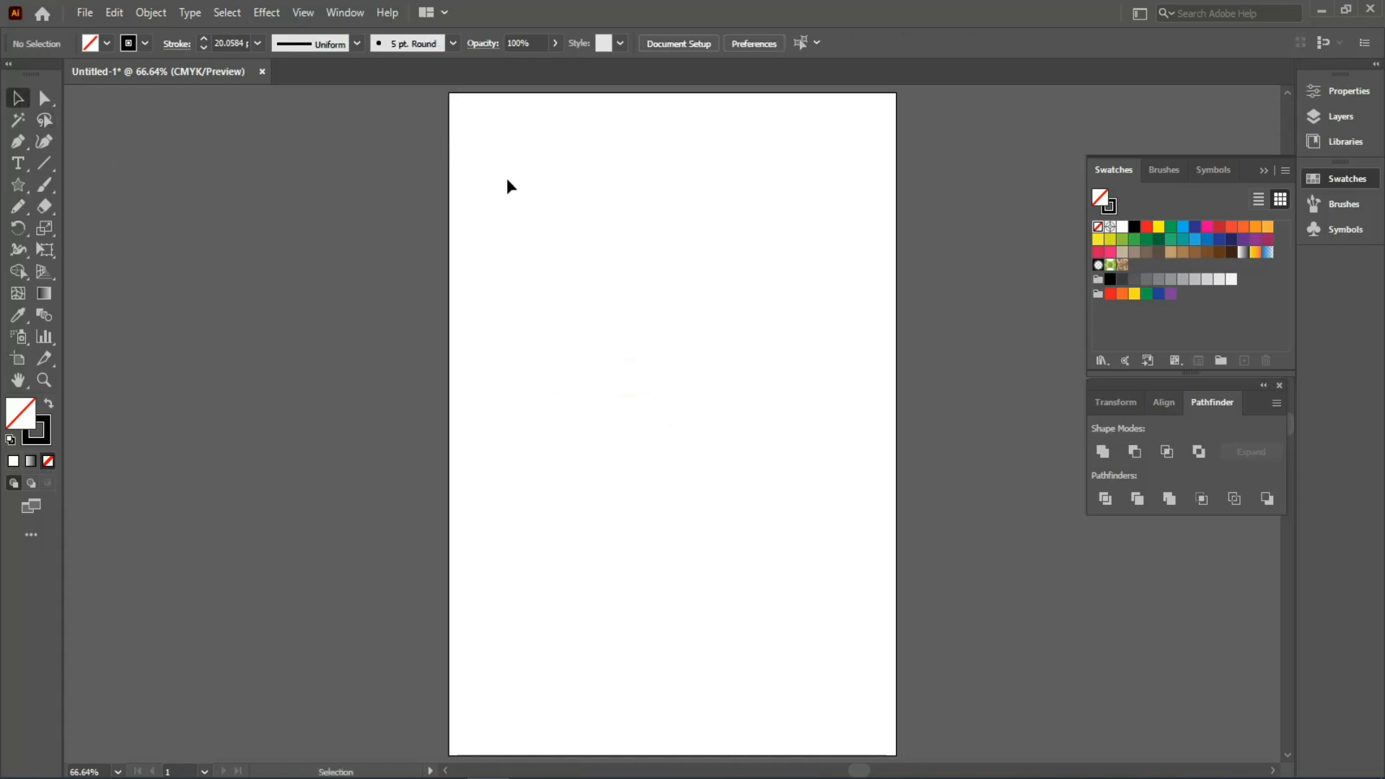
- Set a 1 pt Pencil stroke and draw three left hair strands plus the right and top hair arches
left_click(22, 210)
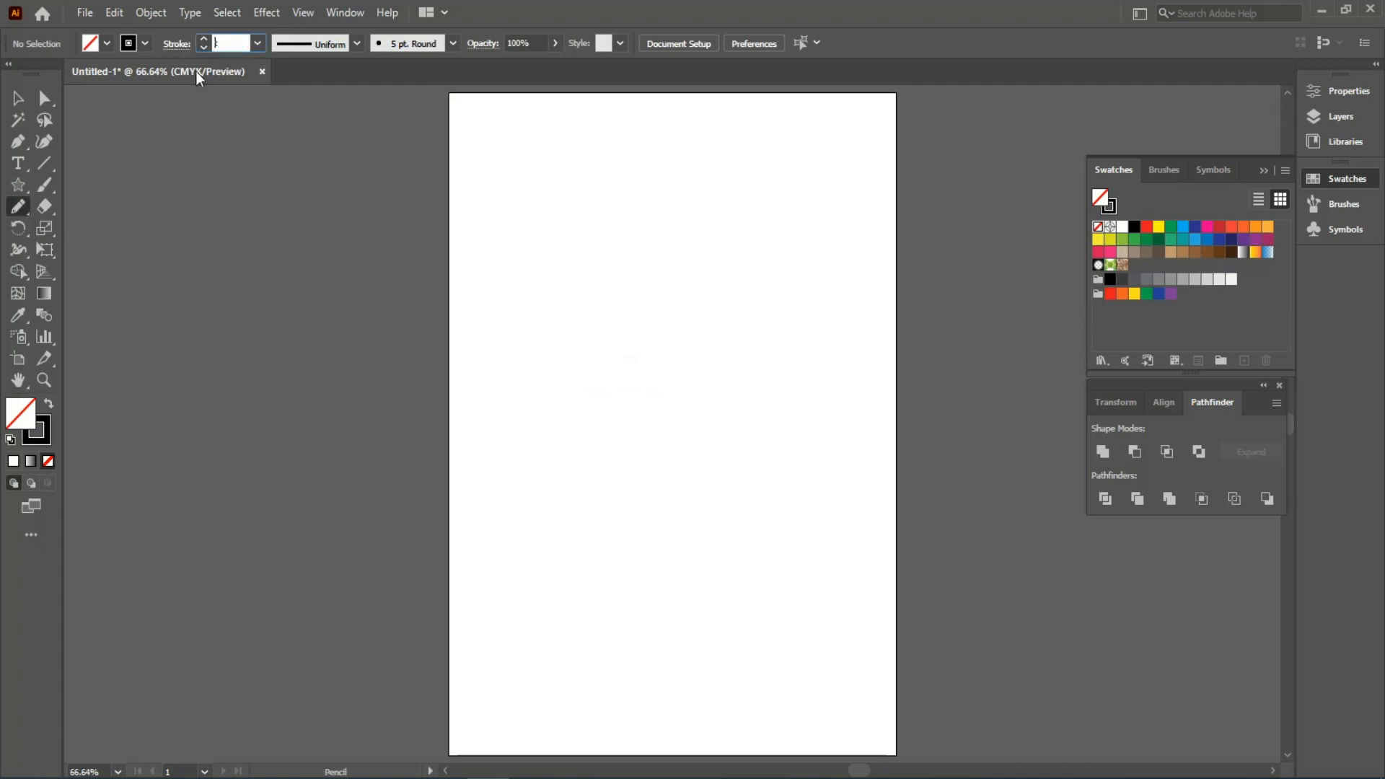
type("1")
key("Return")
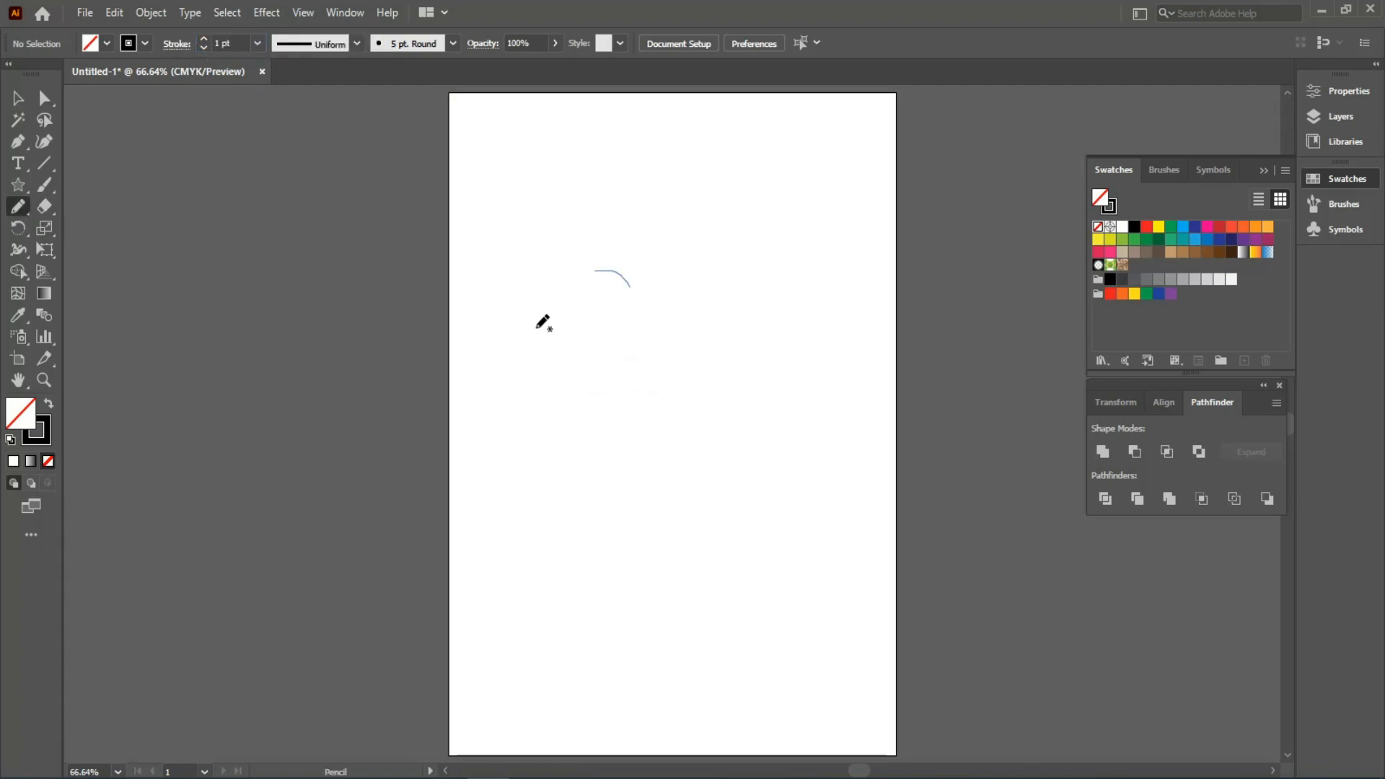
left_click_drag(536, 328, 503, 468)
left_click_drag(562, 346, 549, 467)
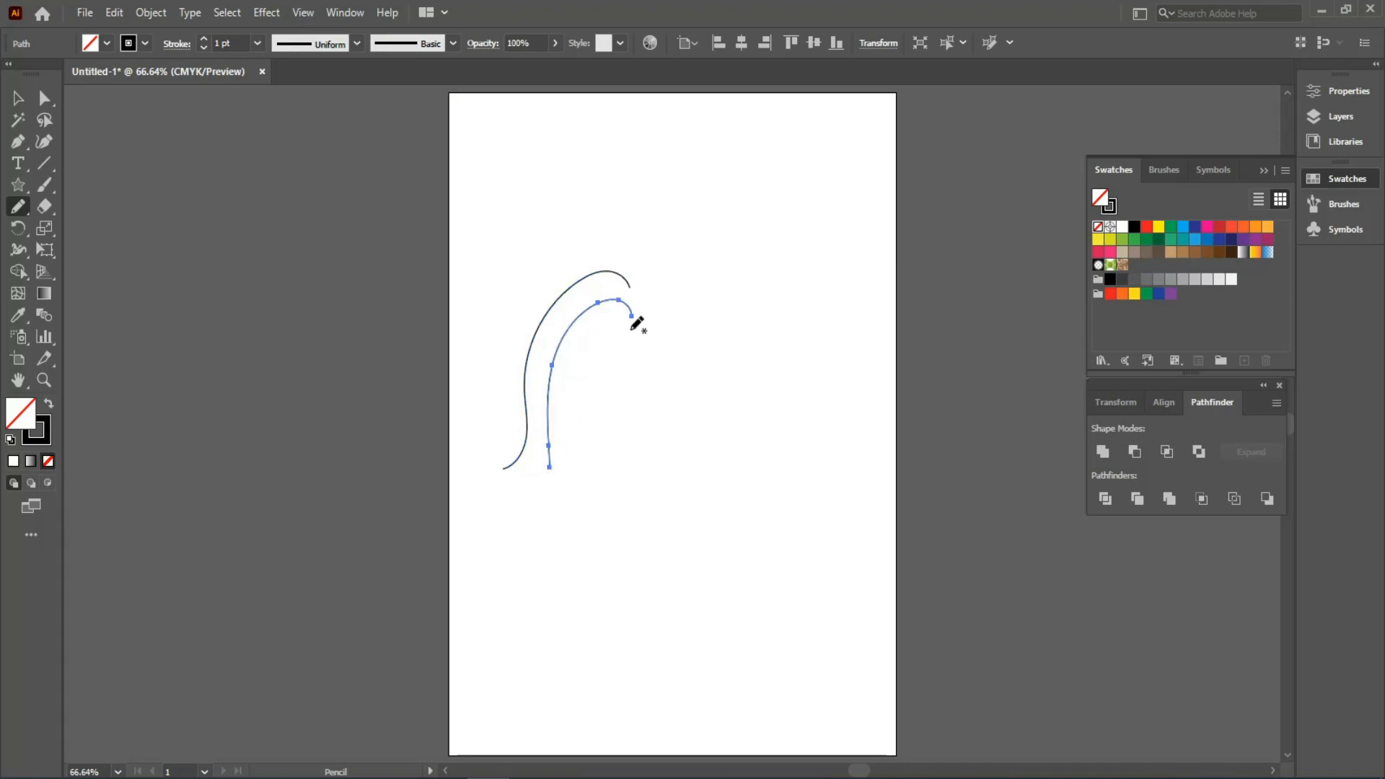
left_click_drag(578, 364, 553, 484)
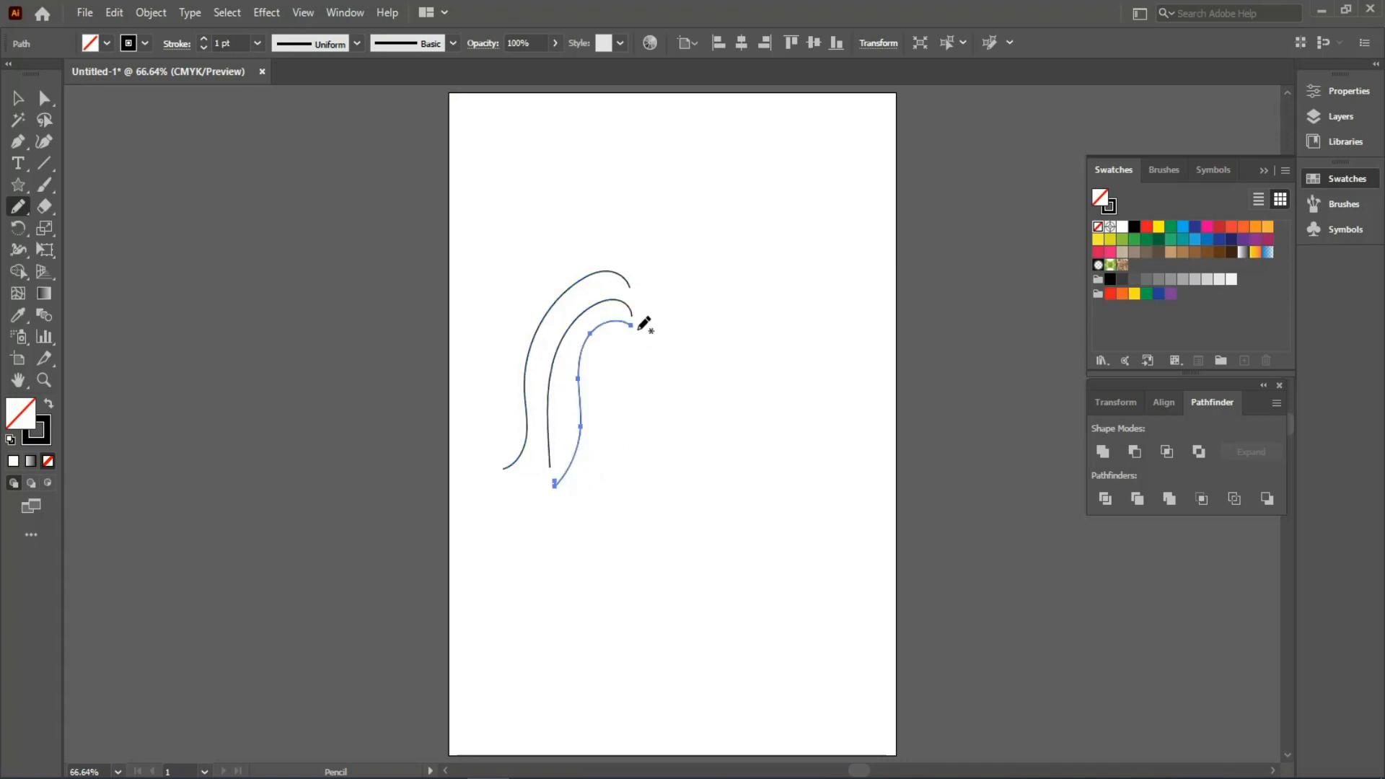
mouse_move(638, 325)
left_mouse_down()
mouse_move(733, 441)
mouse_move(750, 486)
mouse_move(763, 455)
left_mouse_up()
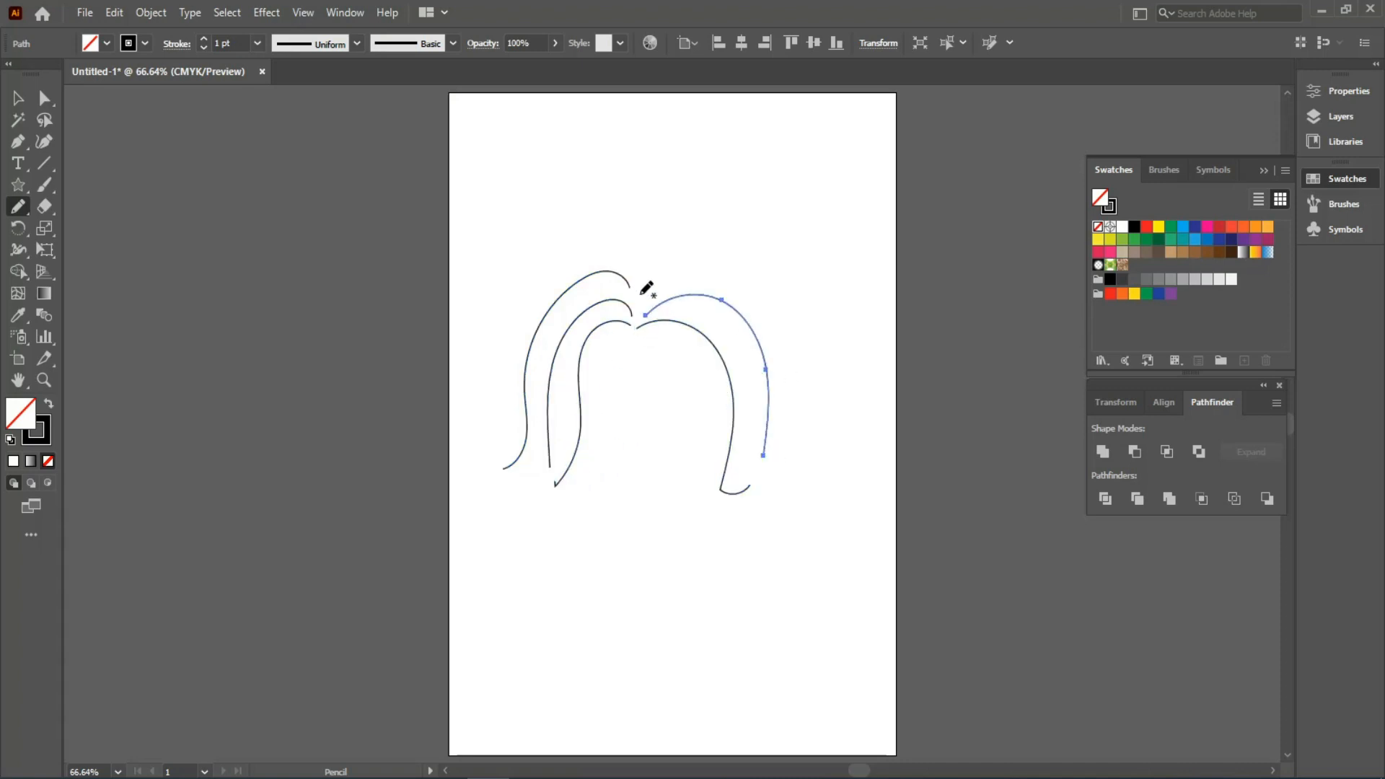
left_click_drag(786, 378, 791, 389)
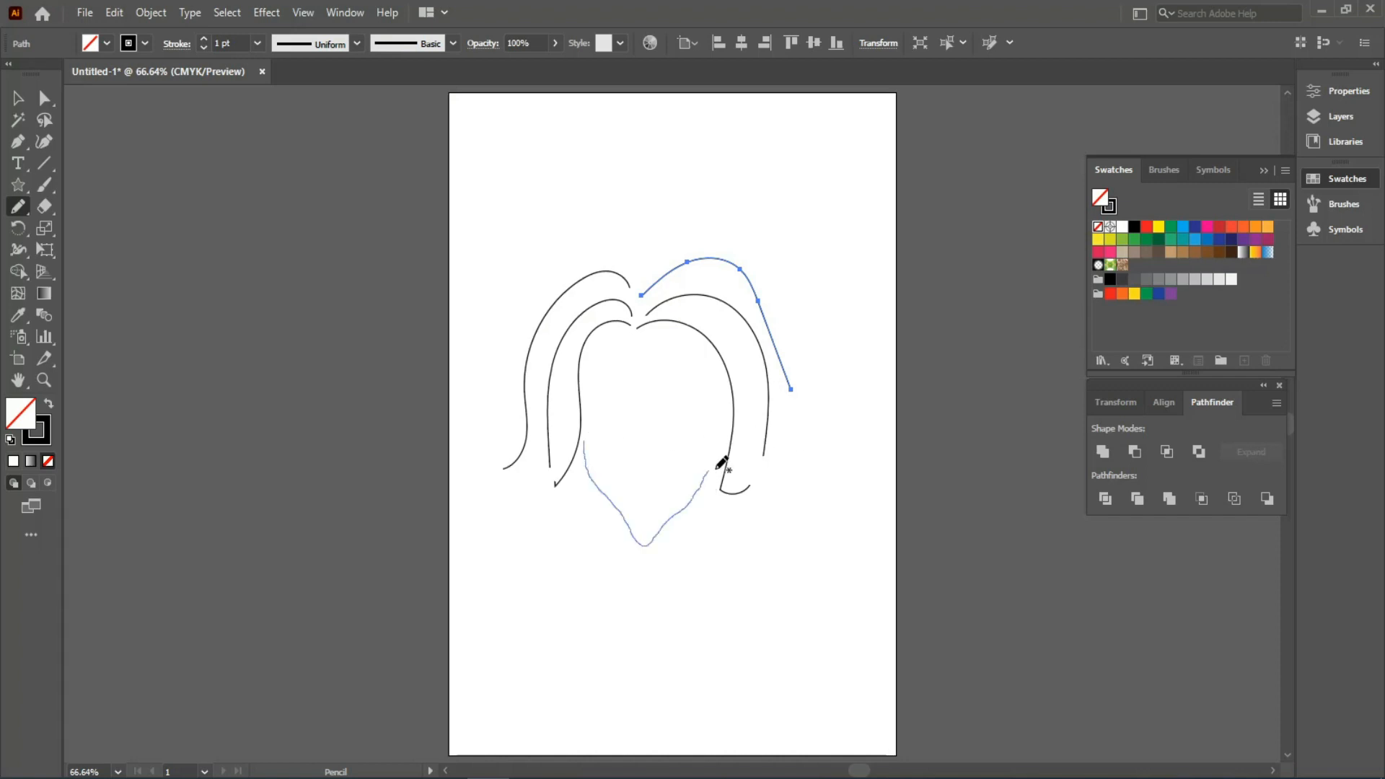
- Draw the jawline, brow line, nose and both eyes, then marquee-select all the face paths
left_click_drag(717, 467, 709, 470)
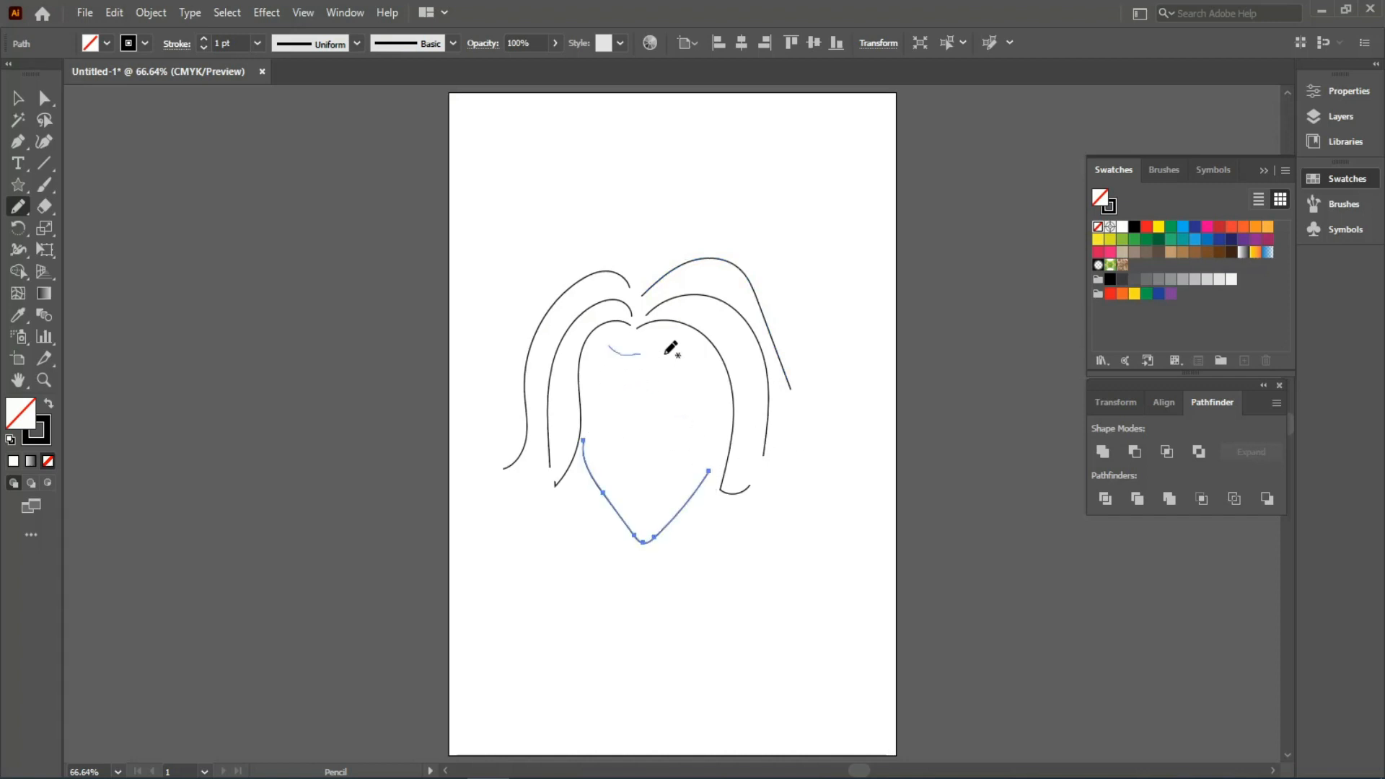
left_click_drag(666, 353, 685, 360)
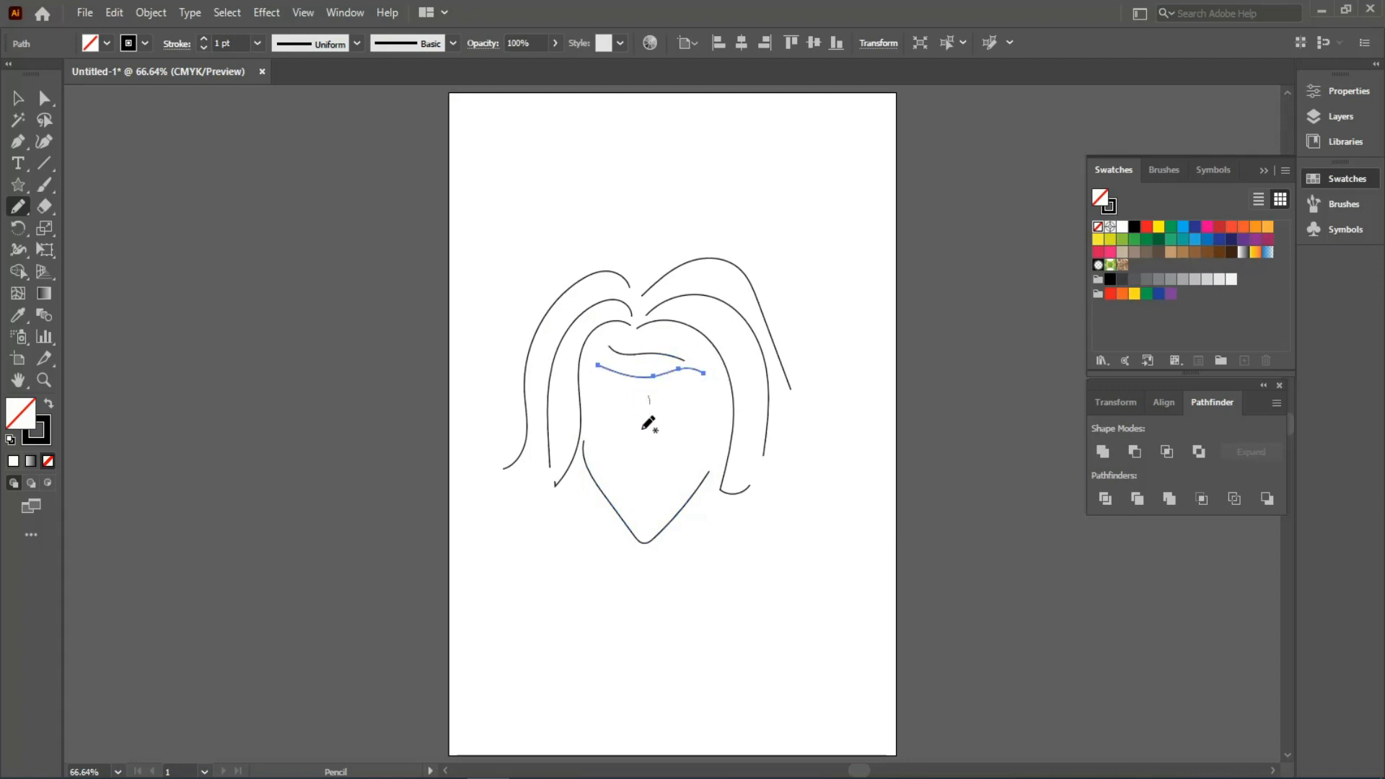
left_click_drag(643, 429, 642, 481)
mouse_move(626, 409)
left_mouse_down()
mouse_move(605, 410)
mouse_move(637, 411)
left_mouse_up()
key("ctrl+z")
key("ctrl+z")
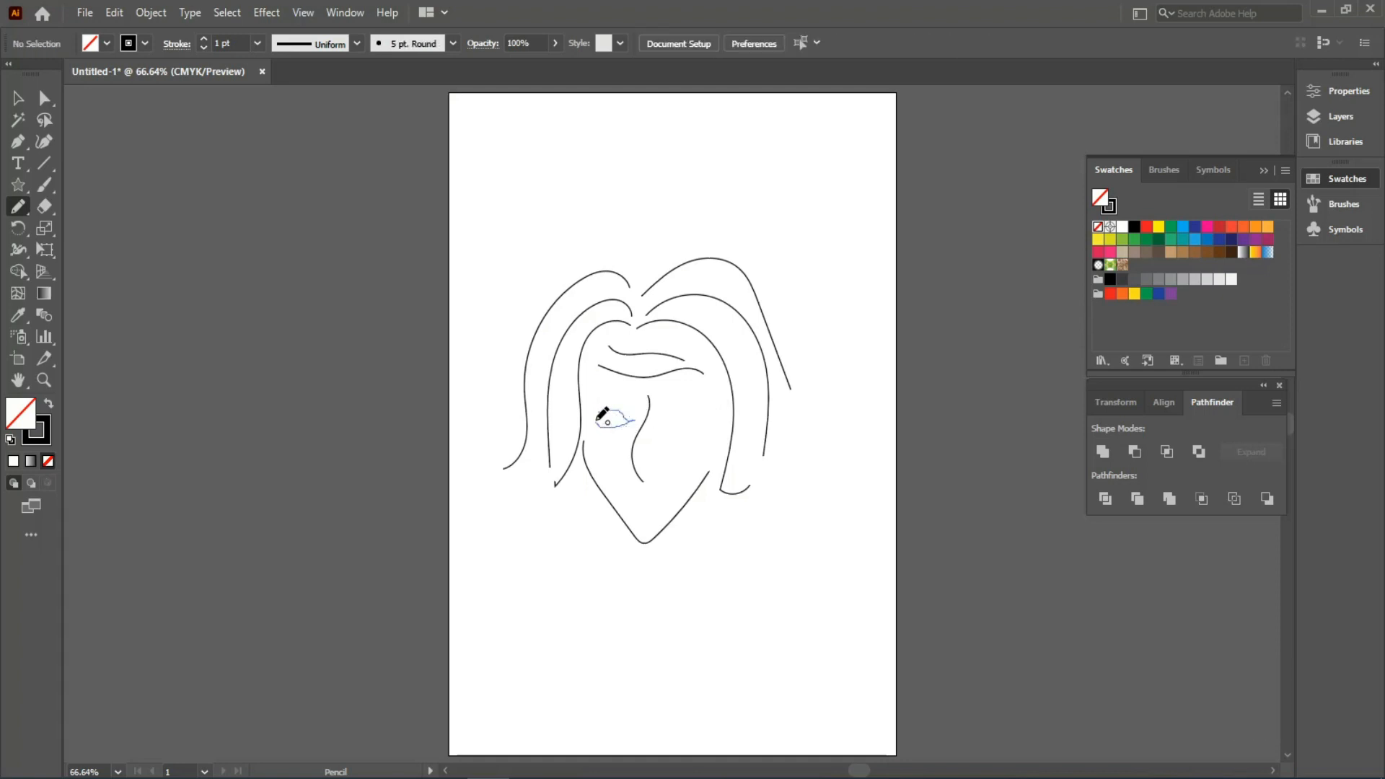
left_click_drag(598, 419, 598, 417)
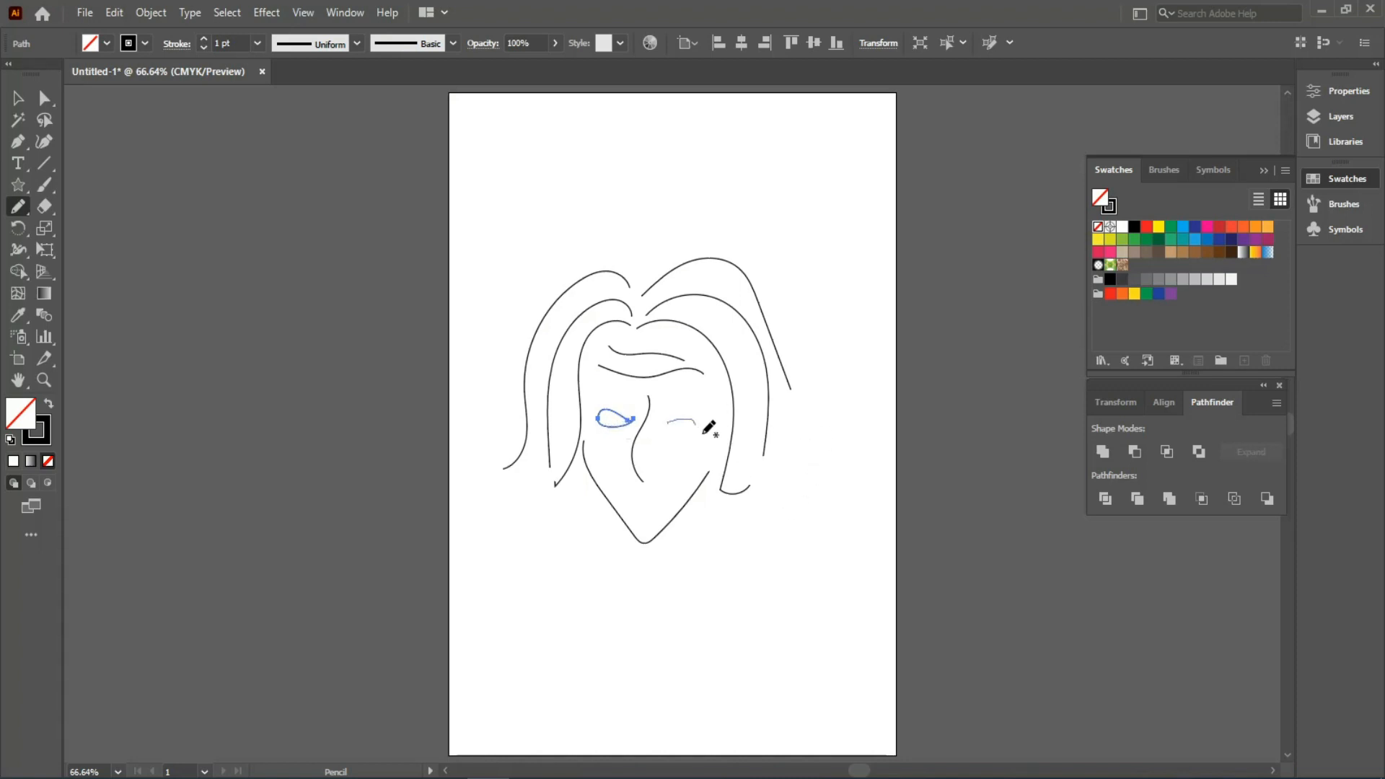
left_click_drag(671, 430, 667, 431)
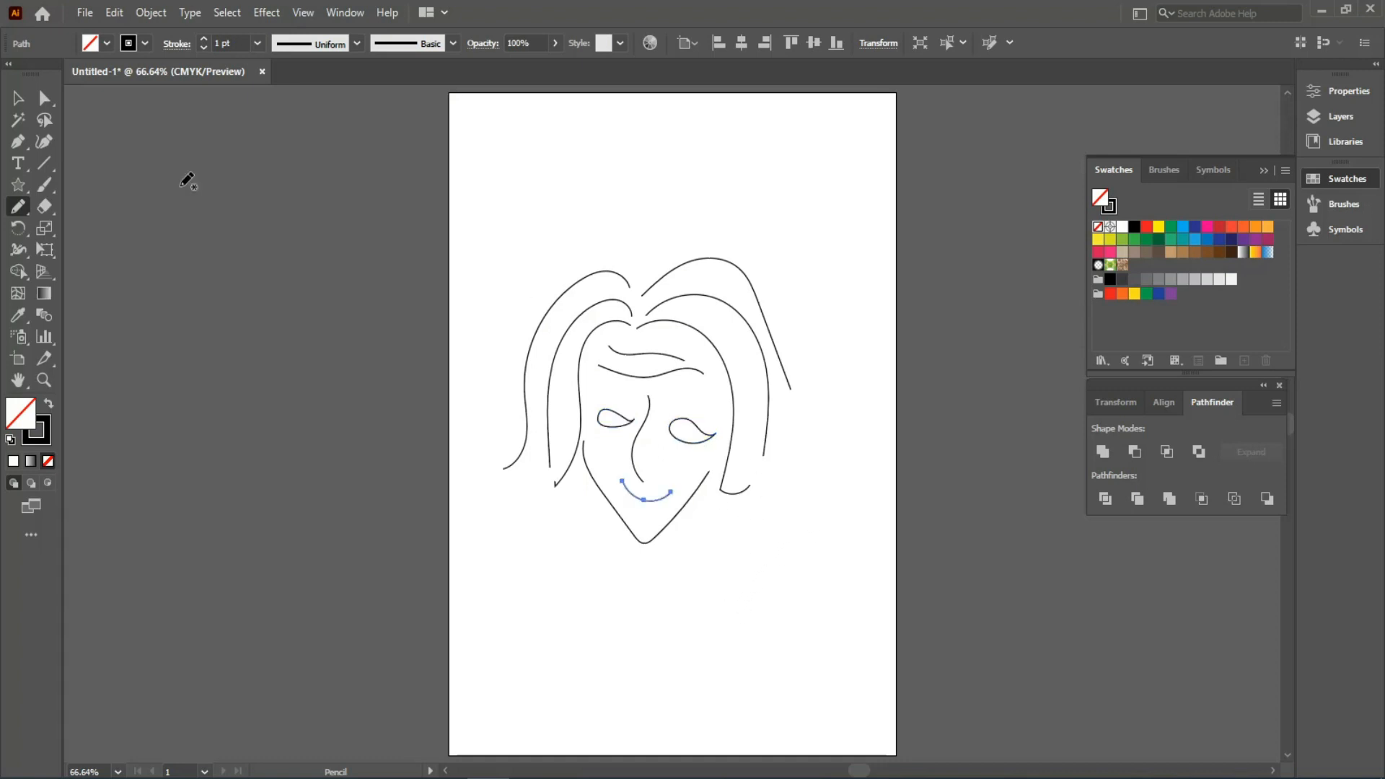
left_click(18, 98)
left_click_drag(508, 190, 894, 656)
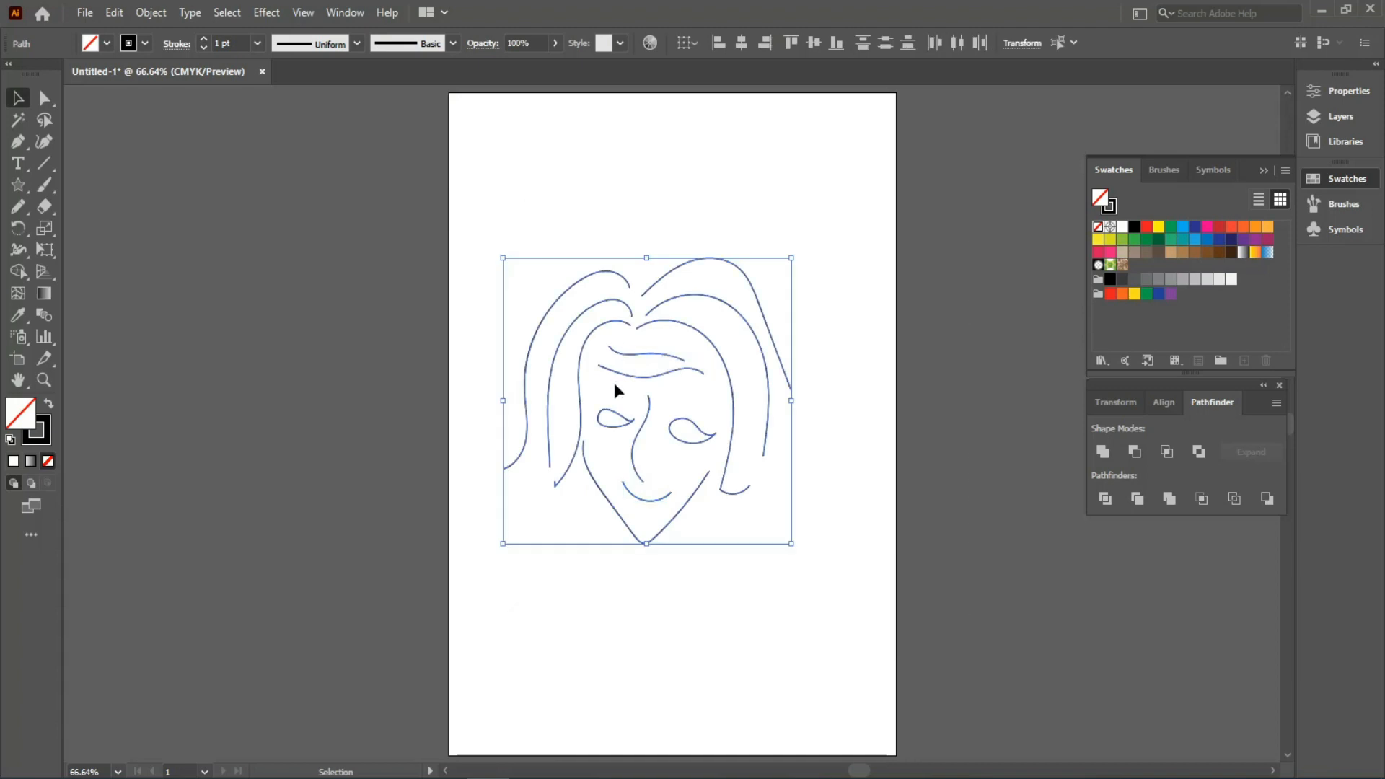
- Zoom in on the face and pull the outer left hair strand's top anchor down and right
left_click(495, 267)
scroll(494, 267, "up", 3)
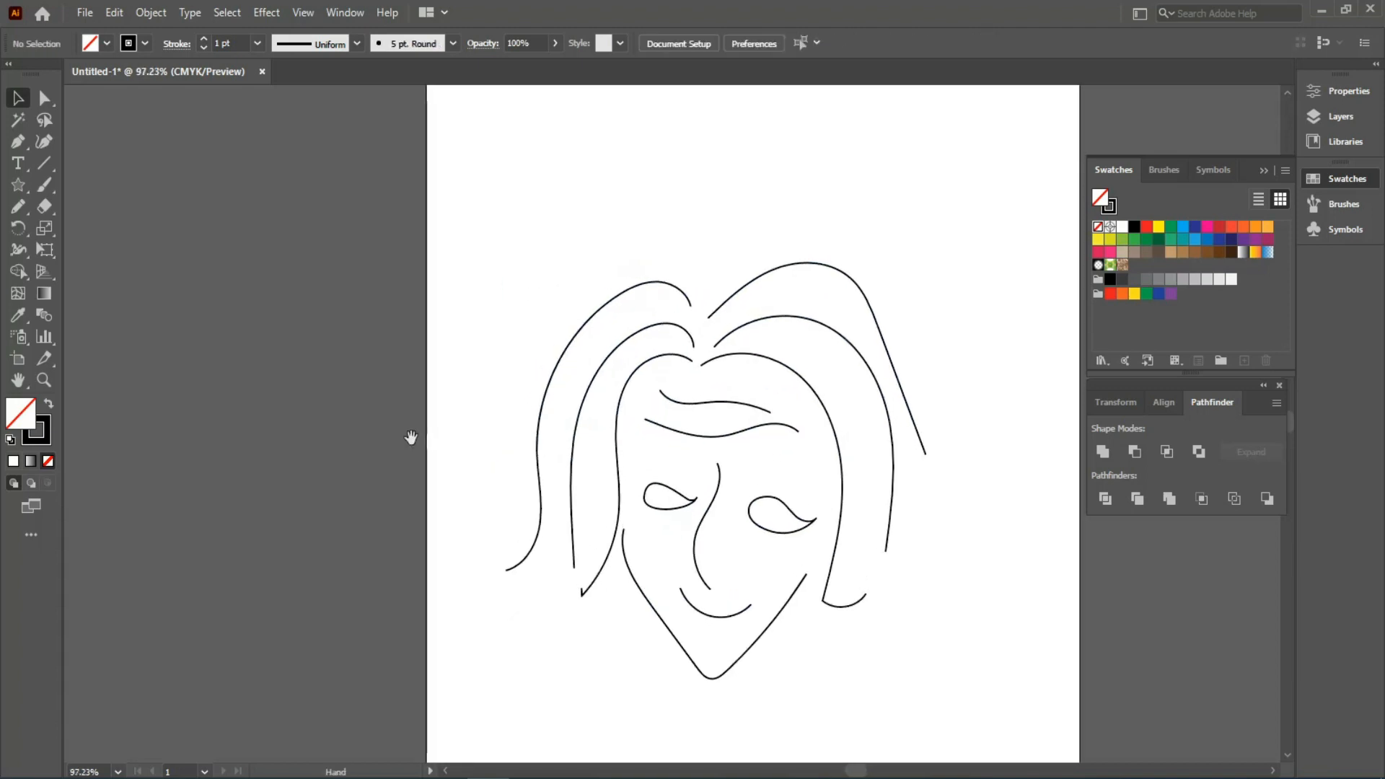
left_click_drag(411, 439, 304, 367)
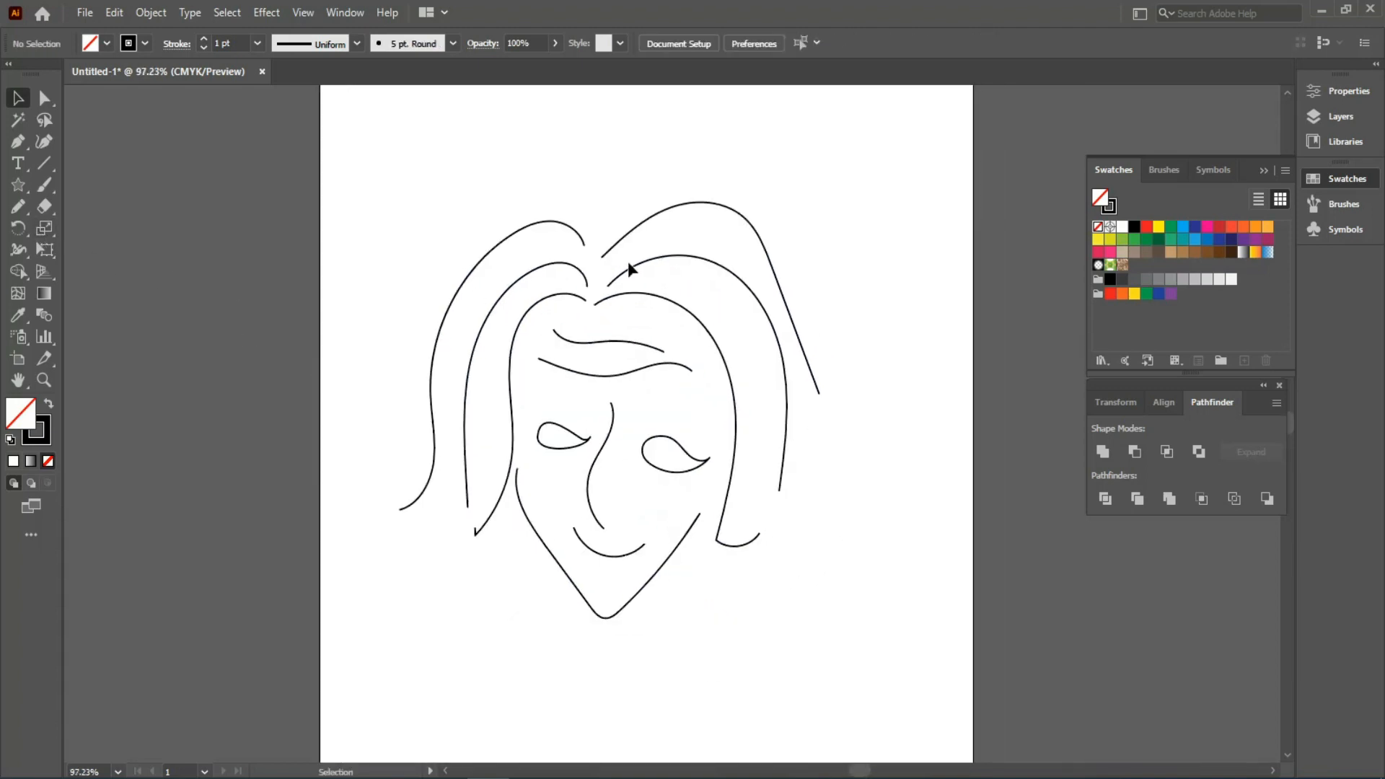
left_click(582, 241)
left_click(42, 112)
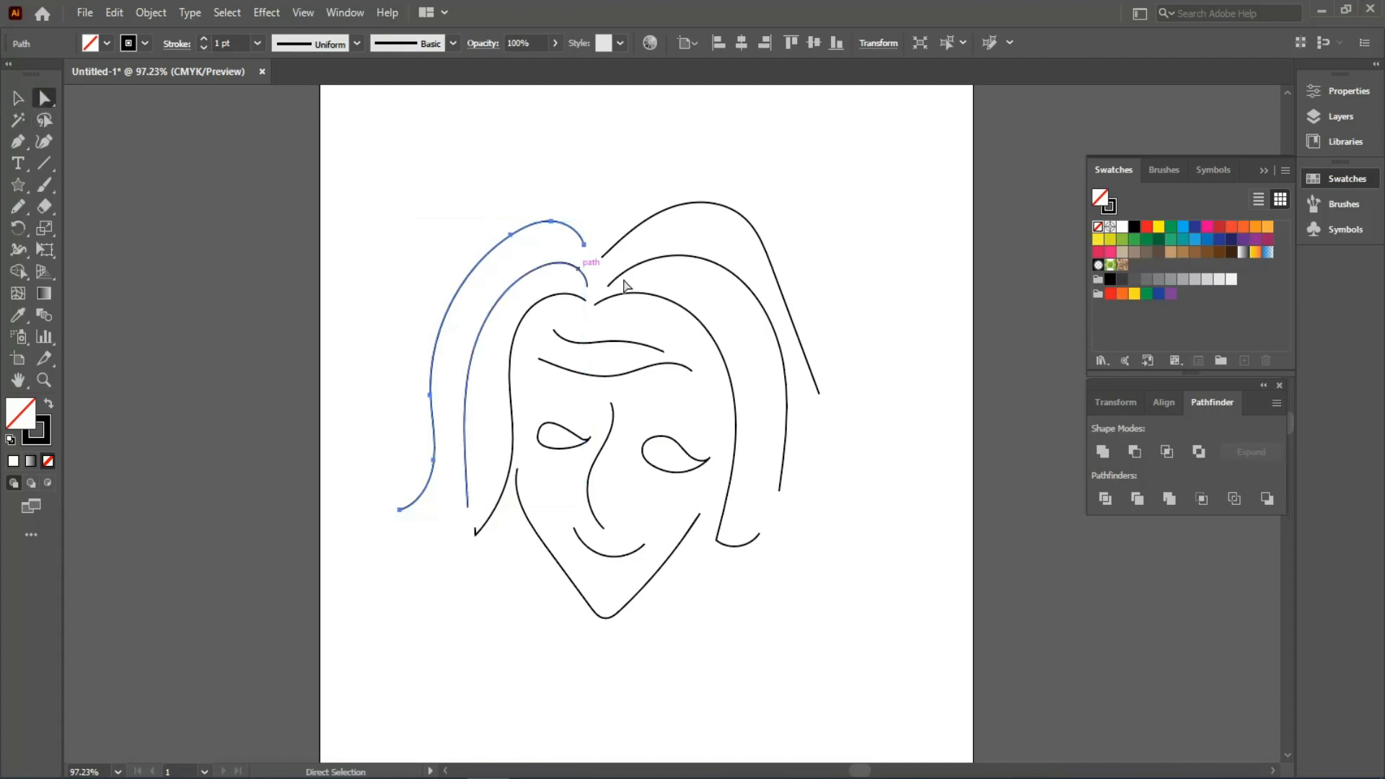
left_click(610, 261)
left_click_drag(584, 246, 594, 304)
- Reshape the outer right hair strand: raise an anchor, lengthen it downward and adjust its curve
left_click(617, 289)
left_click(588, 283)
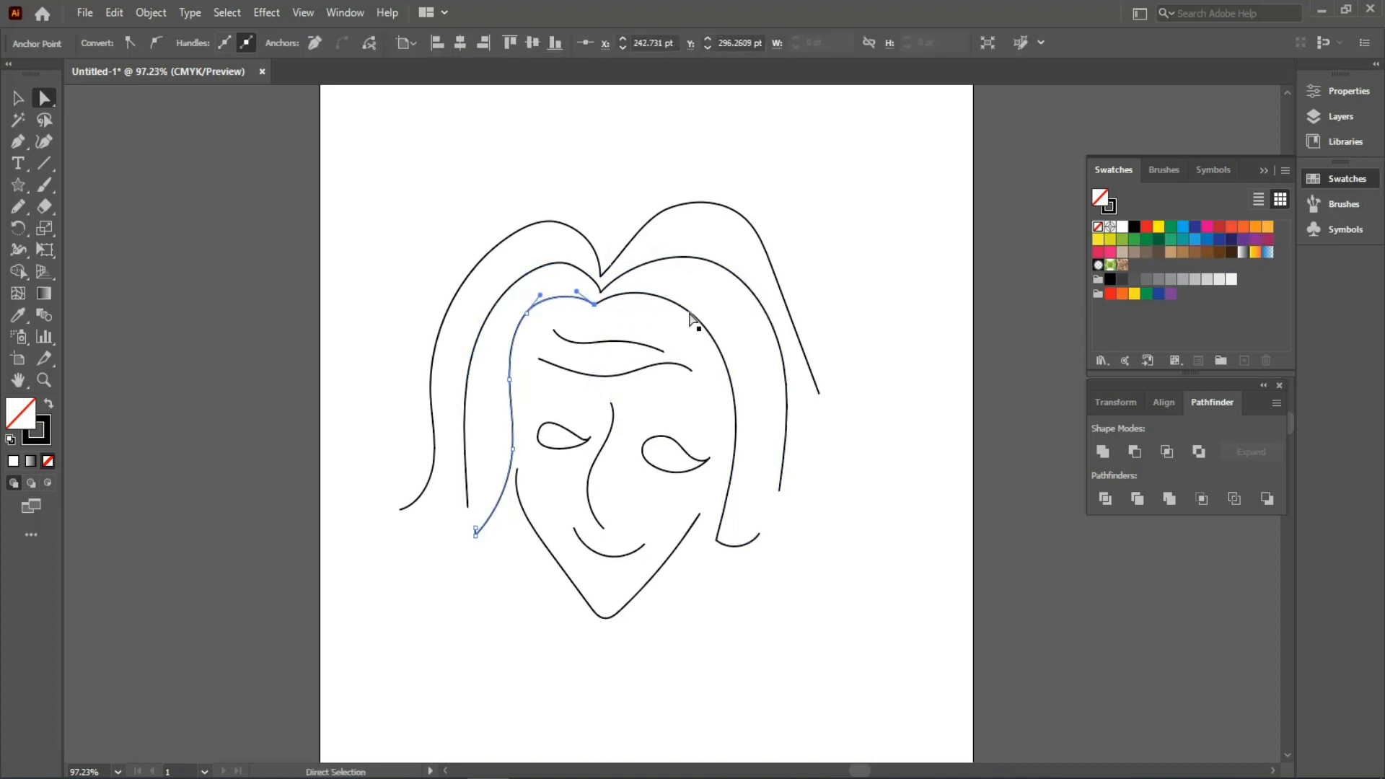
left_click(820, 394)
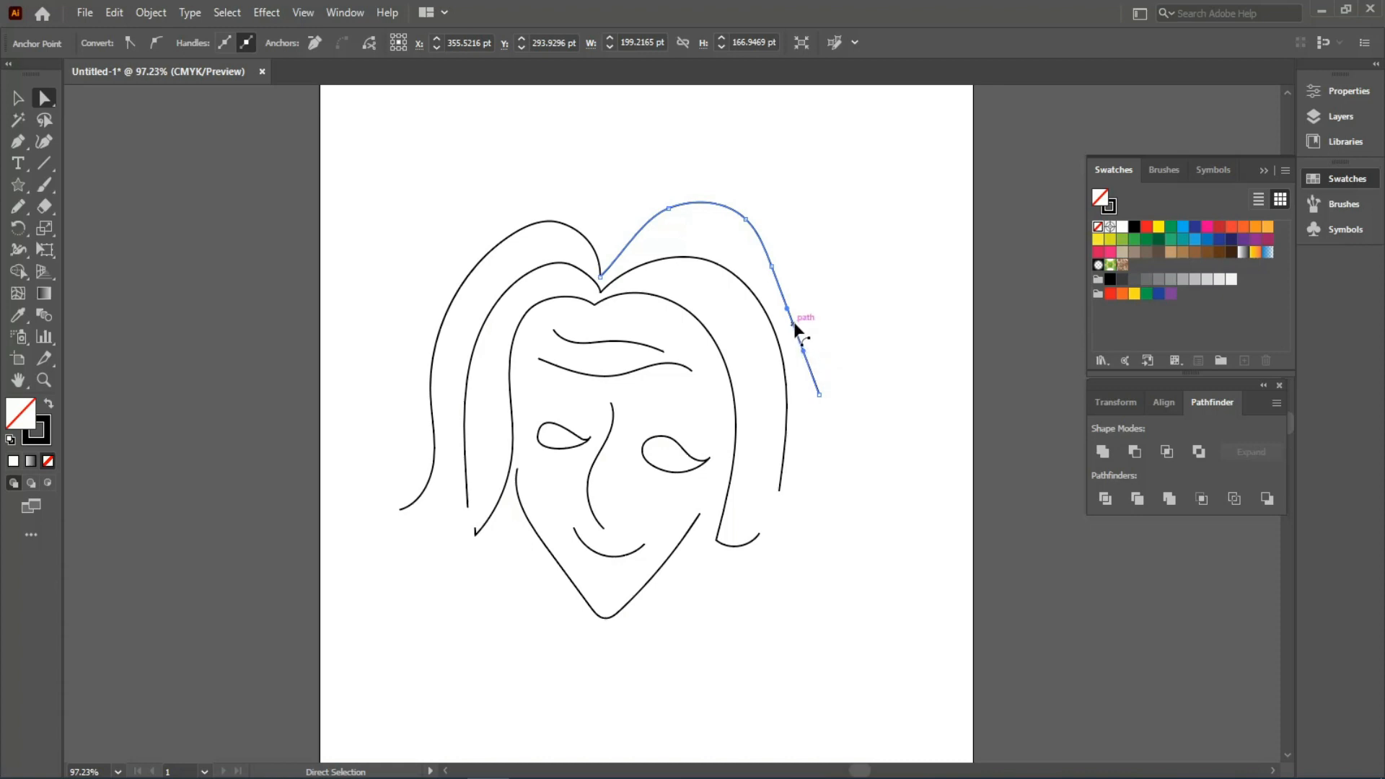
left_click_drag(771, 267, 755, 215)
left_click_drag(820, 394, 808, 507)
left_click_drag(824, 292, 829, 301)
- Extend and bend the lower ends of the inner right and left hair strands
left_click(779, 482)
left_click_drag(779, 495, 757, 532)
left_click_drag(790, 408, 799, 482)
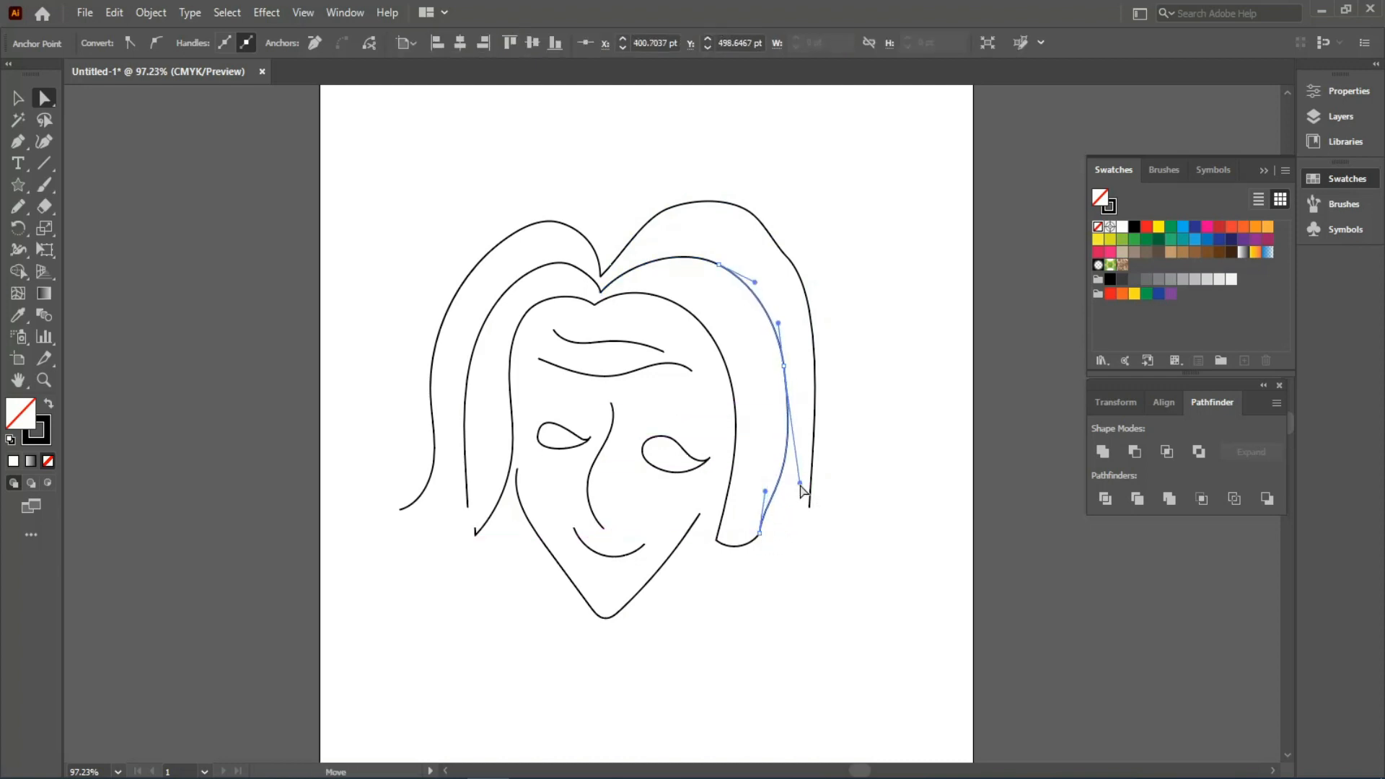
left_click_drag(473, 531, 436, 538)
left_click_drag(466, 487, 474, 521)
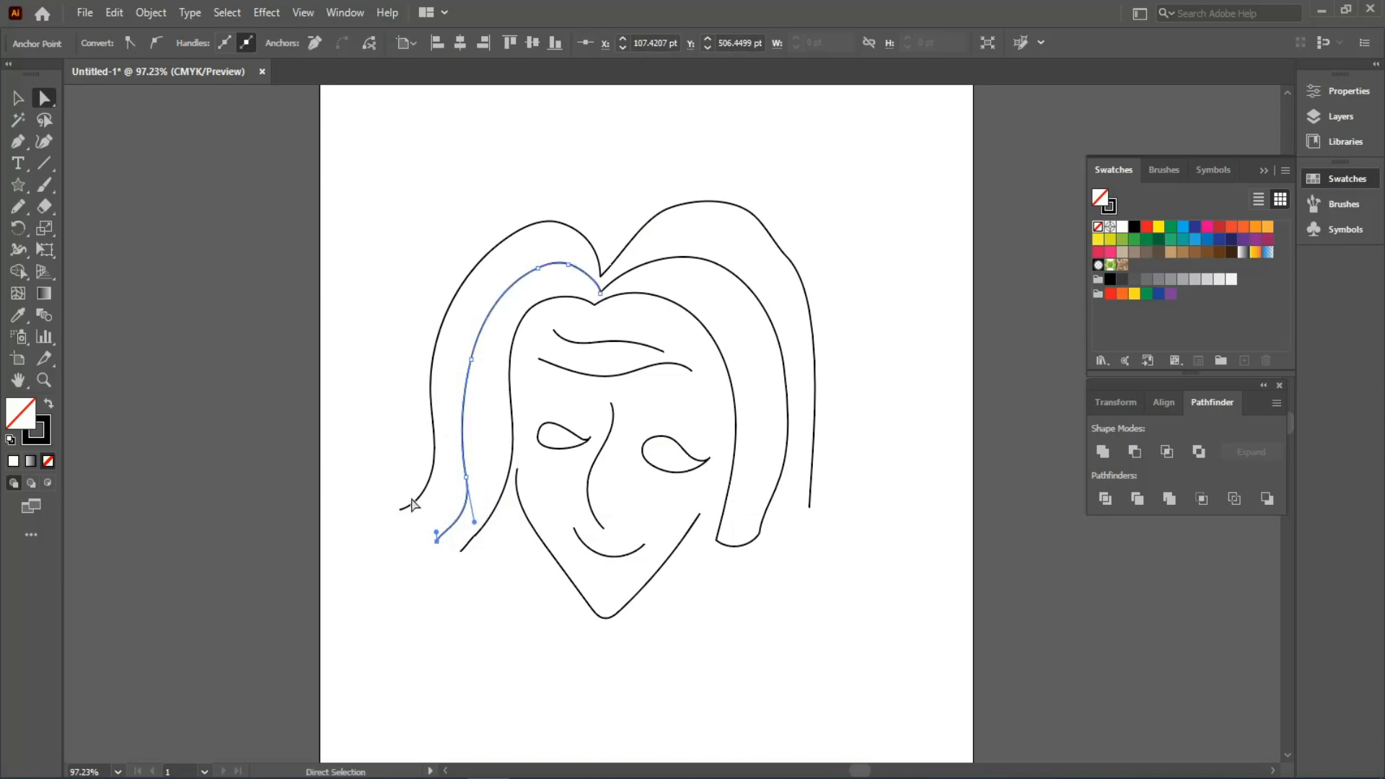
- Adjust the chin outline's ends and pull the chin point down to sharpen it
left_click(519, 482)
left_click_drag(517, 473, 511, 459)
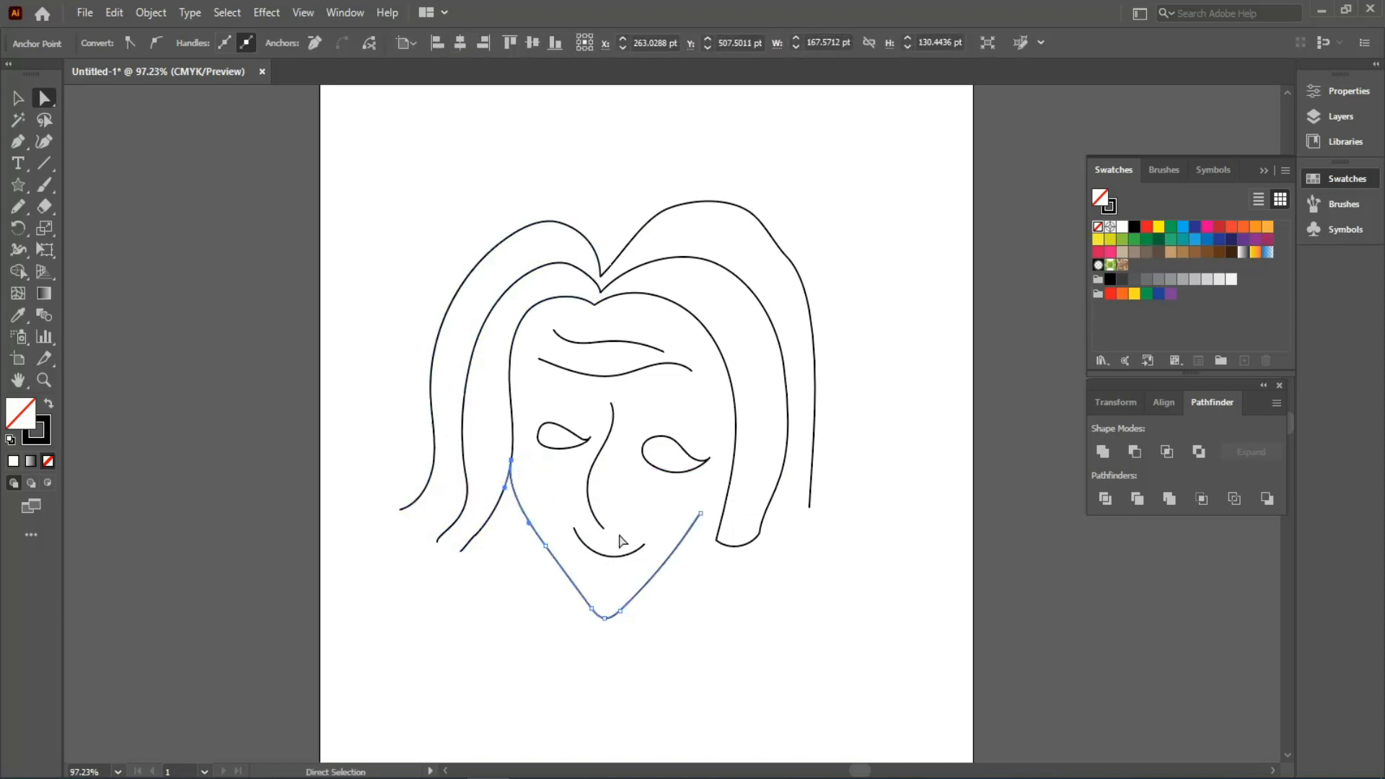
left_click_drag(719, 504, 725, 499)
left_click_drag(620, 610, 609, 618)
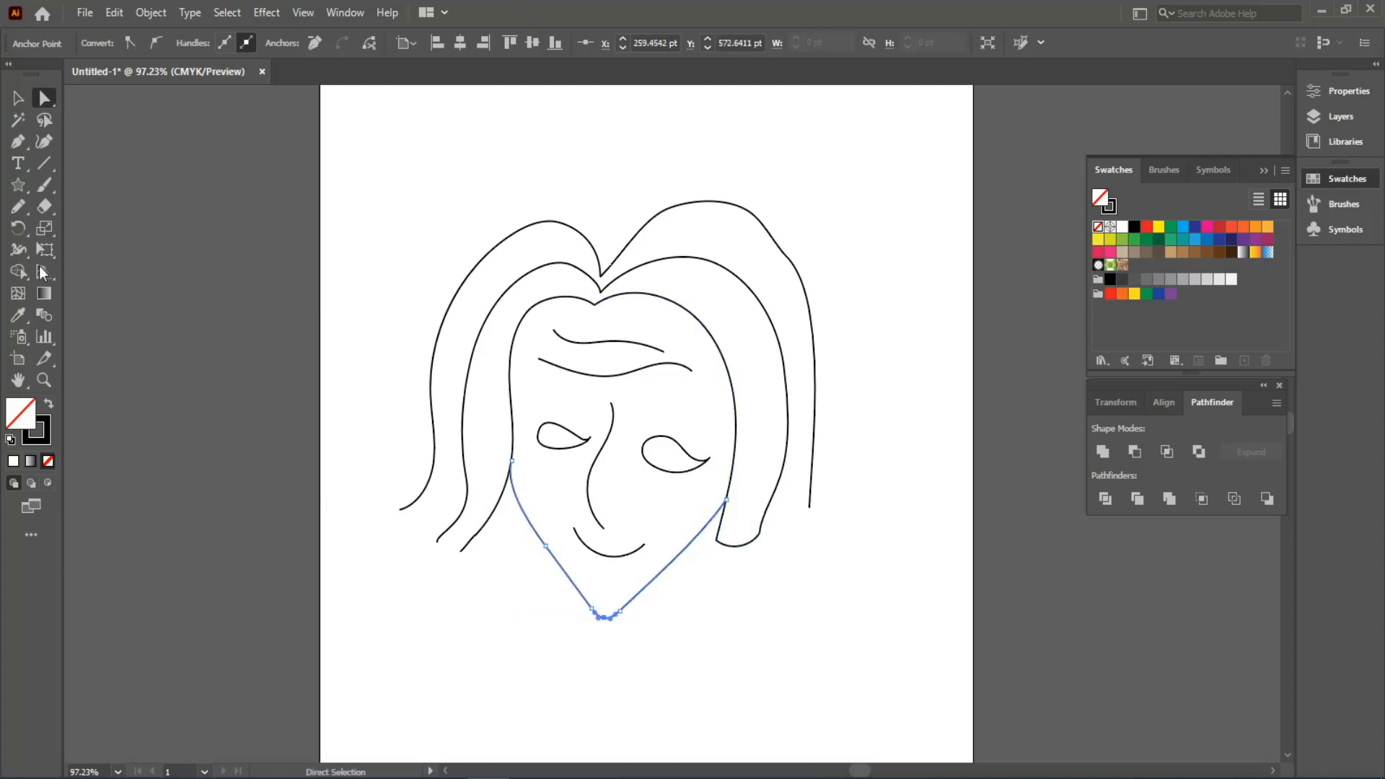
- Thicken the outer left, inner left, outer right and inner right hair strands with the Width tool
left_click(18, 251)
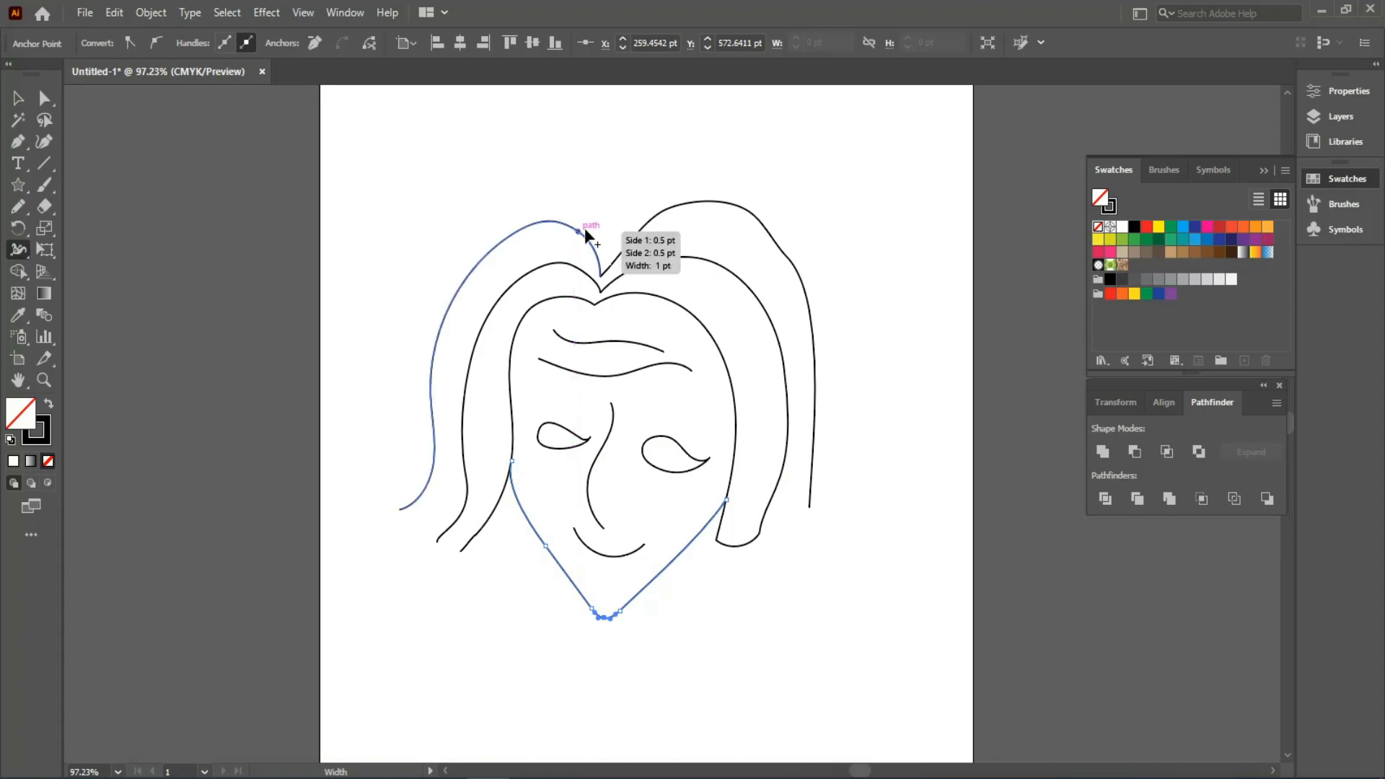
mouse_move(584, 228)
left_mouse_down()
mouse_move(575, 261)
mouse_move(566, 254)
left_mouse_up()
left_click_drag(670, 206, 675, 222)
left_click_drag(674, 258, 664, 285)
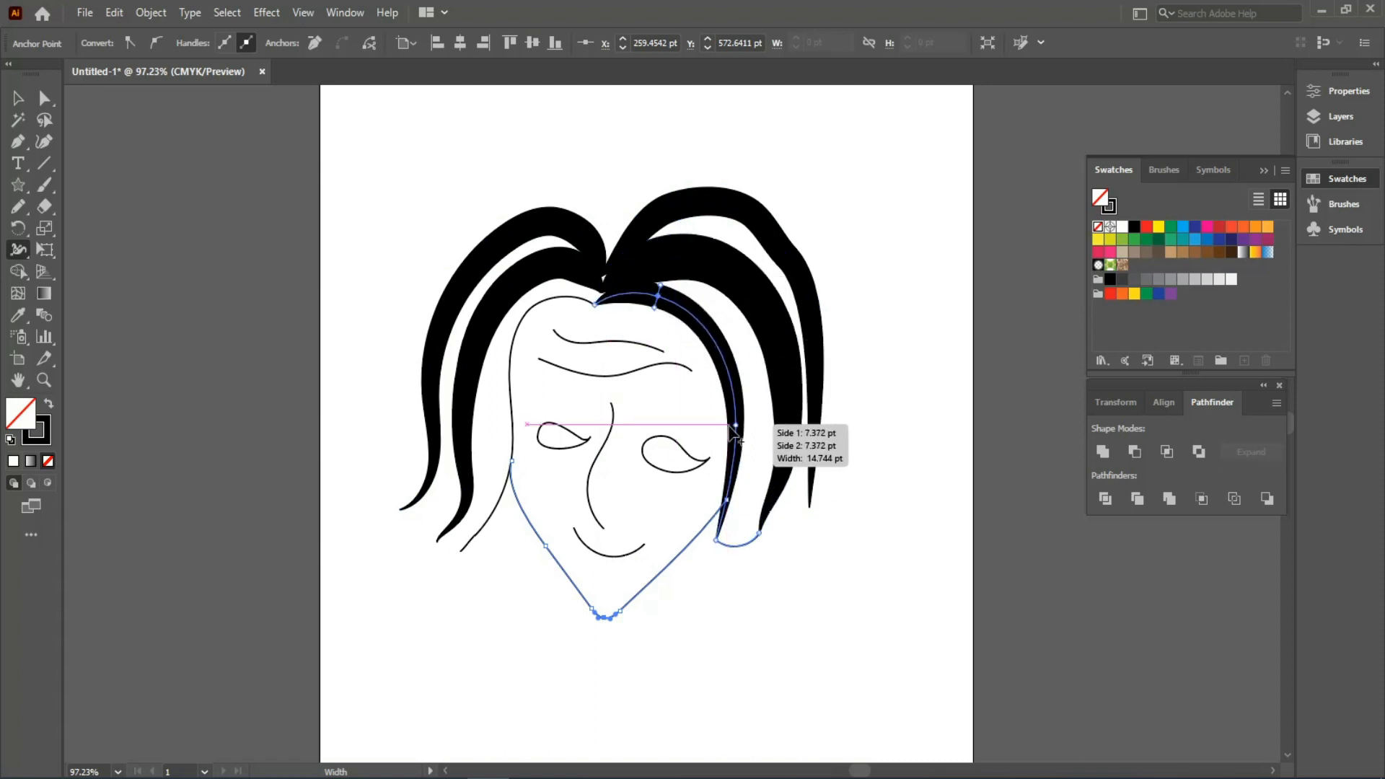
key("ctrl+z")
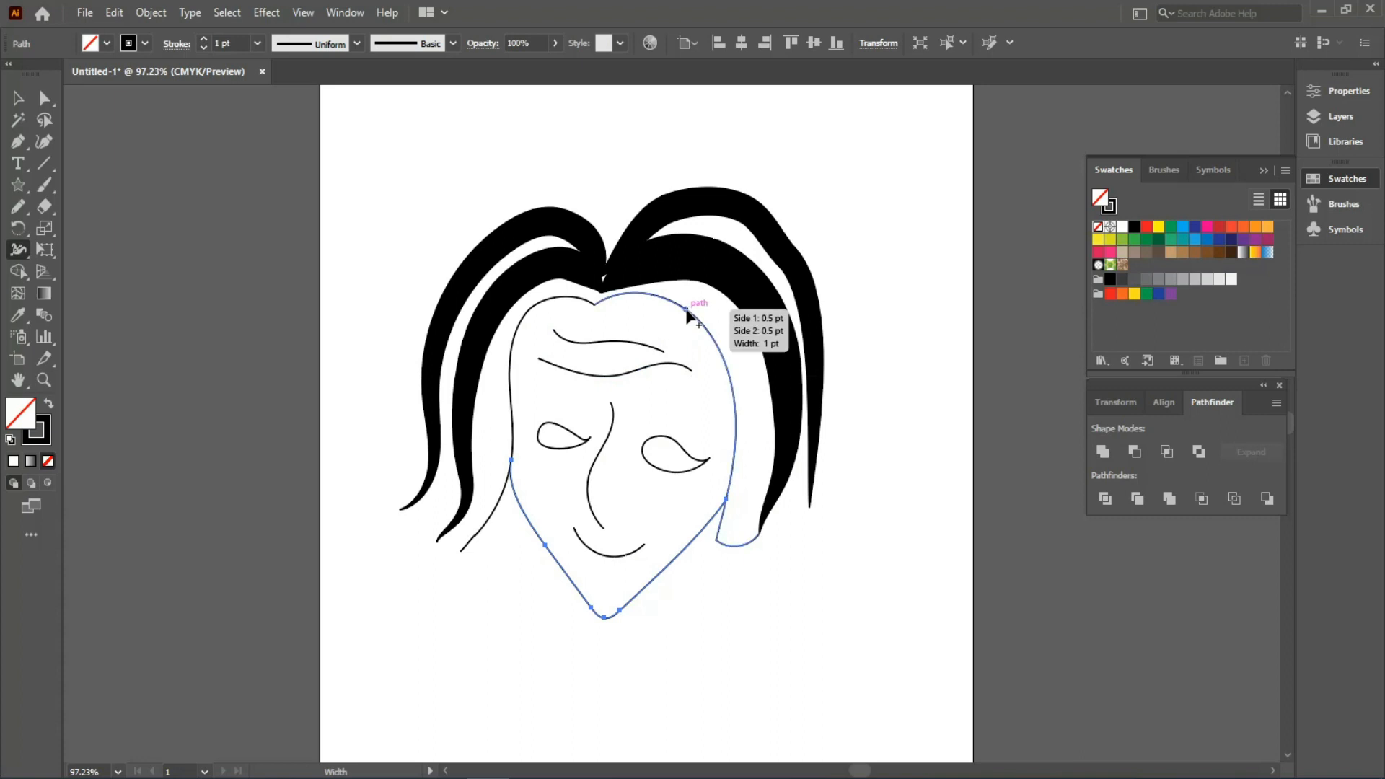
left_click_drag(692, 309, 725, 306)
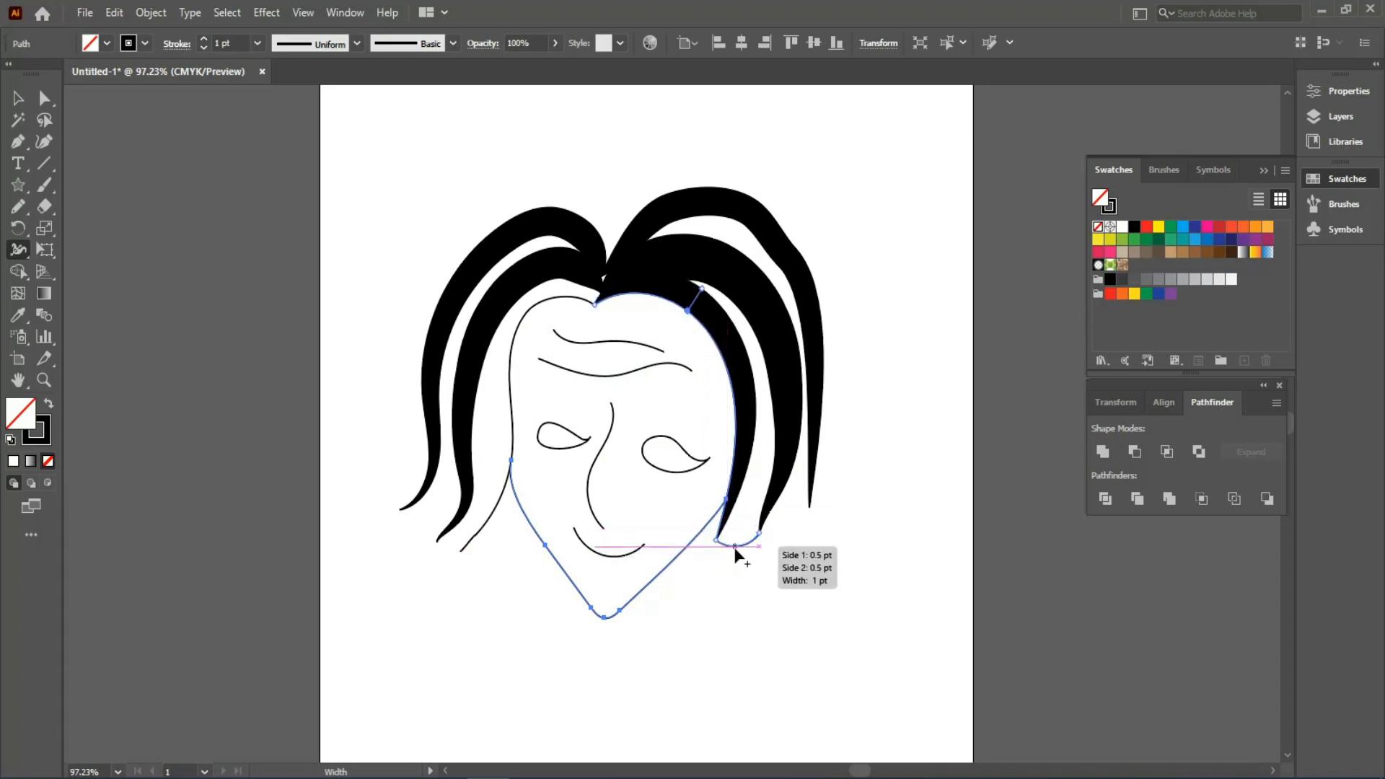
- Widen the right strand's bottom tip and the left path's top, and thicken the chin's left side
left_click_drag(734, 547, 739, 527)
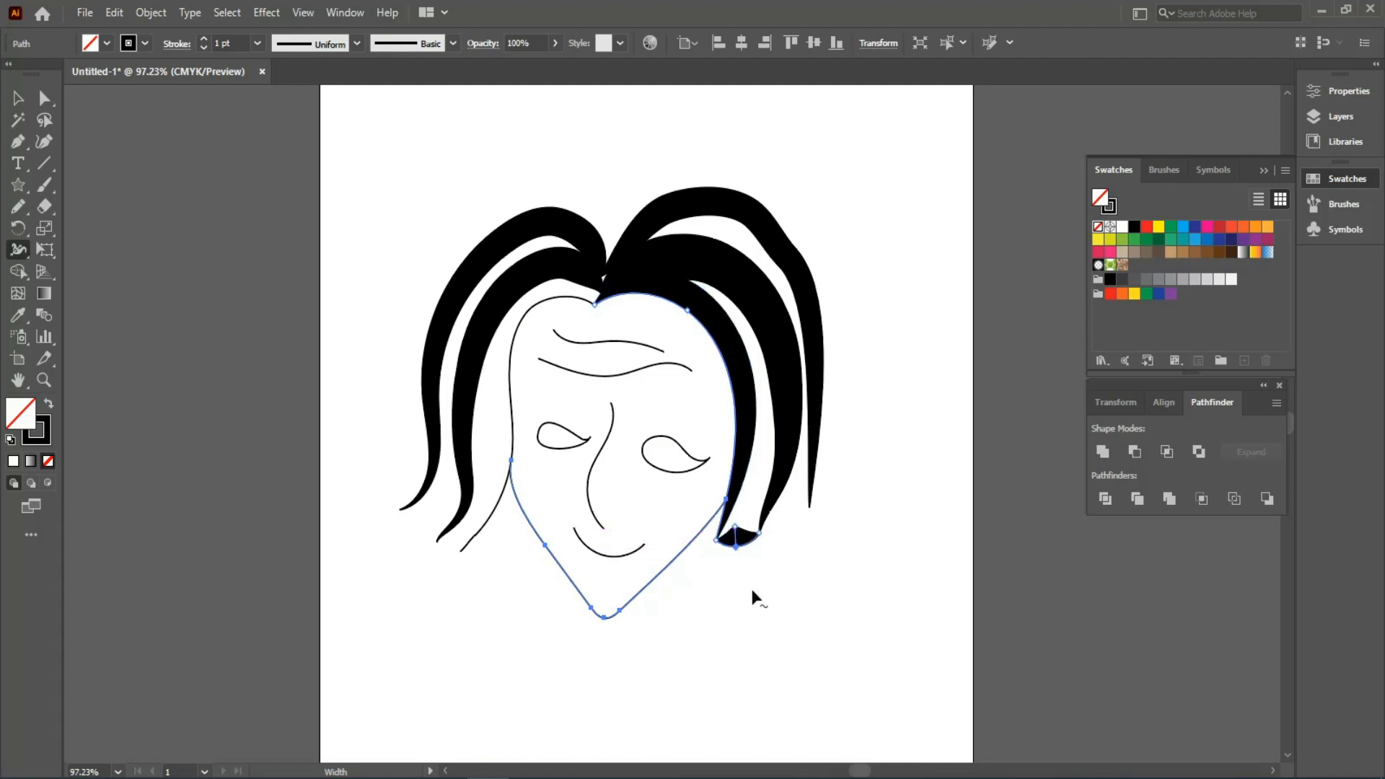
key("ctrl+z")
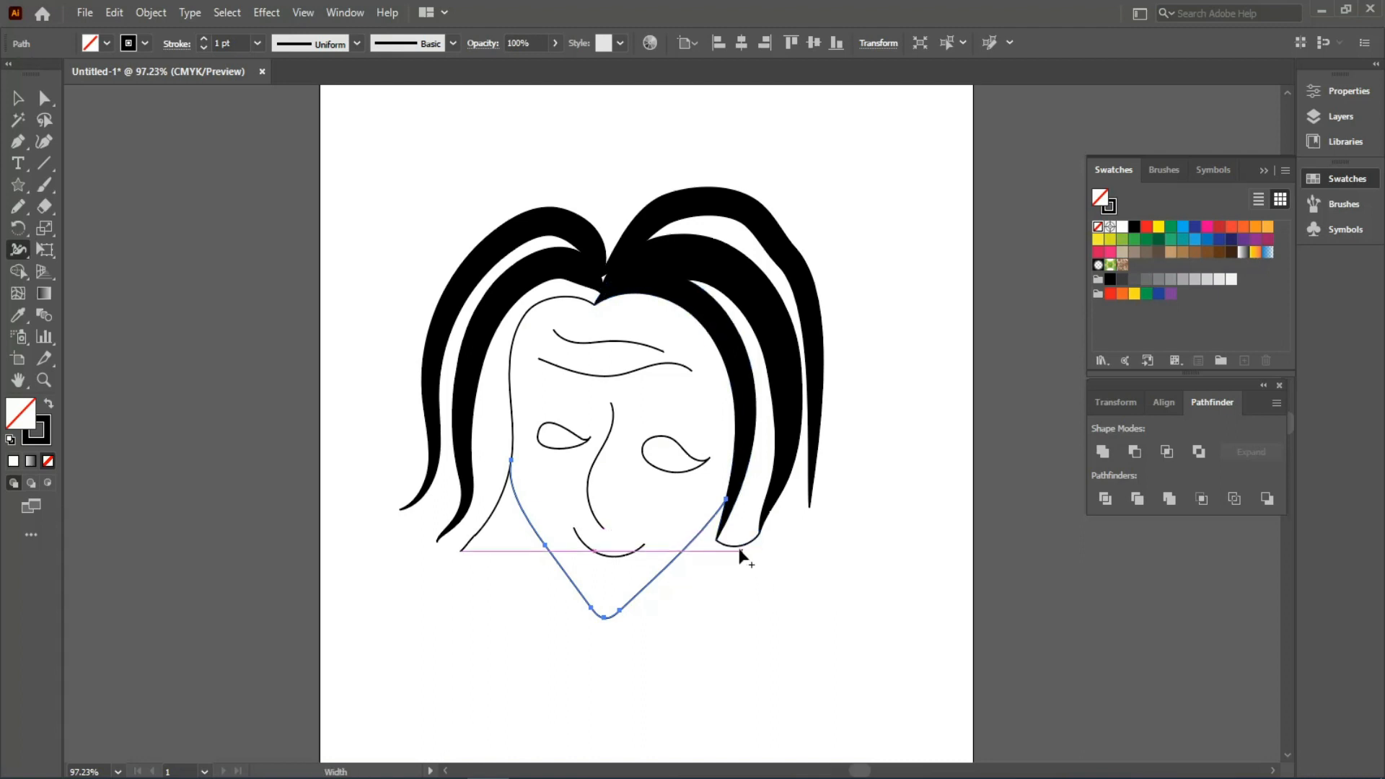
left_click_drag(738, 559, 739, 549)
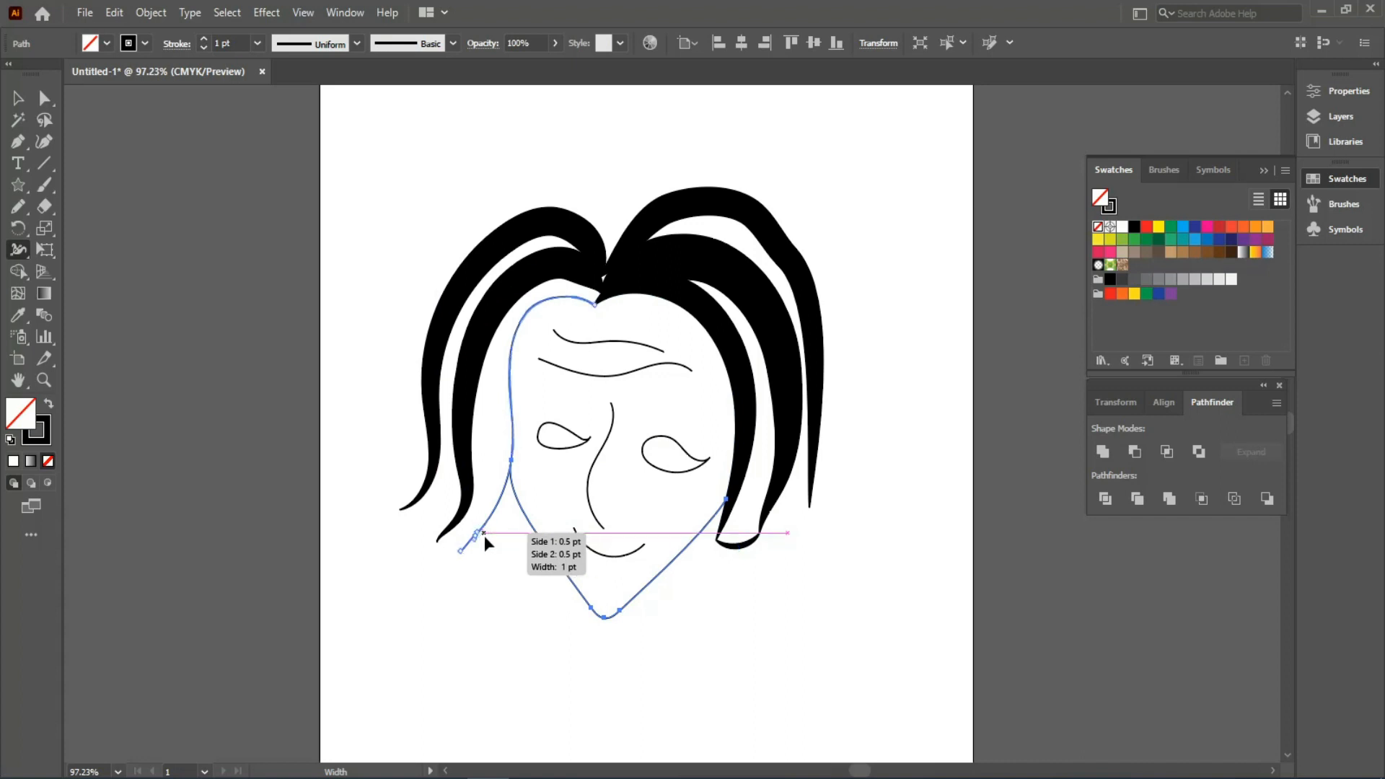
left_click_drag(483, 535, 461, 520)
key("ctrl+z")
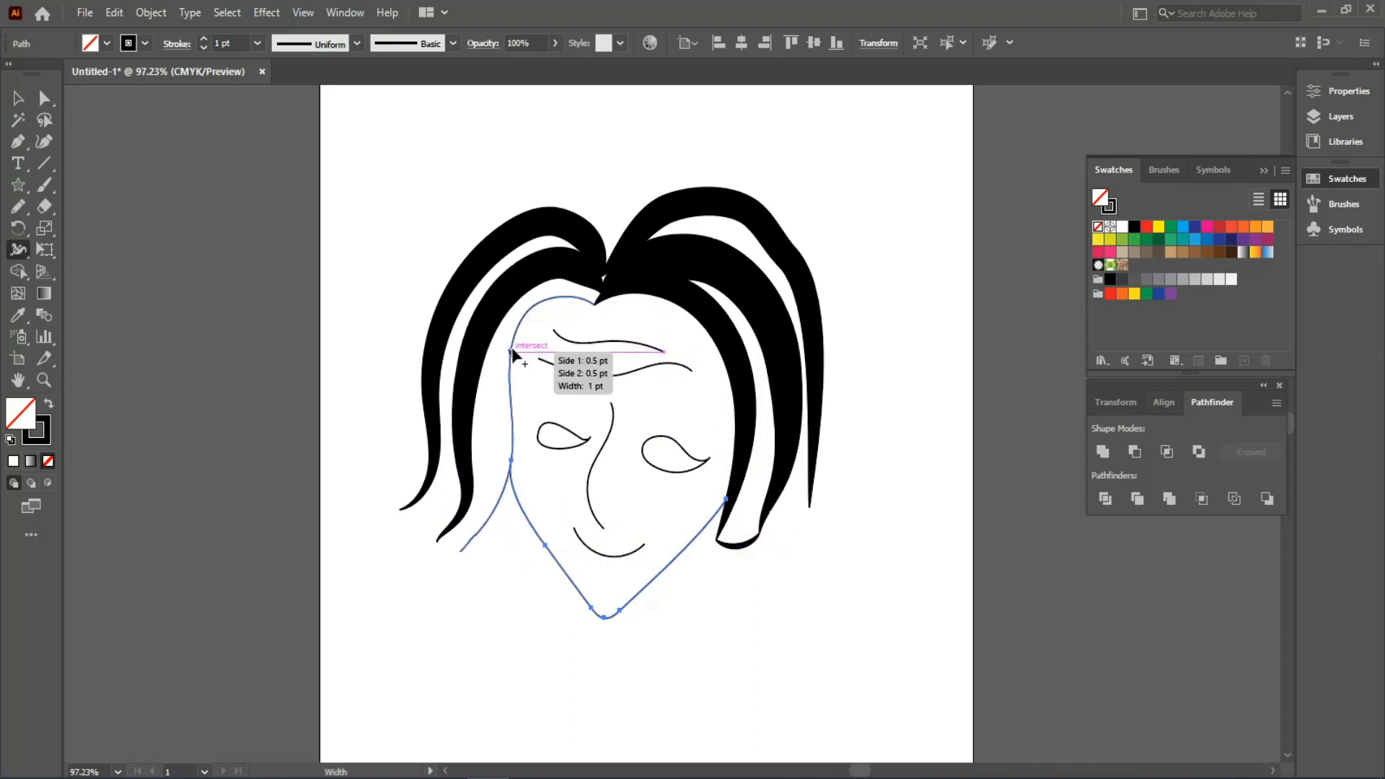
left_click_drag(528, 310, 513, 311)
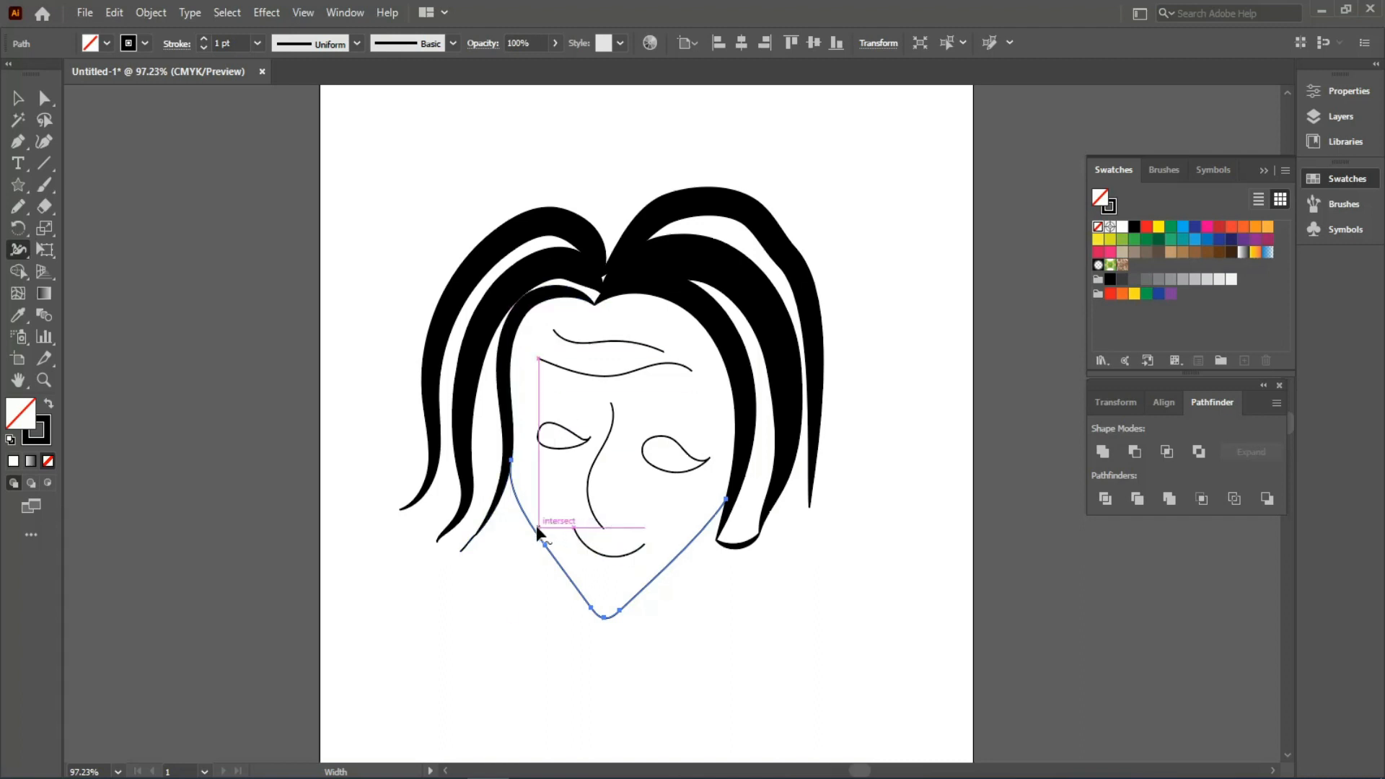
left_click_drag(510, 483, 523, 487)
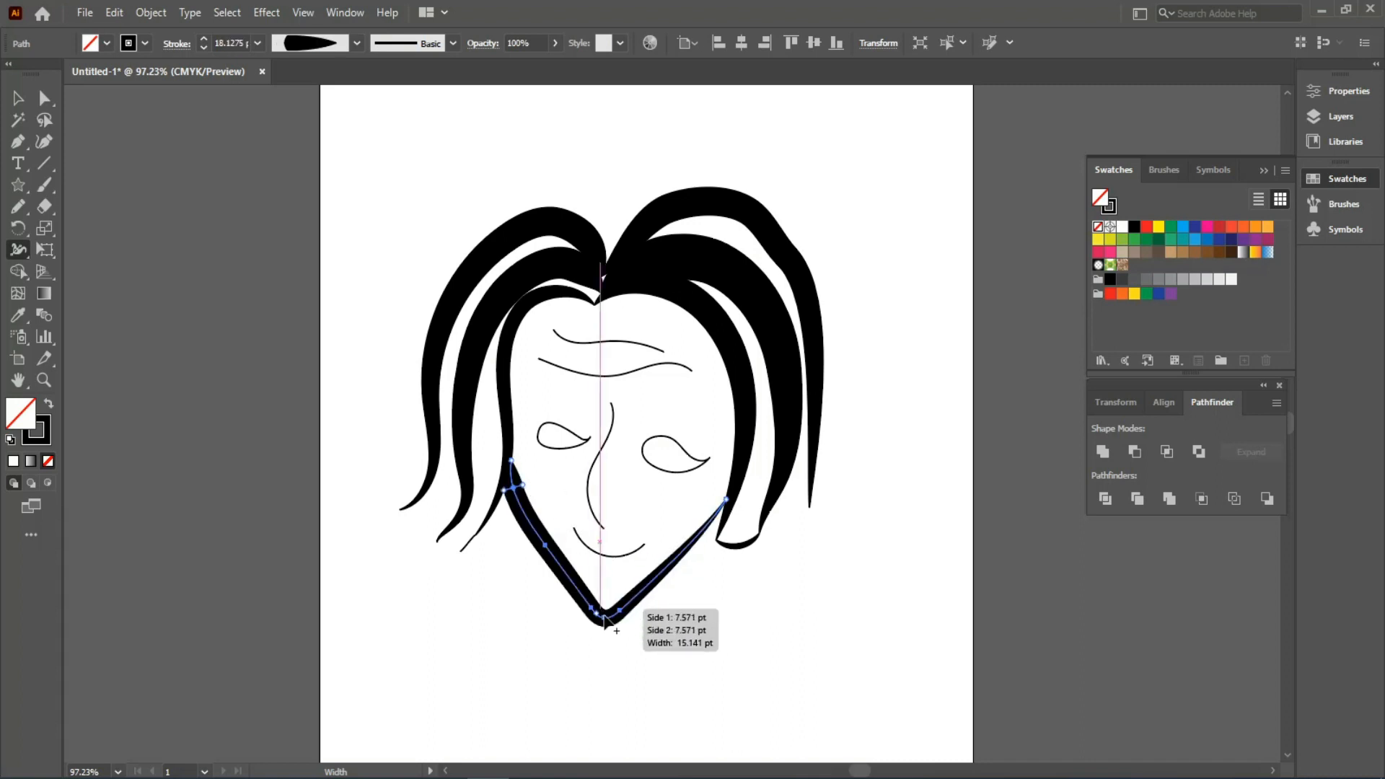
scroll(604, 615, "up", 2)
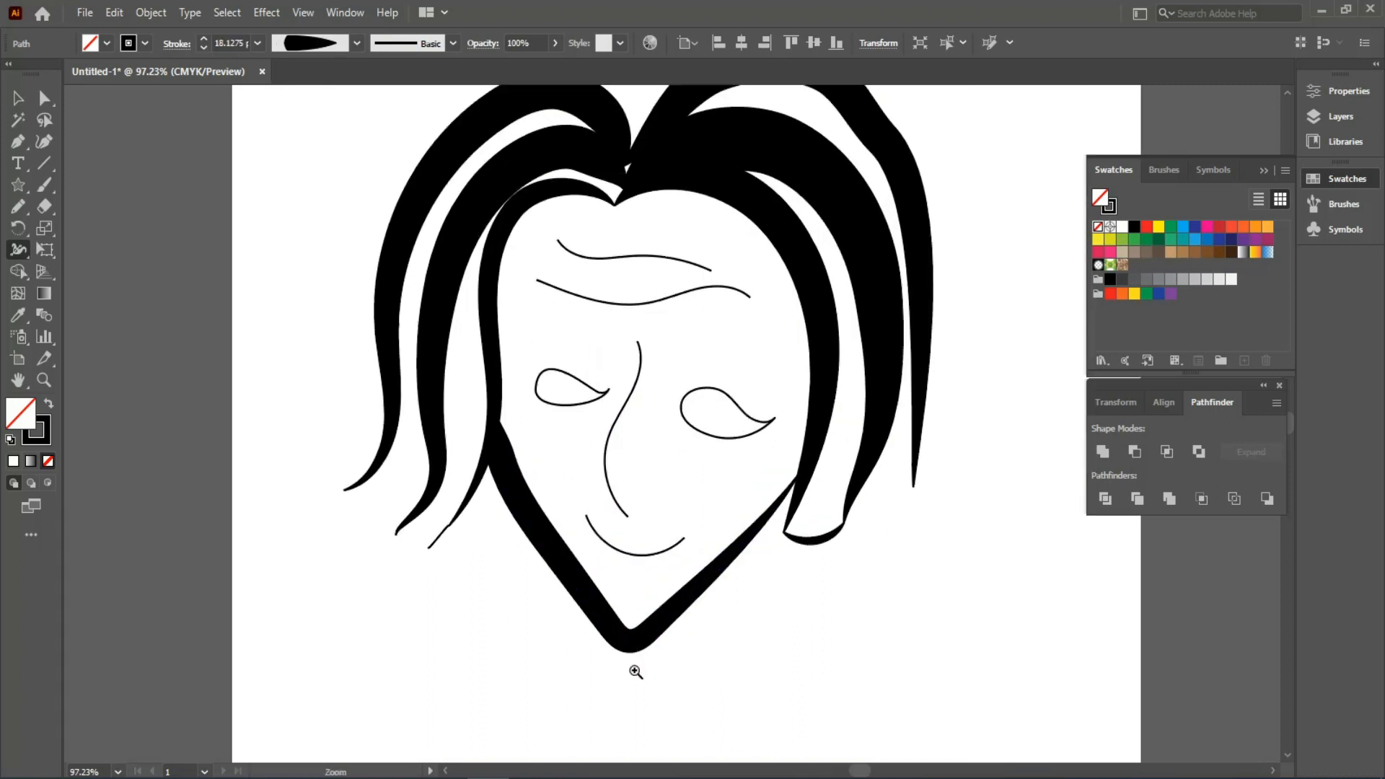
- Reshape the jaw stroke widths, thinning the left side and widening the right side
left_click_drag(608, 592, 599, 599)
mouse_move(550, 515)
left_mouse_down()
mouse_move(509, 456)
mouse_move(501, 414)
mouse_move(503, 429)
left_mouse_up()
mouse_move(805, 543)
left_mouse_down()
mouse_move(809, 556)
mouse_move(745, 606)
mouse_move(750, 595)
left_mouse_up()
mouse_move(799, 541)
left_mouse_down()
mouse_move(791, 556)
mouse_move(817, 537)
mouse_move(789, 533)
mouse_move(789, 550)
mouse_move(782, 476)
mouse_move(779, 557)
left_mouse_up()
key("ctrl+z")
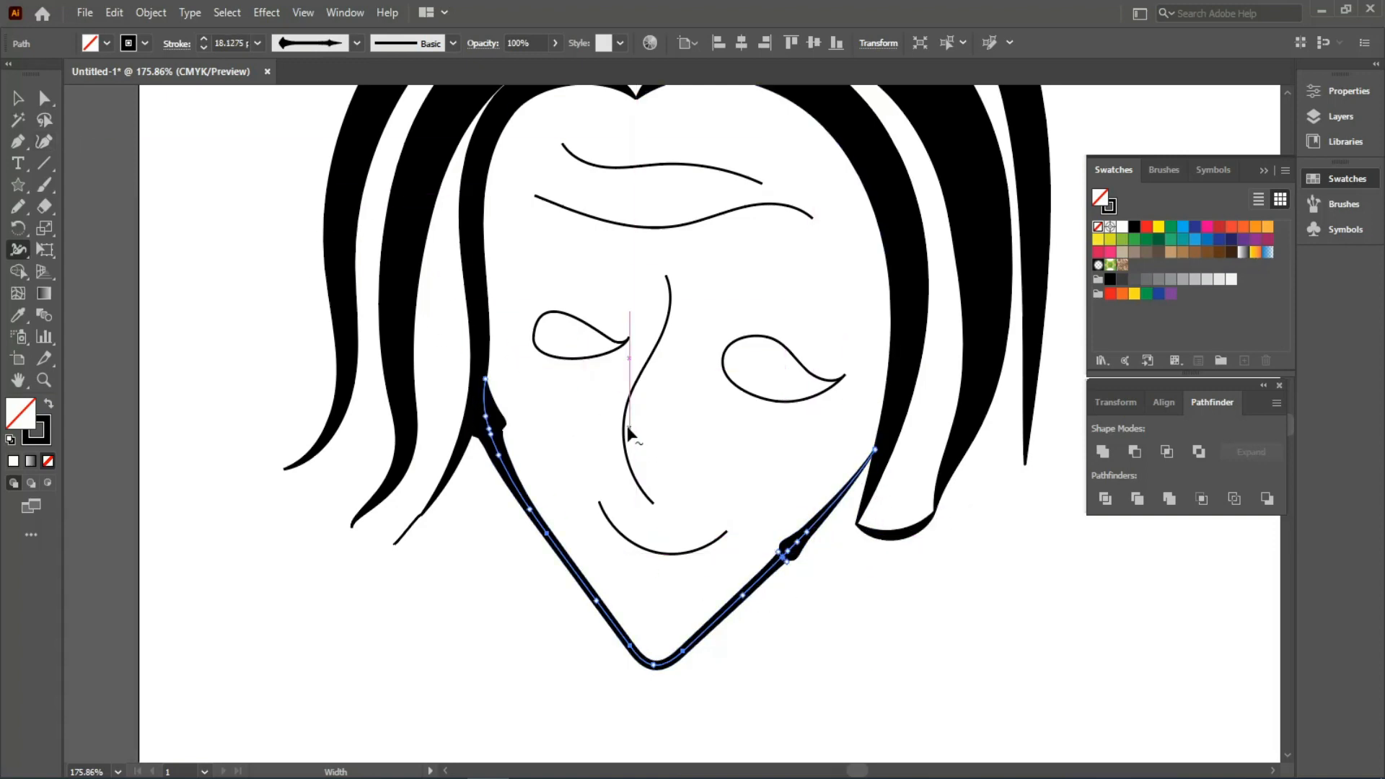
- Thicken the nose, mouth, both eyes and both eyebrows into tapered strokes, then fit the artboard
left_click_drag(624, 425, 647, 489)
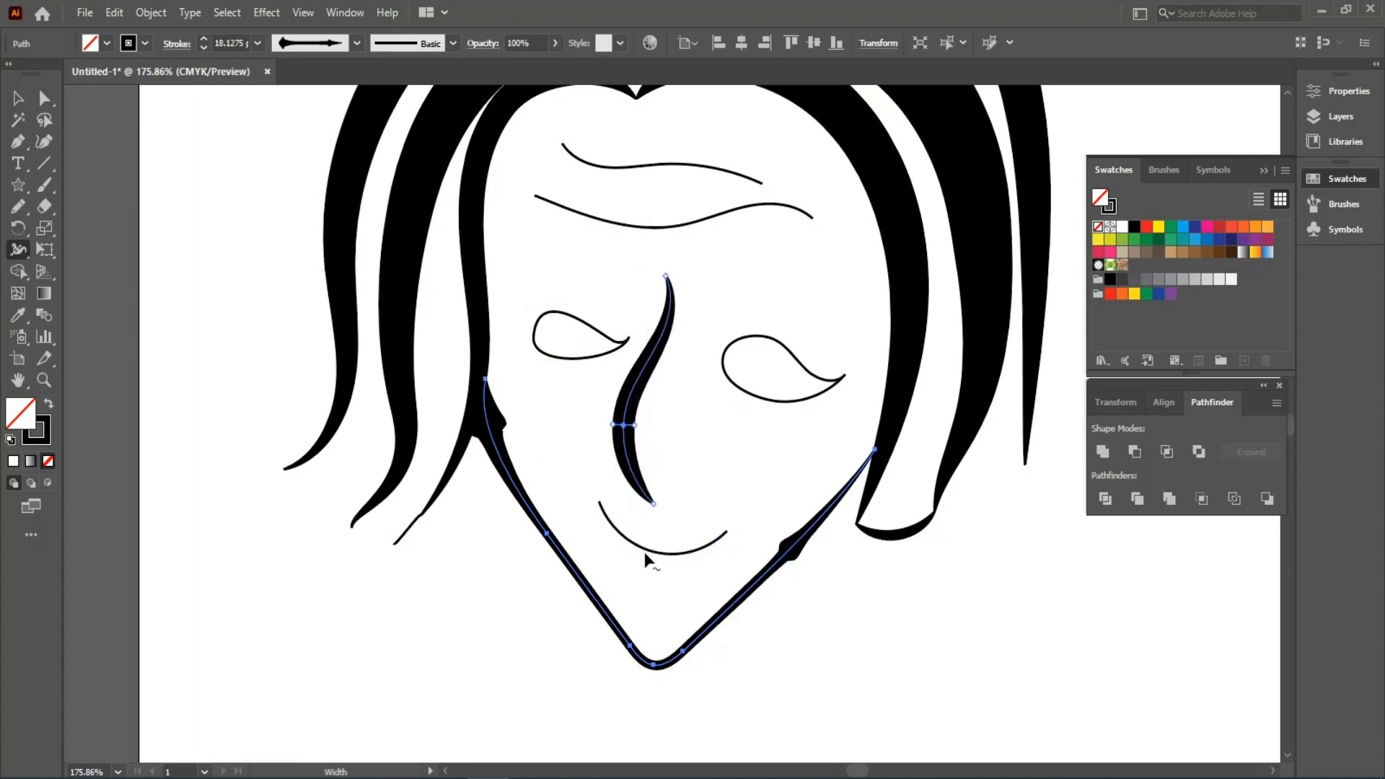
left_click_drag(643, 551, 641, 570)
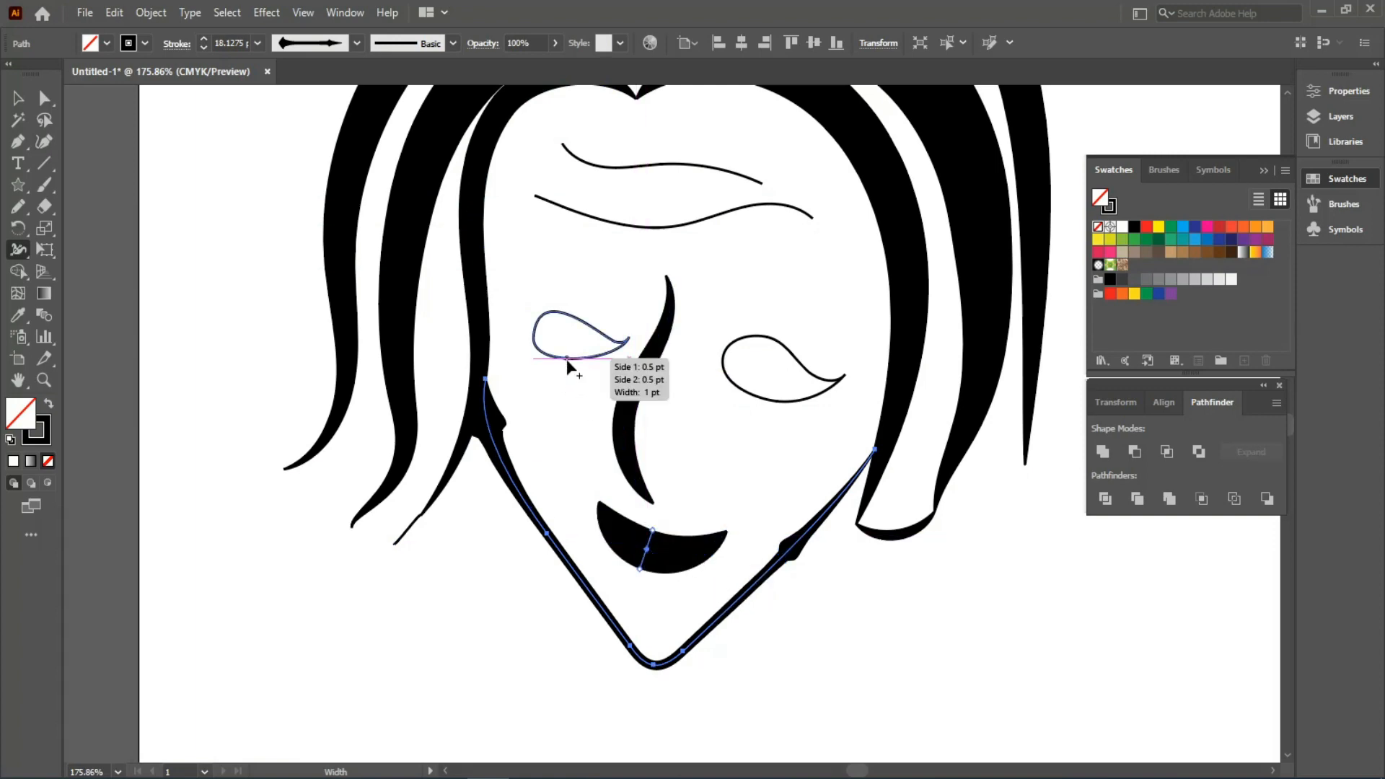
mouse_move(567, 353)
left_mouse_down()
mouse_move(574, 363)
mouse_move(575, 341)
left_mouse_up()
left_click_drag(740, 386, 742, 389)
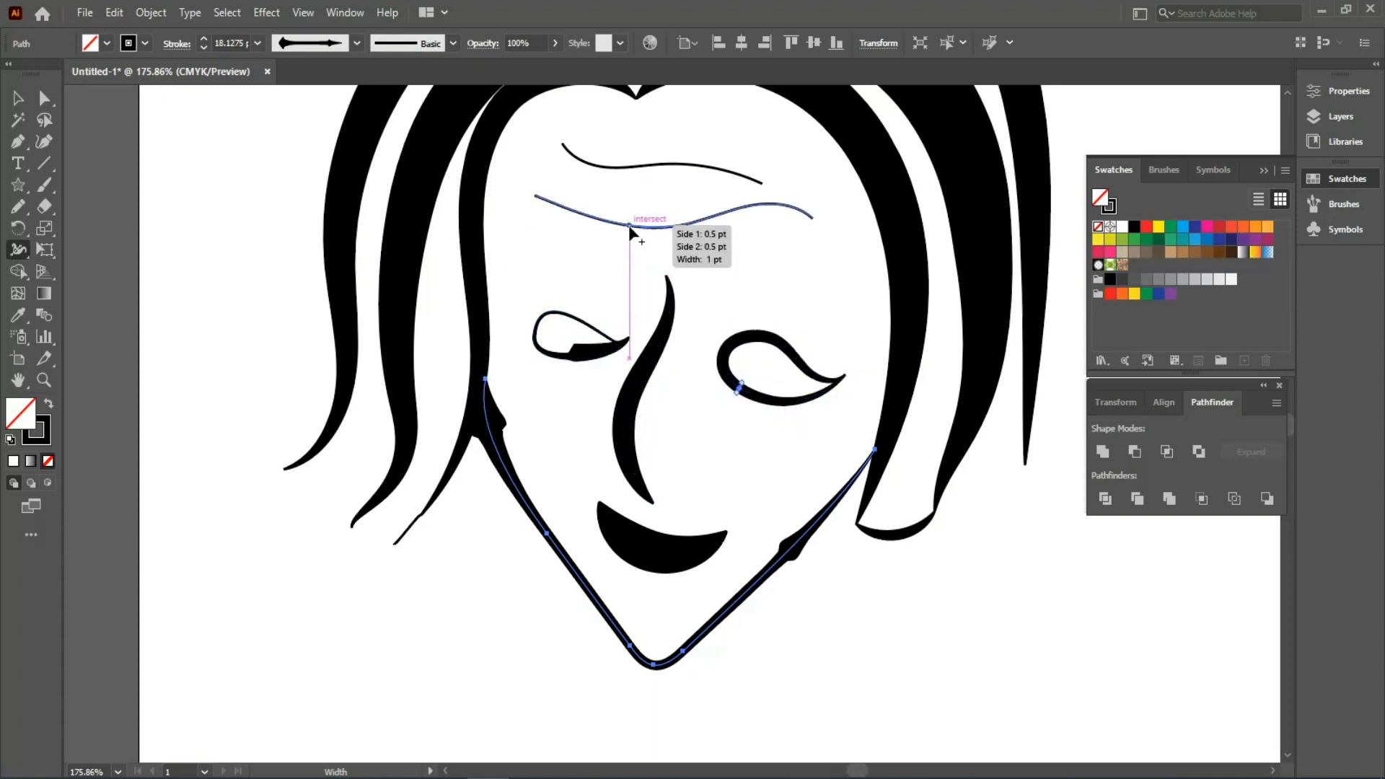
left_click_drag(630, 227, 631, 239)
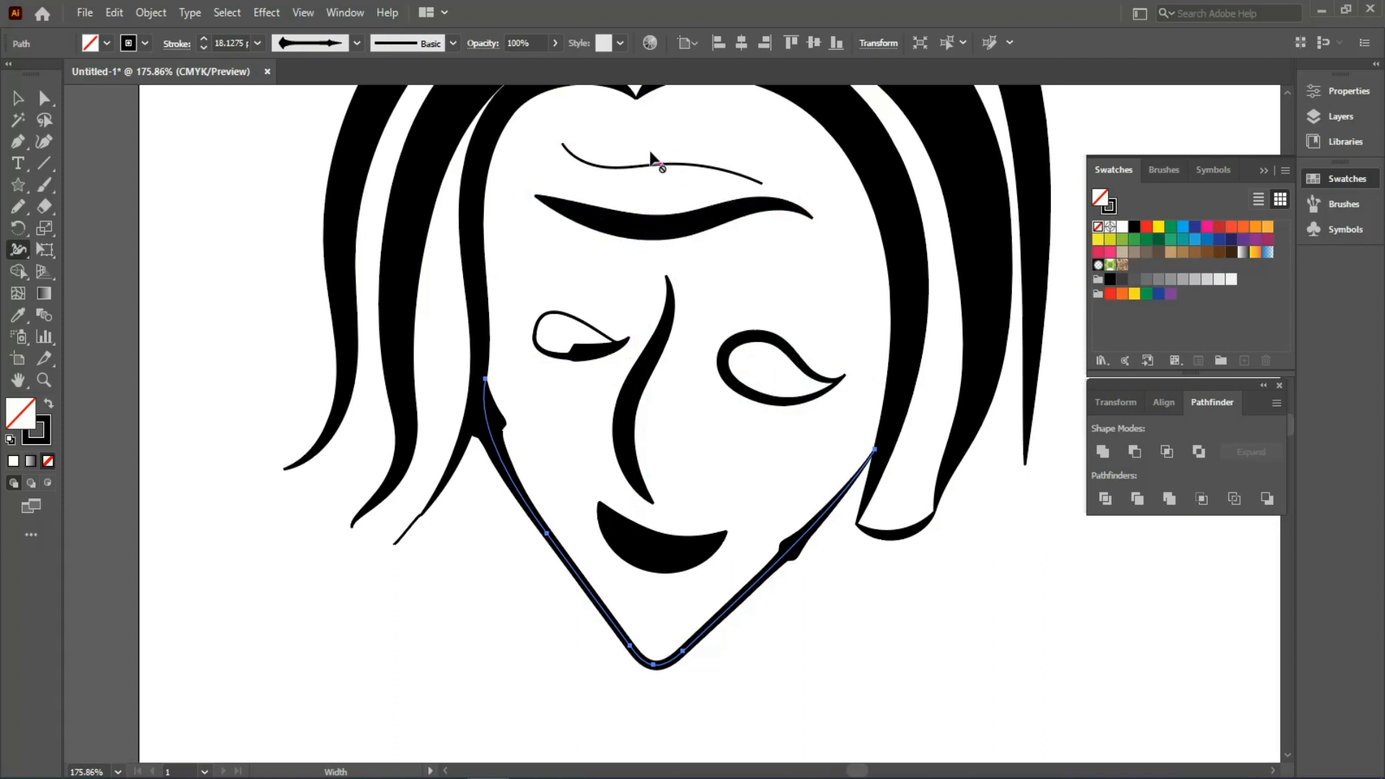
left_click_drag(651, 161, 644, 148)
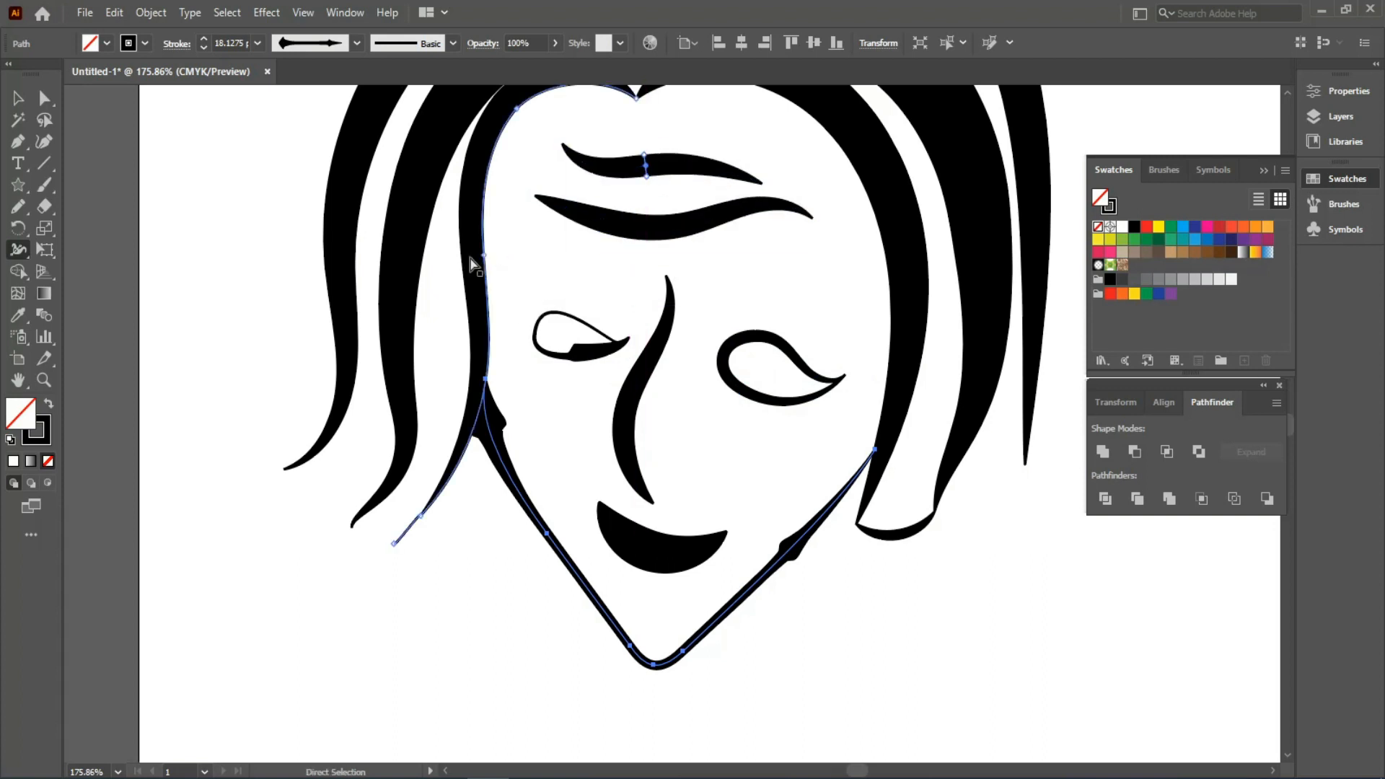
key("ctrl+0")
left_click(20, 100)
left_click(415, 416)
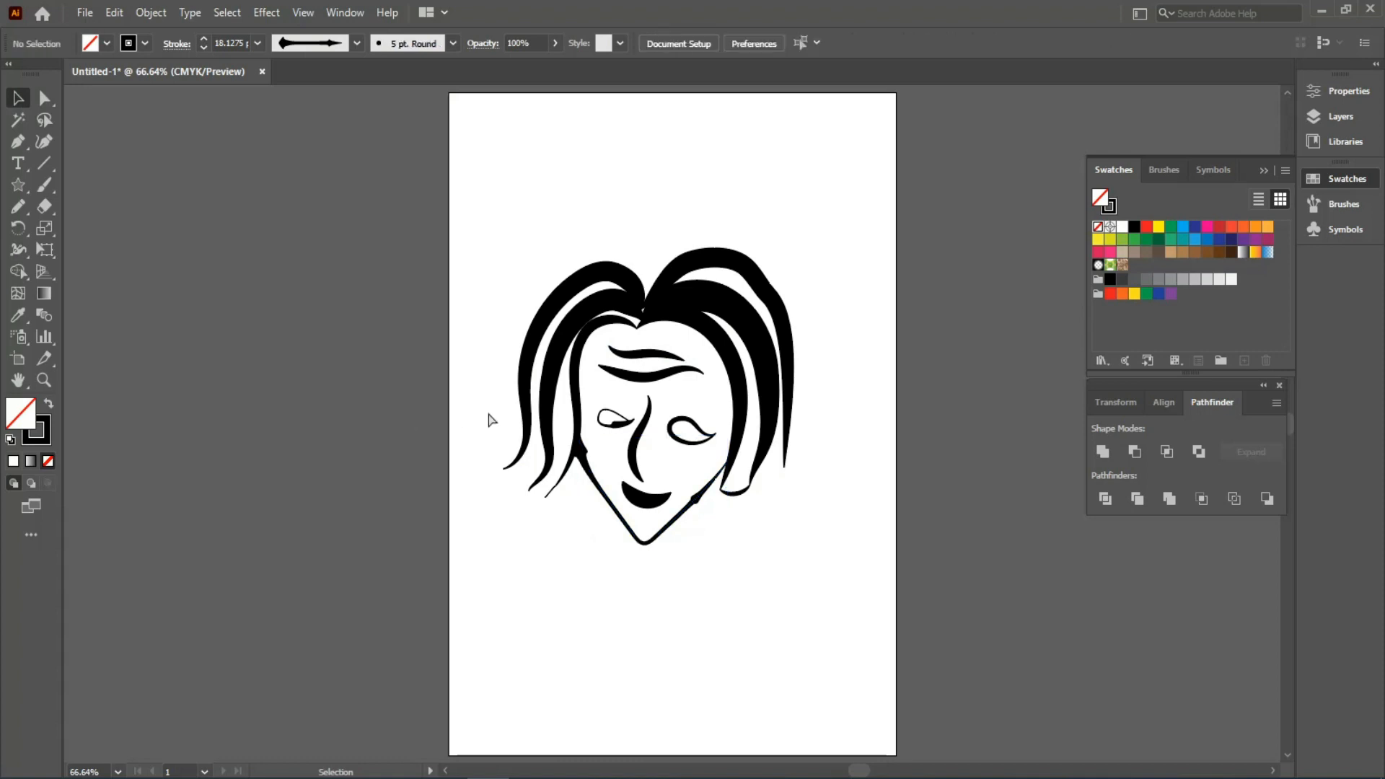
left_click_drag(389, 203, 520, 316)
left_click_drag(613, 503, 369, 386)
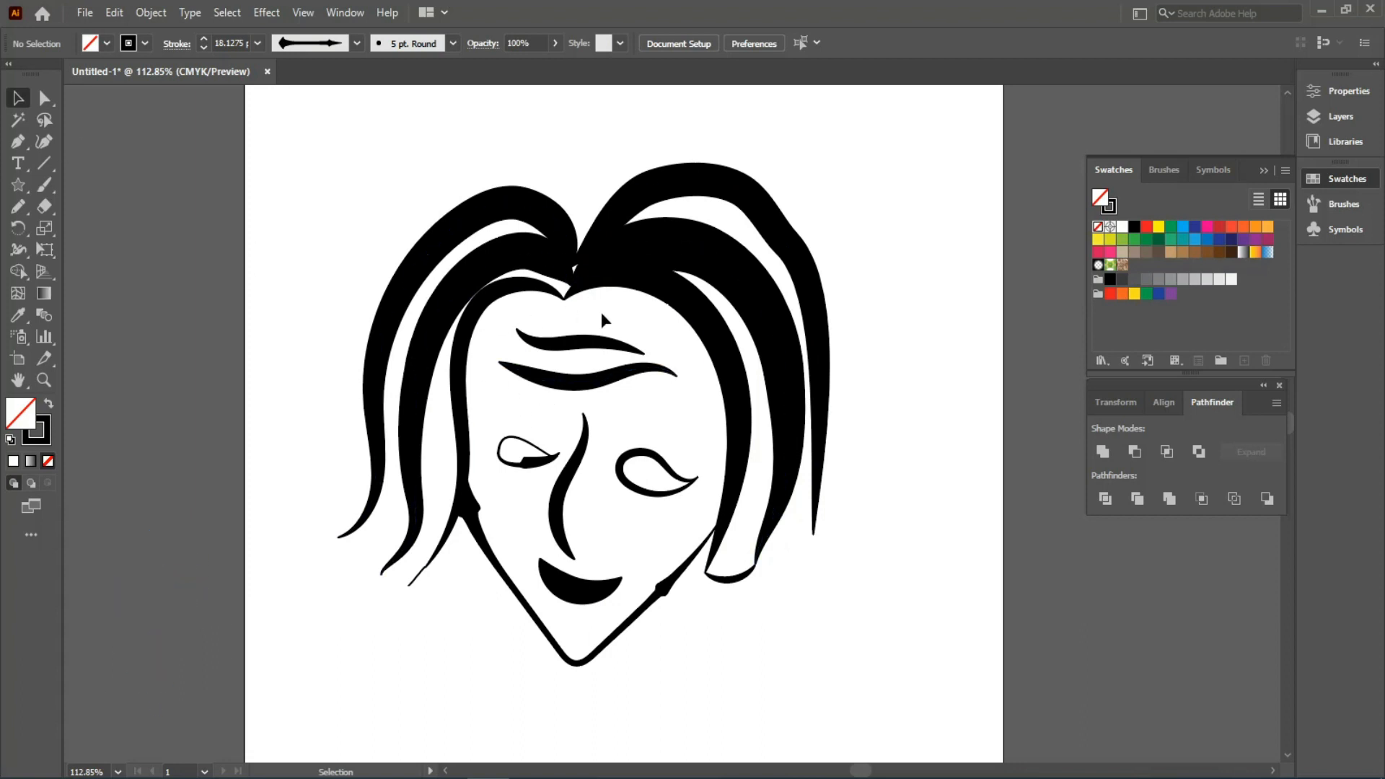
left_click(544, 463)
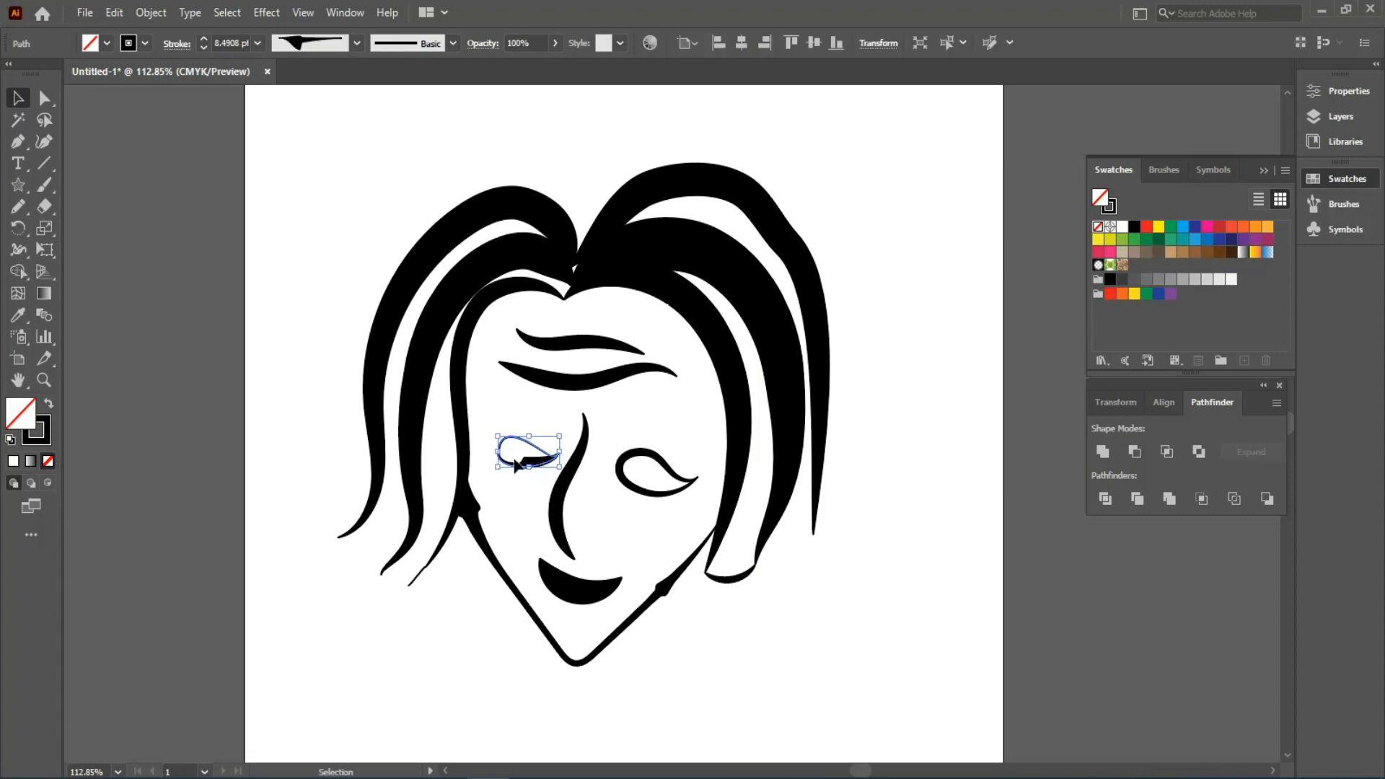
- Zoom in on the eyes and thin the left eye's lower edge and the right eye's left side
left_click_drag(508, 465, 611, 545)
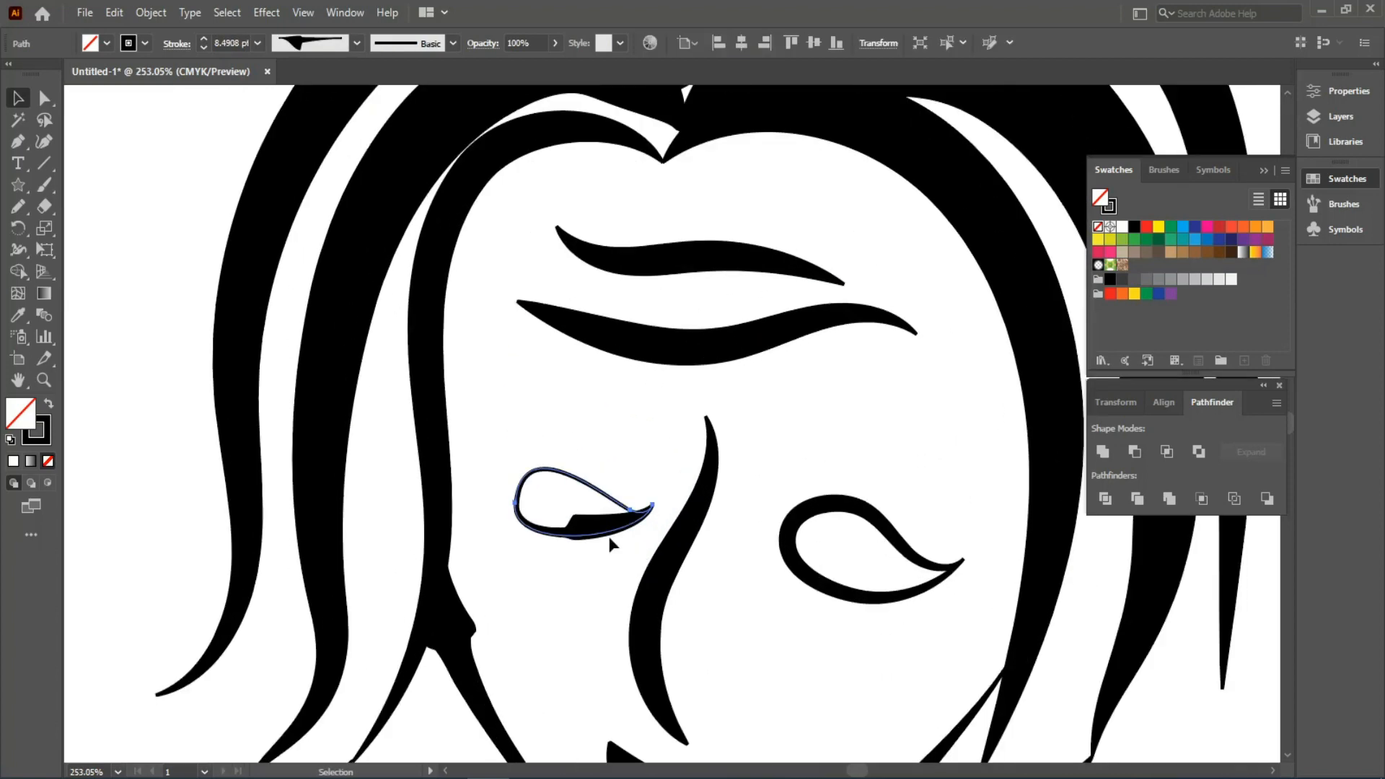
left_click(17, 252)
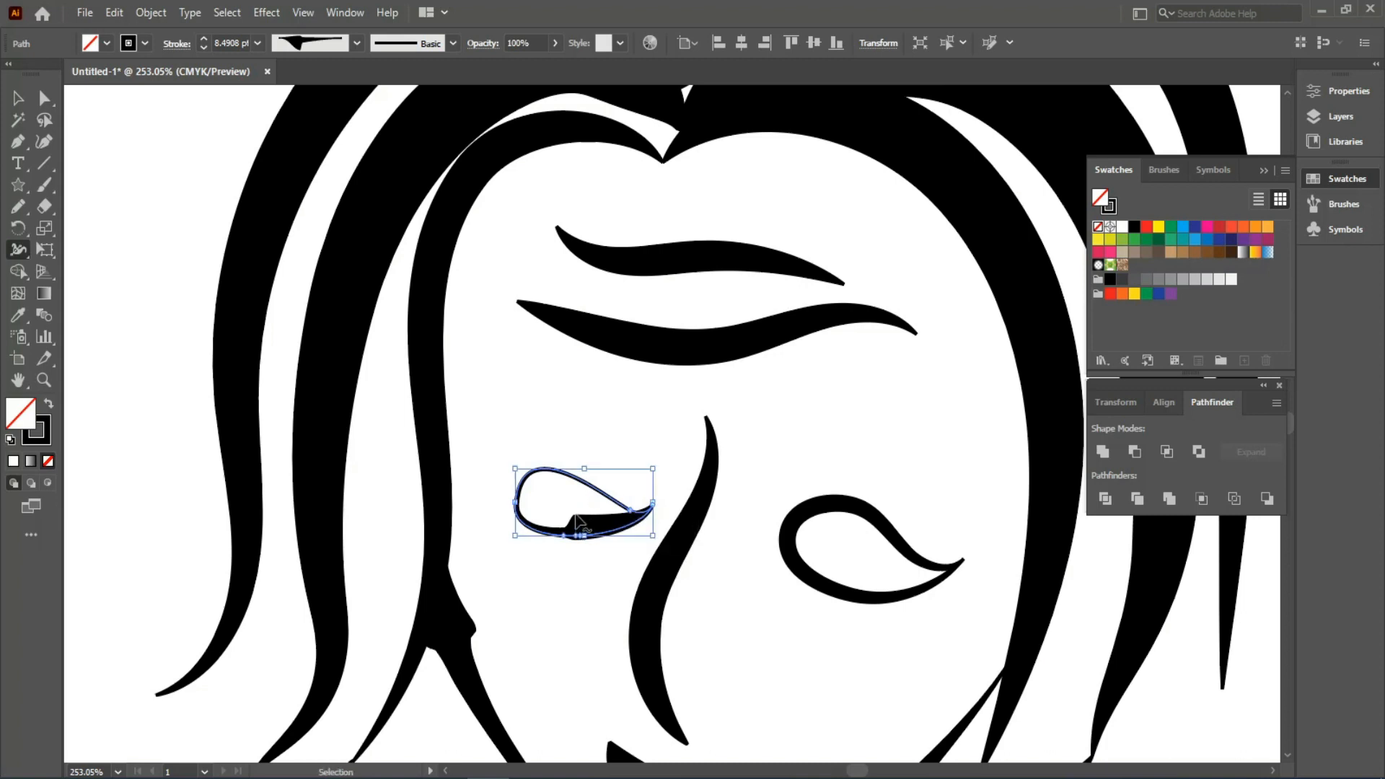
left_click_drag(577, 520, 581, 534)
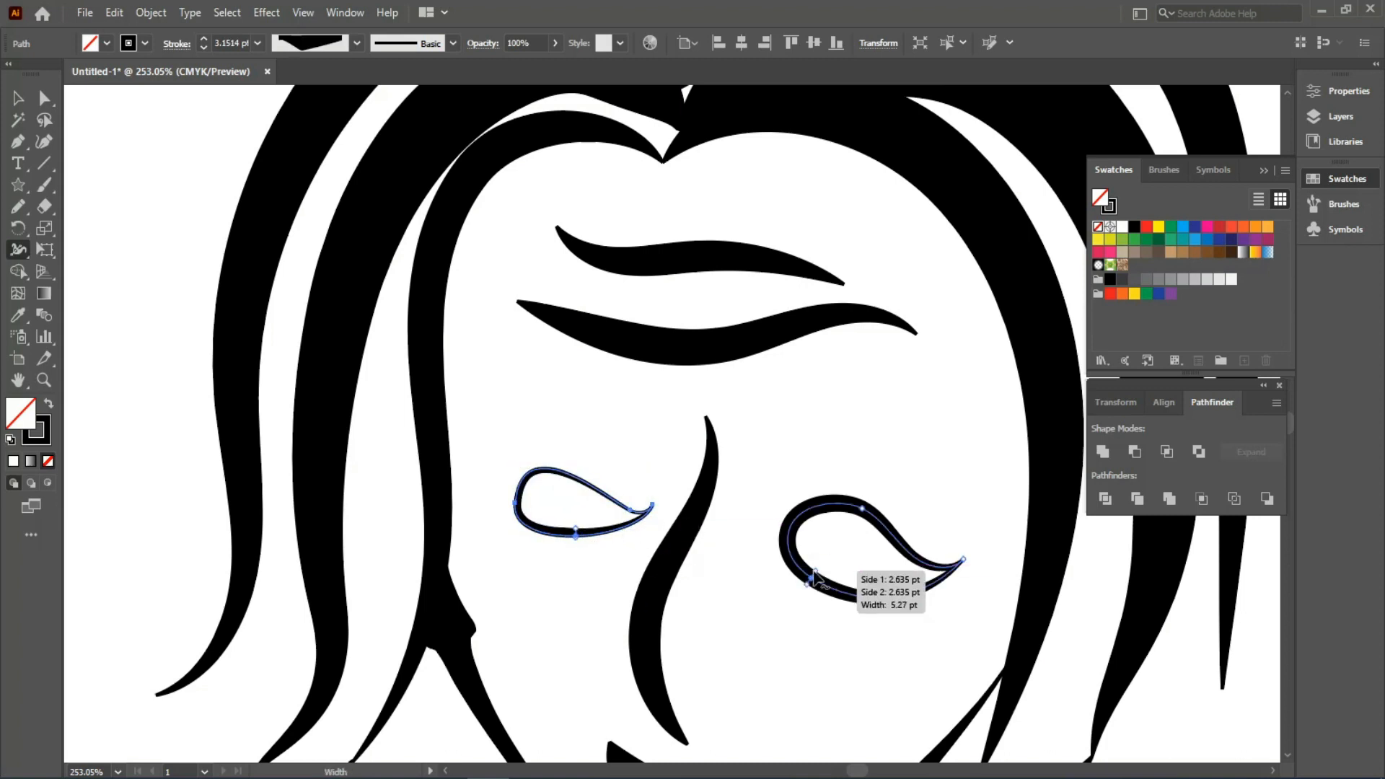
left_click_drag(796, 551, 832, 571)
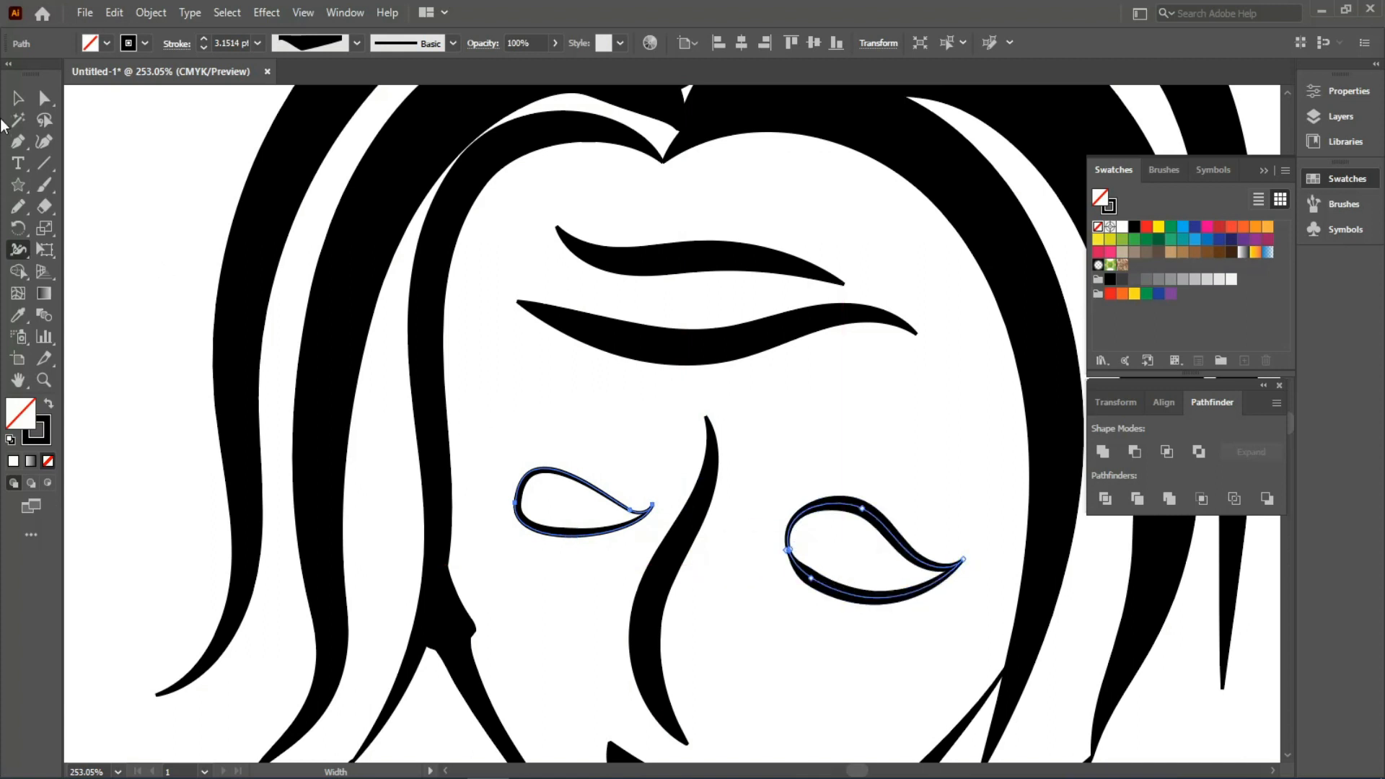
- Deselect the eye paths and zoom out to fit the whole artboard
left_click(22, 108)
key("ctrl+minus")
left_click(285, 333)
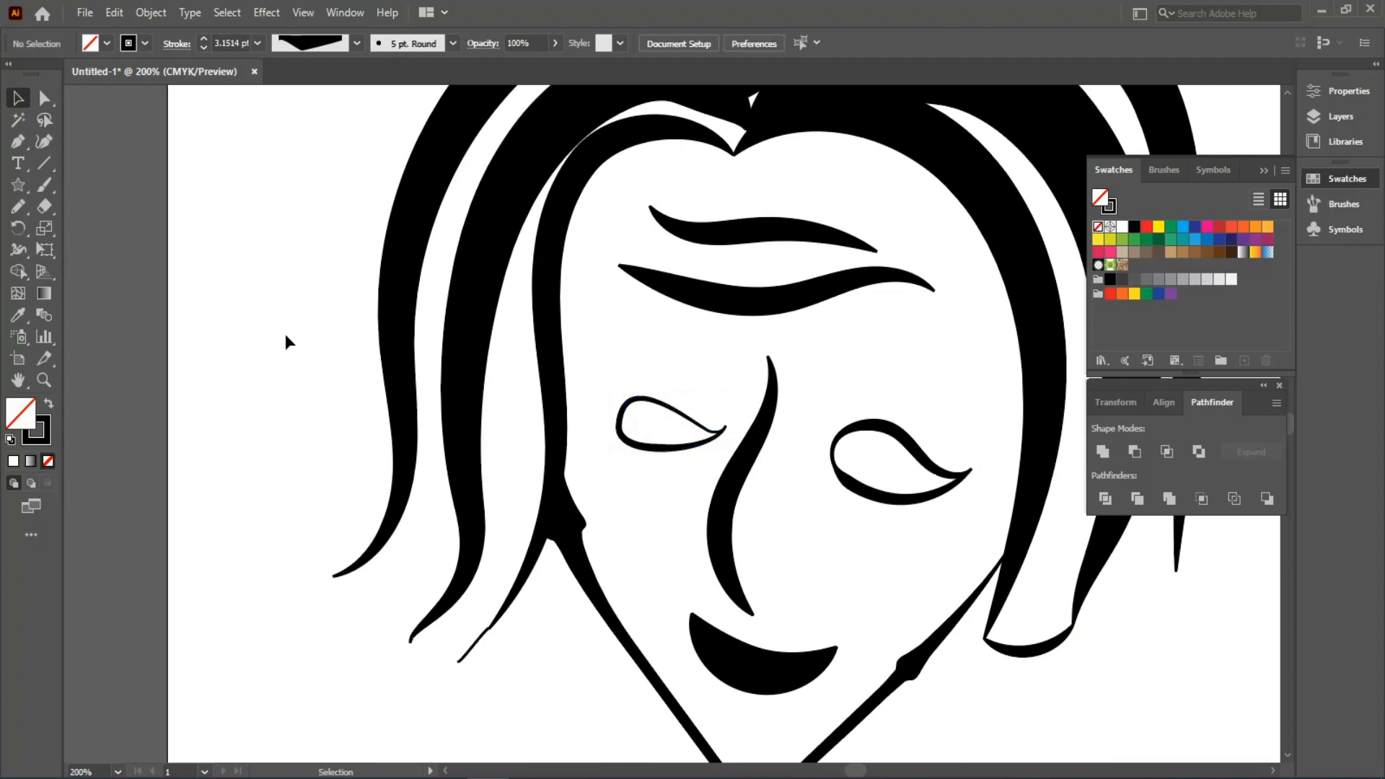
key("ctrl+minus")
key("ctrl+0")
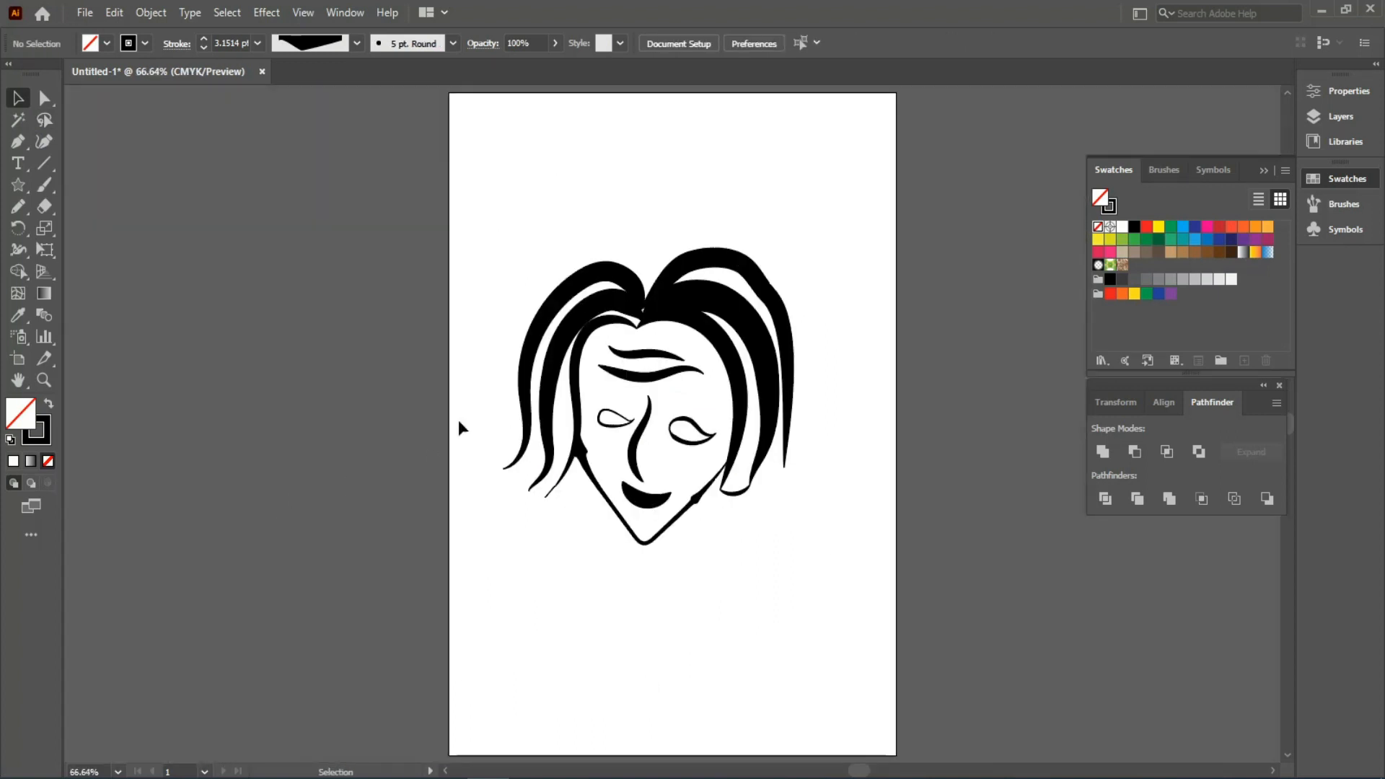
left_click(18, 253)
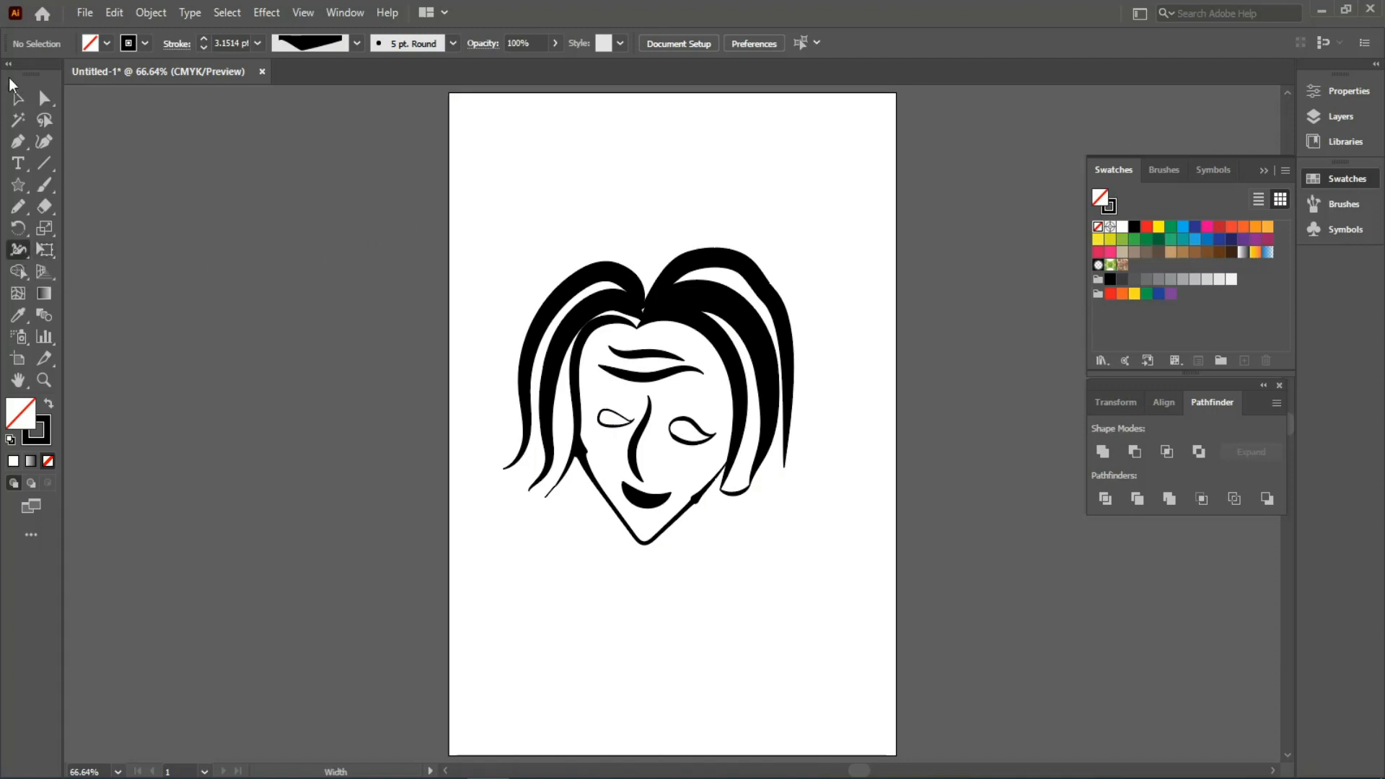
- Delete the face drawing, then draw a top-left rectangle and a tall top-right rounded rectangle
left_click_drag(474, 219, 857, 547)
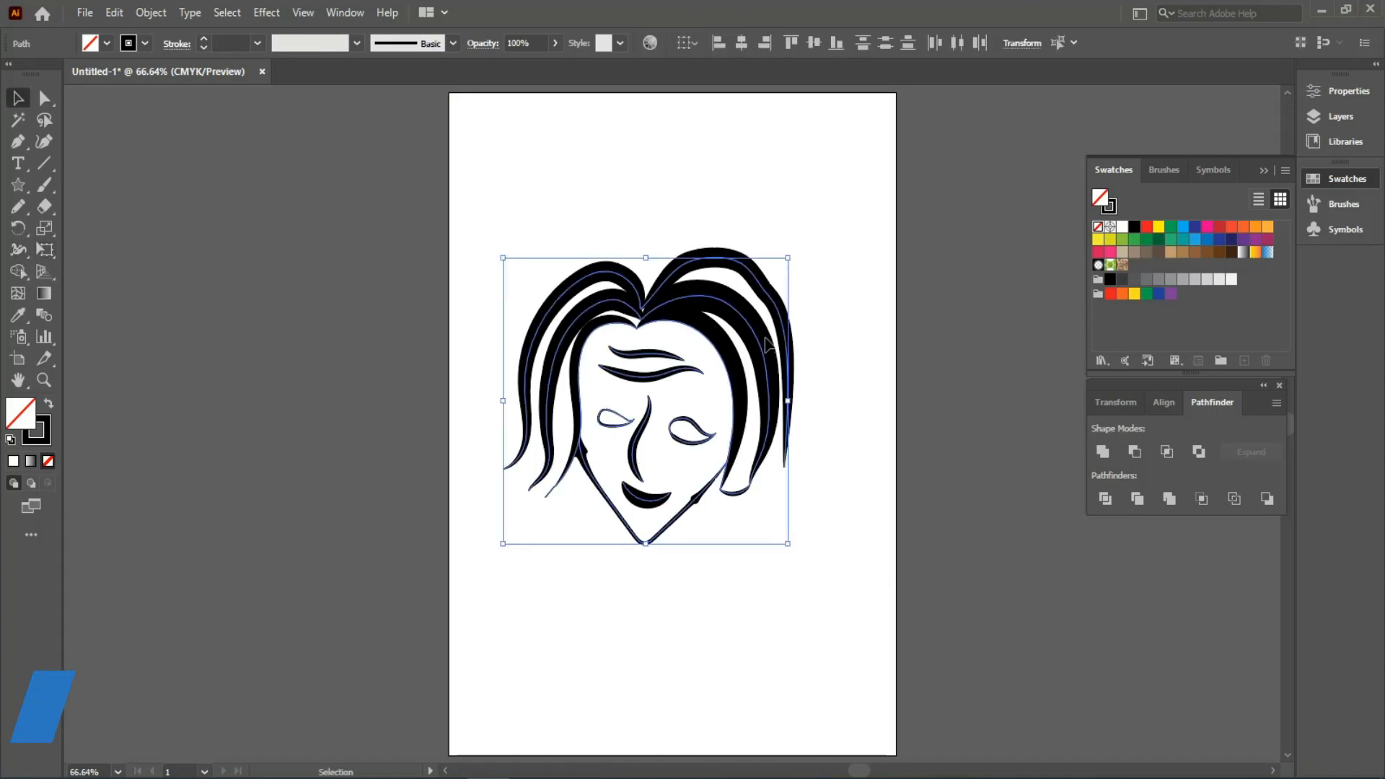
key("Delete")
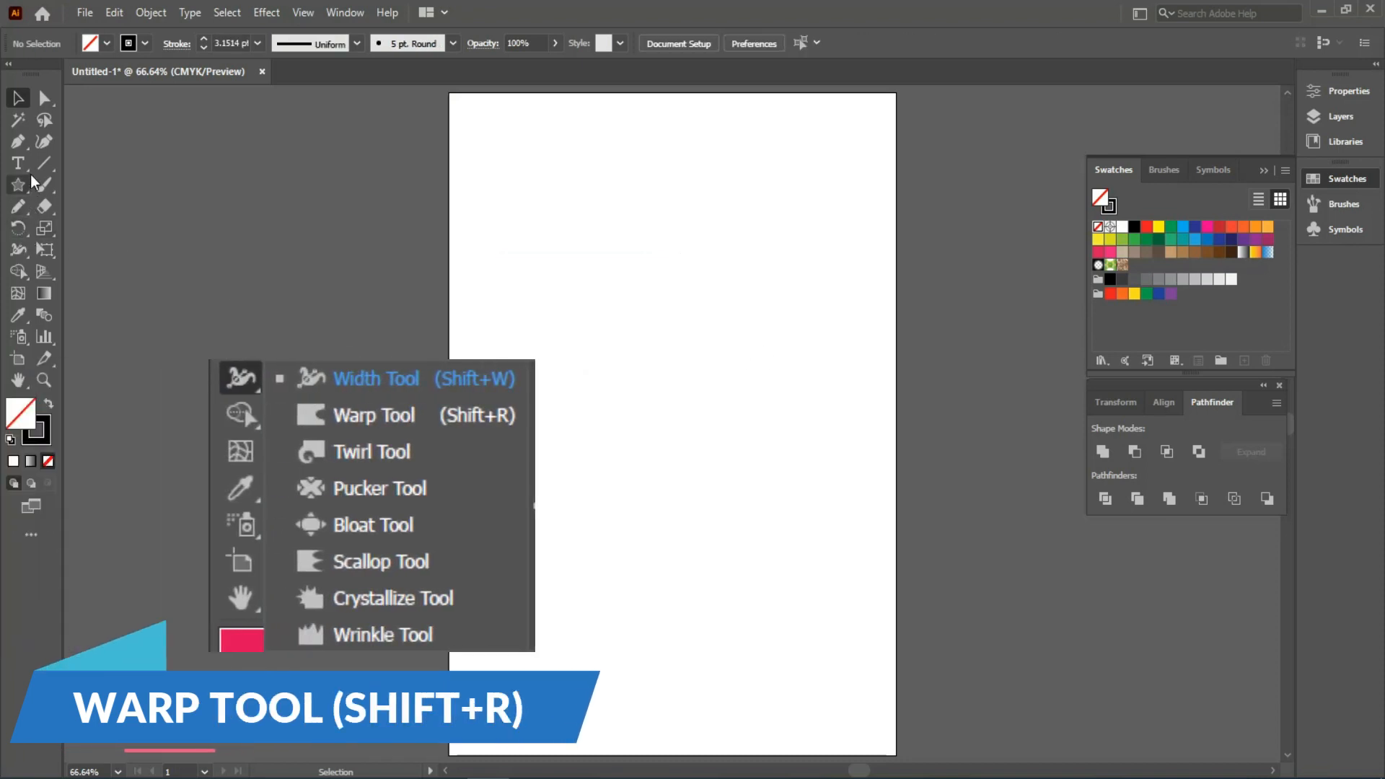
left_click_drag(20, 190, 41, 191)
left_click_drag(491, 137, 692, 208)
left_click_drag(26, 193, 108, 206)
left_click_drag(741, 144, 843, 339)
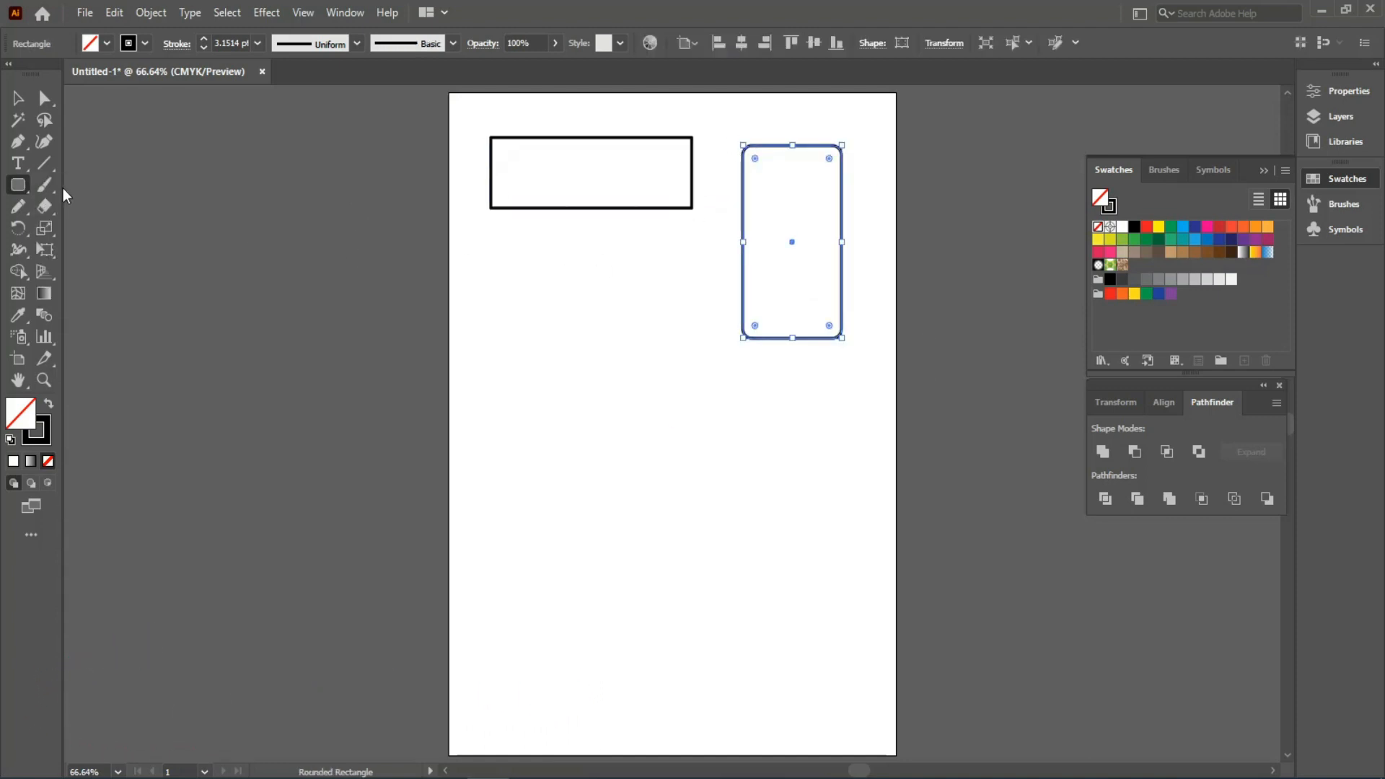
- Draw a circle below the rectangle, a wavy pencil line and a freehand circle
left_click_drag(18, 191, 67, 226)
mouse_move(517, 251)
left_mouse_down()
mouse_move(651, 369)
mouse_move(673, 413)
left_mouse_up()
left_click(18, 206)
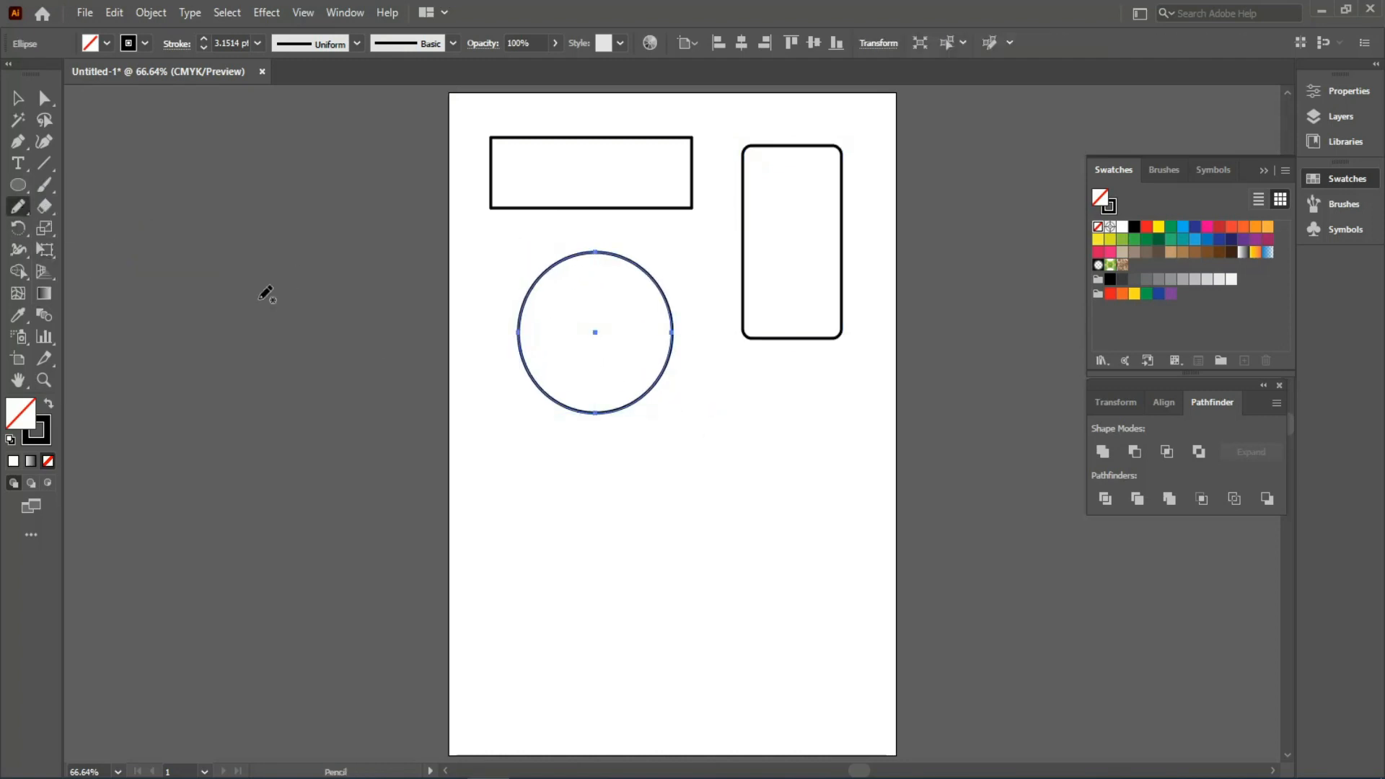
left_click_drag(709, 499, 863, 460)
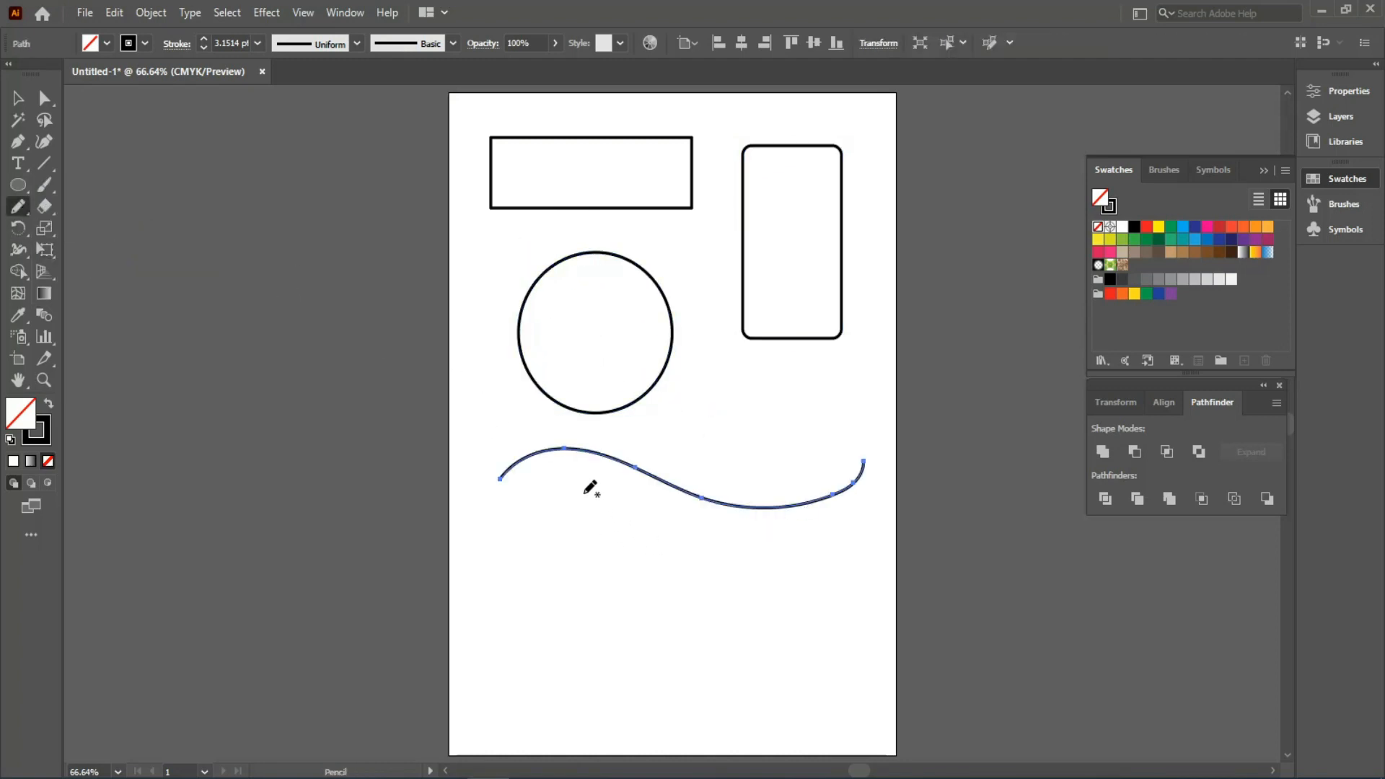
left_click_drag(568, 489, 571, 490)
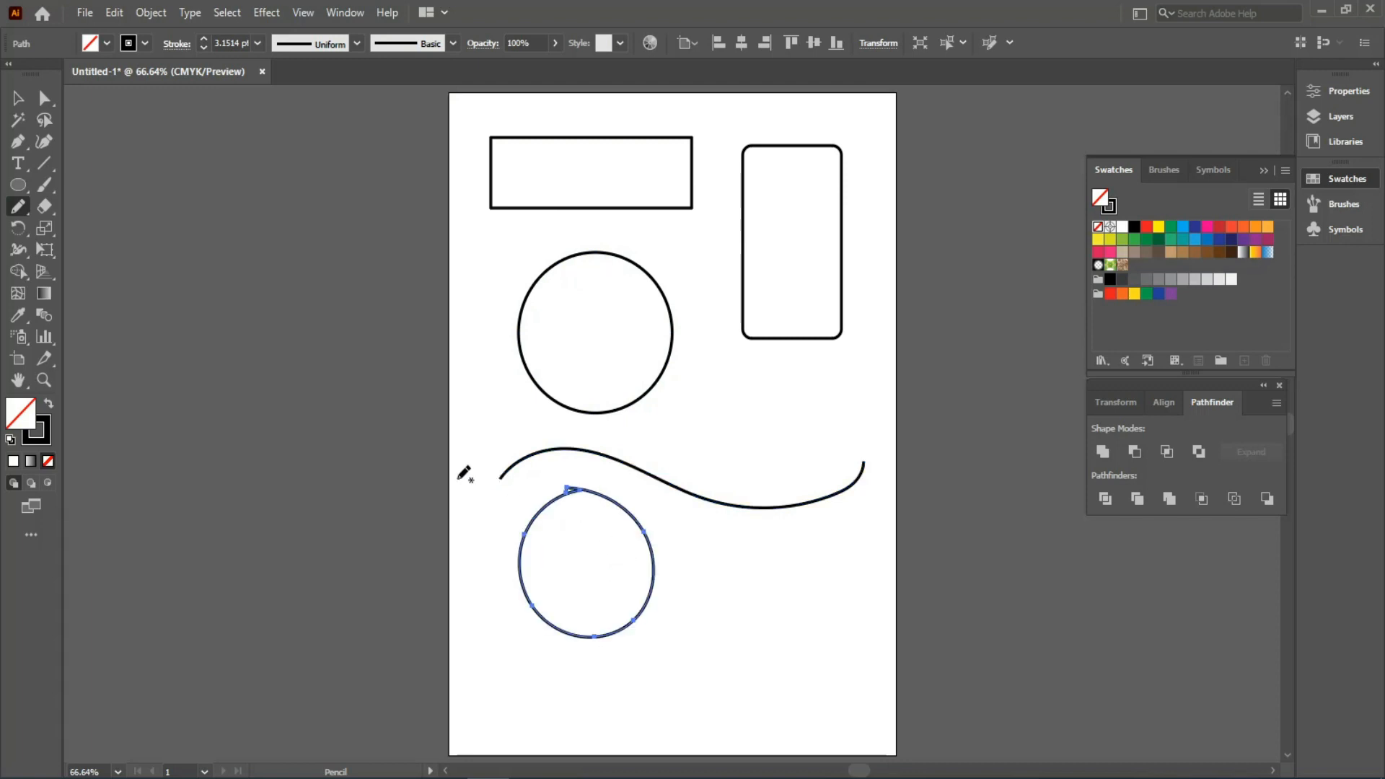
left_click(15, 100)
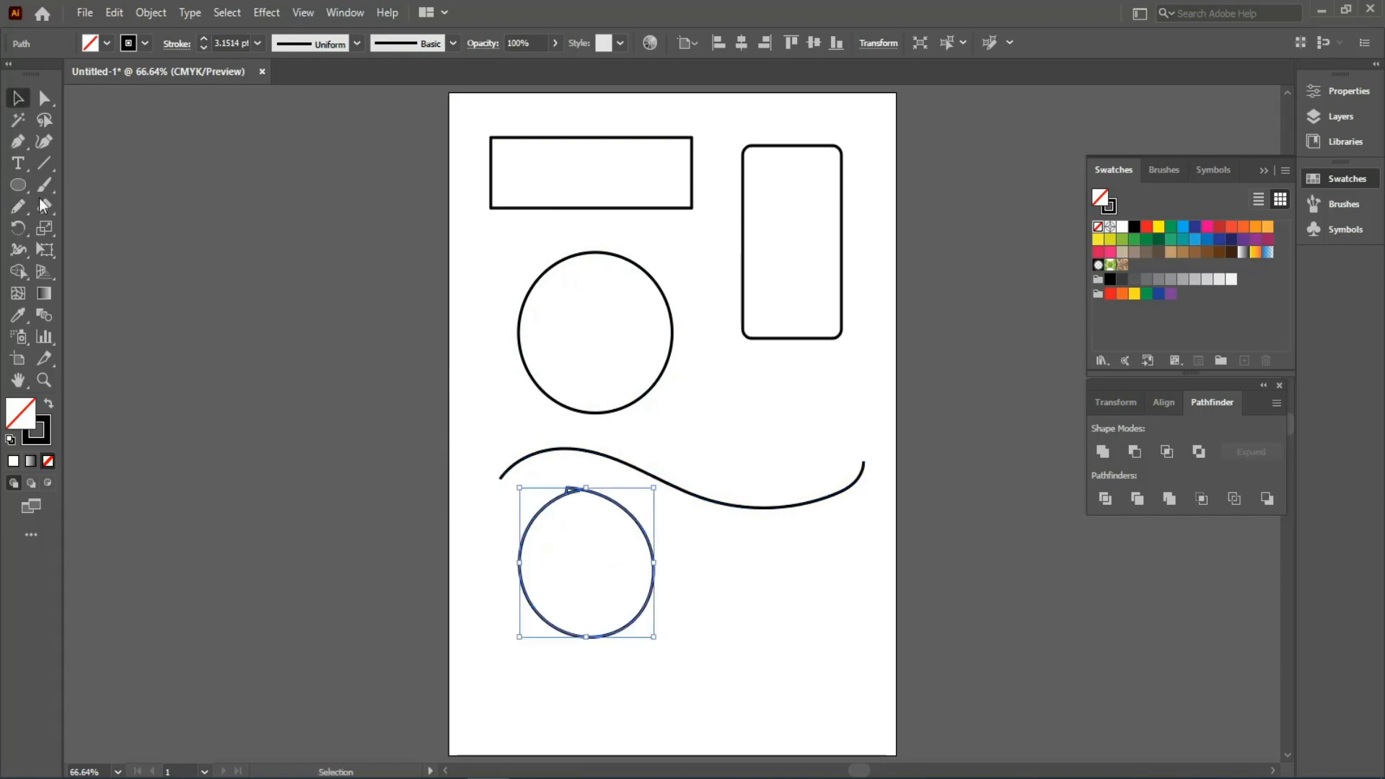
- Warp the top rectangle's edges into wavy lines with the Warp tool
left_click(24, 249)
left_click(65, 272)
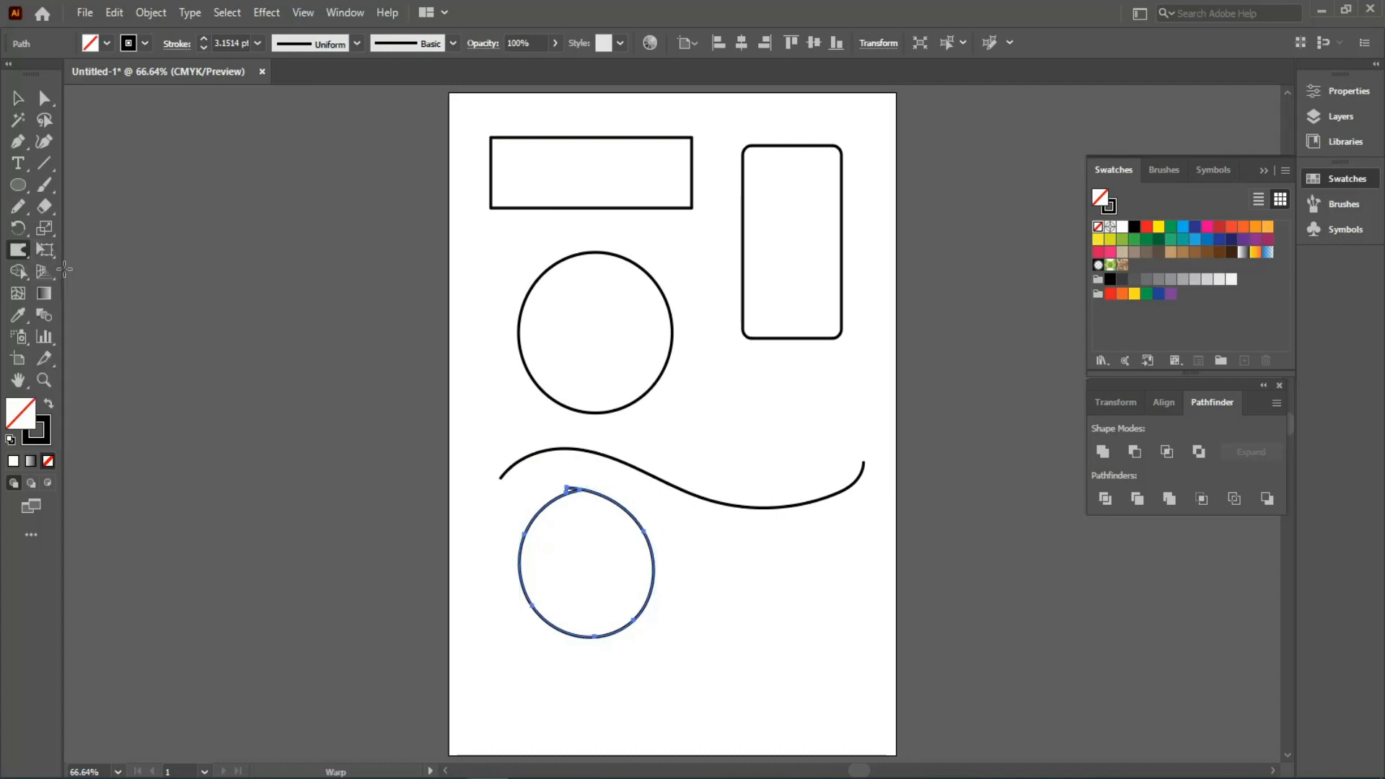
left_click(563, 208, "ctrl")
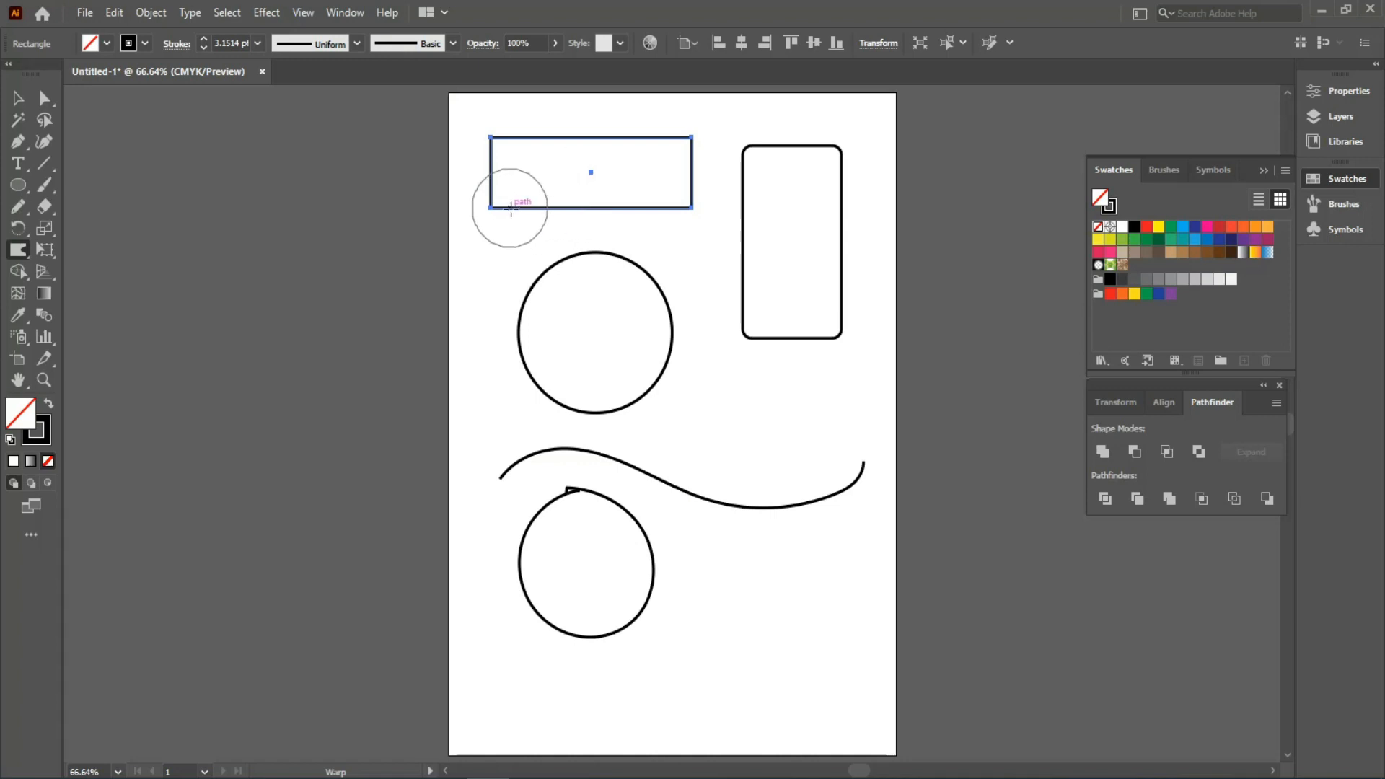
mouse_move(503, 223)
left_mouse_down()
mouse_move(535, 199)
mouse_move(633, 209)
mouse_move(684, 188)
mouse_move(640, 150)
mouse_move(527, 148)
mouse_move(527, 163)
mouse_move(498, 150)
left_mouse_up()
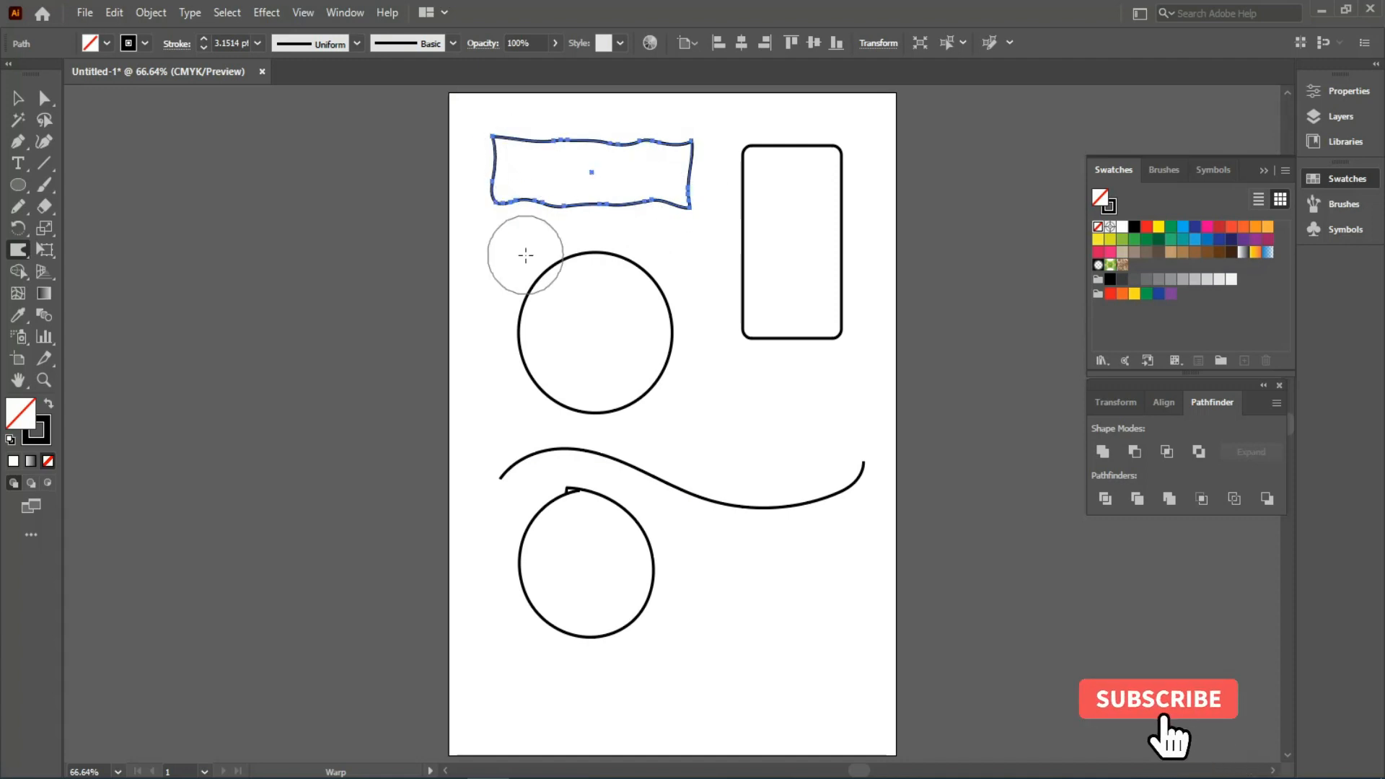
- Reselect the warped rectangle with the Selection tool
left_click(18, 98)
left_click(742, 267)
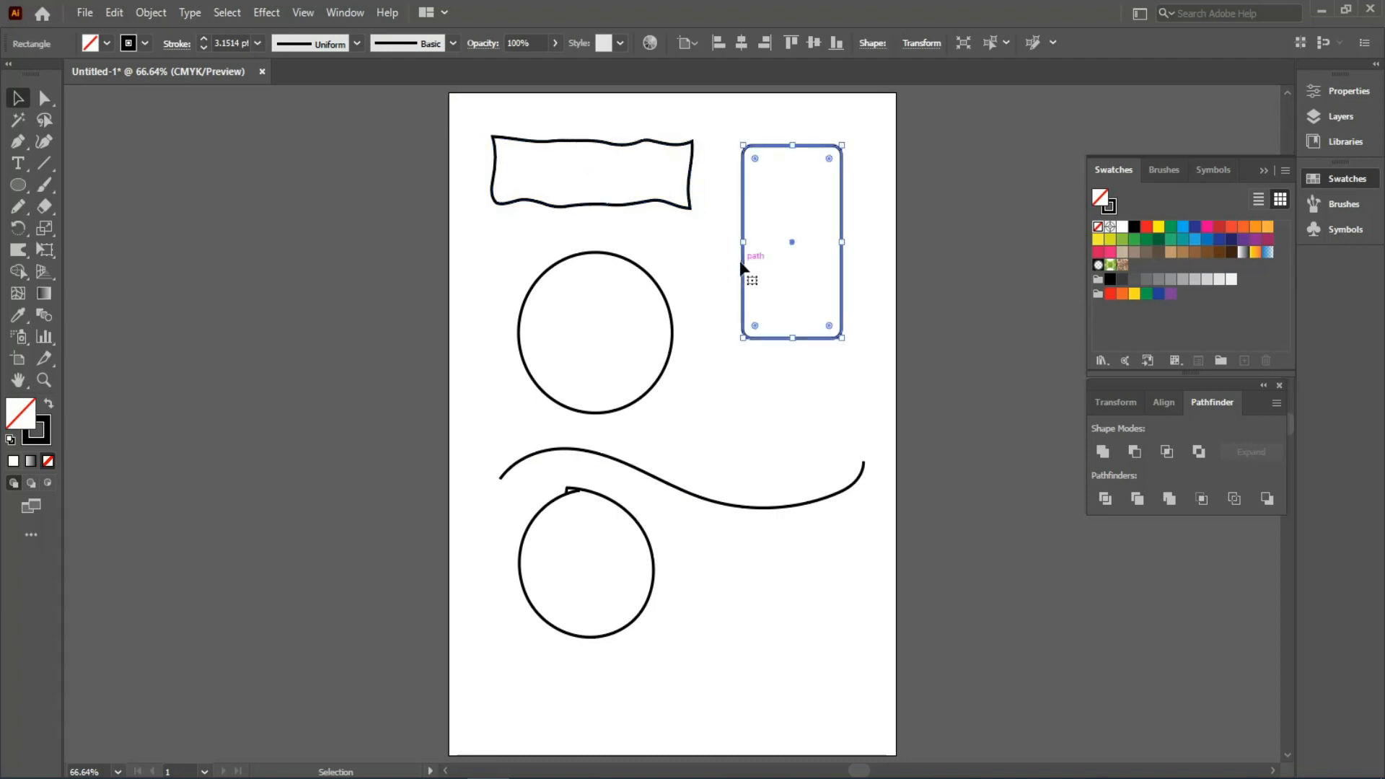
left_click(693, 247)
left_click(660, 204)
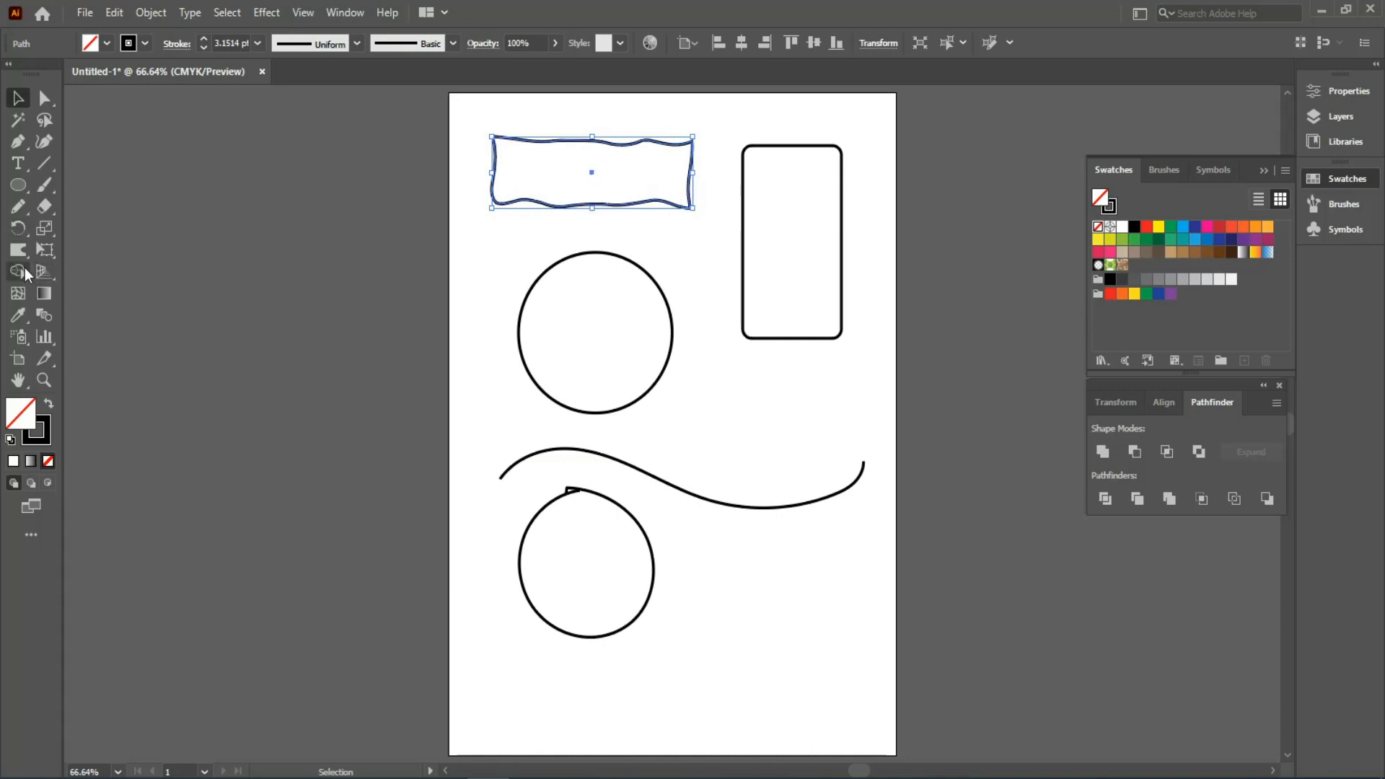
left_click_drag(20, 247, 78, 276)
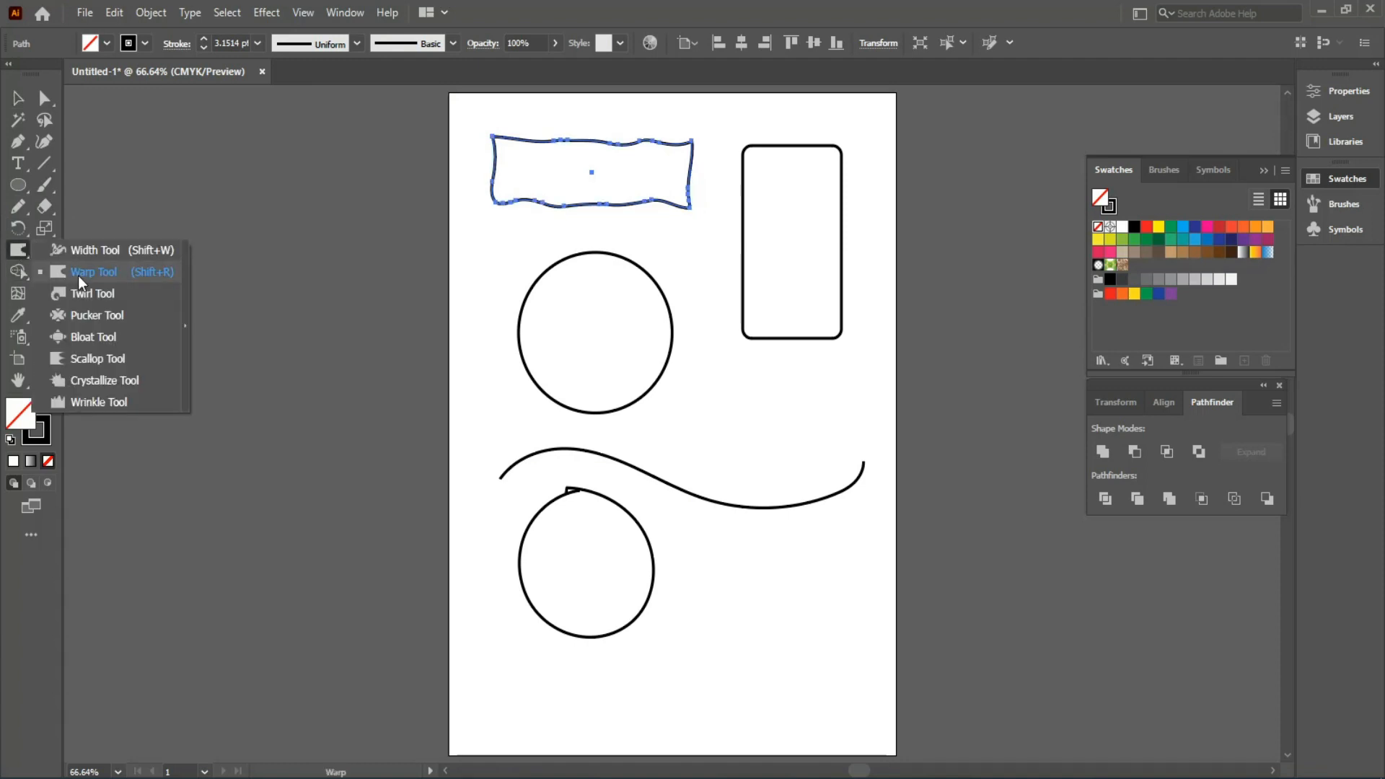
- Twirl the rounded rectangle's lower-left corner into a tight spiral and zoom in on it
left_click(76, 292)
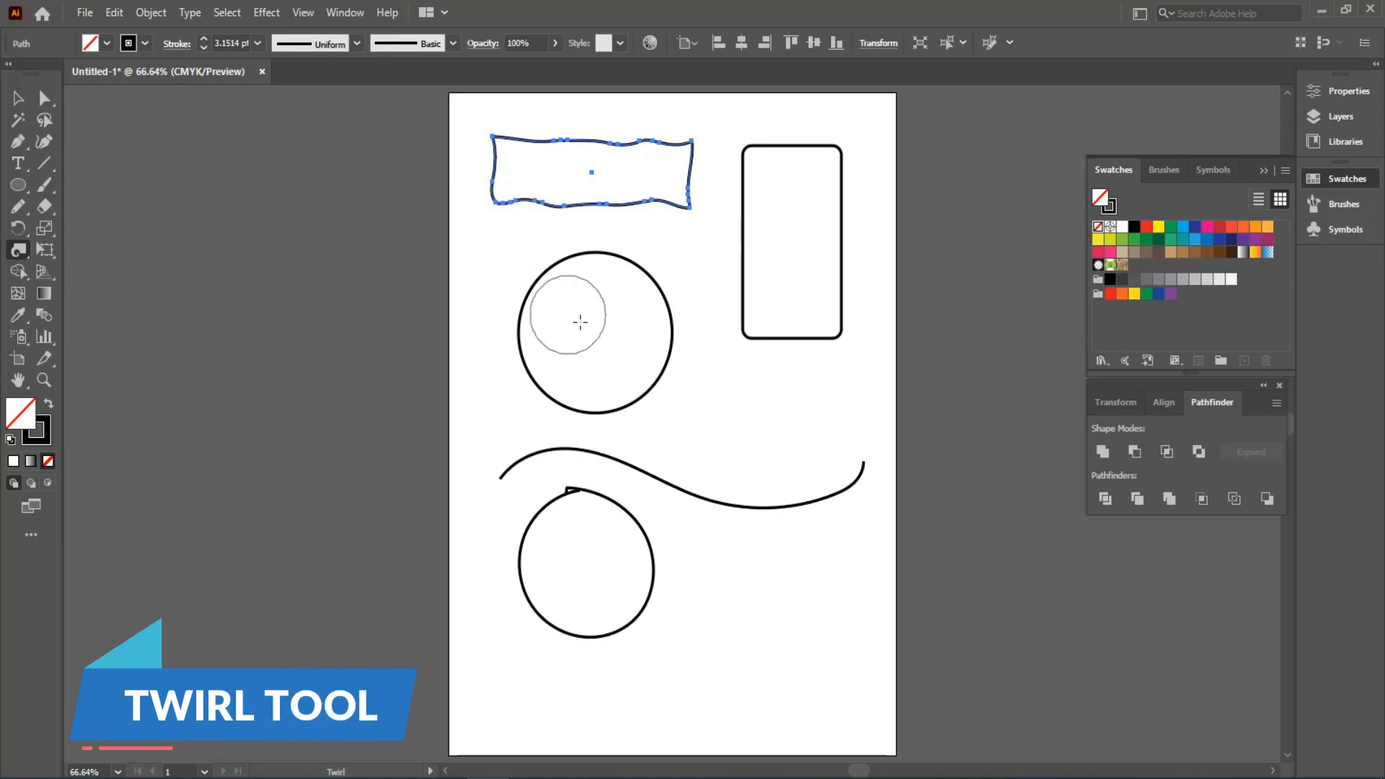
key("ctrl")
left_click(759, 341, "ctrl")
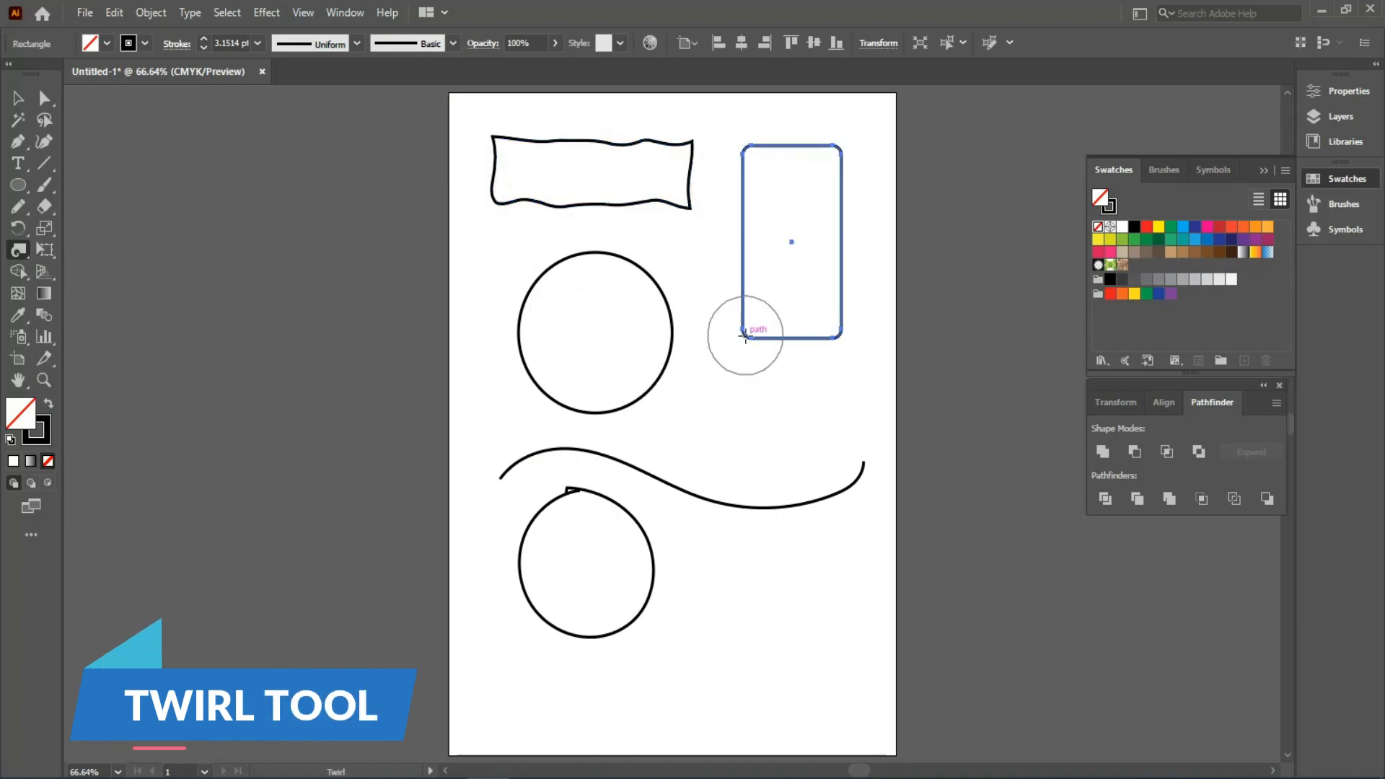
left_click_drag(746, 334, 745, 333)
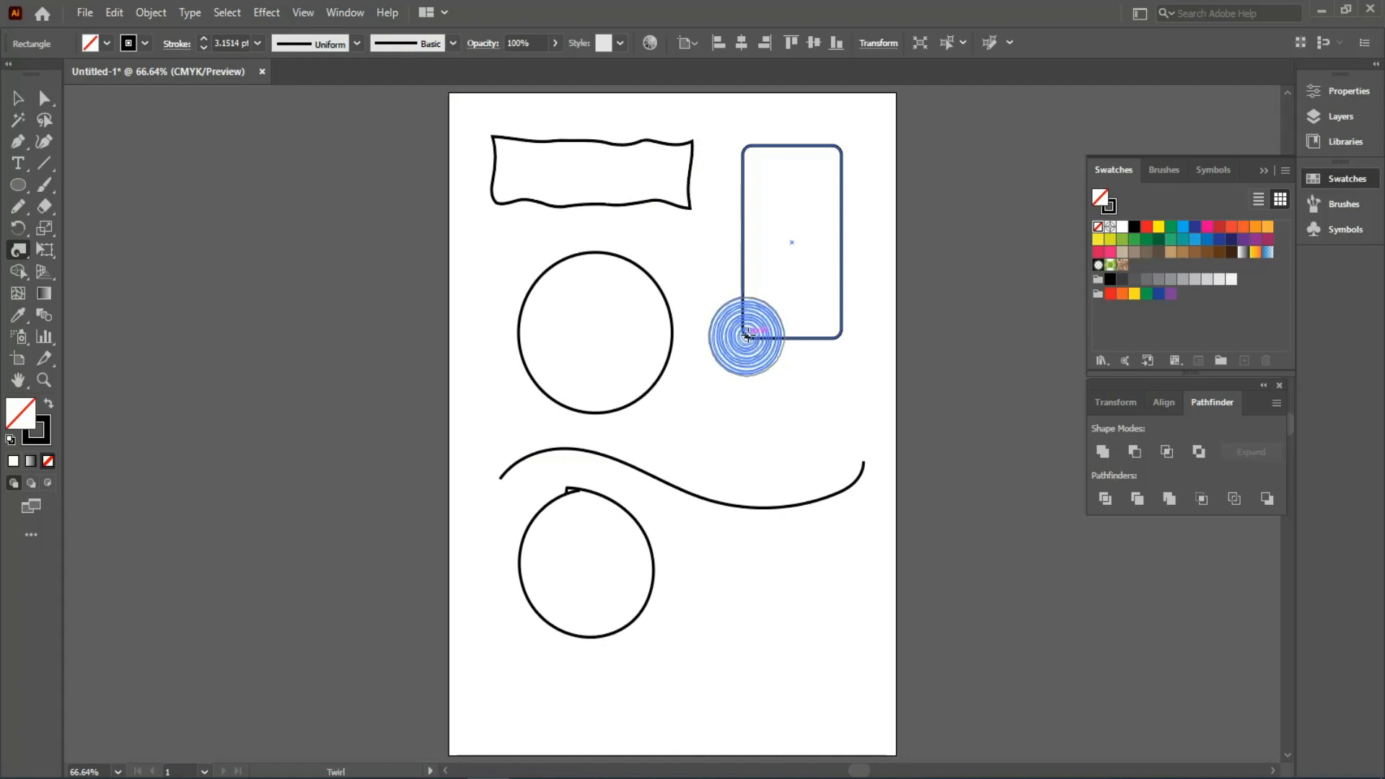
left_click_drag(746, 334, 959, 569)
scroll(793, 319, "up", 1)
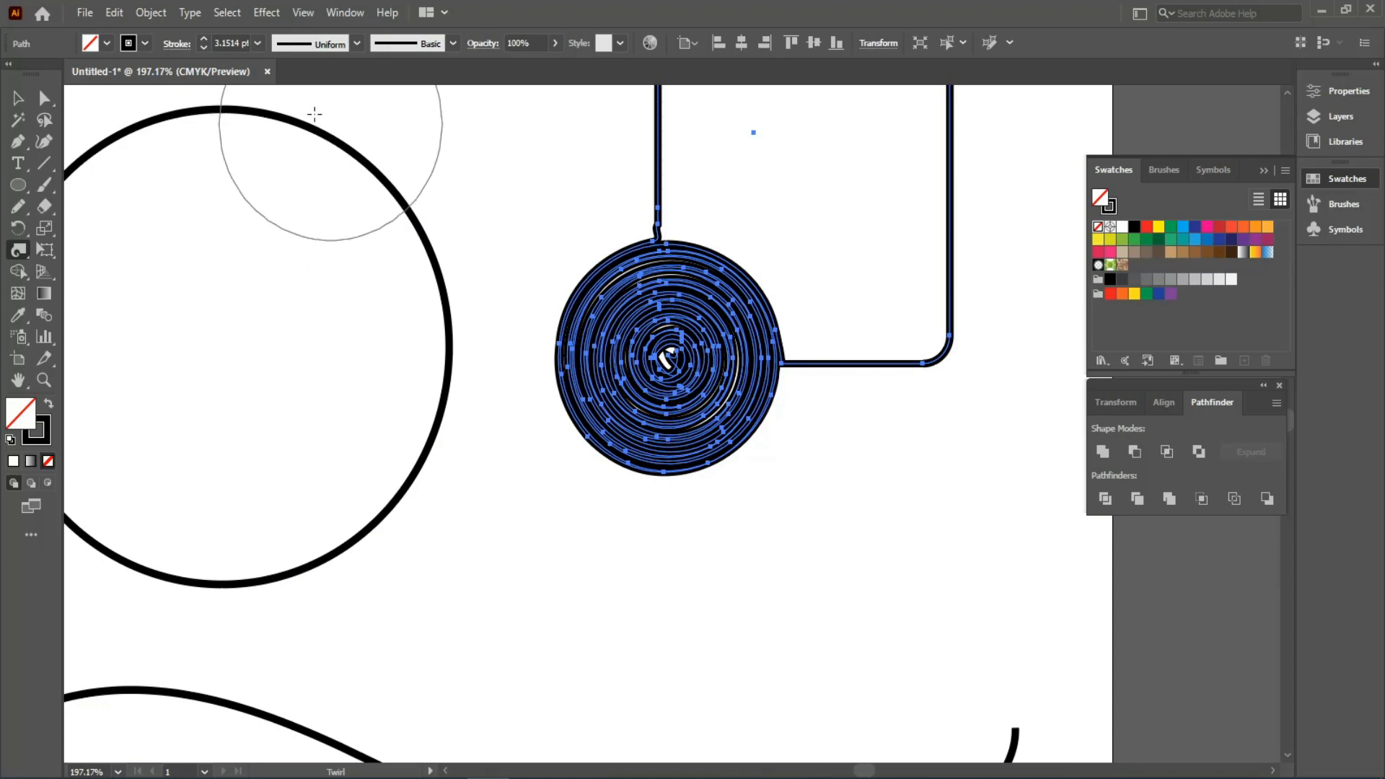
- Lower the spiral's stroke weight to 0.25 pt and deselect it
left_click(206, 49)
left_click(206, 49)
left_click(206, 49)
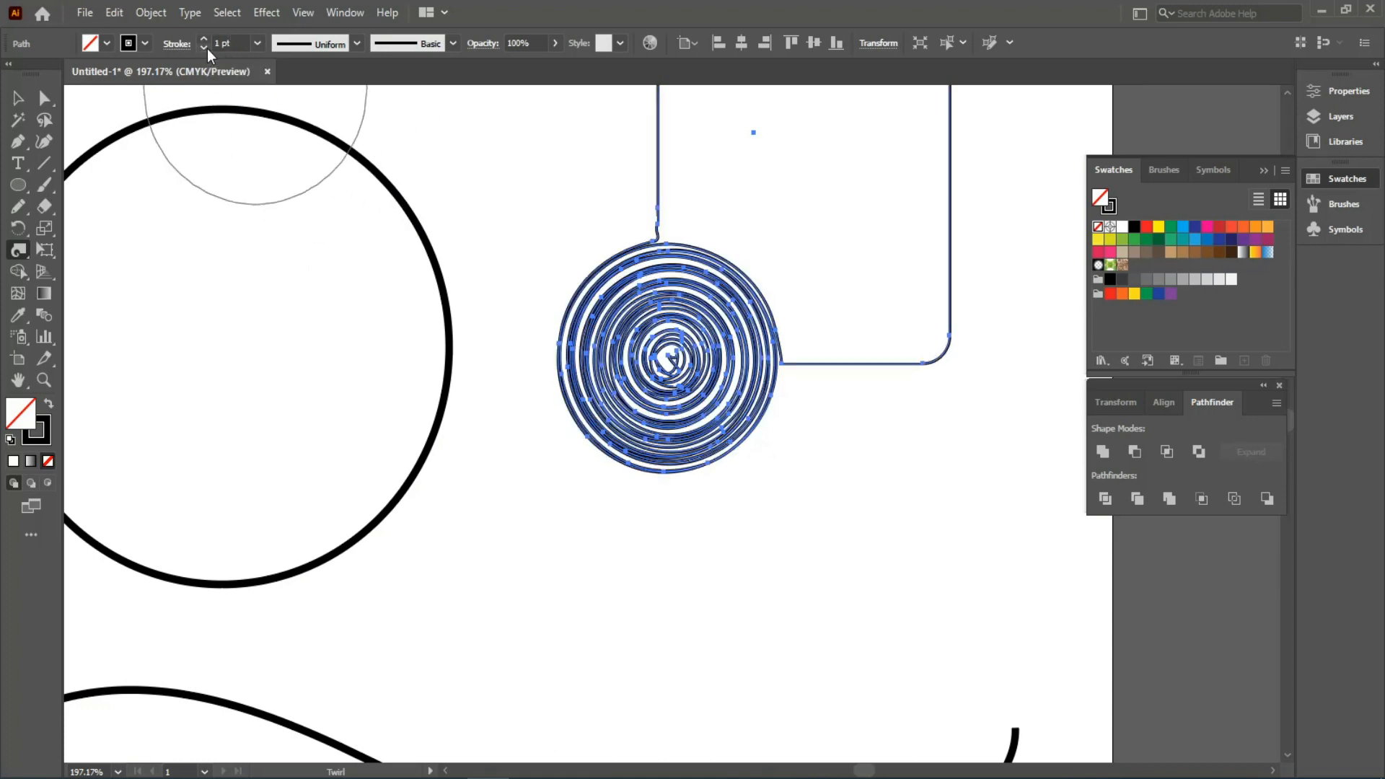
left_click(206, 49)
left_click(206, 49)
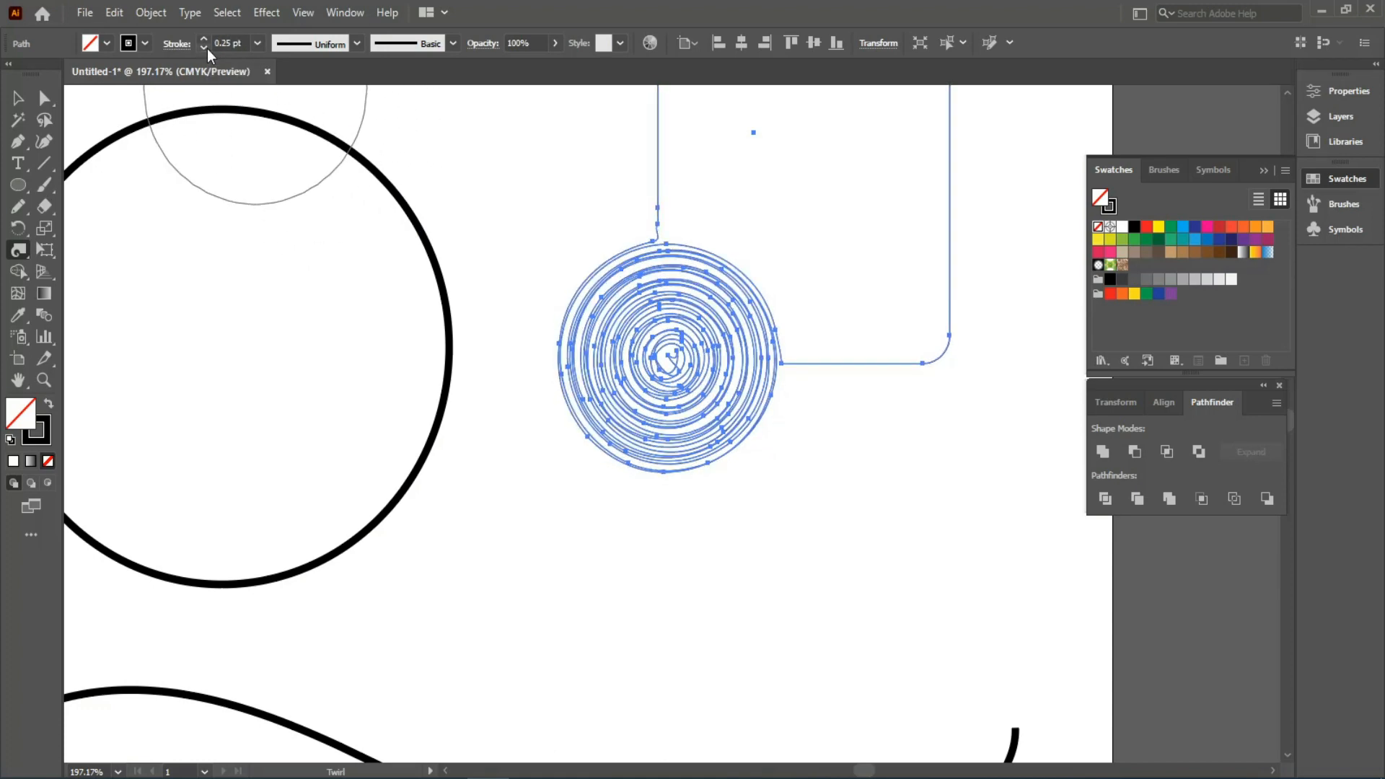
left_click(20, 98)
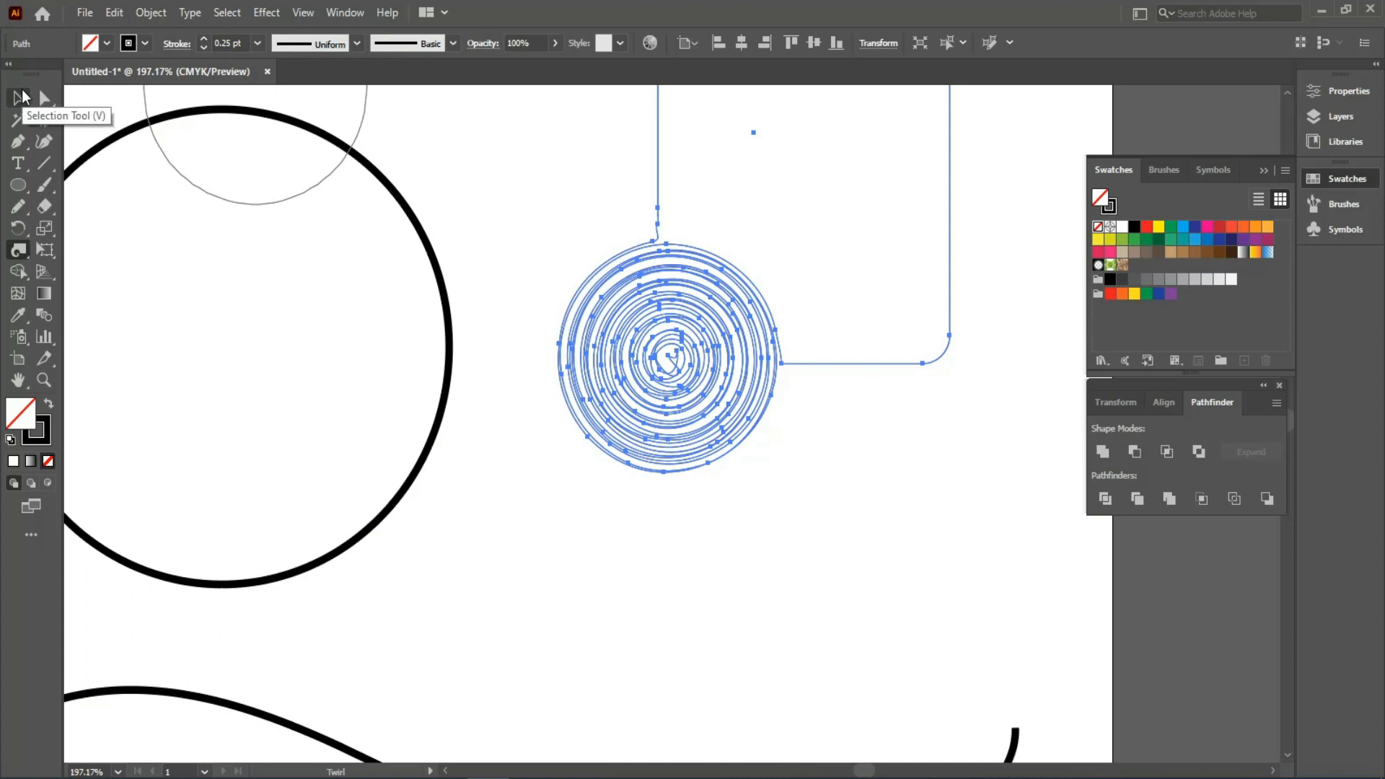
left_click(537, 414)
left_click_drag(611, 174, 549, 432)
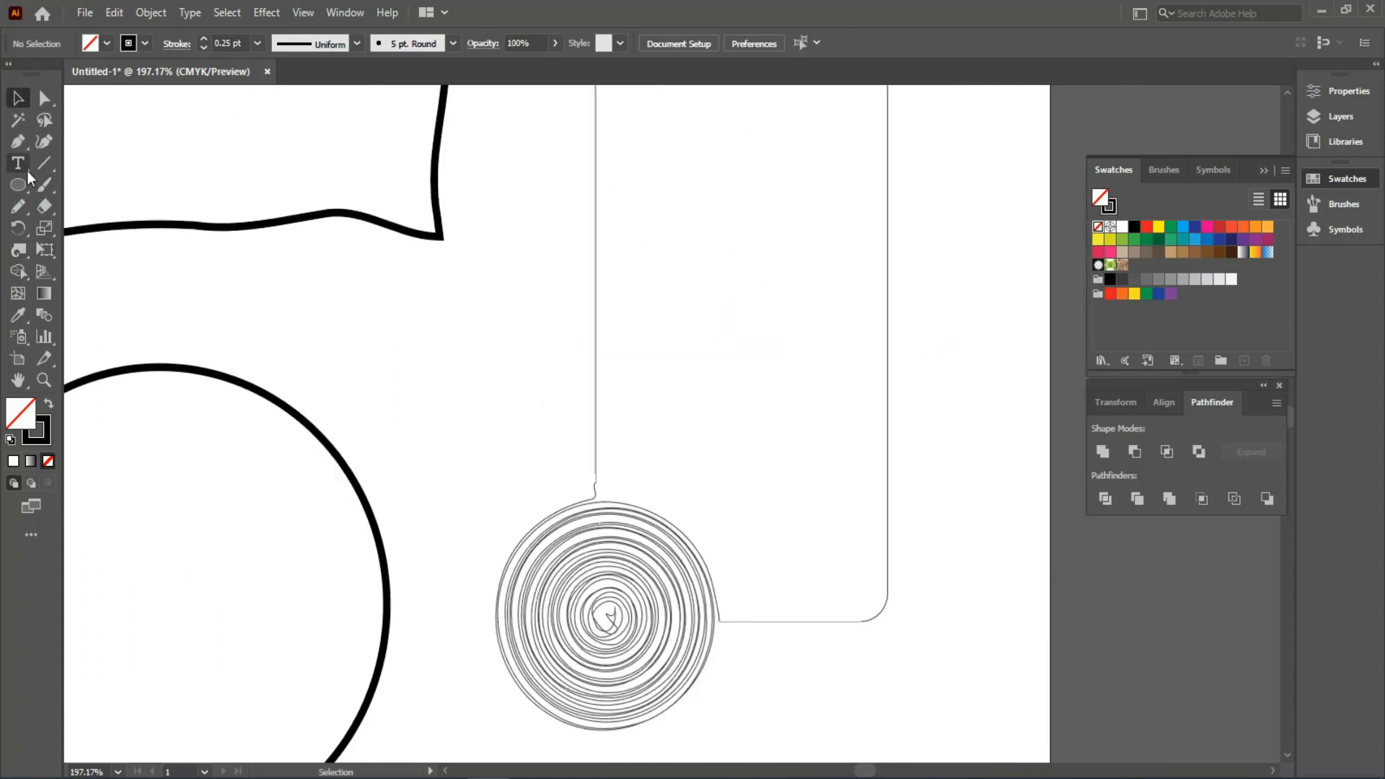
- Twirl curls into the rectangle's left edge, top-left corner and right edge
left_click(19, 249)
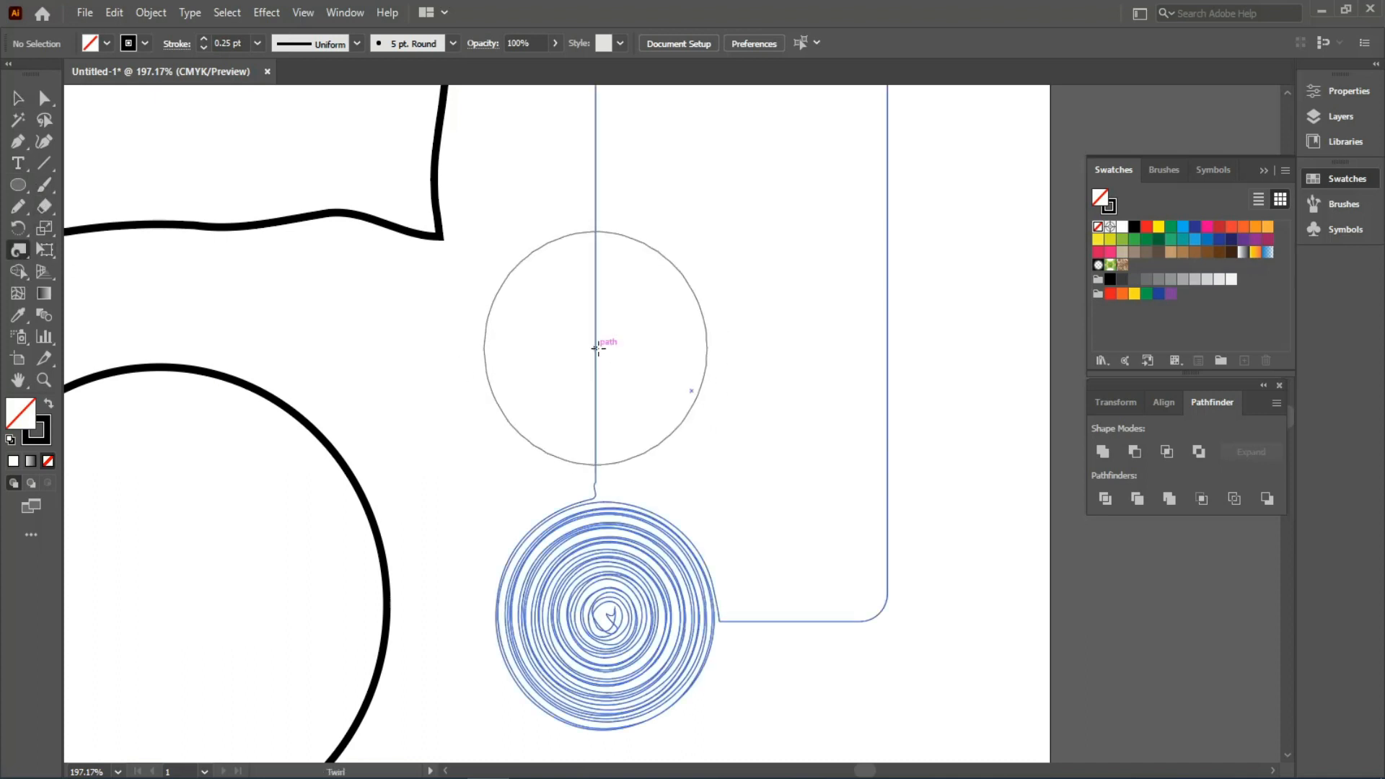
left_click_drag(598, 348, 598, 349)
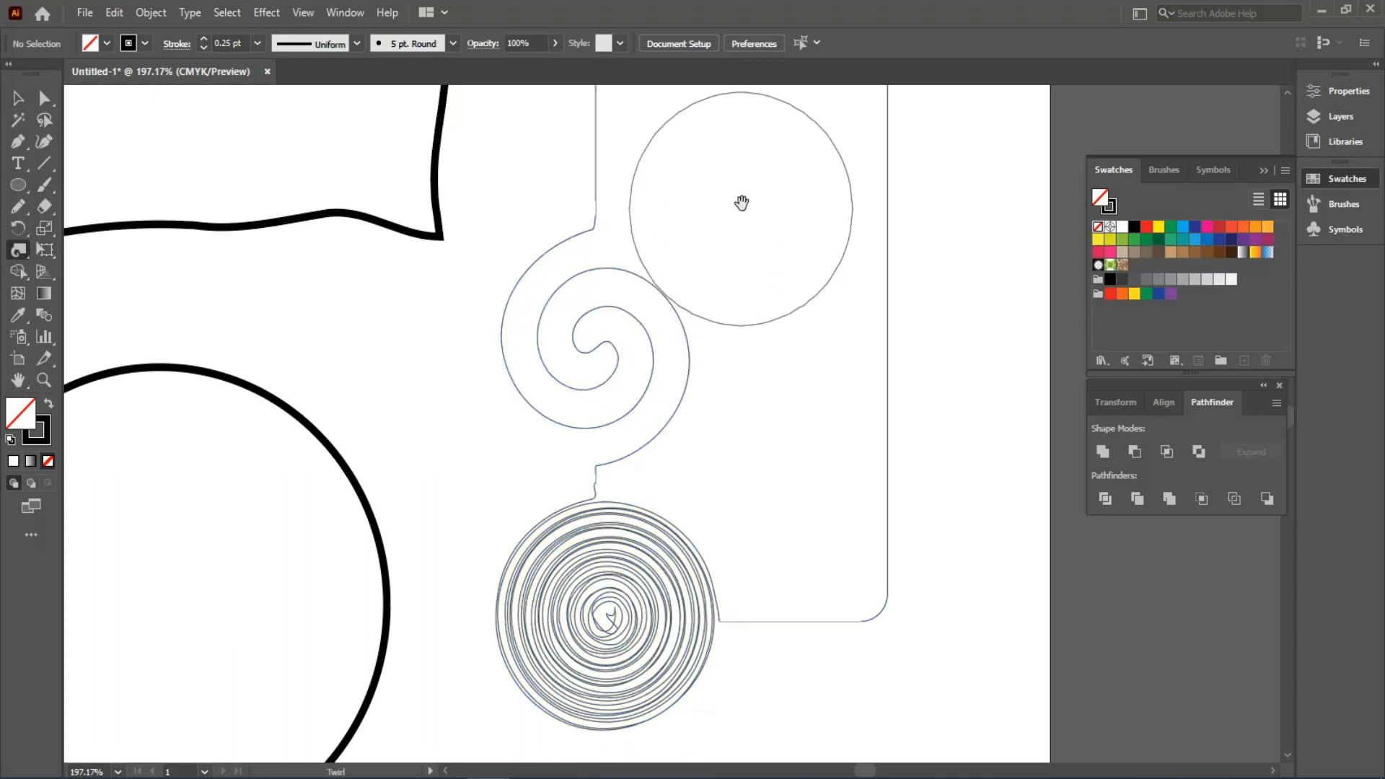
left_click_drag(739, 198, 735, 440)
left_click_drag(618, 288, 618, 288)
mouse_move(514, 435)
left_mouse_down()
mouse_move(528, 382)
mouse_move(519, 311)
left_mouse_up()
left_click_drag(877, 455, 841, 463)
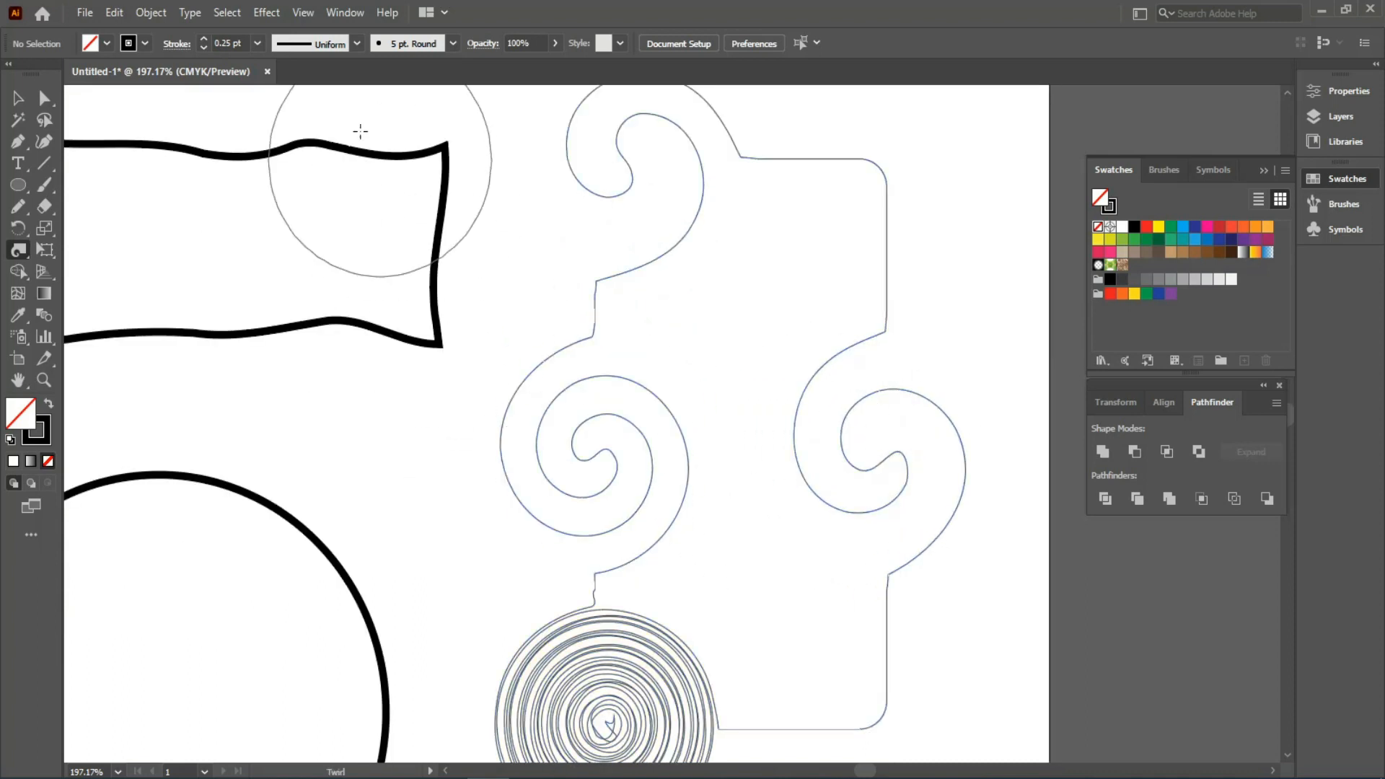
- Set the twirled path's stroke to 1 pt, deselect, and fit the page in view
type("1")
key("Return")
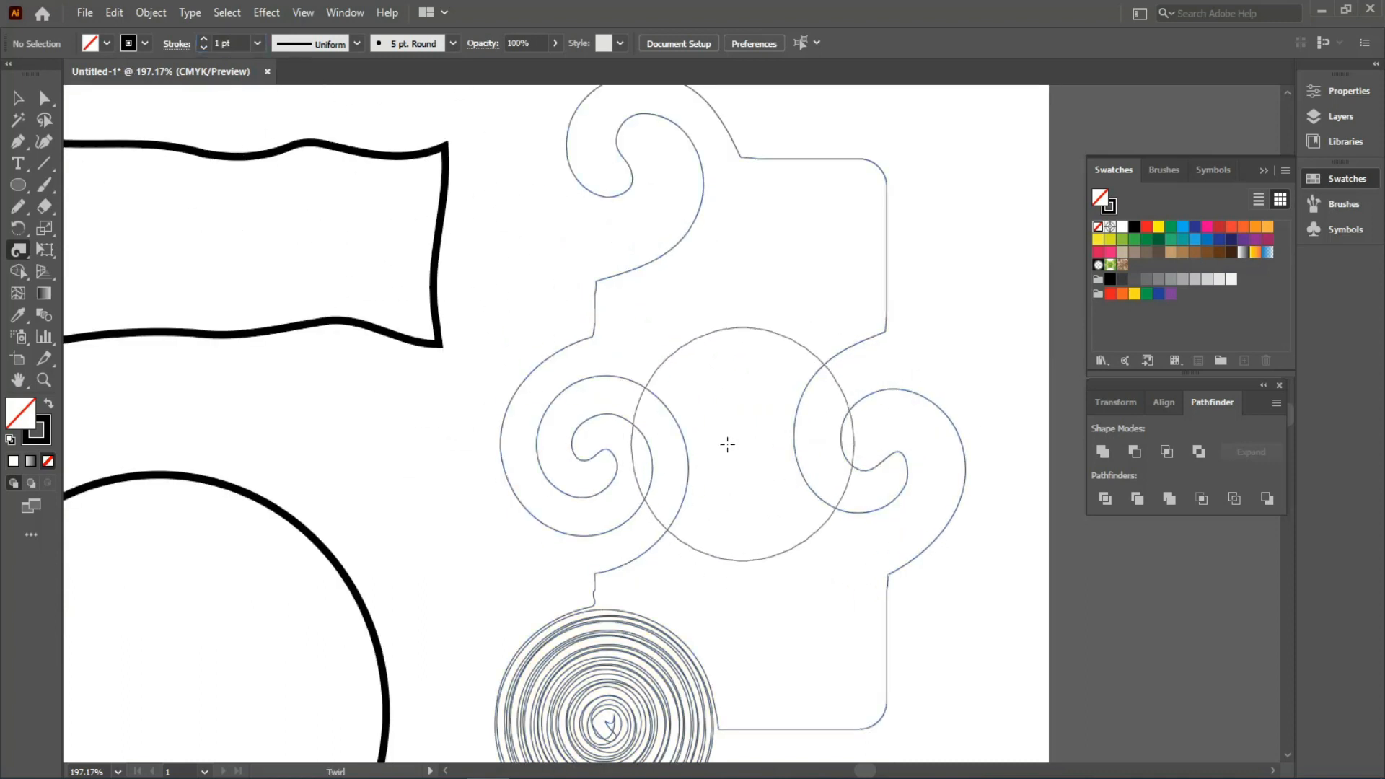
double_click(631, 280, "ctrl")
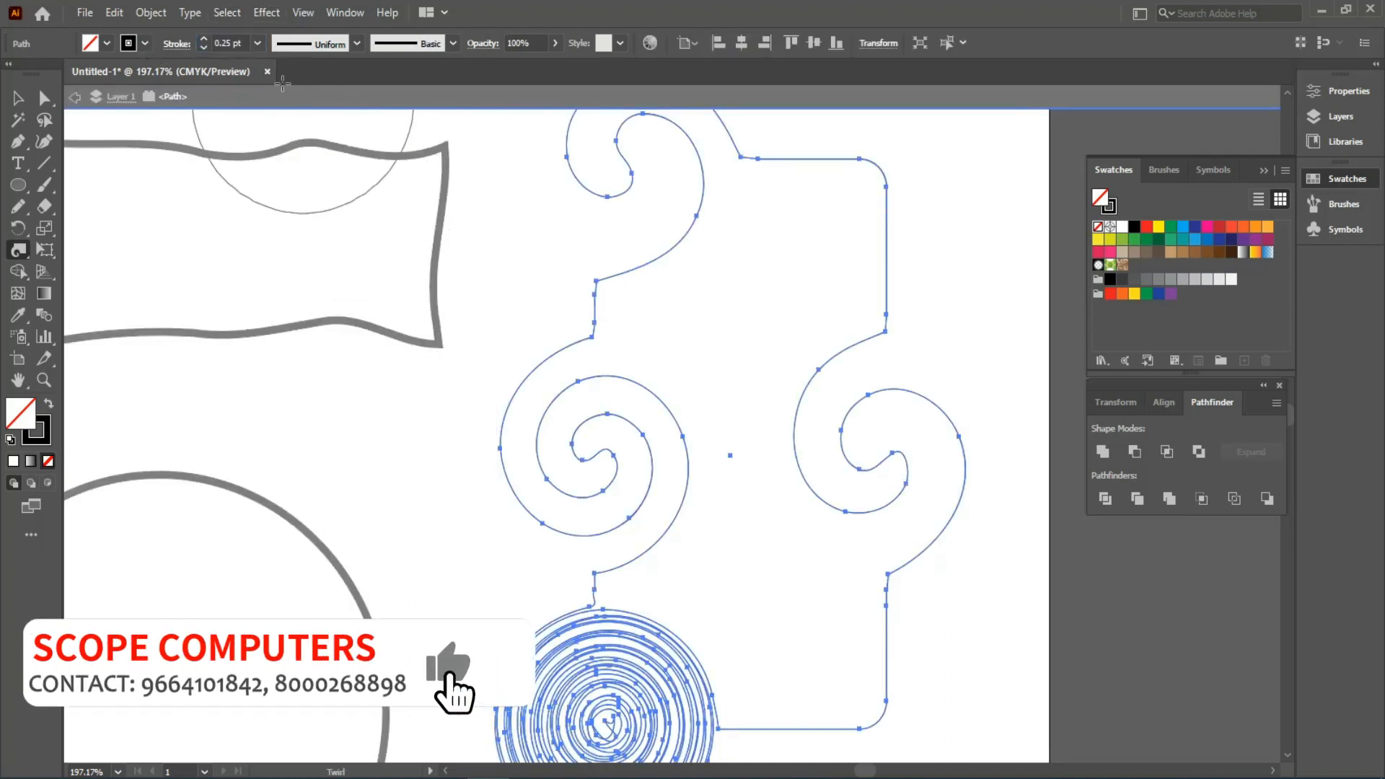
left_click_drag(247, 44, 157, 52)
type("1")
key("Return")
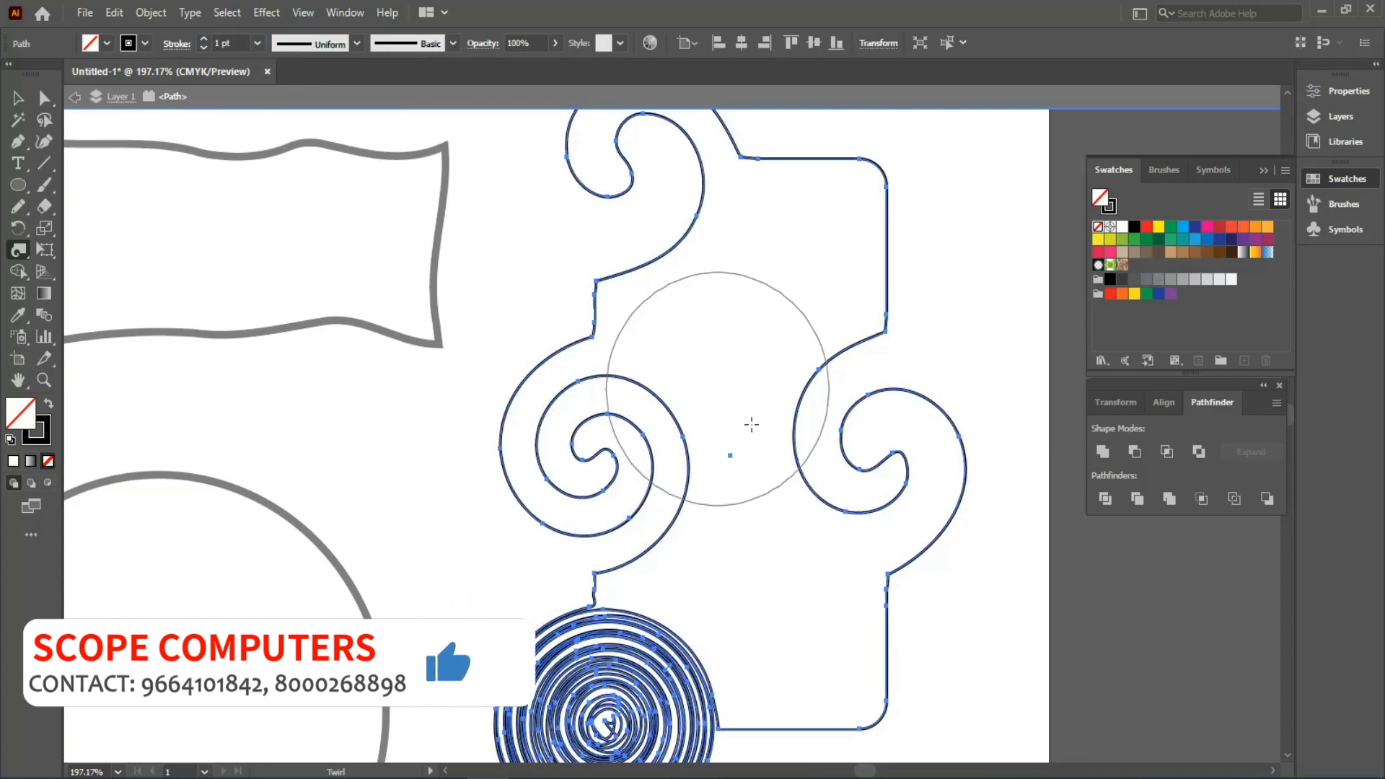
key("ctrl+shift+a")
key("ctrl+0")
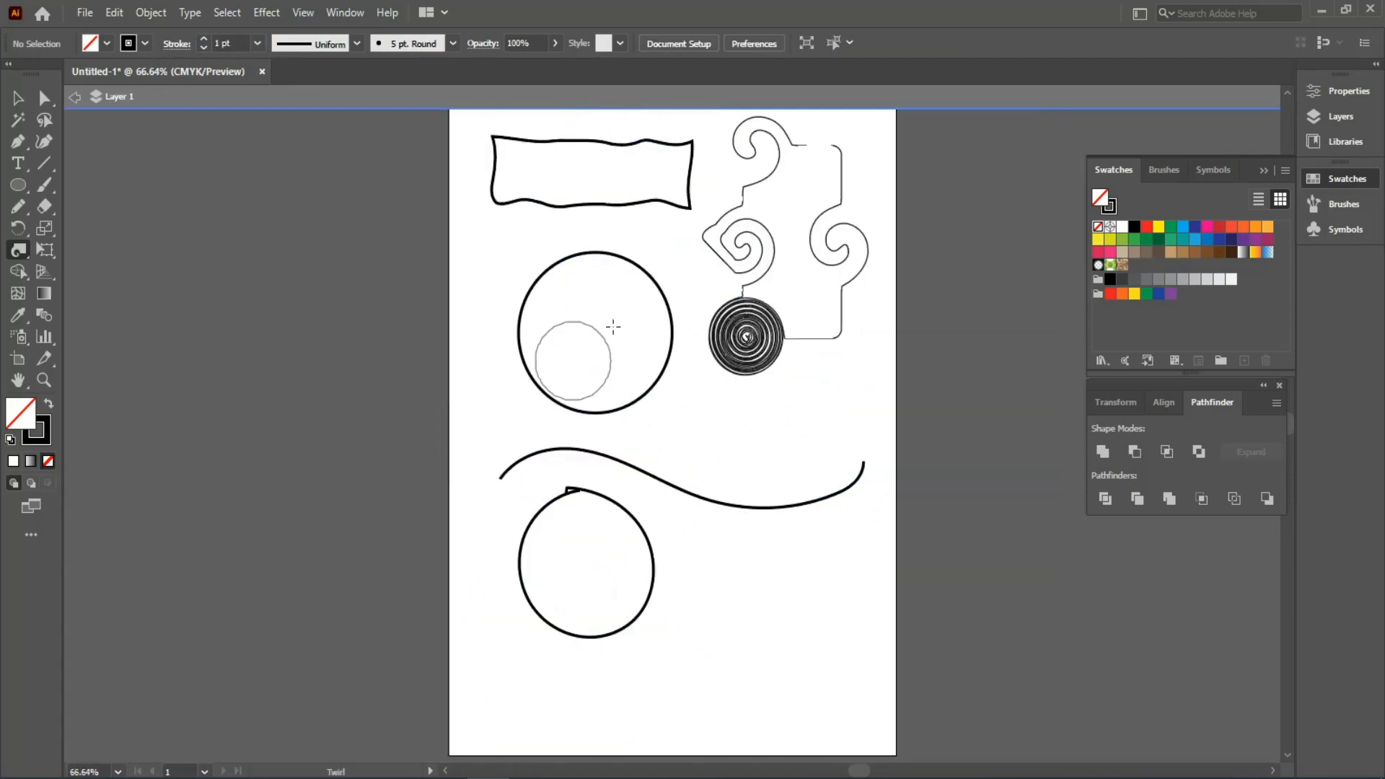
double_click(483, 255)
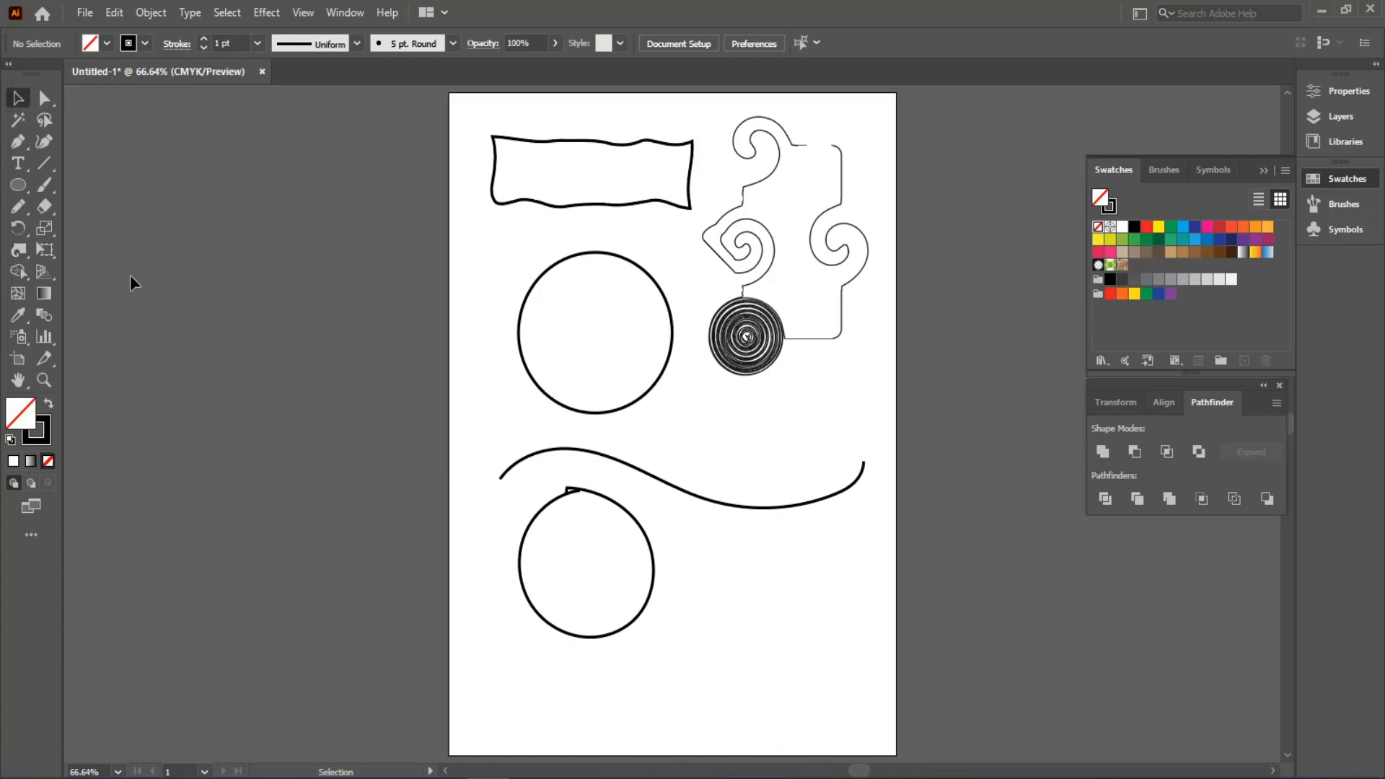
- Pucker the upper circle's left edge and top into a spiky leaf shape
left_click(19, 250)
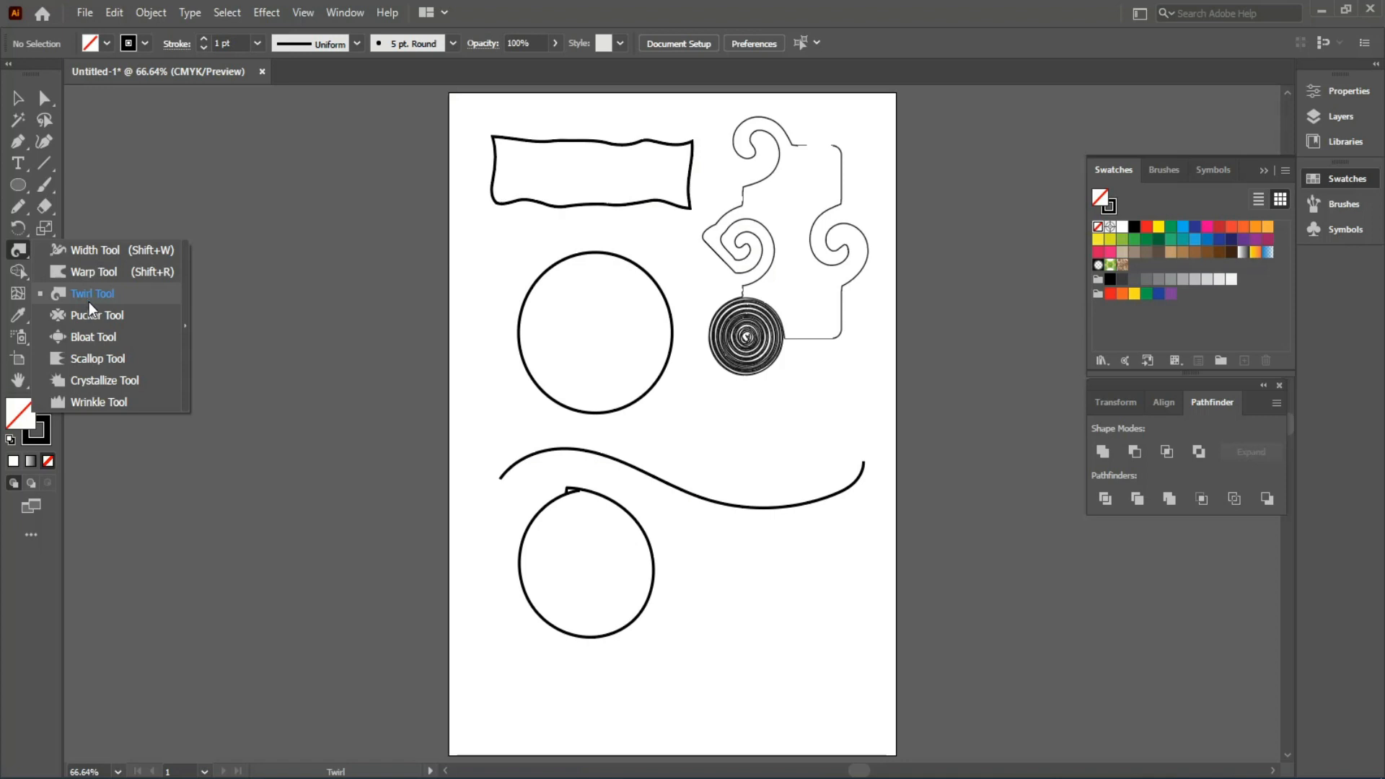
left_click(98, 314)
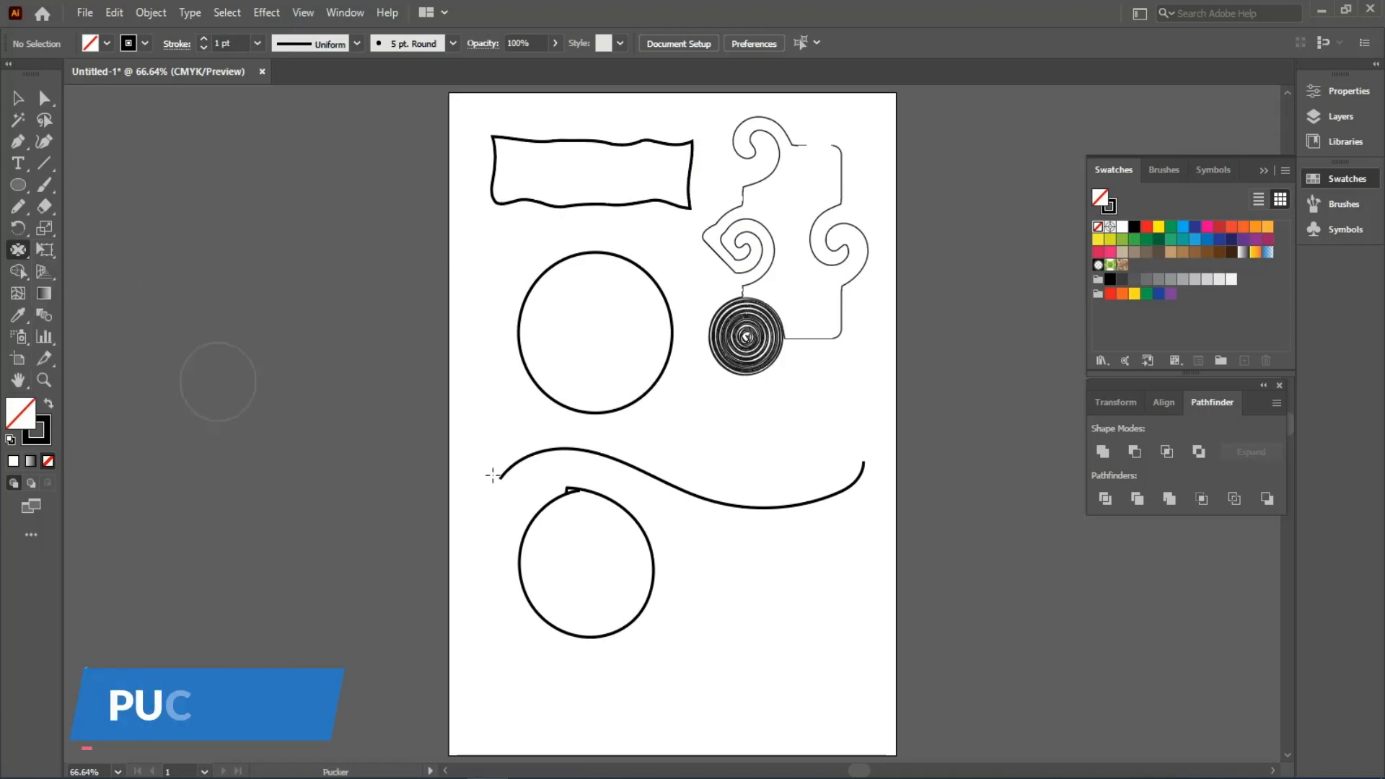
left_click(556, 402, "ctrl")
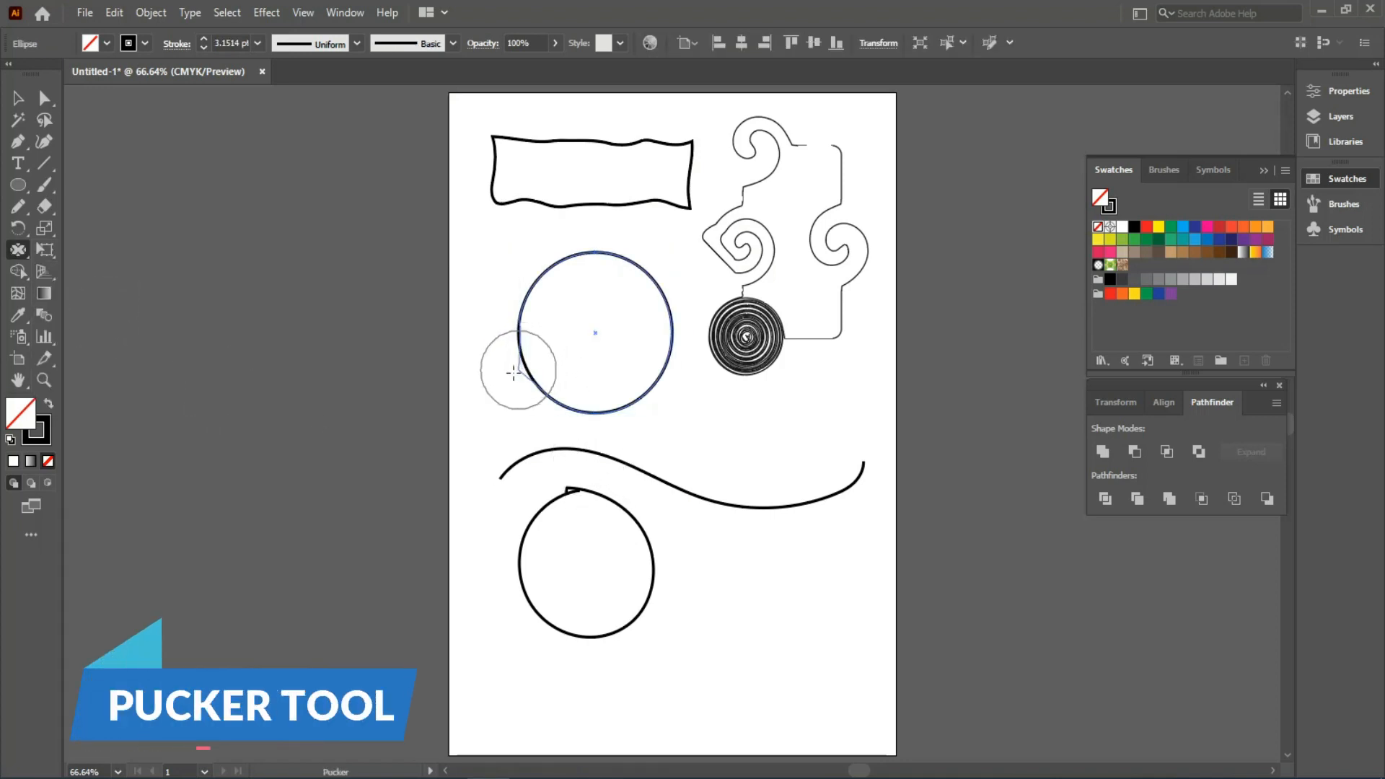
mouse_move(513, 372)
left_mouse_down()
mouse_move(464, 377)
mouse_move(519, 331)
mouse_move(495, 275)
mouse_move(541, 266)
mouse_move(569, 300)
left_mouse_up()
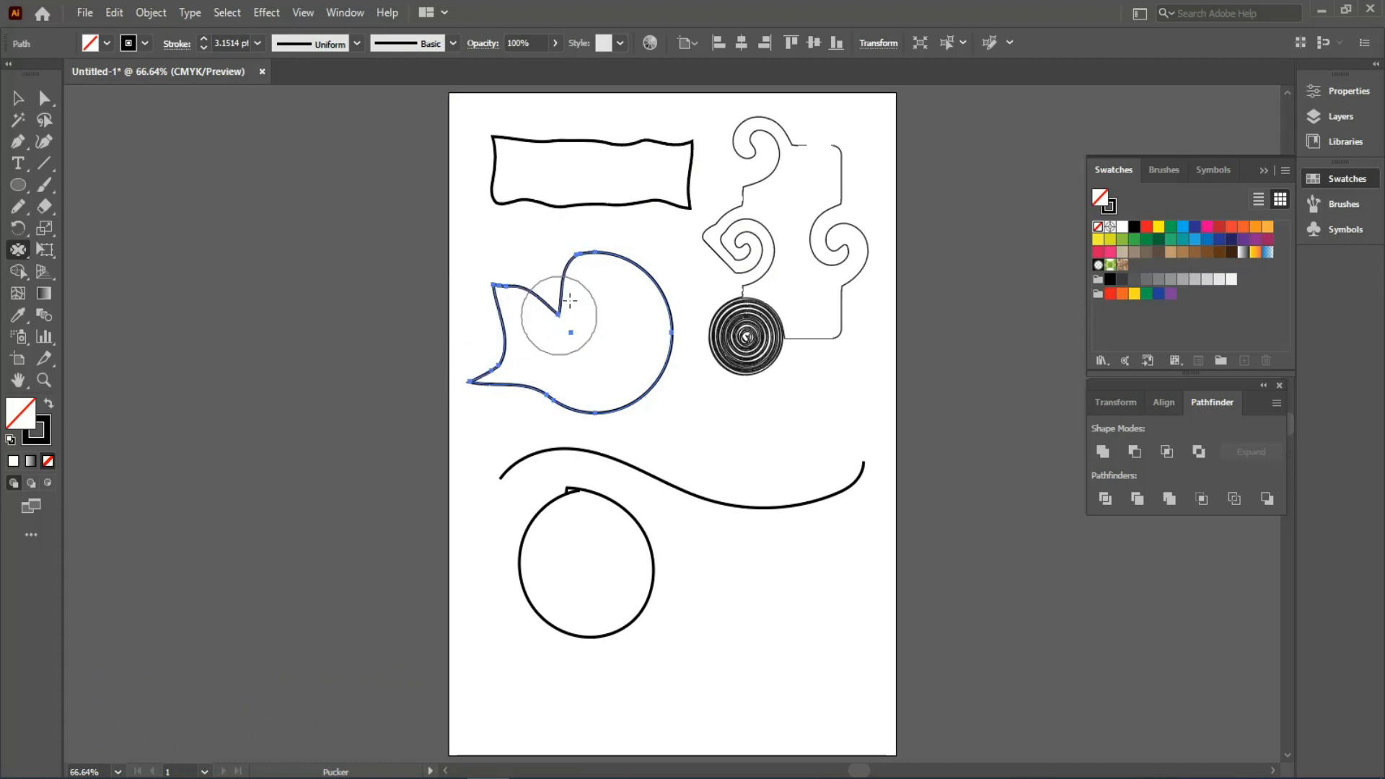
mouse_move(604, 247)
left_mouse_down()
mouse_move(626, 222)
mouse_move(641, 276)
mouse_move(667, 302)
mouse_move(665, 360)
mouse_move(705, 396)
mouse_move(634, 402)
mouse_move(656, 432)
mouse_move(576, 413)
mouse_move(508, 426)
left_mouse_up()
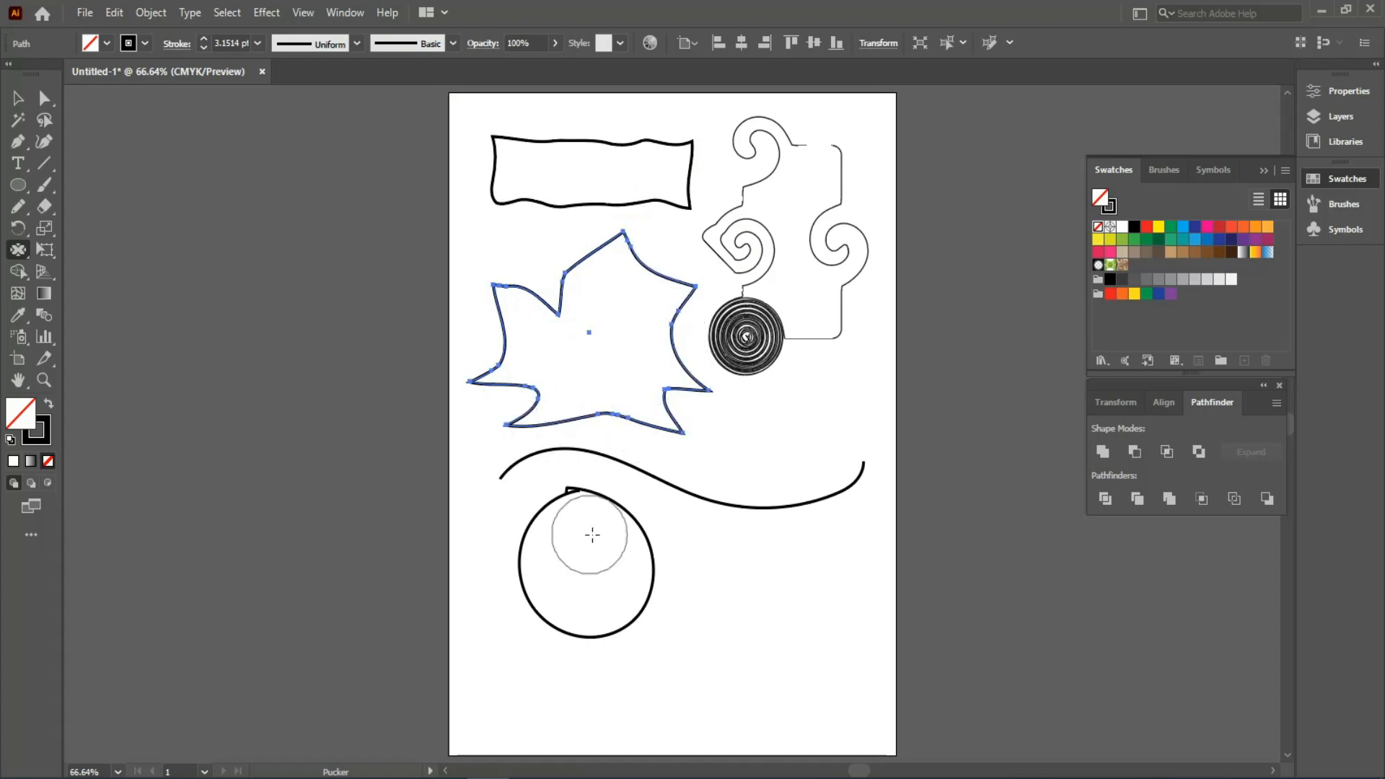
- Select the lower hand-drawn circle and pull a pointed lobe from its upper right
key("v")
left_click(640, 540, "ctrl")
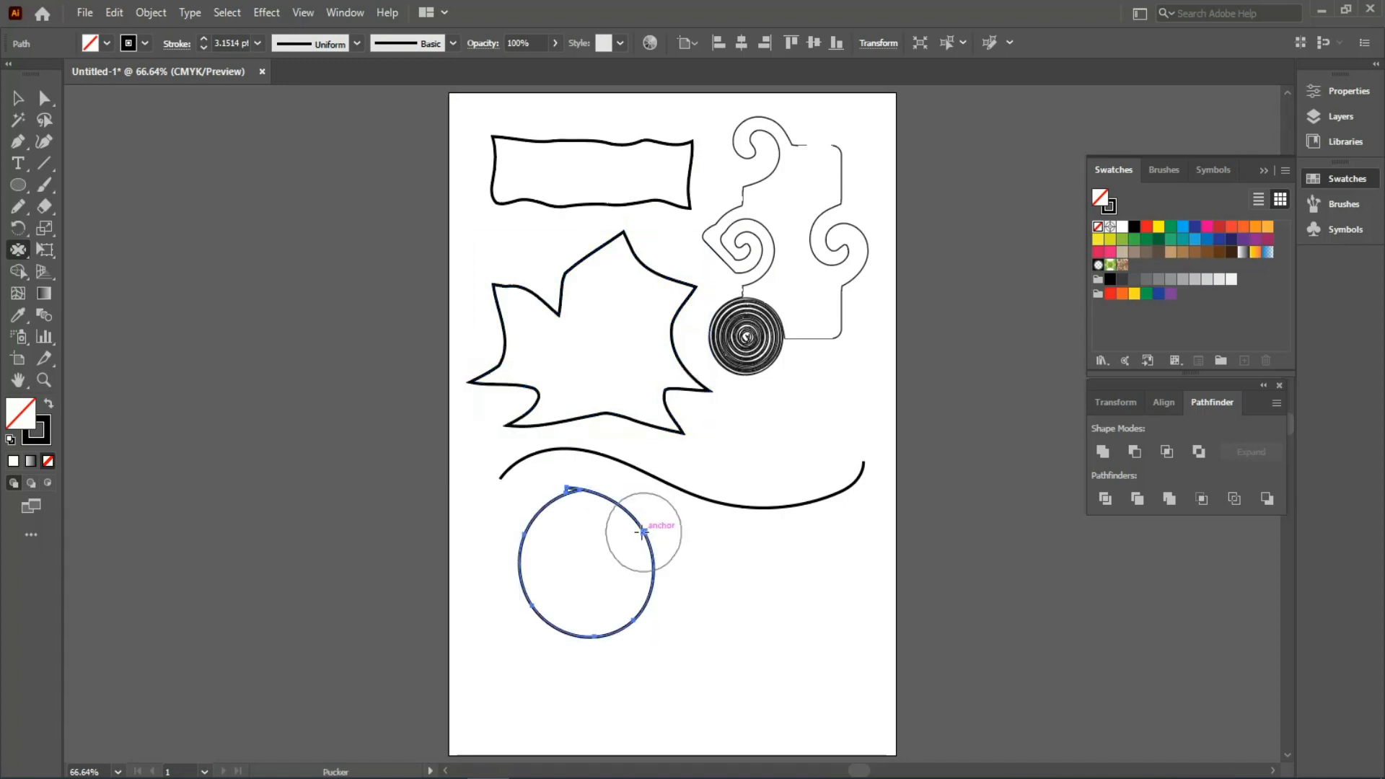
left_click_drag(640, 513, 686, 526)
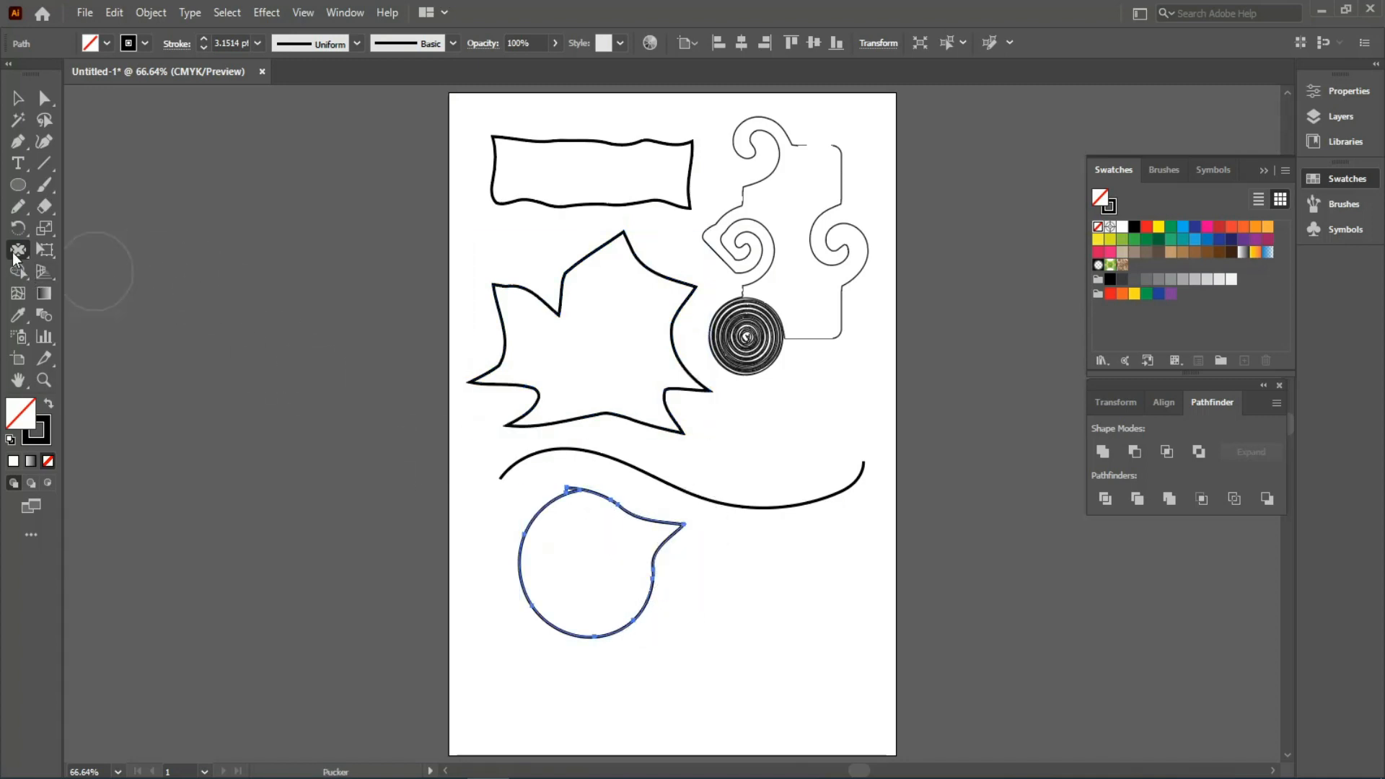
left_click(15, 253)
- Bloat the lower shape's bottom and upper-left into rounded lobes and dent its right side
left_click(74, 339)
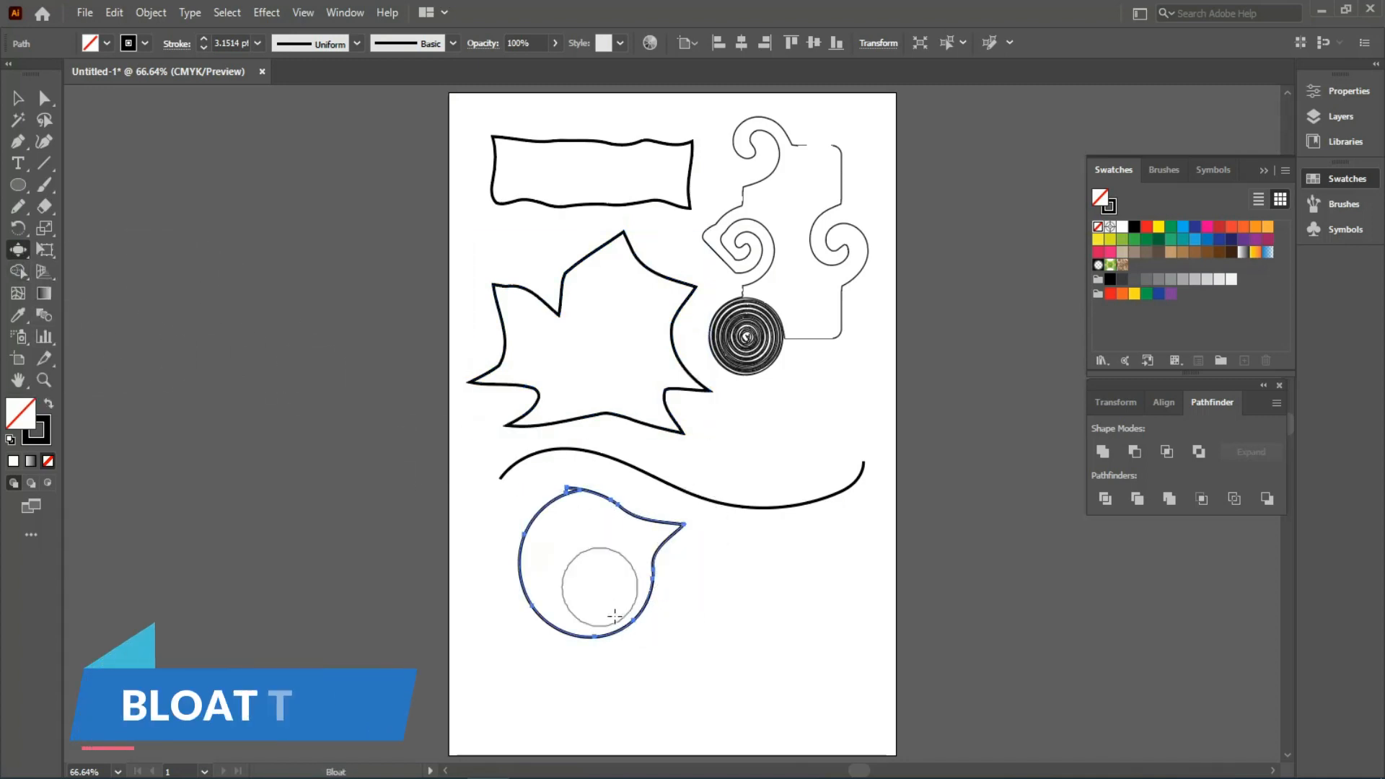
mouse_move(609, 577)
left_mouse_down()
mouse_move(612, 649)
mouse_move(544, 618)
mouse_move(518, 558)
left_mouse_up()
left_click(501, 532)
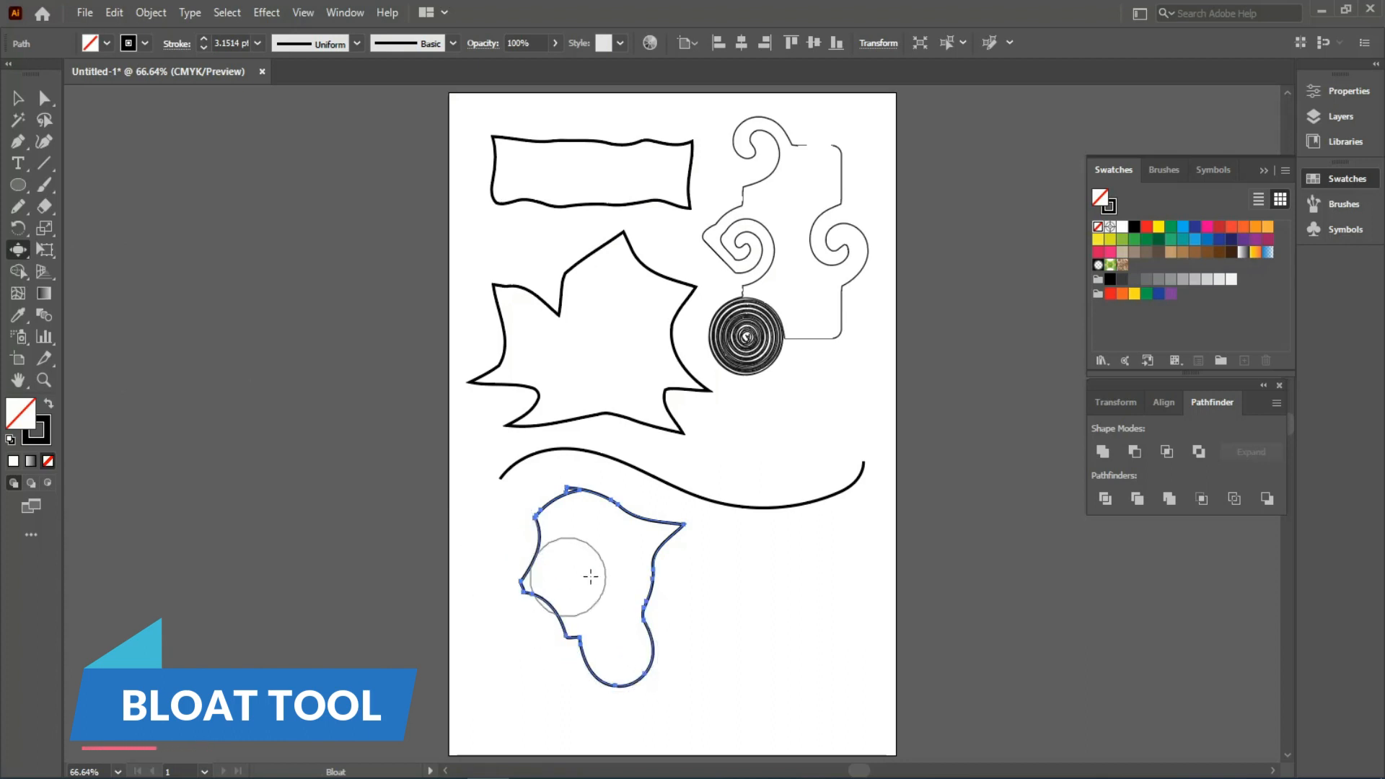
left_click(572, 516)
left_click_drag(663, 565, 681, 653)
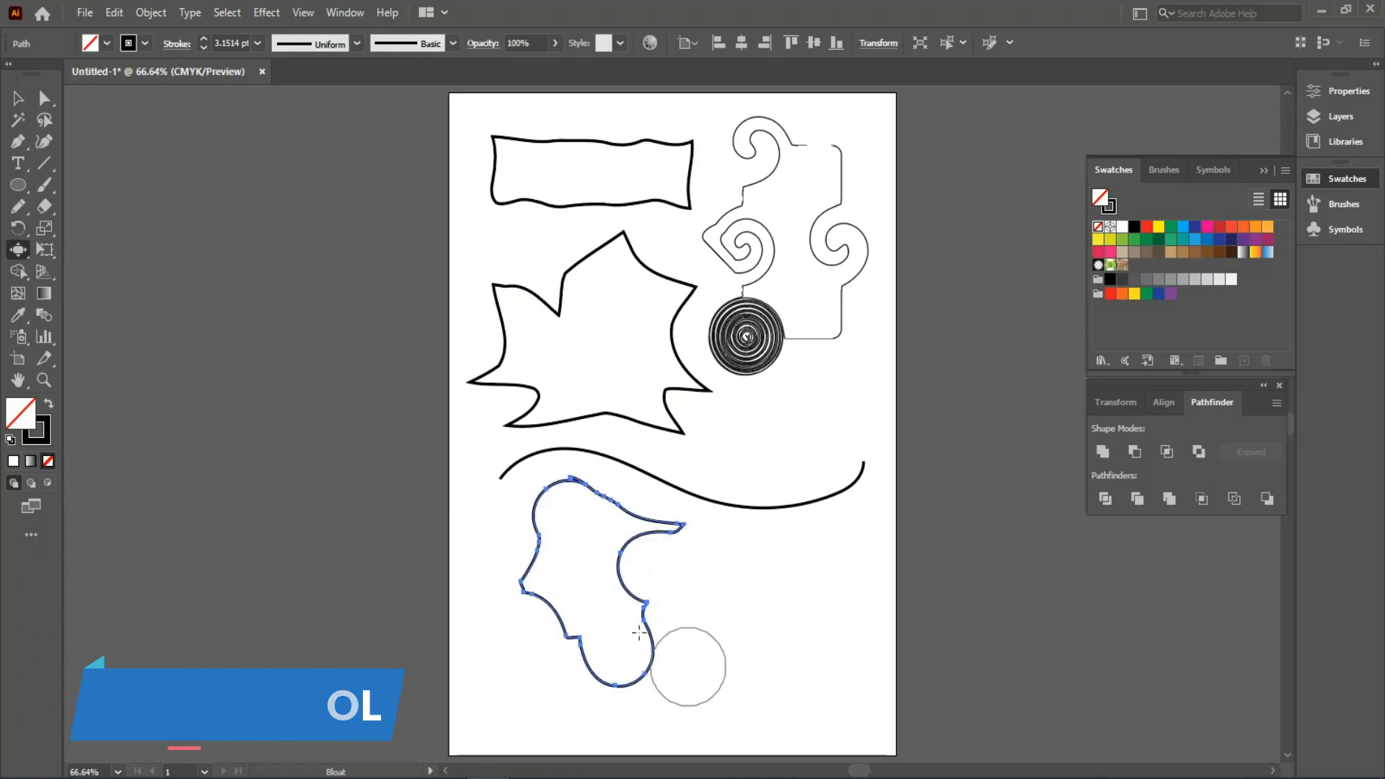
- Add a spiky scalloped fringe along the length of the wavy line
left_click(20, 254)
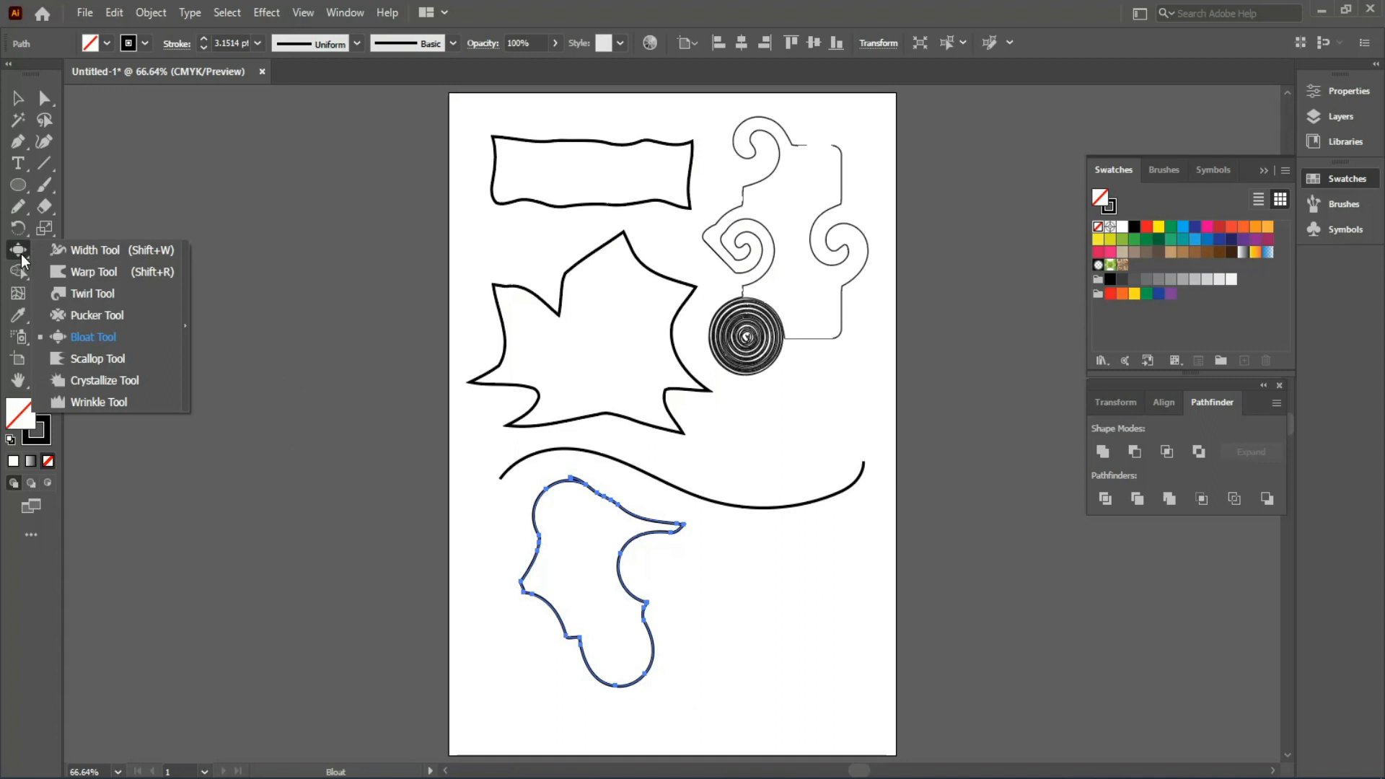
left_click(106, 357)
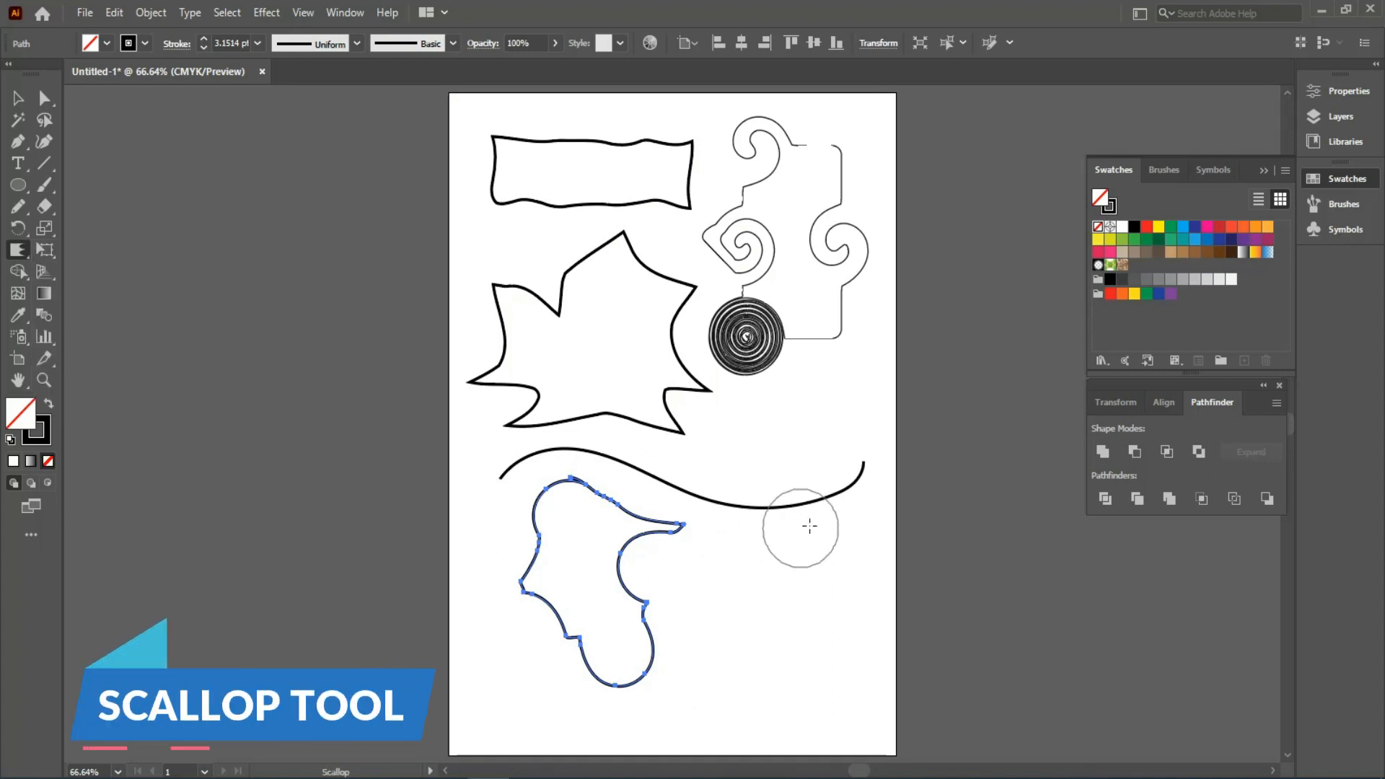
left_click(817, 498, "ctrl")
mouse_move(818, 496)
left_mouse_down()
mouse_move(819, 512)
mouse_move(721, 497)
mouse_move(713, 534)
mouse_move(630, 478)
mouse_move(552, 461)
mouse_move(501, 473)
left_mouse_up()
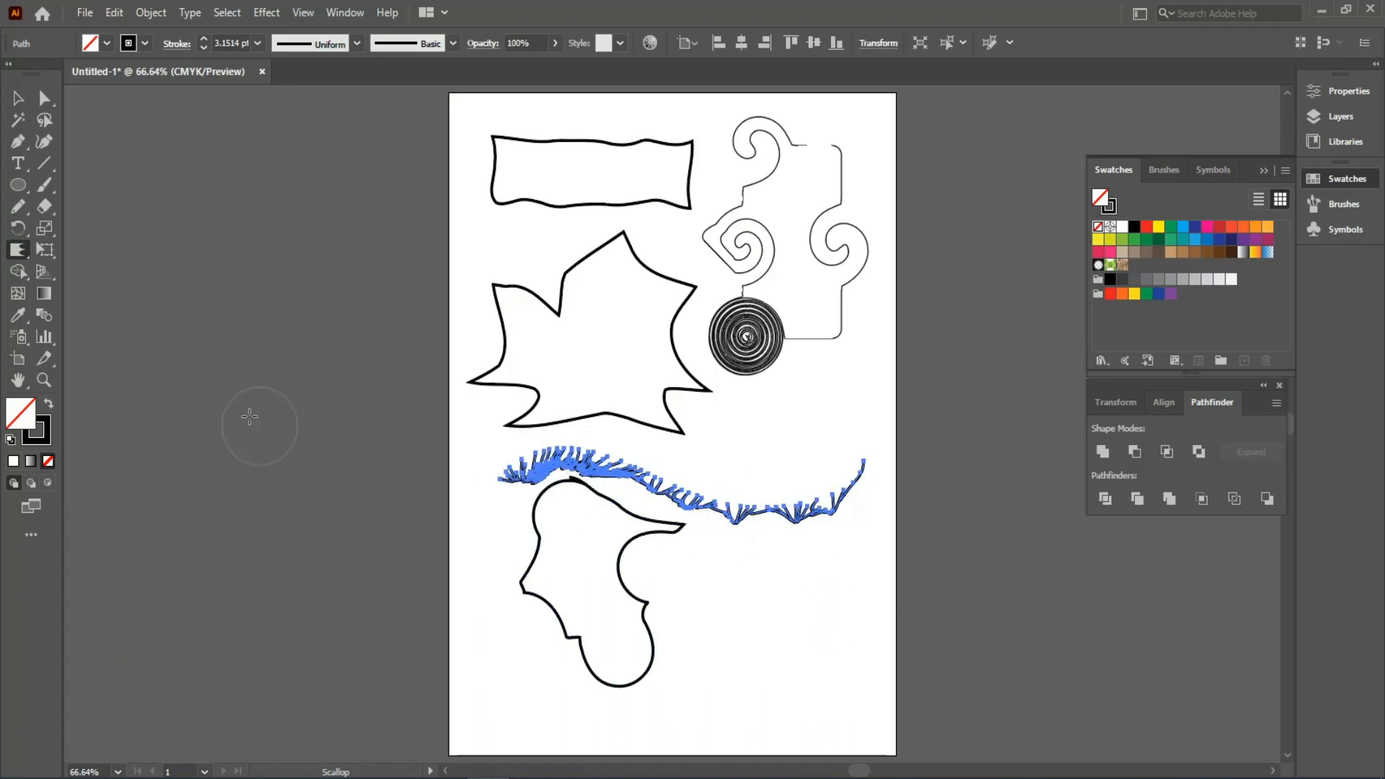
left_click_drag(15, 253, 93, 386)
- Crystallize spikes into the blob's inner edge, then wrinkle the star's upper edges after deselecting
left_click(638, 546, "ctrl")
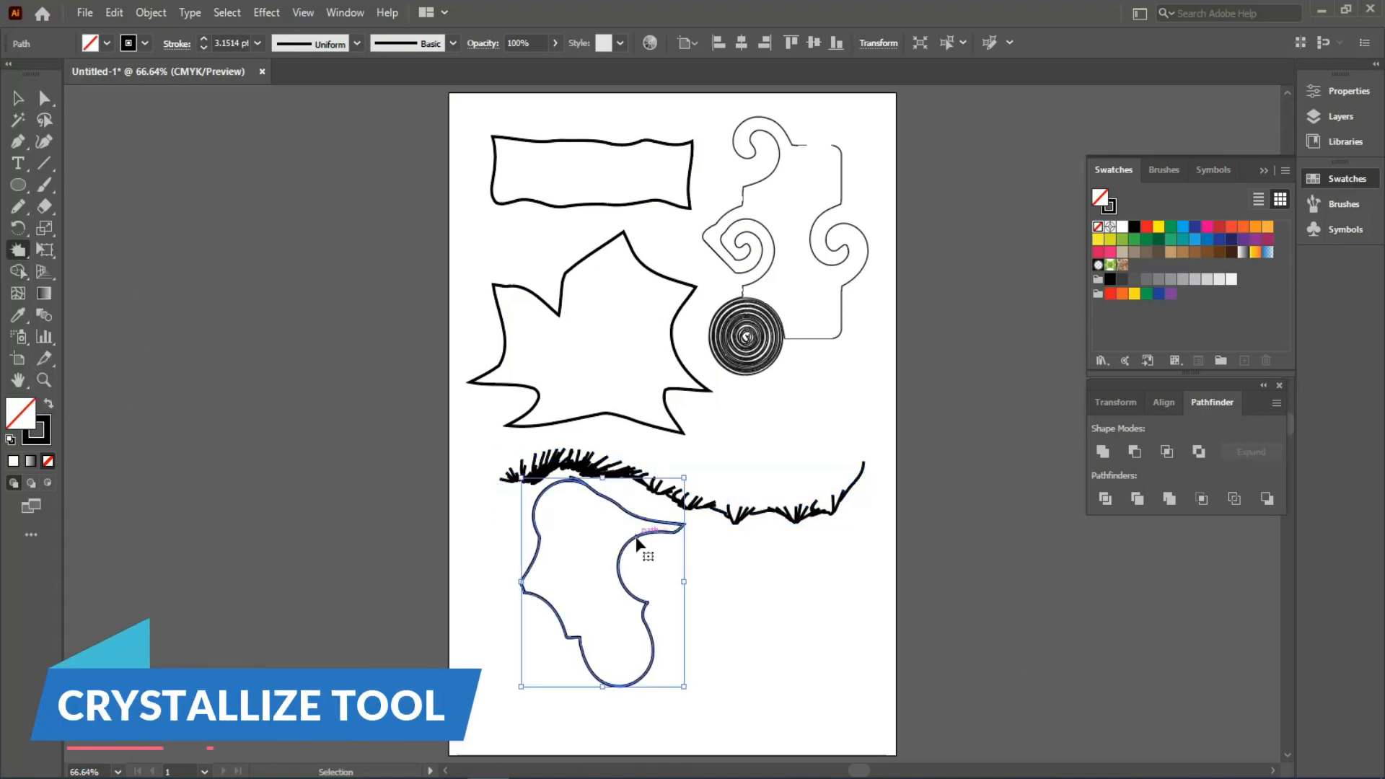
mouse_move(638, 545)
left_mouse_down()
mouse_move(665, 611)
mouse_move(645, 647)
mouse_move(663, 670)
mouse_move(559, 660)
mouse_move(565, 586)
mouse_move(542, 583)
mouse_move(561, 568)
mouse_move(557, 512)
mouse_move(594, 545)
left_mouse_up()
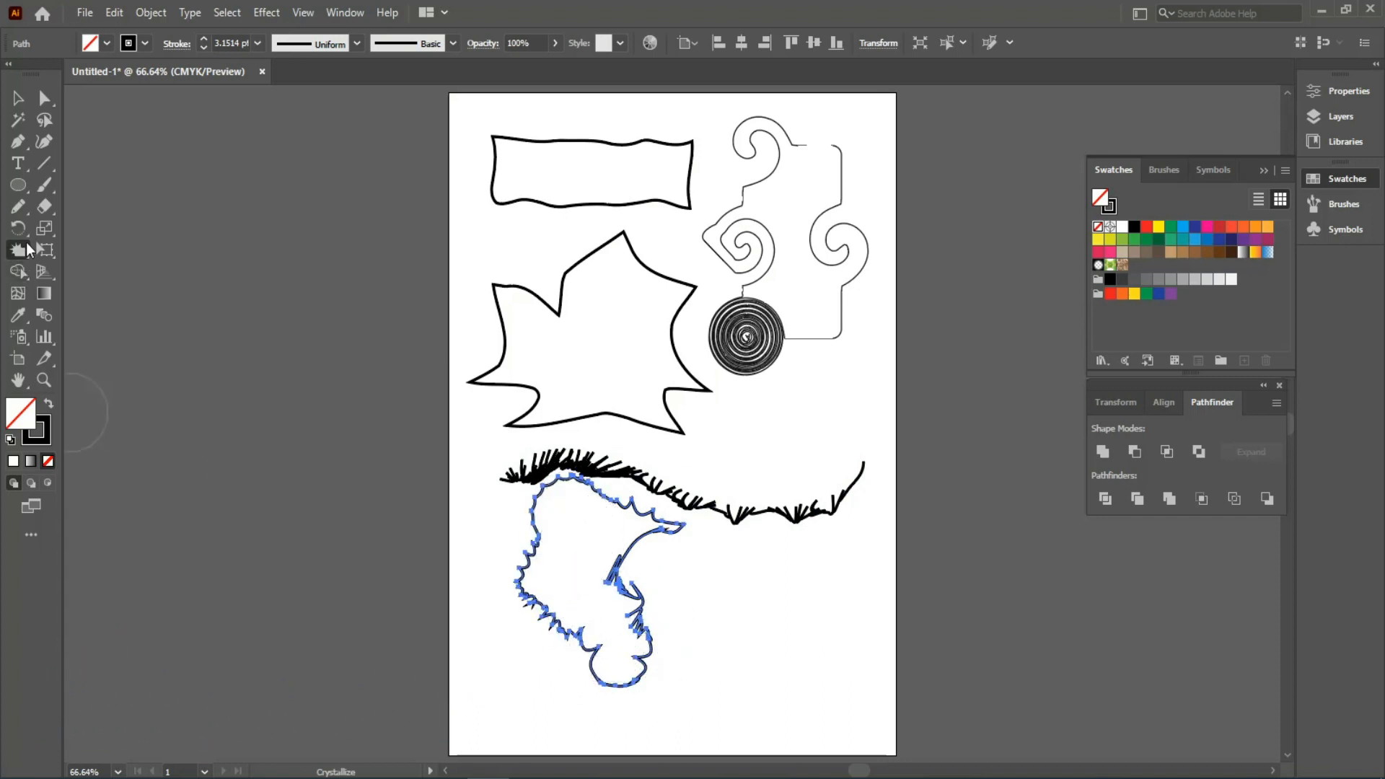
left_click(87, 401)
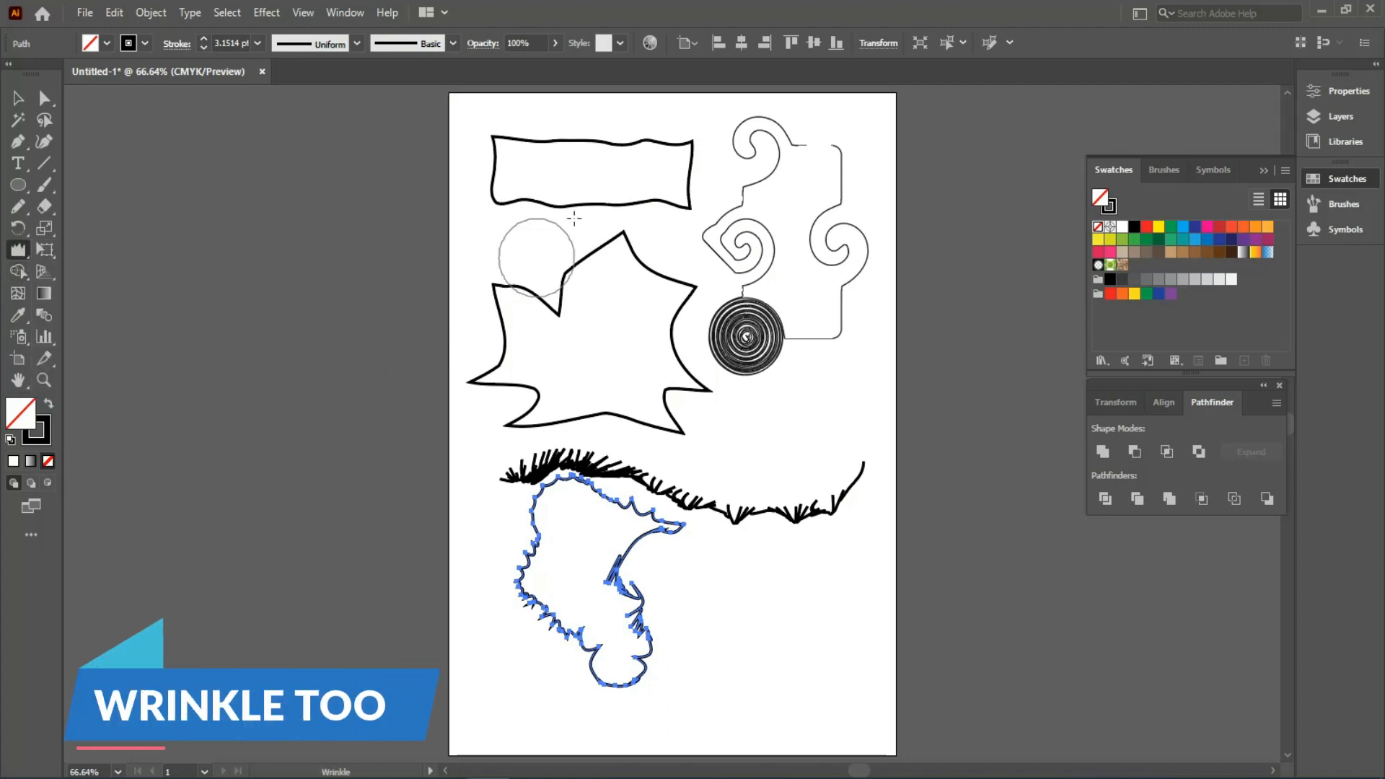
key("ctrl+shift+a")
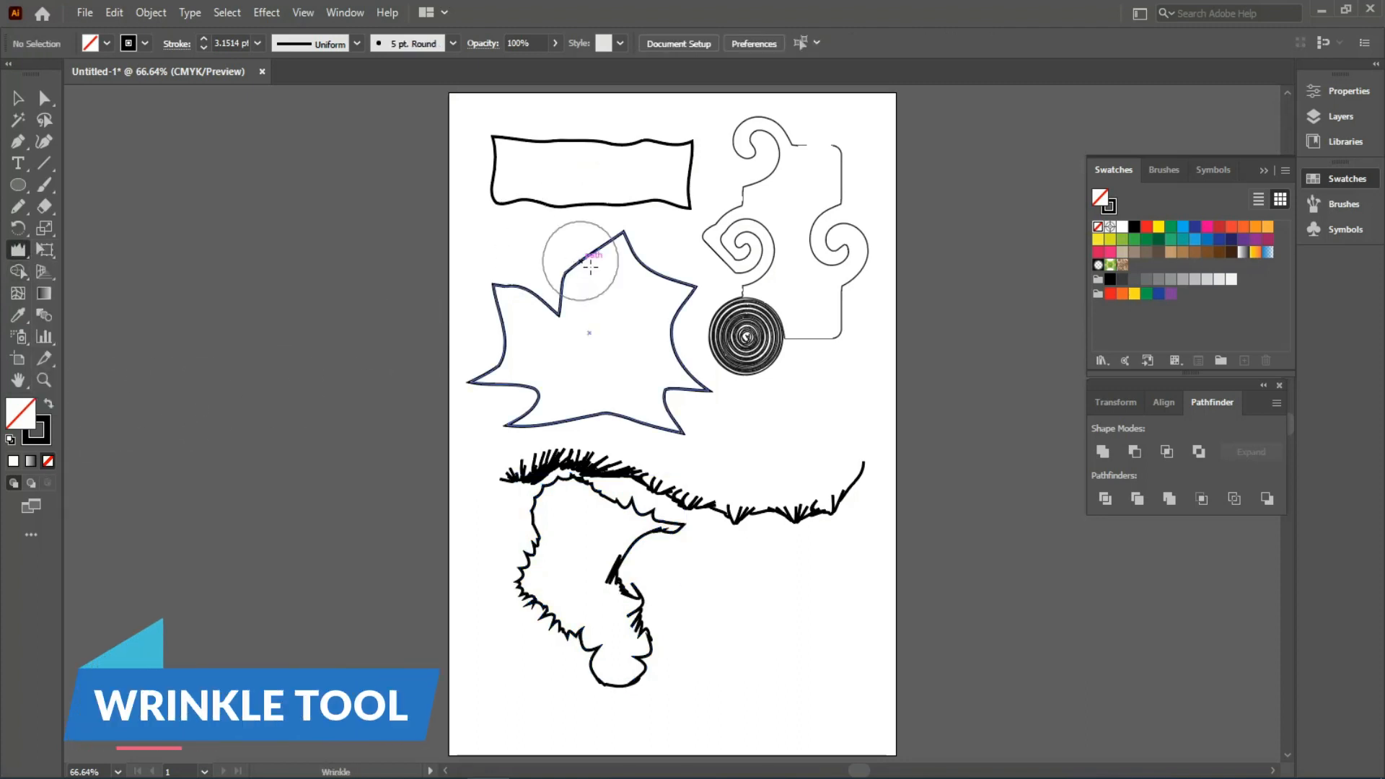
mouse_move(590, 266)
left_mouse_down()
mouse_move(620, 249)
mouse_move(648, 273)
mouse_move(685, 275)
mouse_move(673, 300)
mouse_move(690, 307)
mouse_move(667, 341)
mouse_move(684, 344)
mouse_move(677, 399)
mouse_move(624, 417)
mouse_move(592, 408)
mouse_move(531, 436)
mouse_move(514, 405)
mouse_move(540, 375)
mouse_move(497, 372)
mouse_move(518, 293)
mouse_move(552, 306)
left_mouse_up()
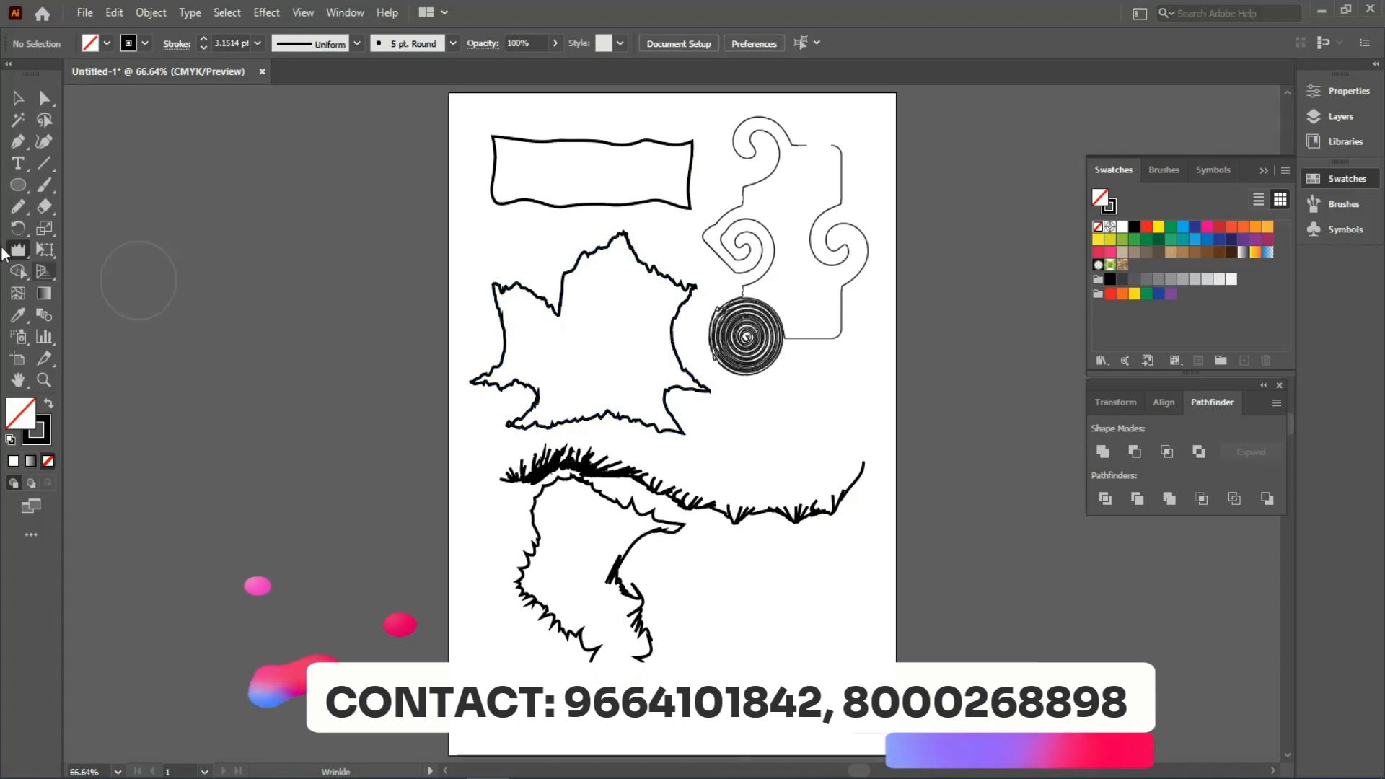
- Open the Wrinkle tool options and close them without changes
double_click(18, 249)
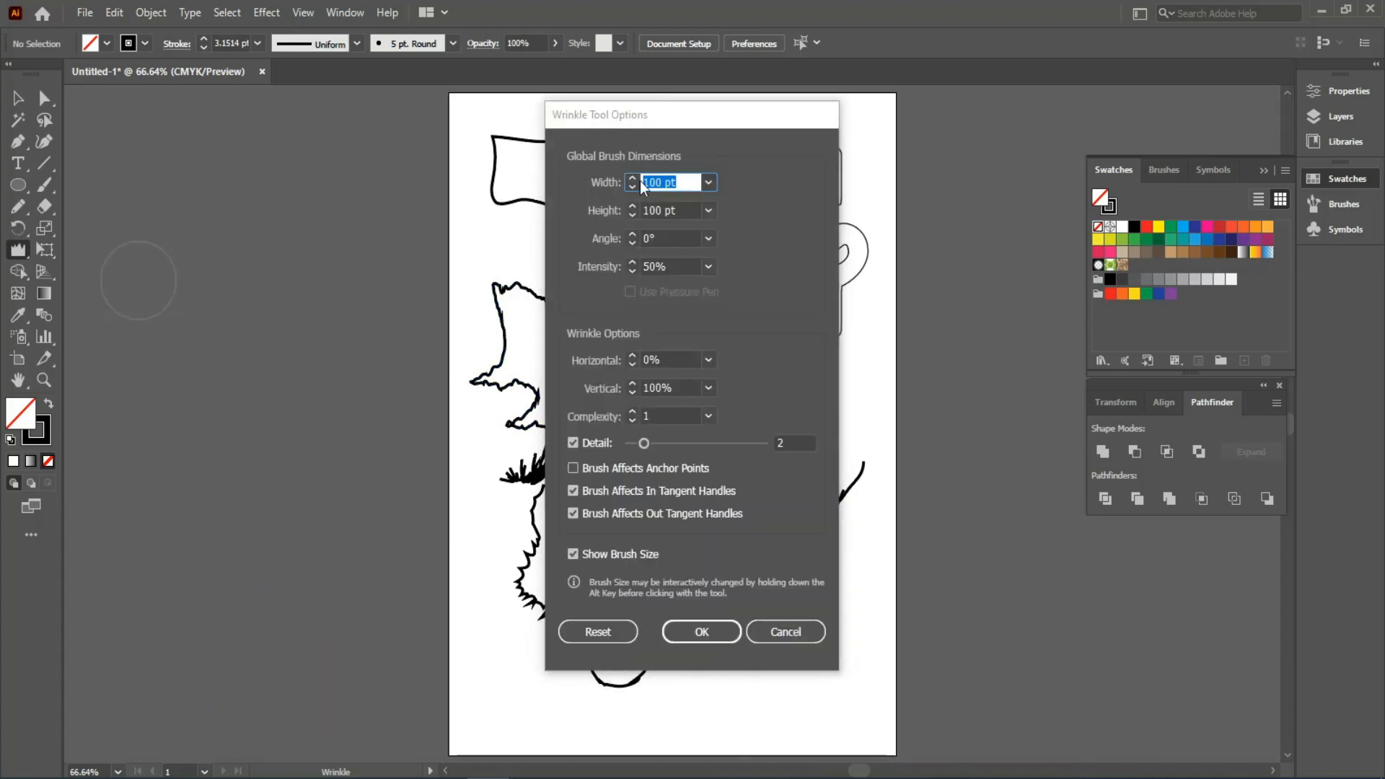
left_click(785, 632)
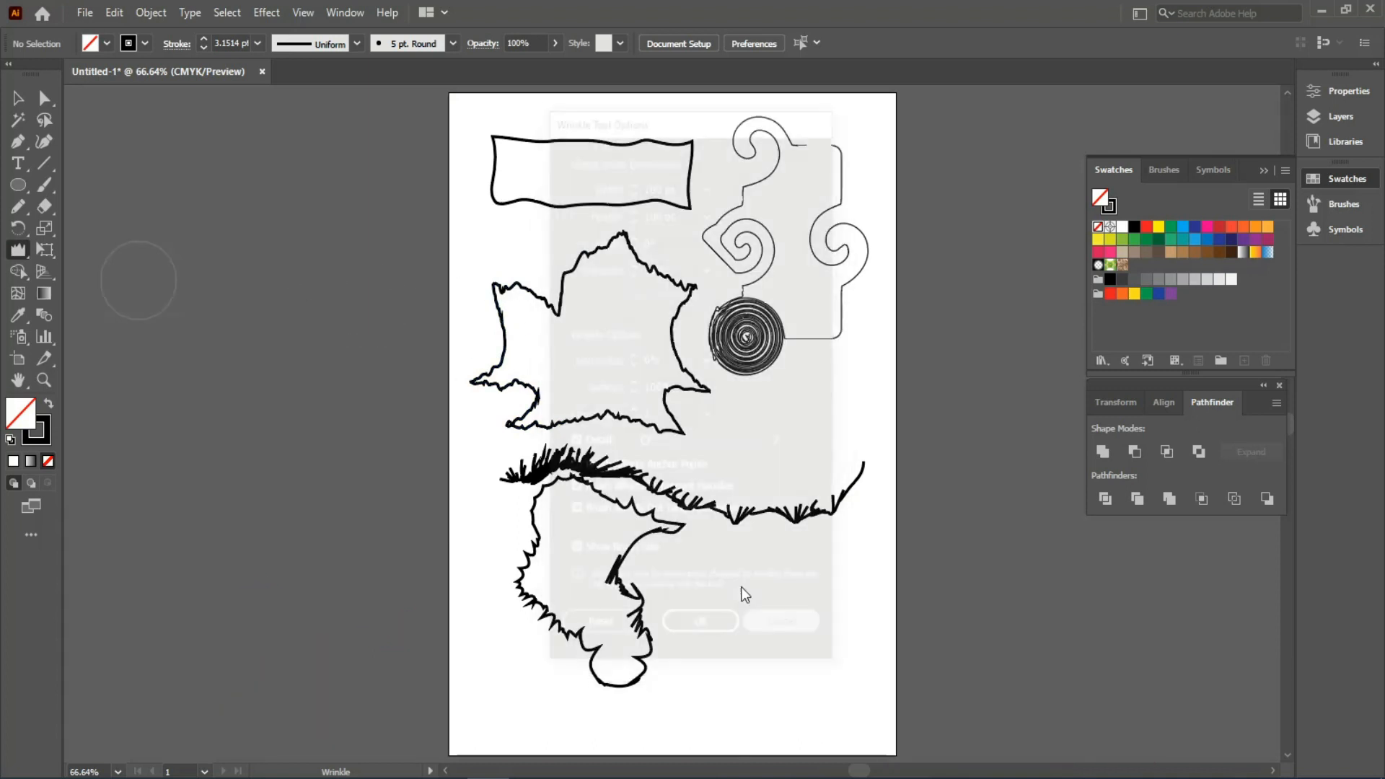
left_click(22, 246)
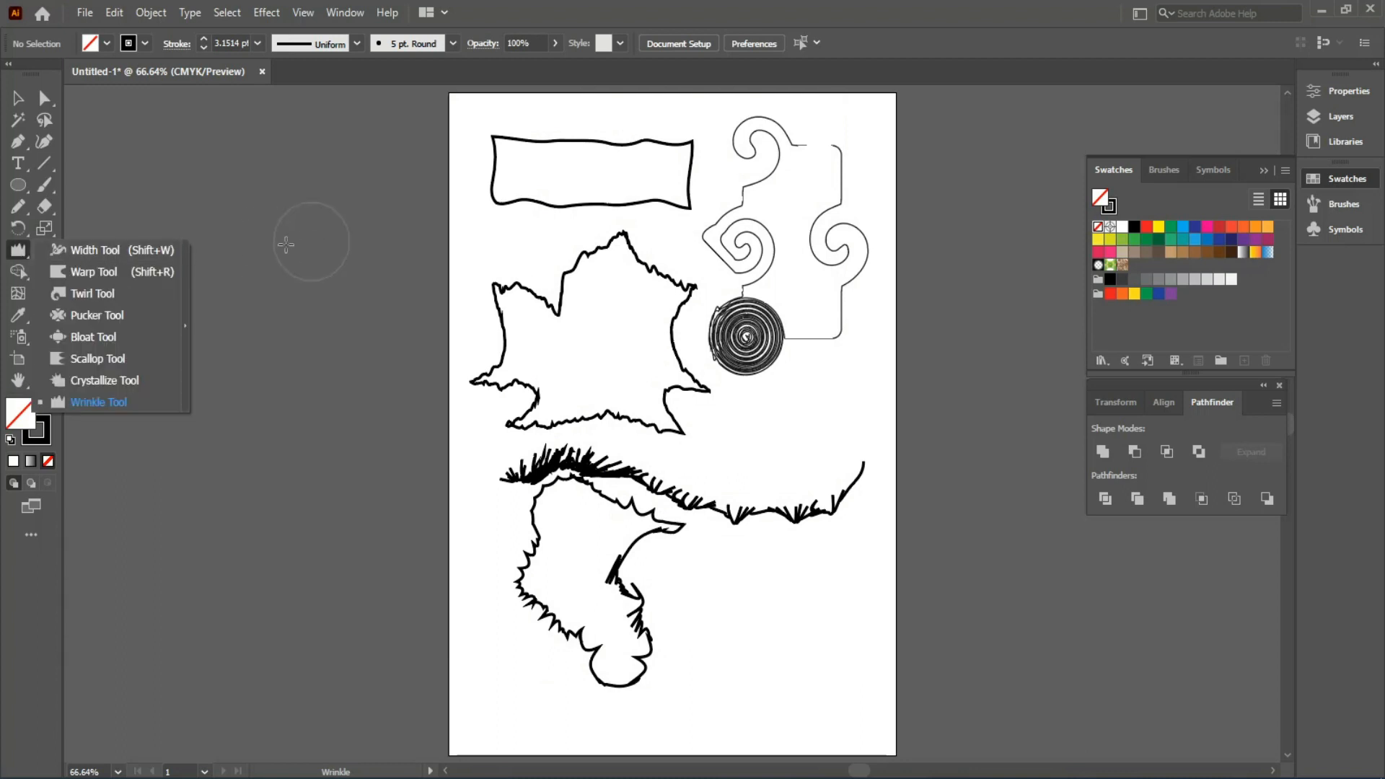
right_click(509, 231)
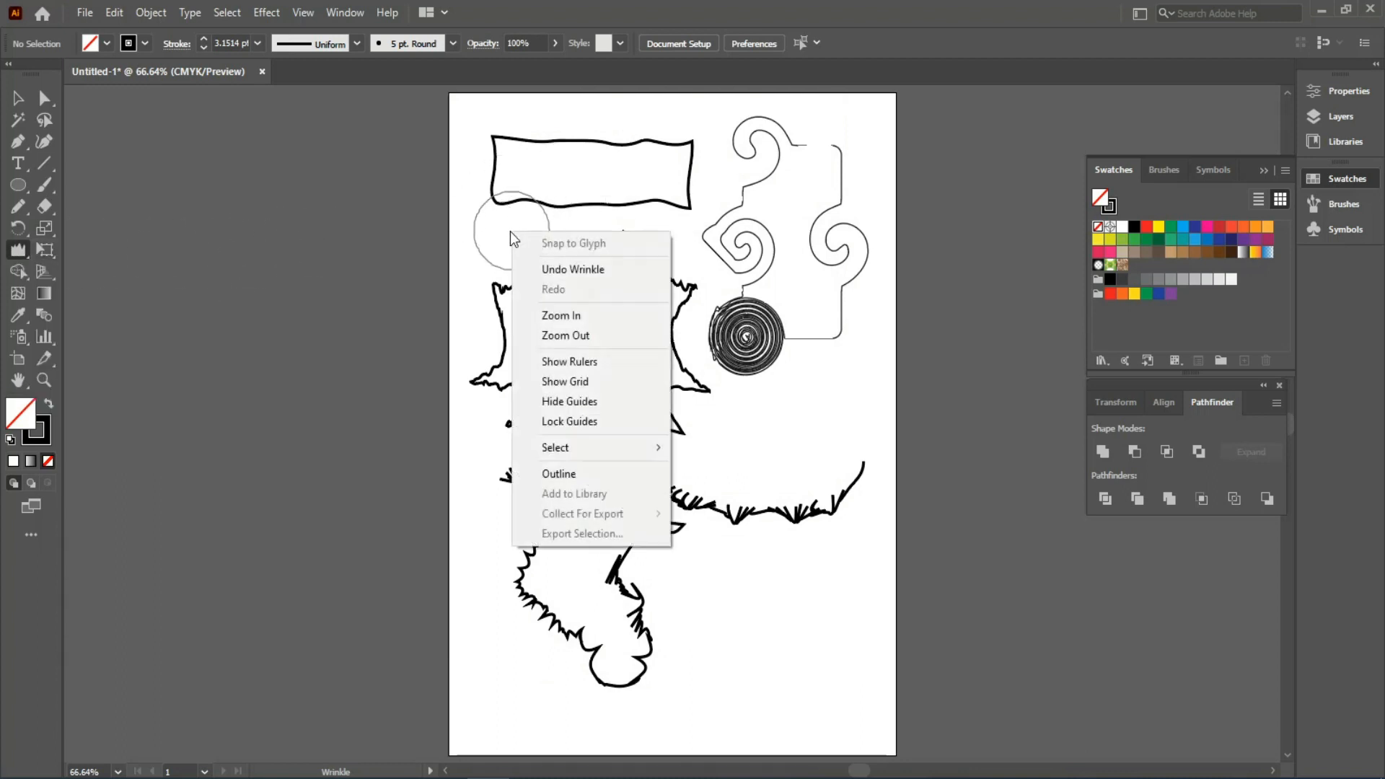
right_click(481, 211)
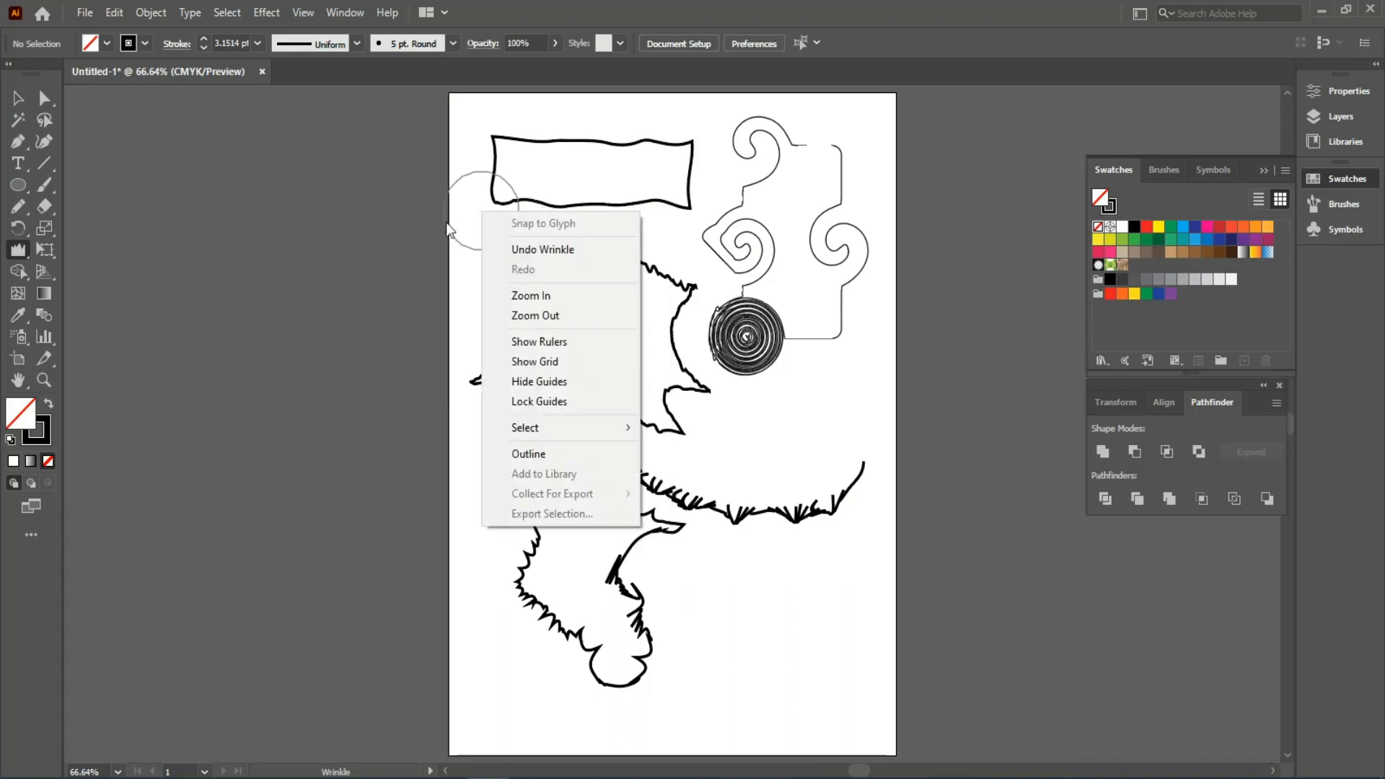
- Set the Wrinkle brush to 50 × 50 pt, 45° angle, 25% intensity and detail 3
double_click(18, 252)
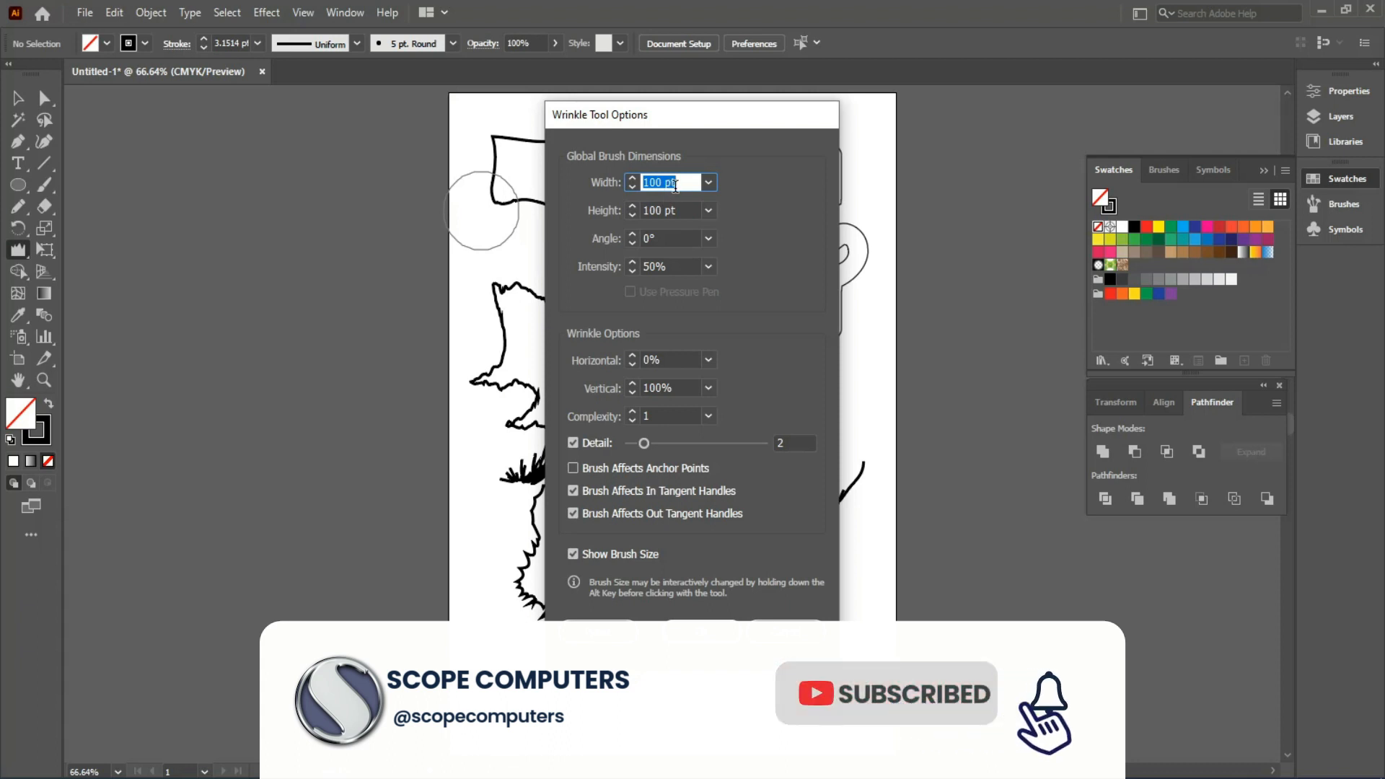
type("50")
key("Tab")
type("50")
left_click(657, 179)
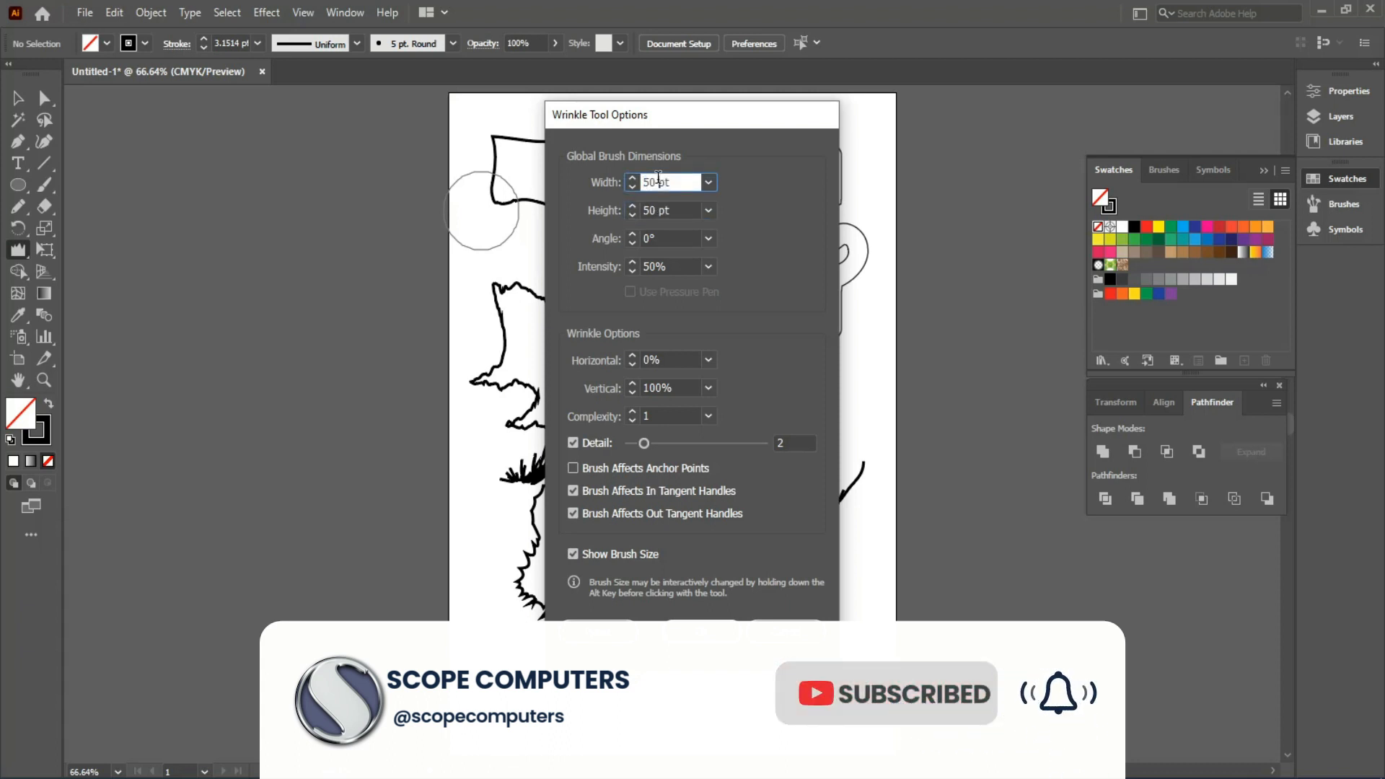
left_click(664, 239)
type("45")
left_click(664, 264)
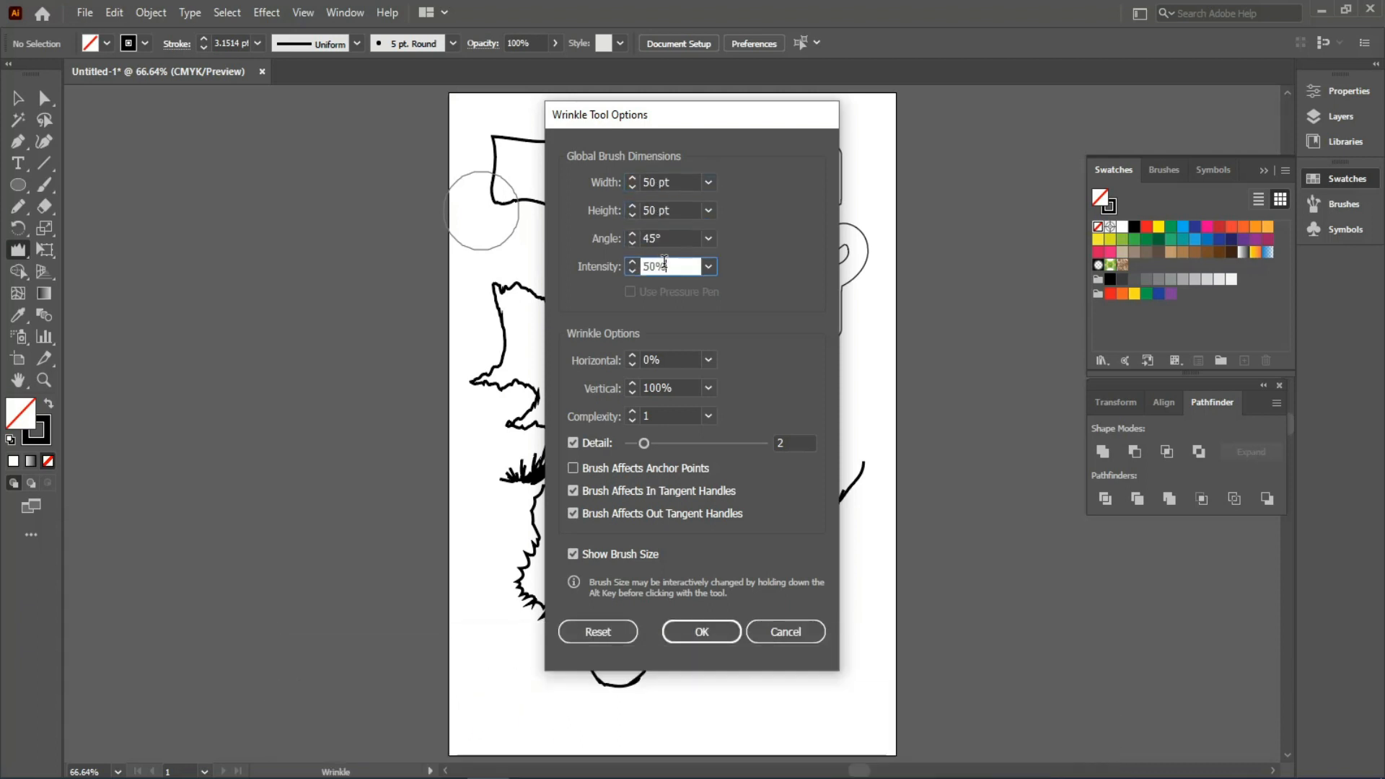
left_click(673, 239)
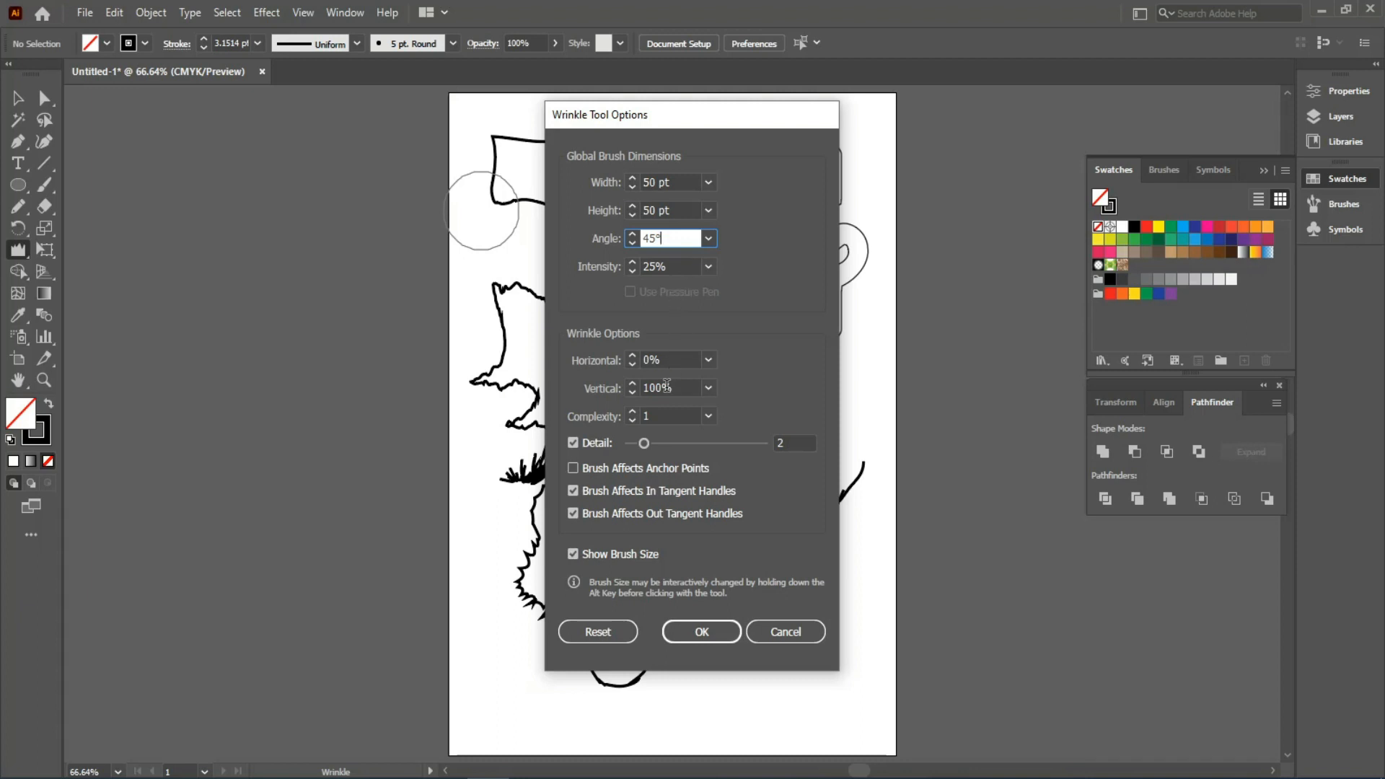
left_click_drag(644, 444, 660, 447)
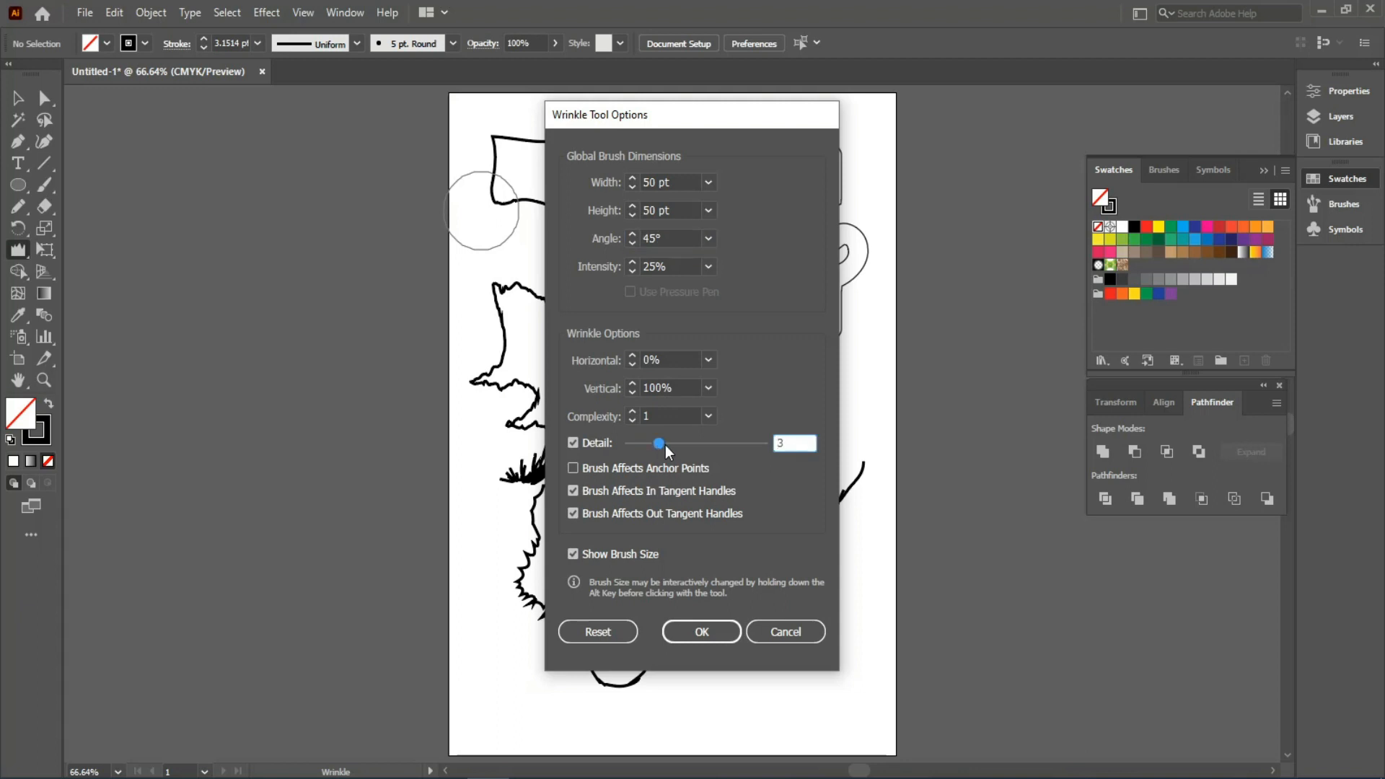
left_click(690, 632)
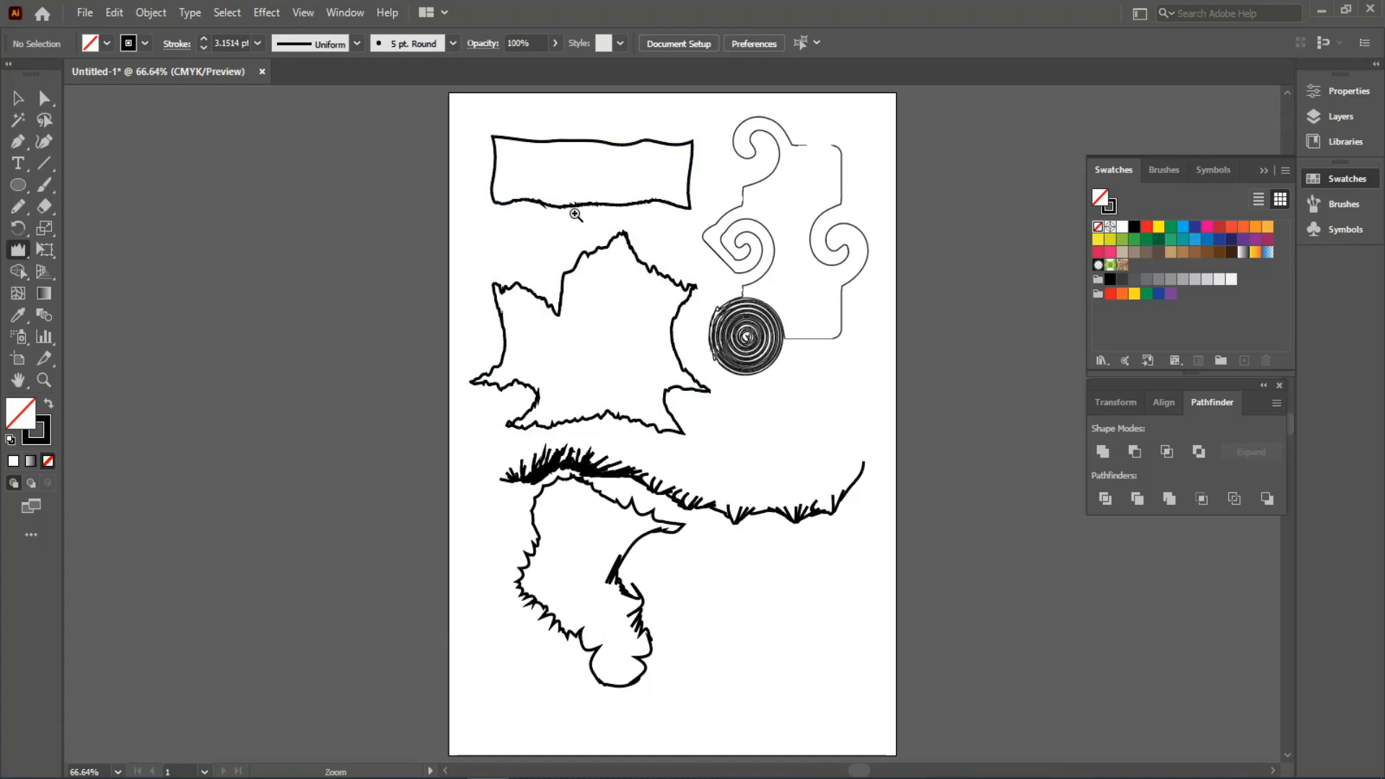
- Set the Warp brush to 10 pt width and height, 0° angle and 50% intensity
scroll(530, 171, "up", 4)
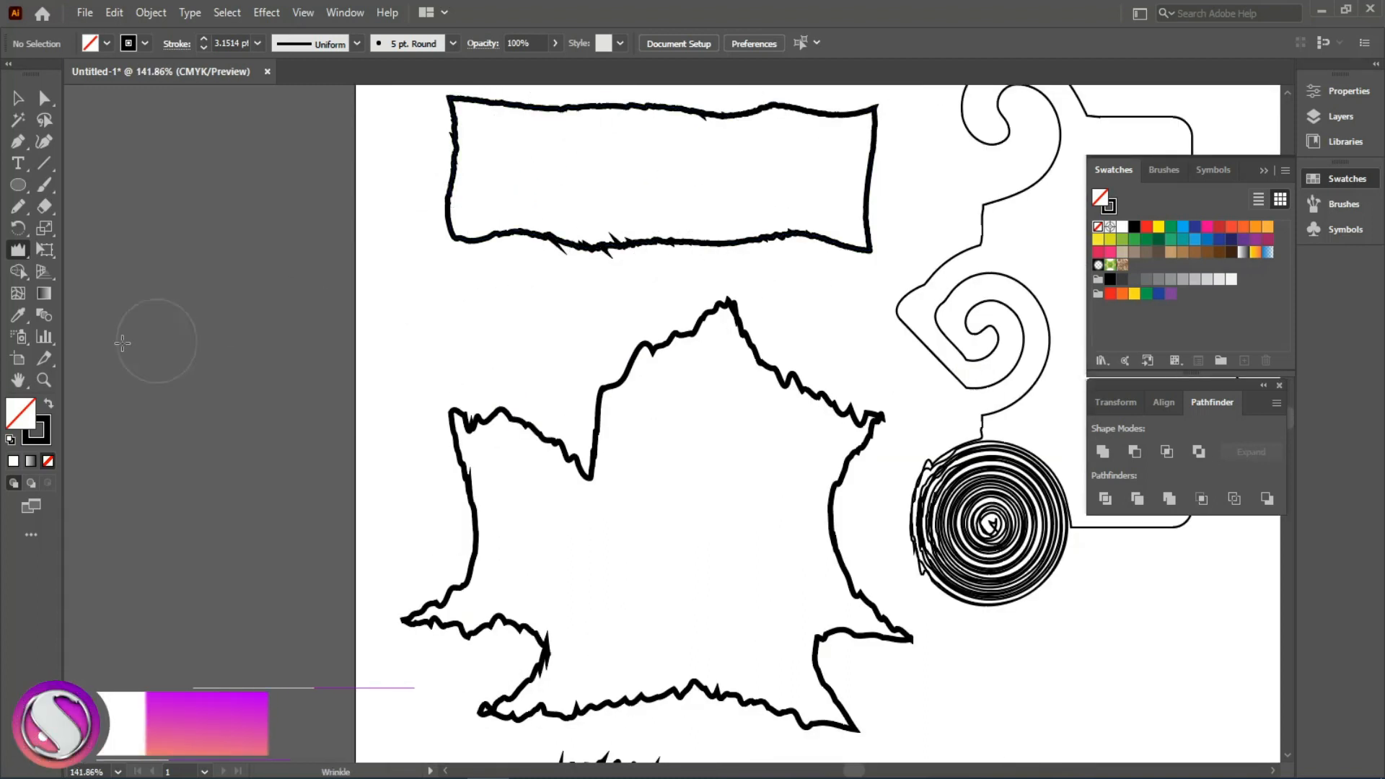
left_click(23, 257)
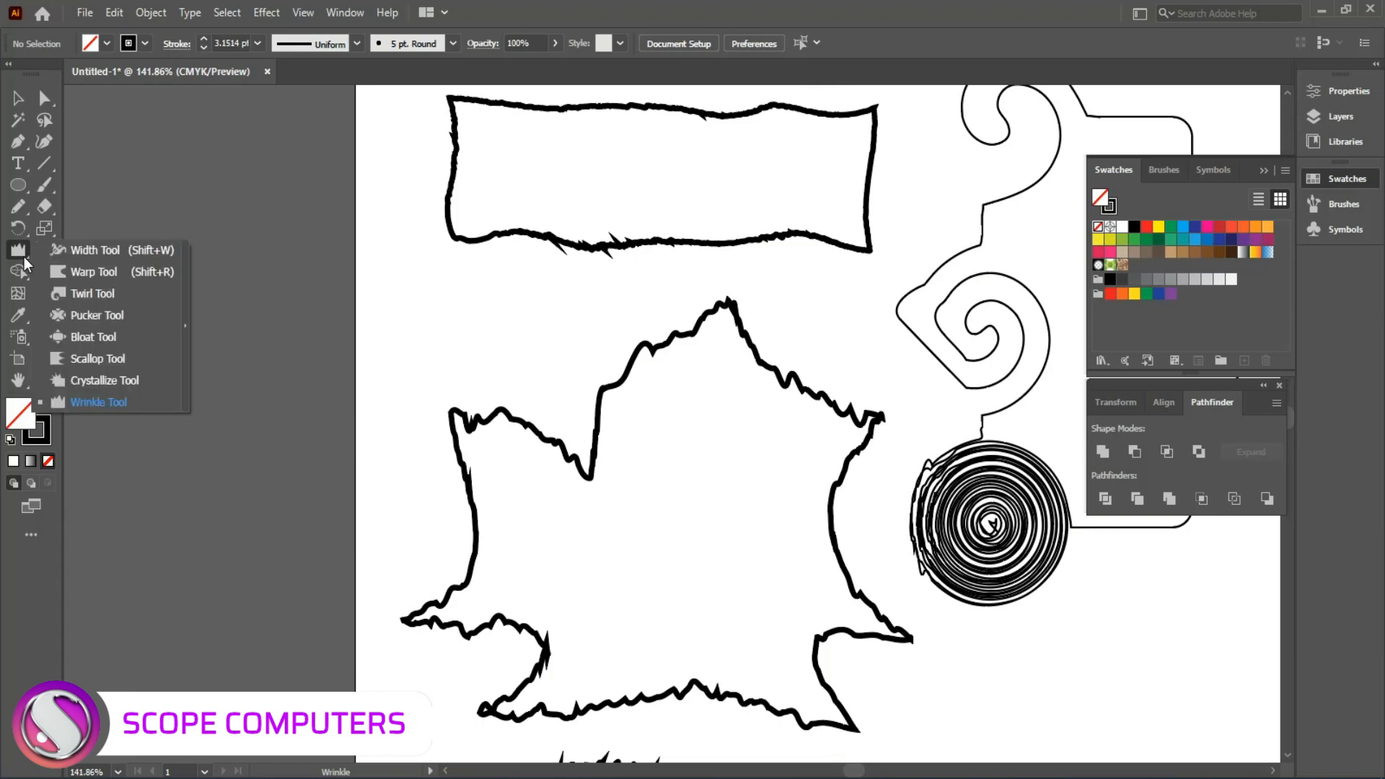
left_click(59, 270)
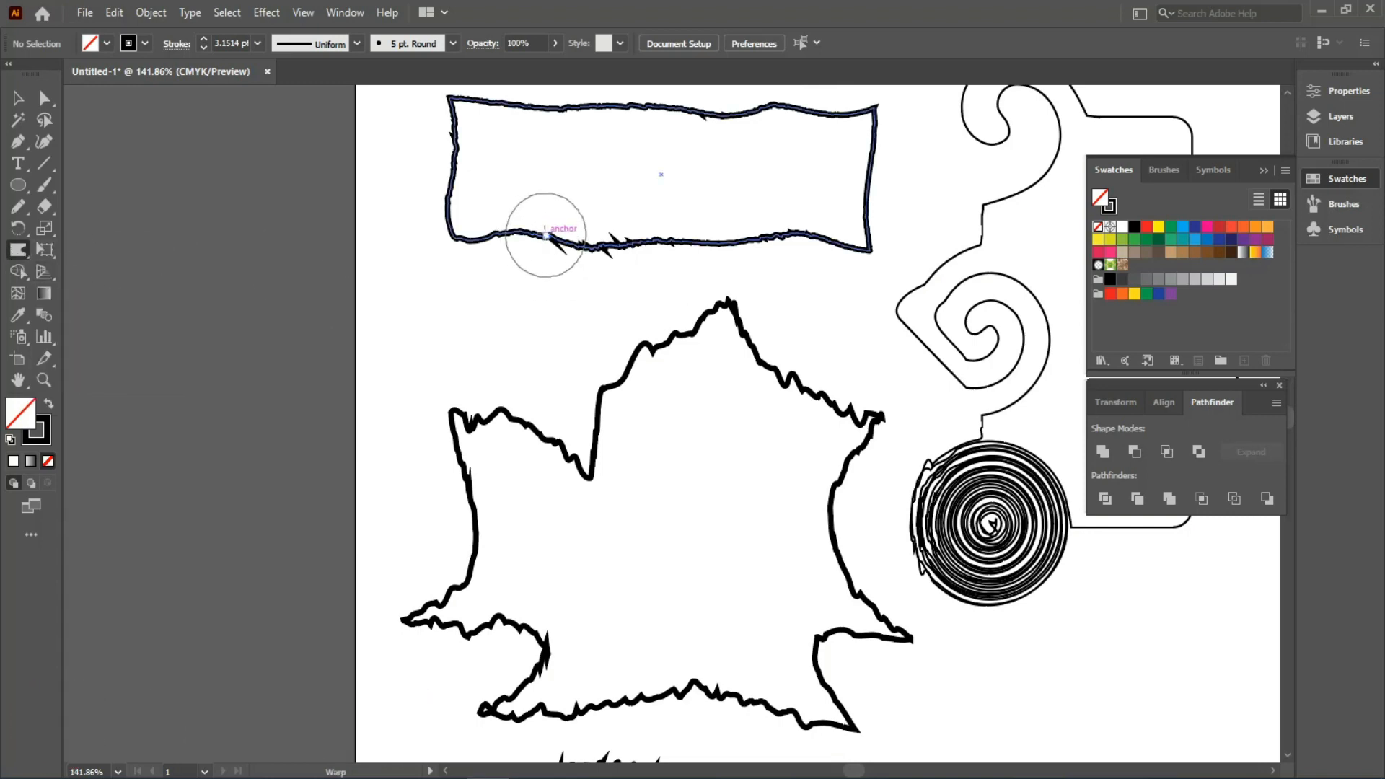
double_click(19, 249)
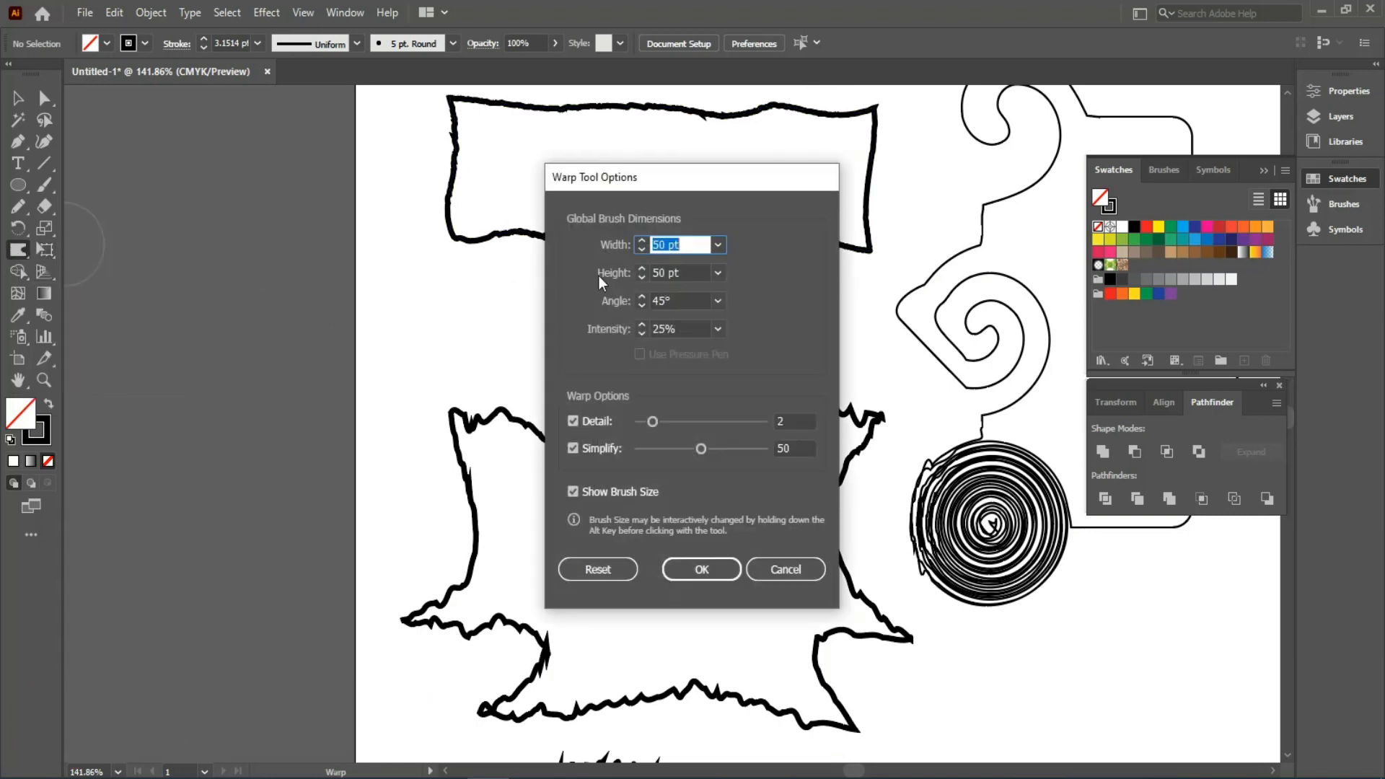
left_click_drag(582, 185, 180, 159)
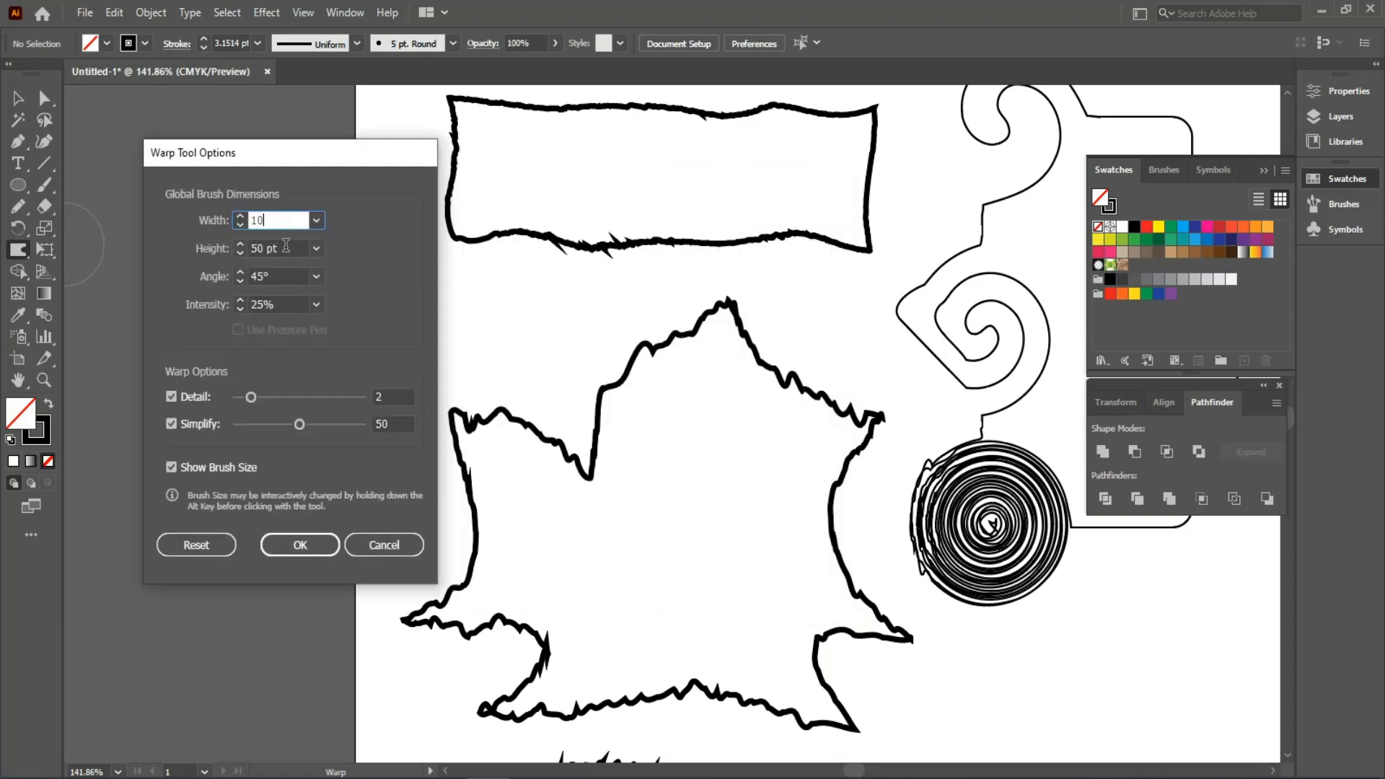
key("Tab")
type("1")
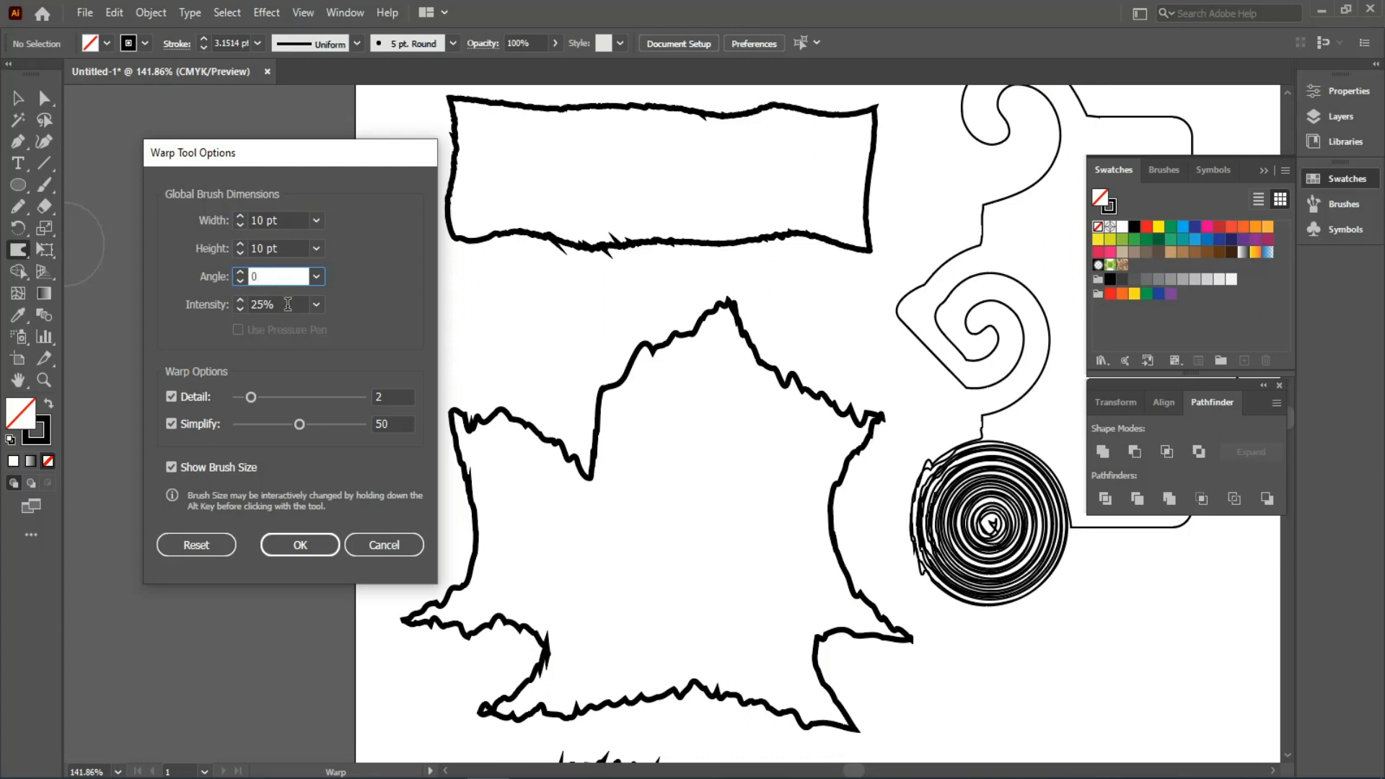
key("Tab")
type("50")
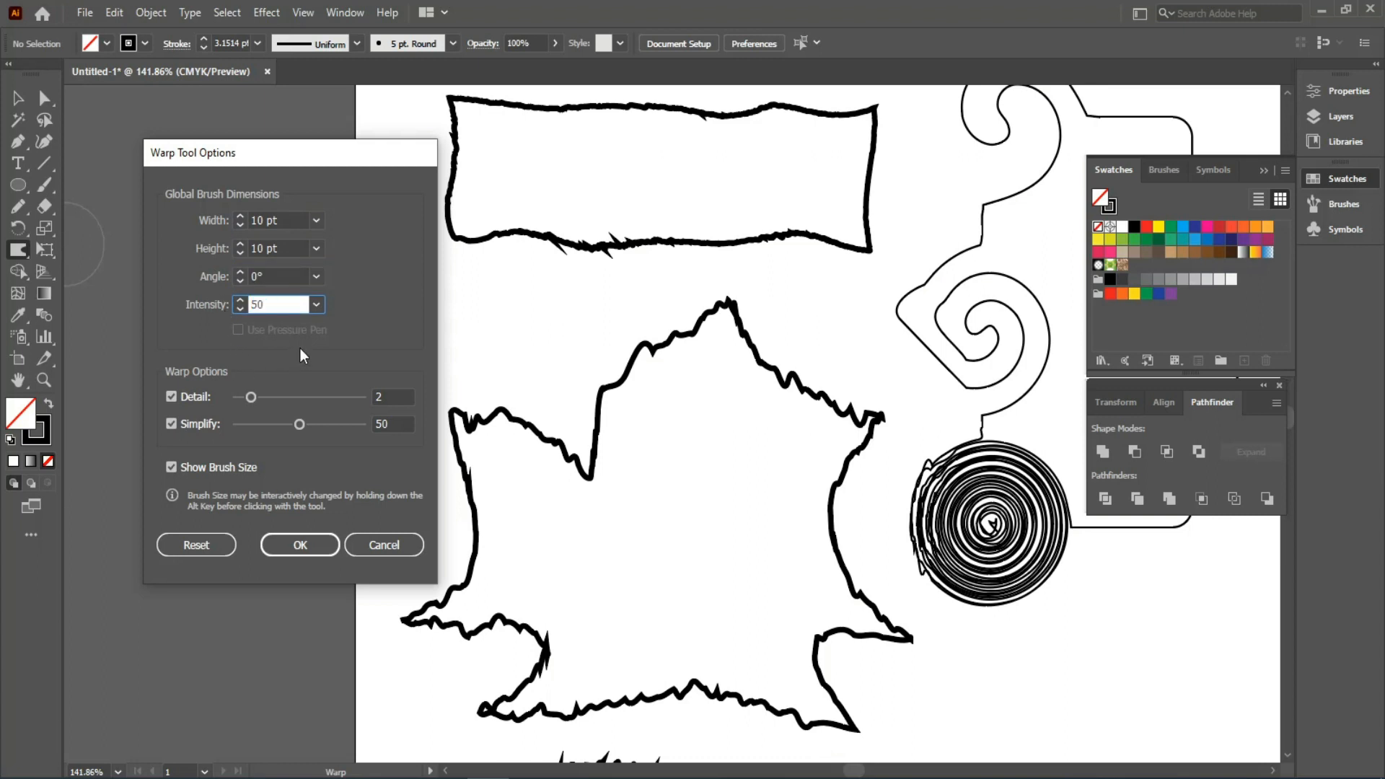
left_click(324, 545)
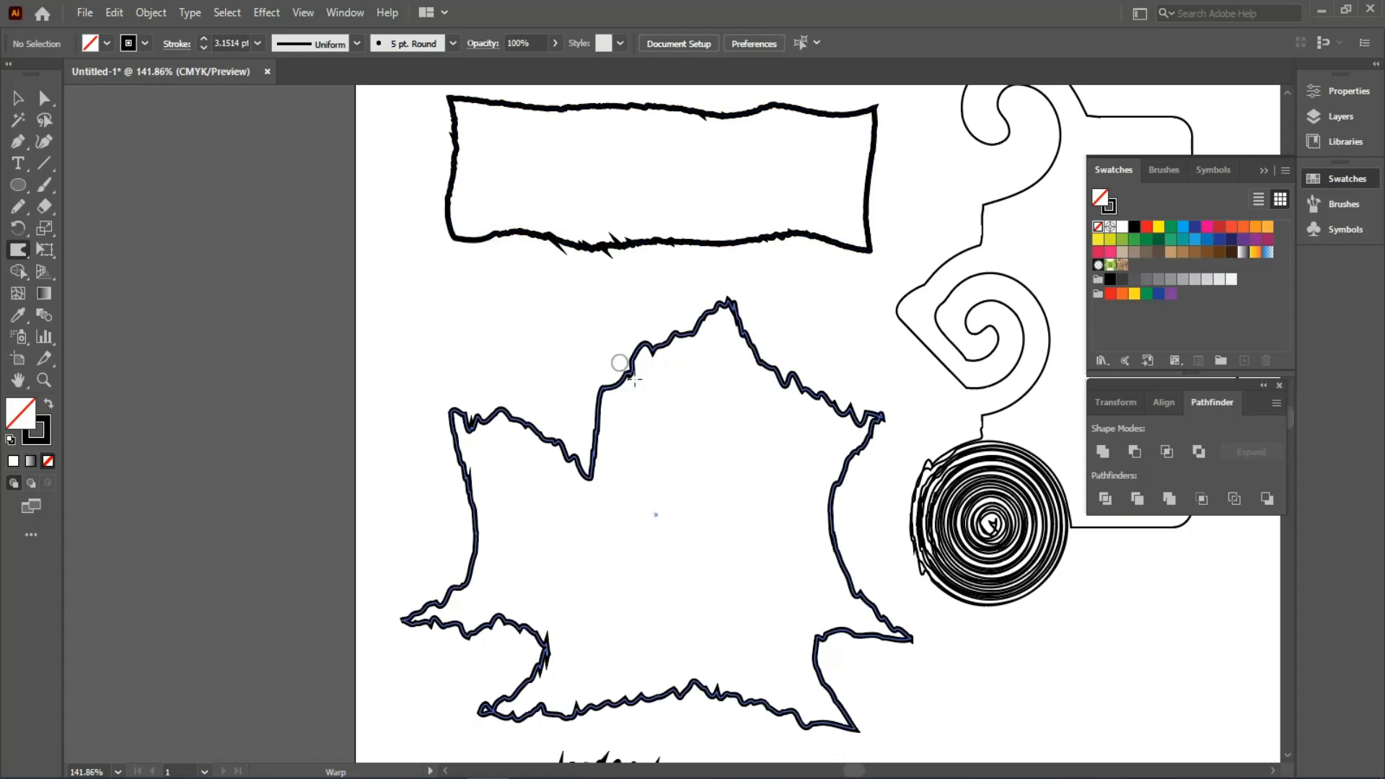
- Warp small dents into the leaf's upper edge and recheck the Warp settings
mouse_move(635, 380)
left_mouse_down()
mouse_move(646, 393)
mouse_move(613, 422)
left_mouse_up()
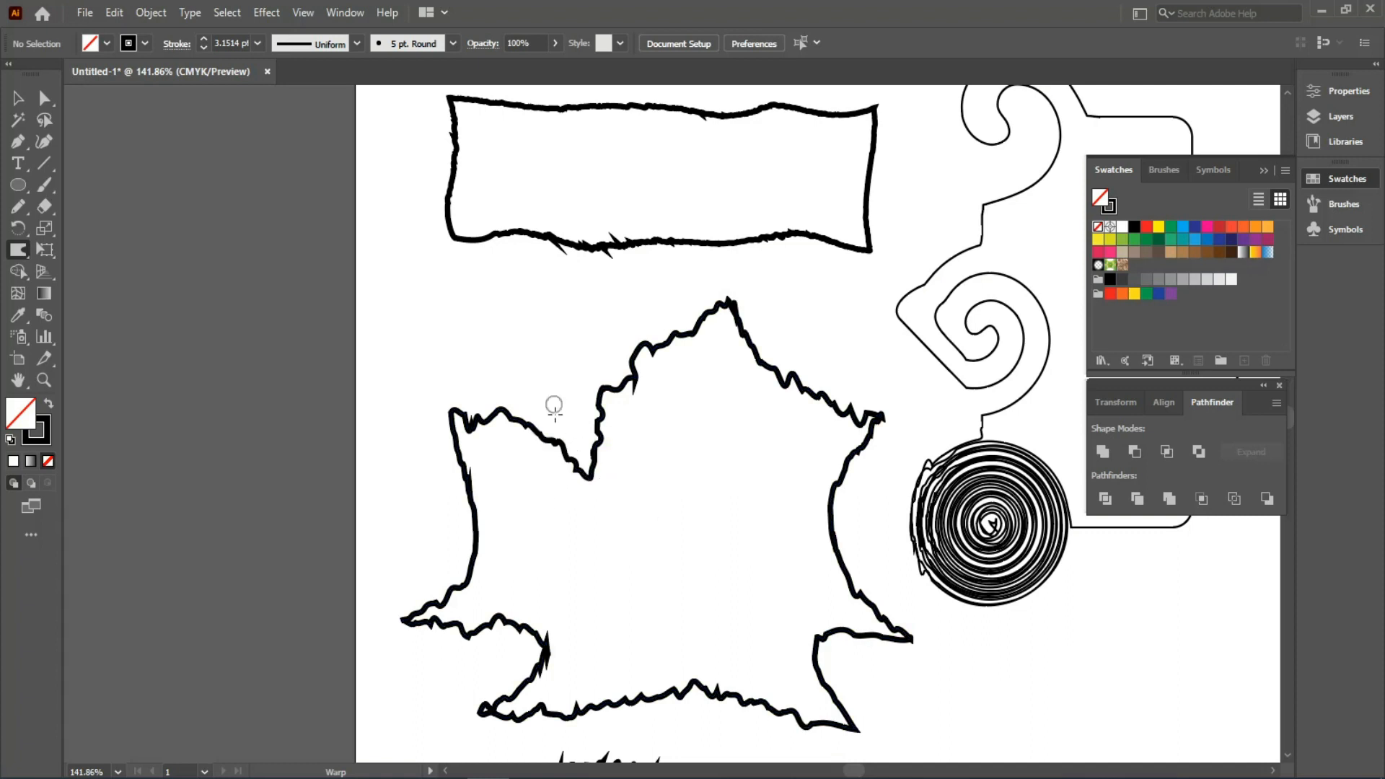
double_click(23, 249)
left_click_drag(218, 146, 320, 134)
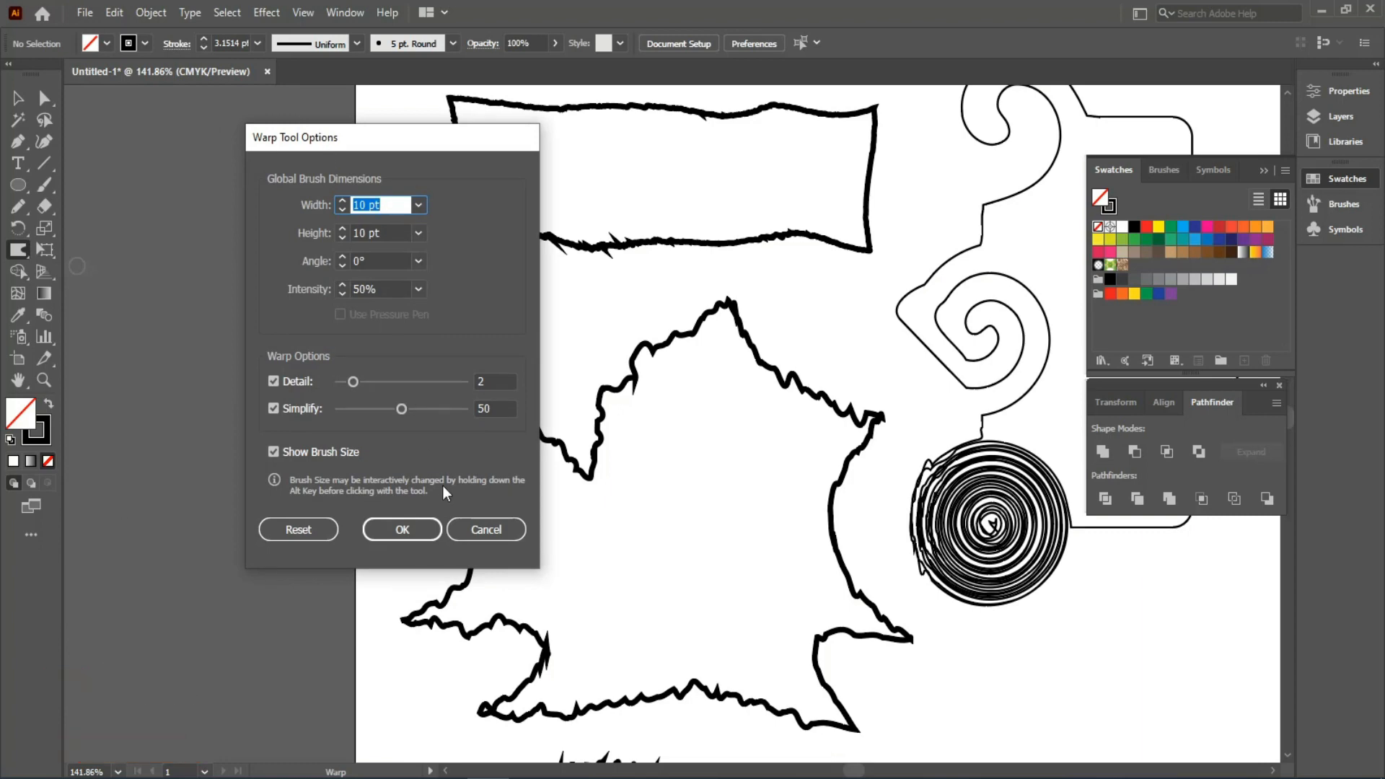
left_click(417, 534)
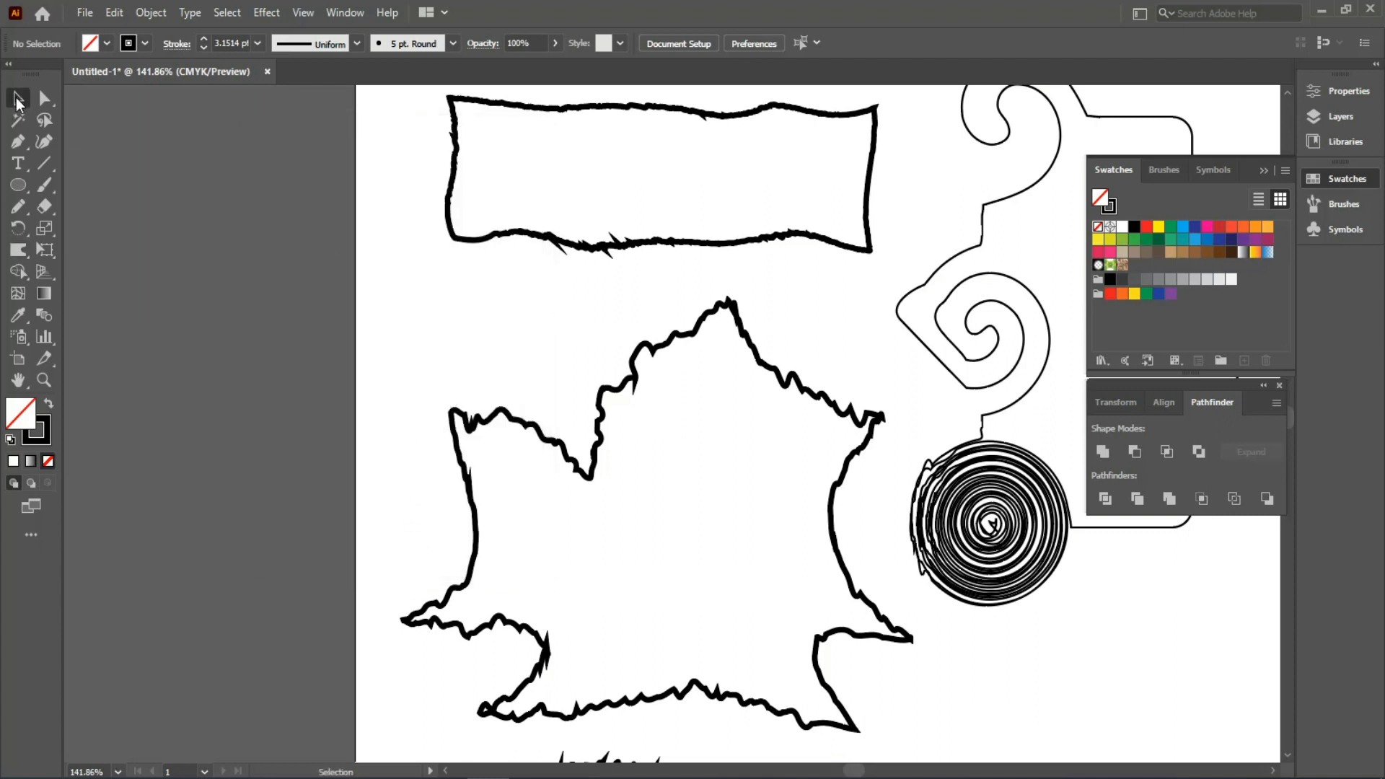
left_click(17, 99)
key("ctrl+0")
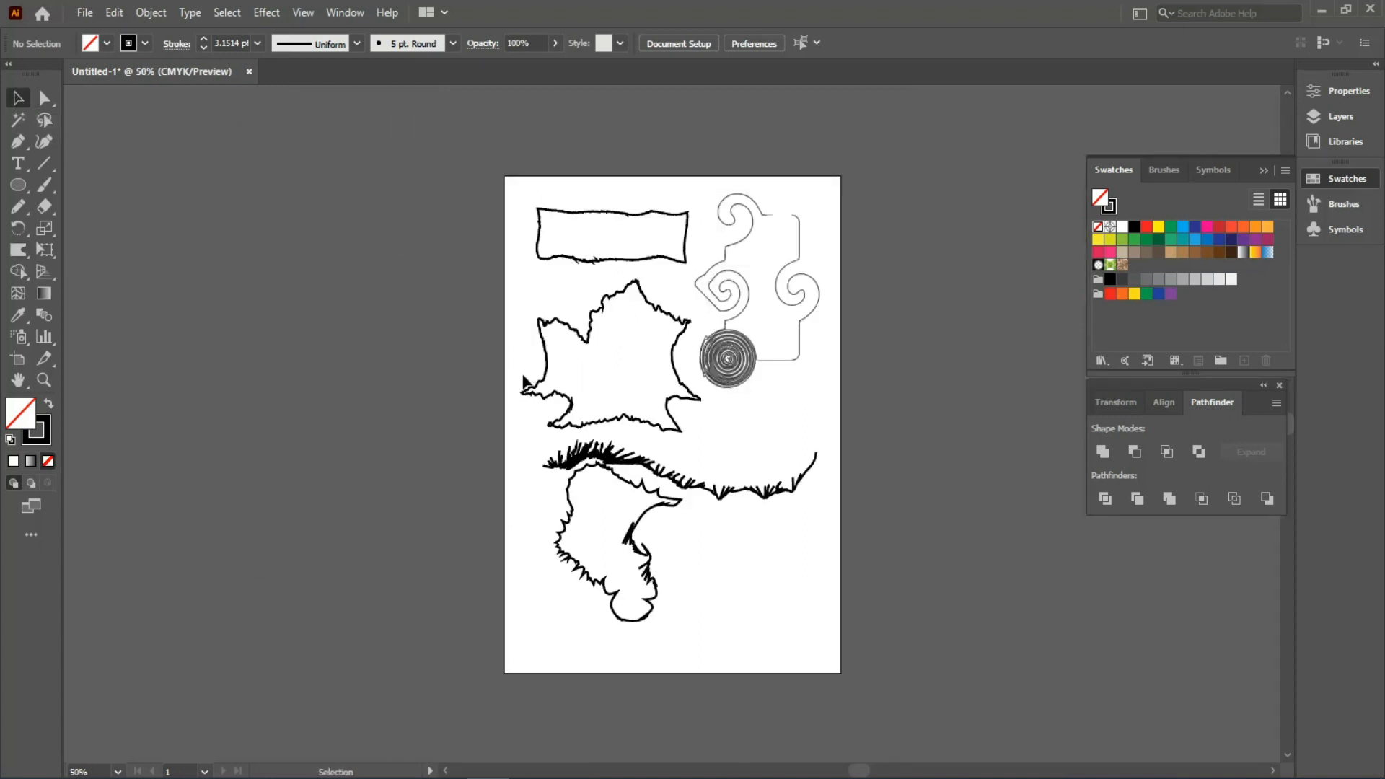